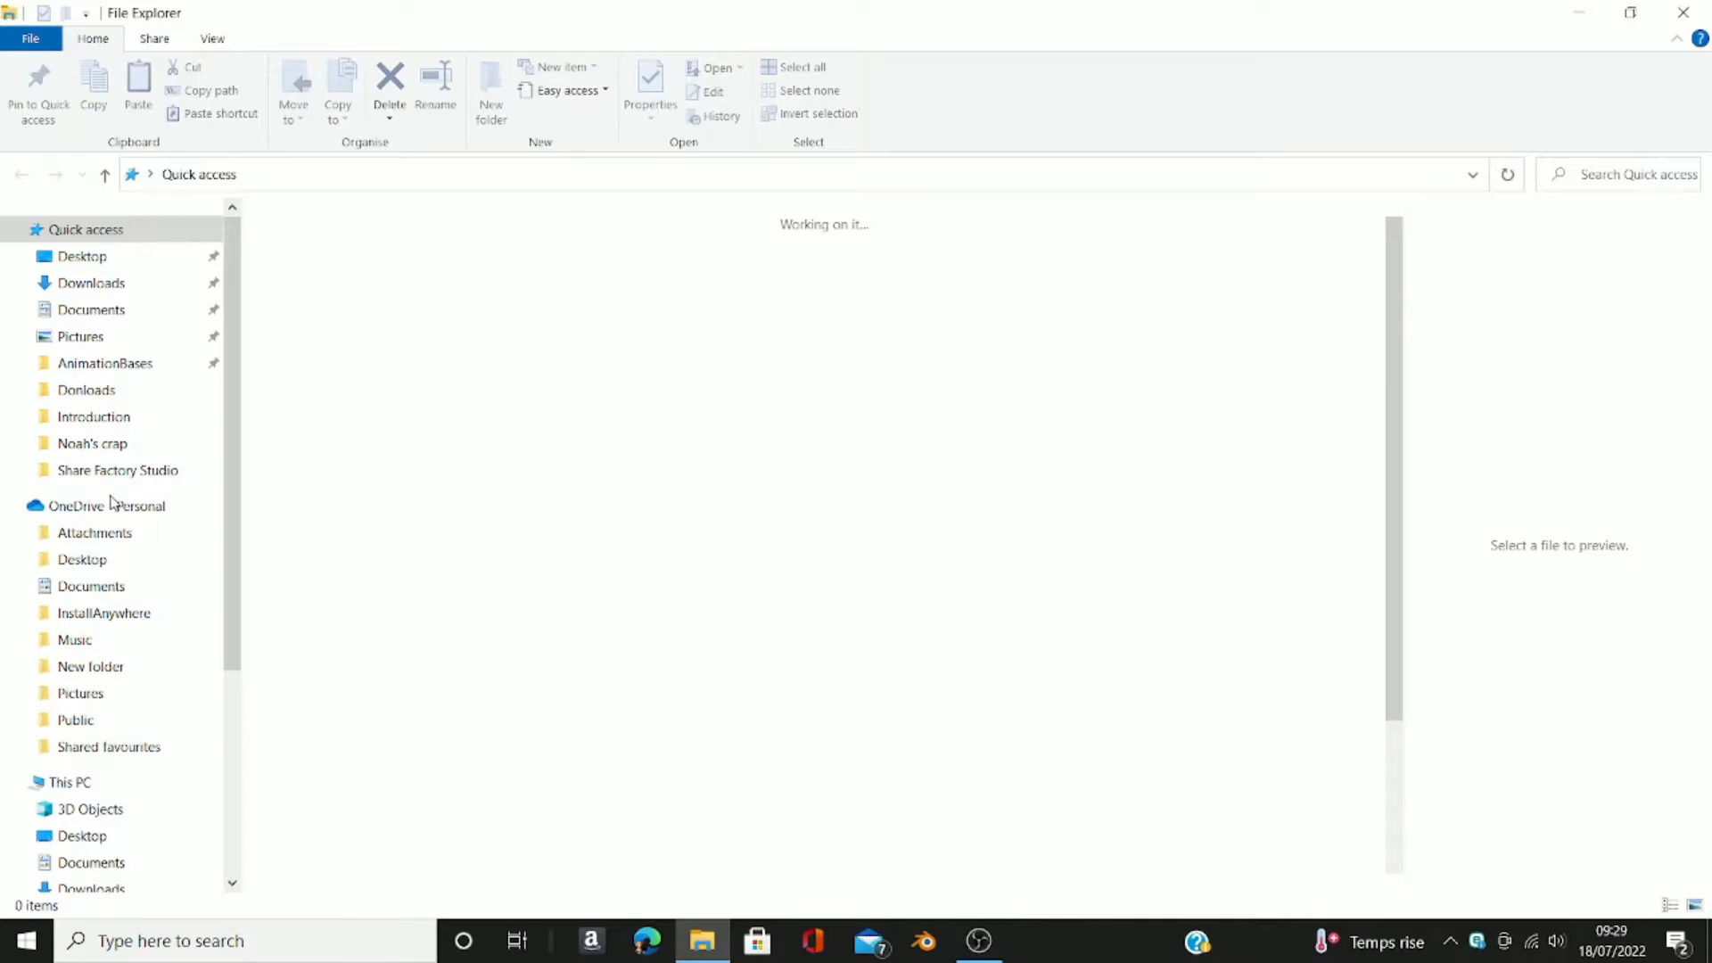
Step: Browse the USB (G:) drive to the data folder inside the mods of FunkinAtYourNeighborsHouse
scroll(113, 510, "down", 4)
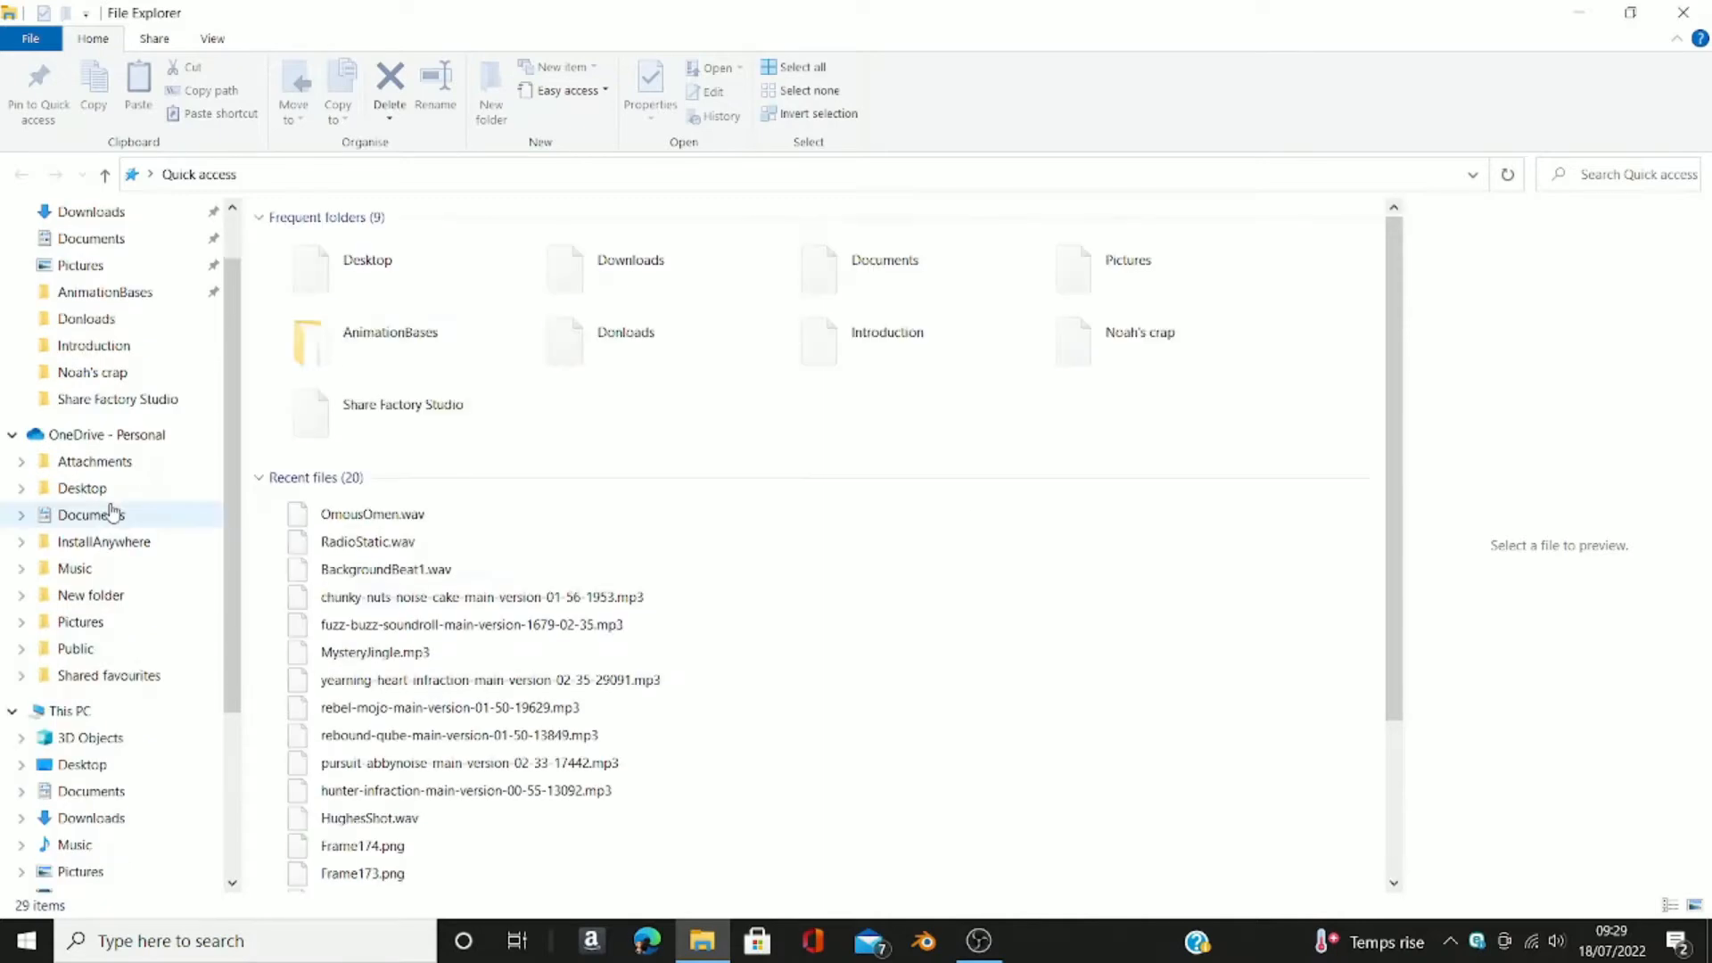
left_click(82, 755)
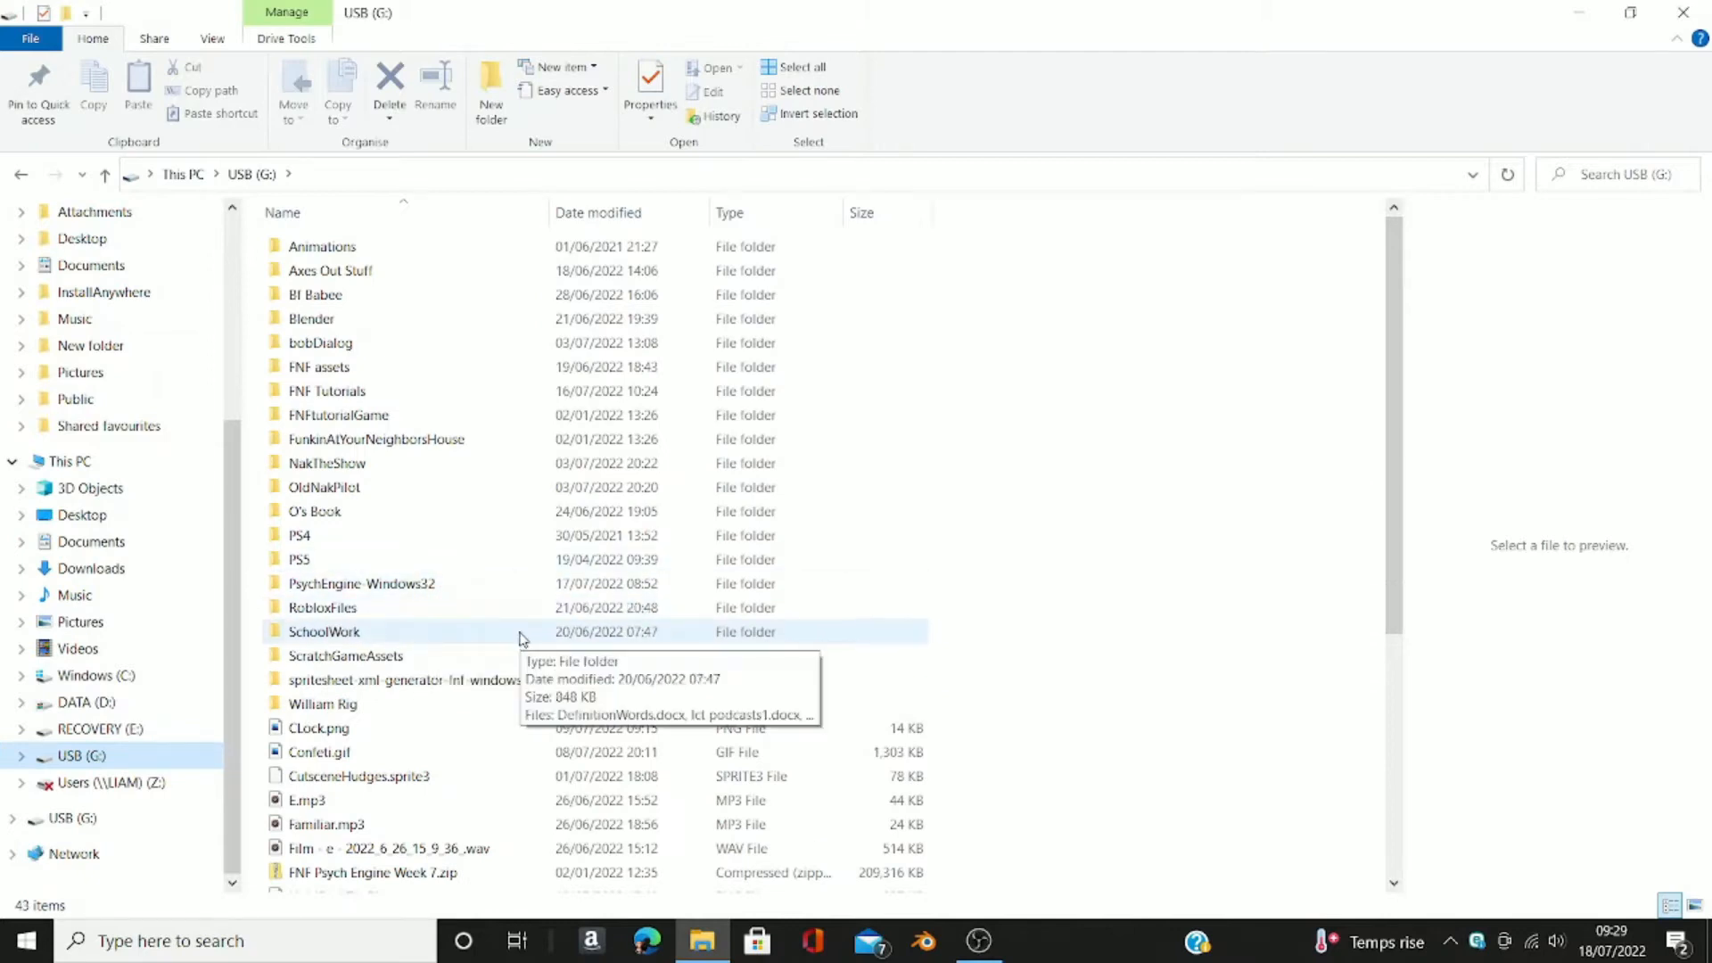
double_click(403, 437)
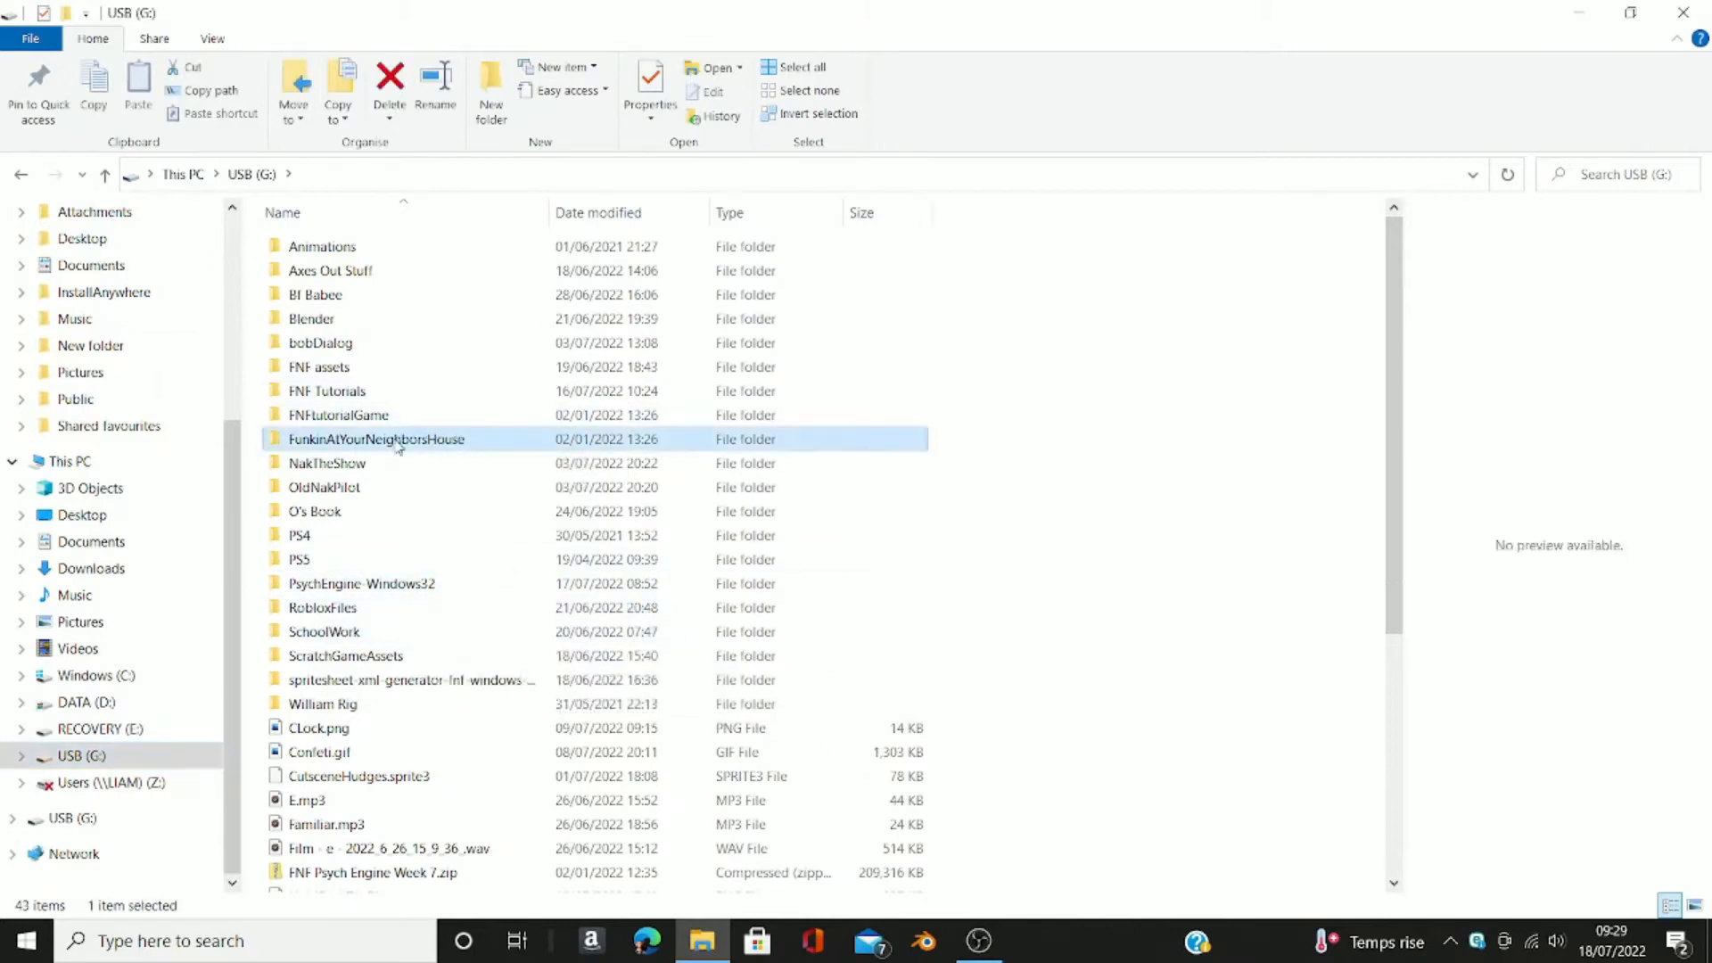
double_click(361, 249)
left_click(363, 251)
double_click(363, 250)
double_click(336, 294)
left_click(307, 319)
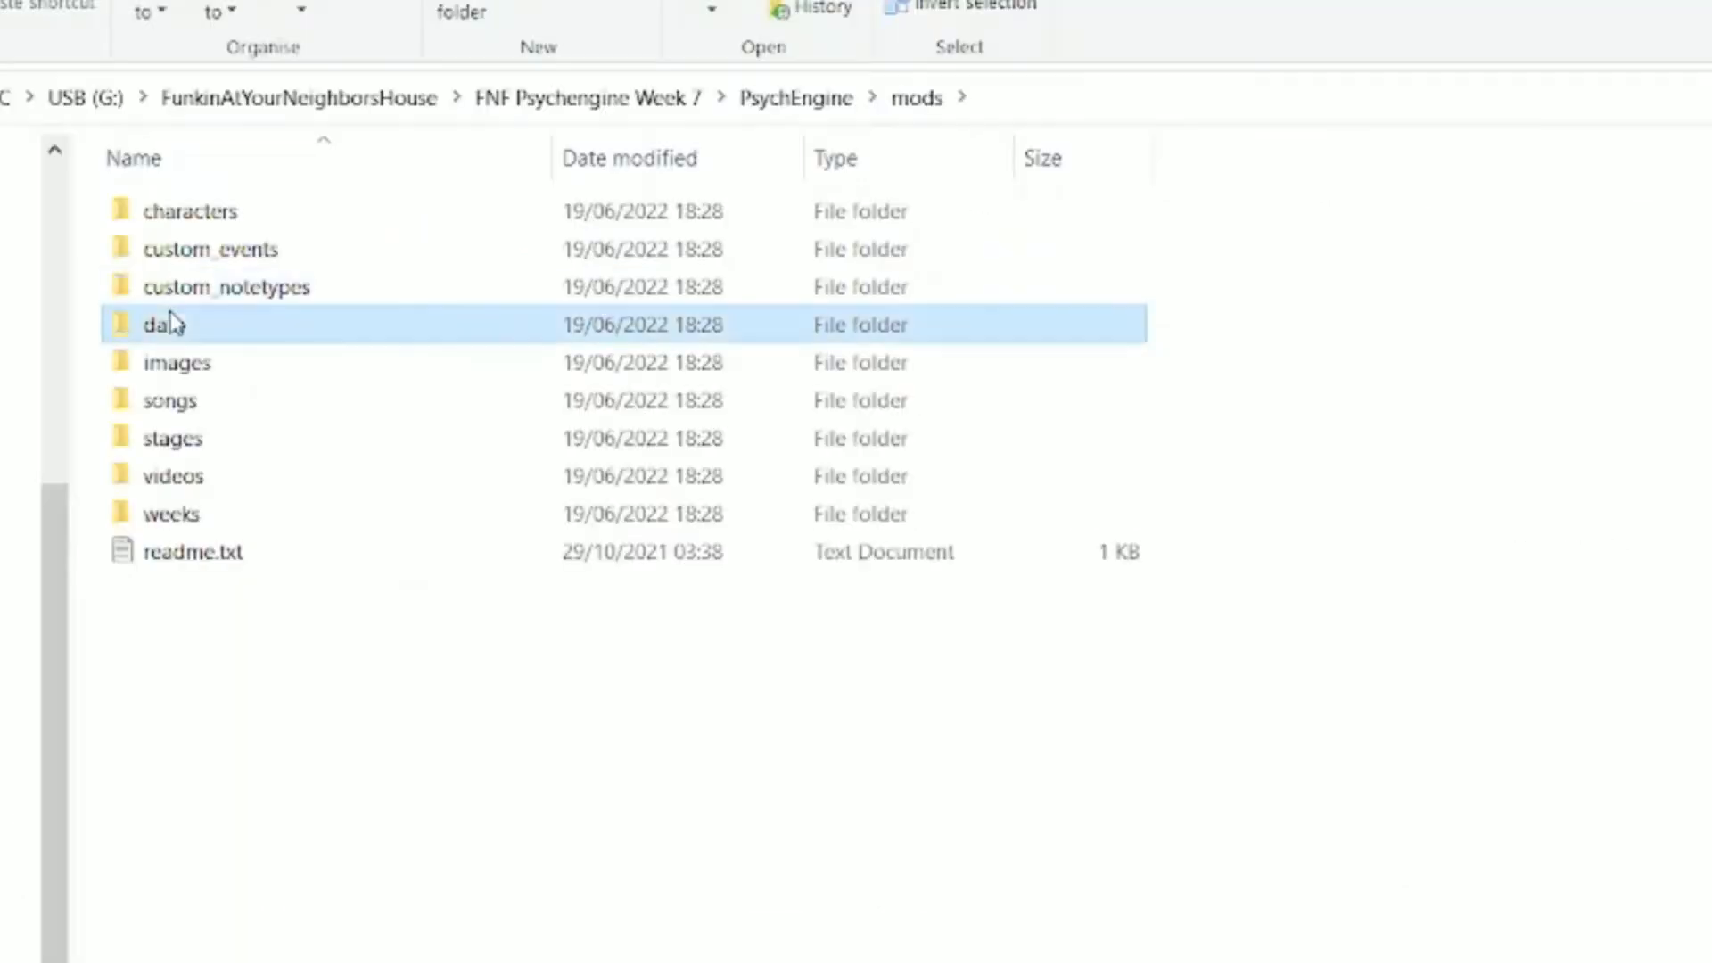
double_click(172, 323)
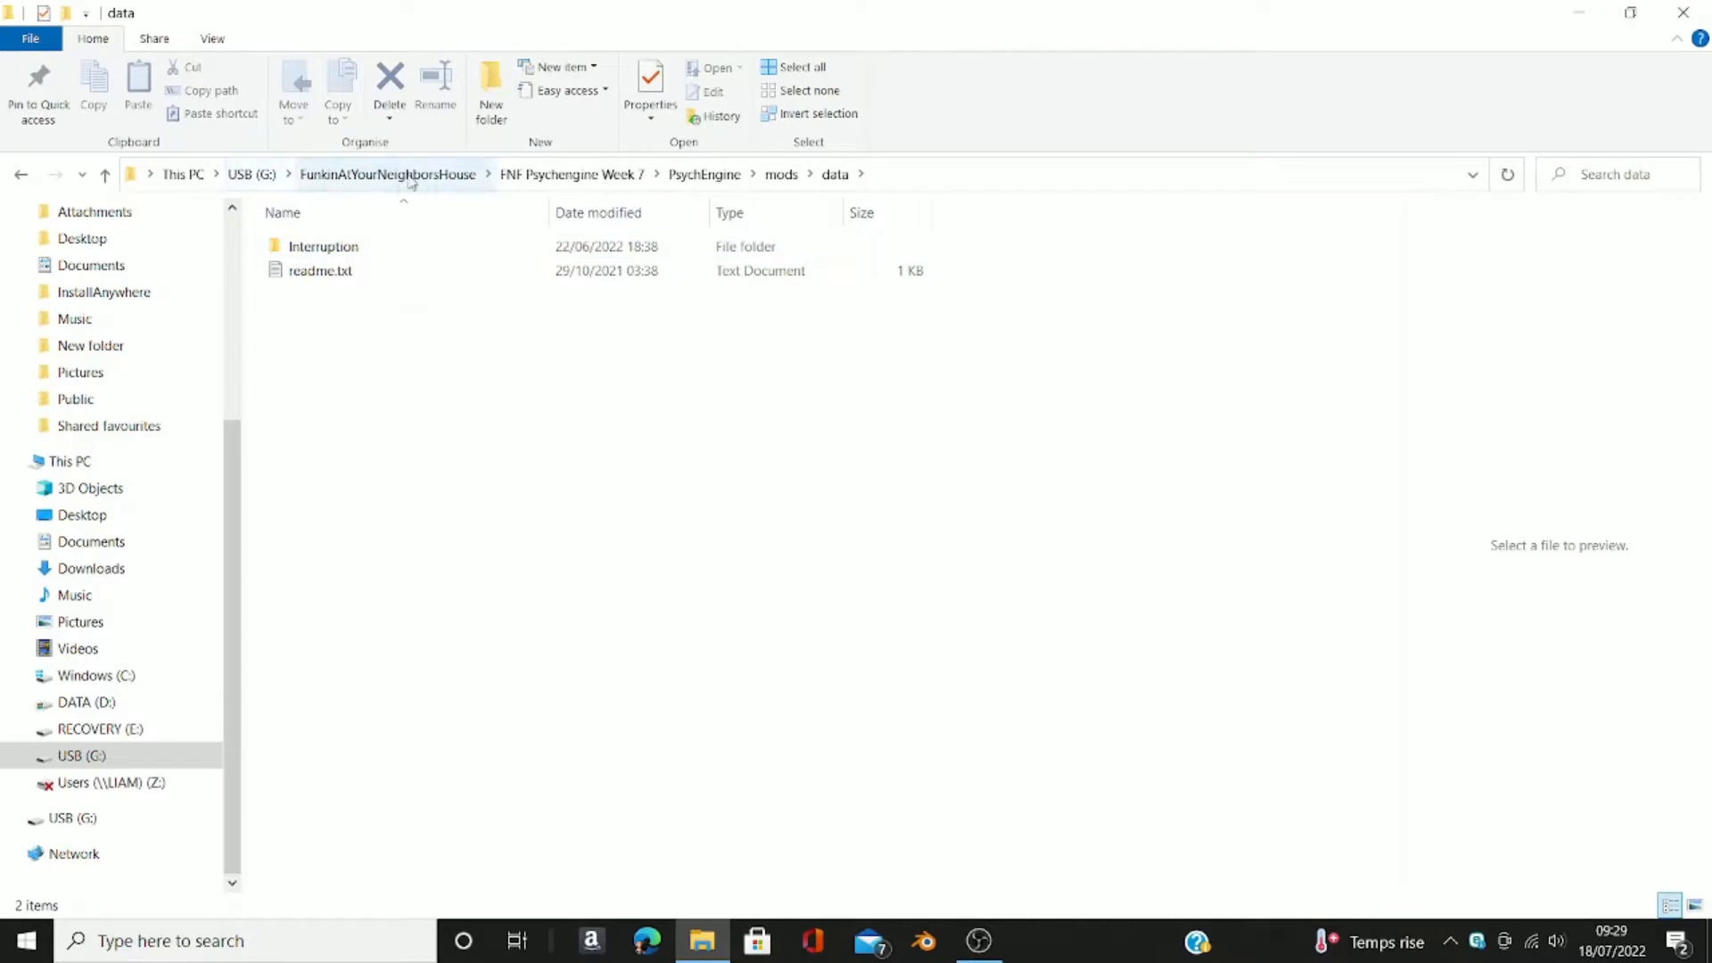
Step: Return to the USB drive and look inside the mods data folder of FNFtutorialGame
left_click(234, 179)
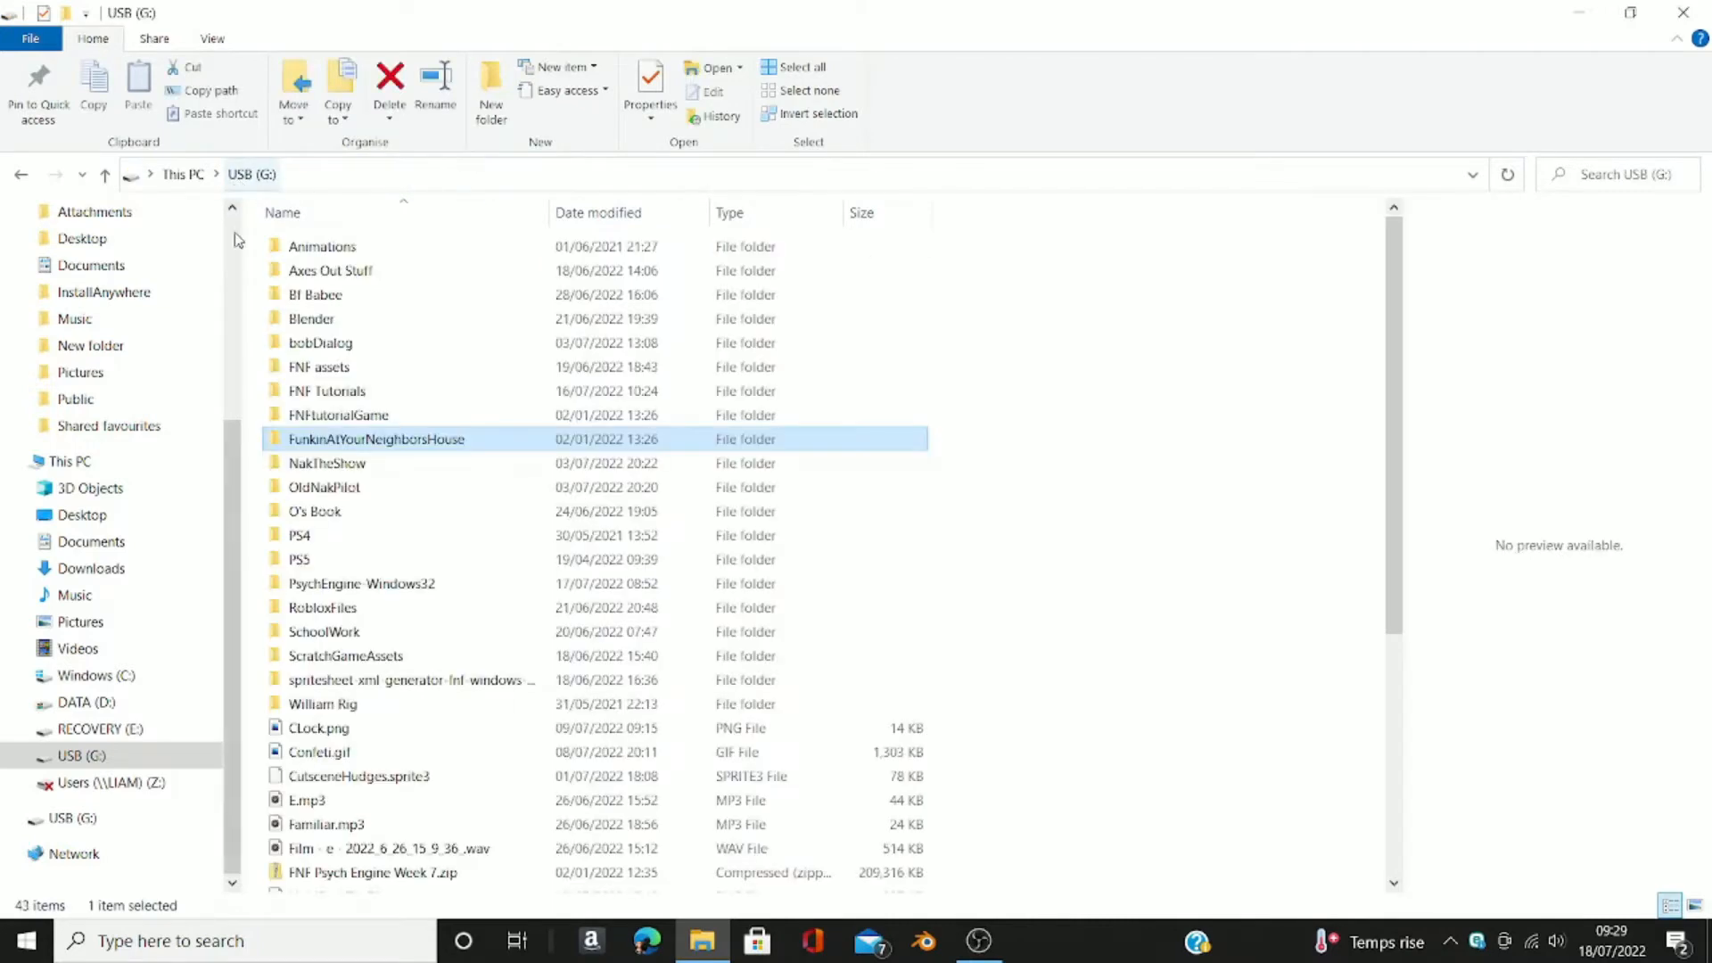
double_click(365, 419)
double_click(361, 249)
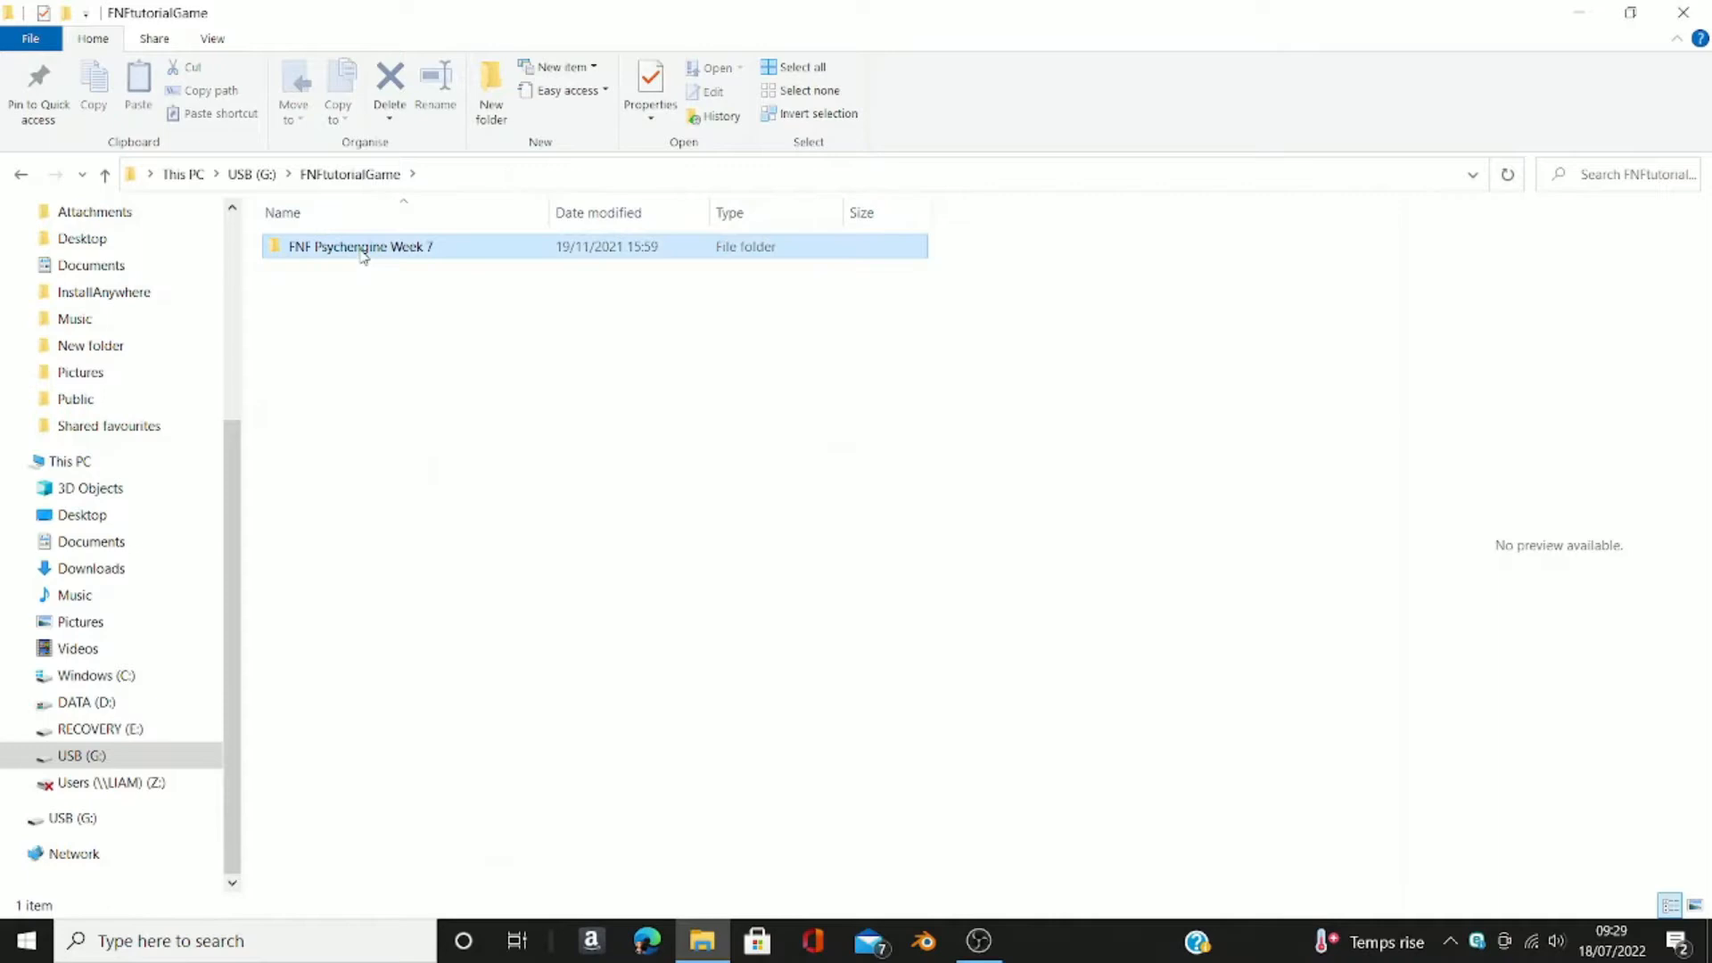
double_click(389, 256)
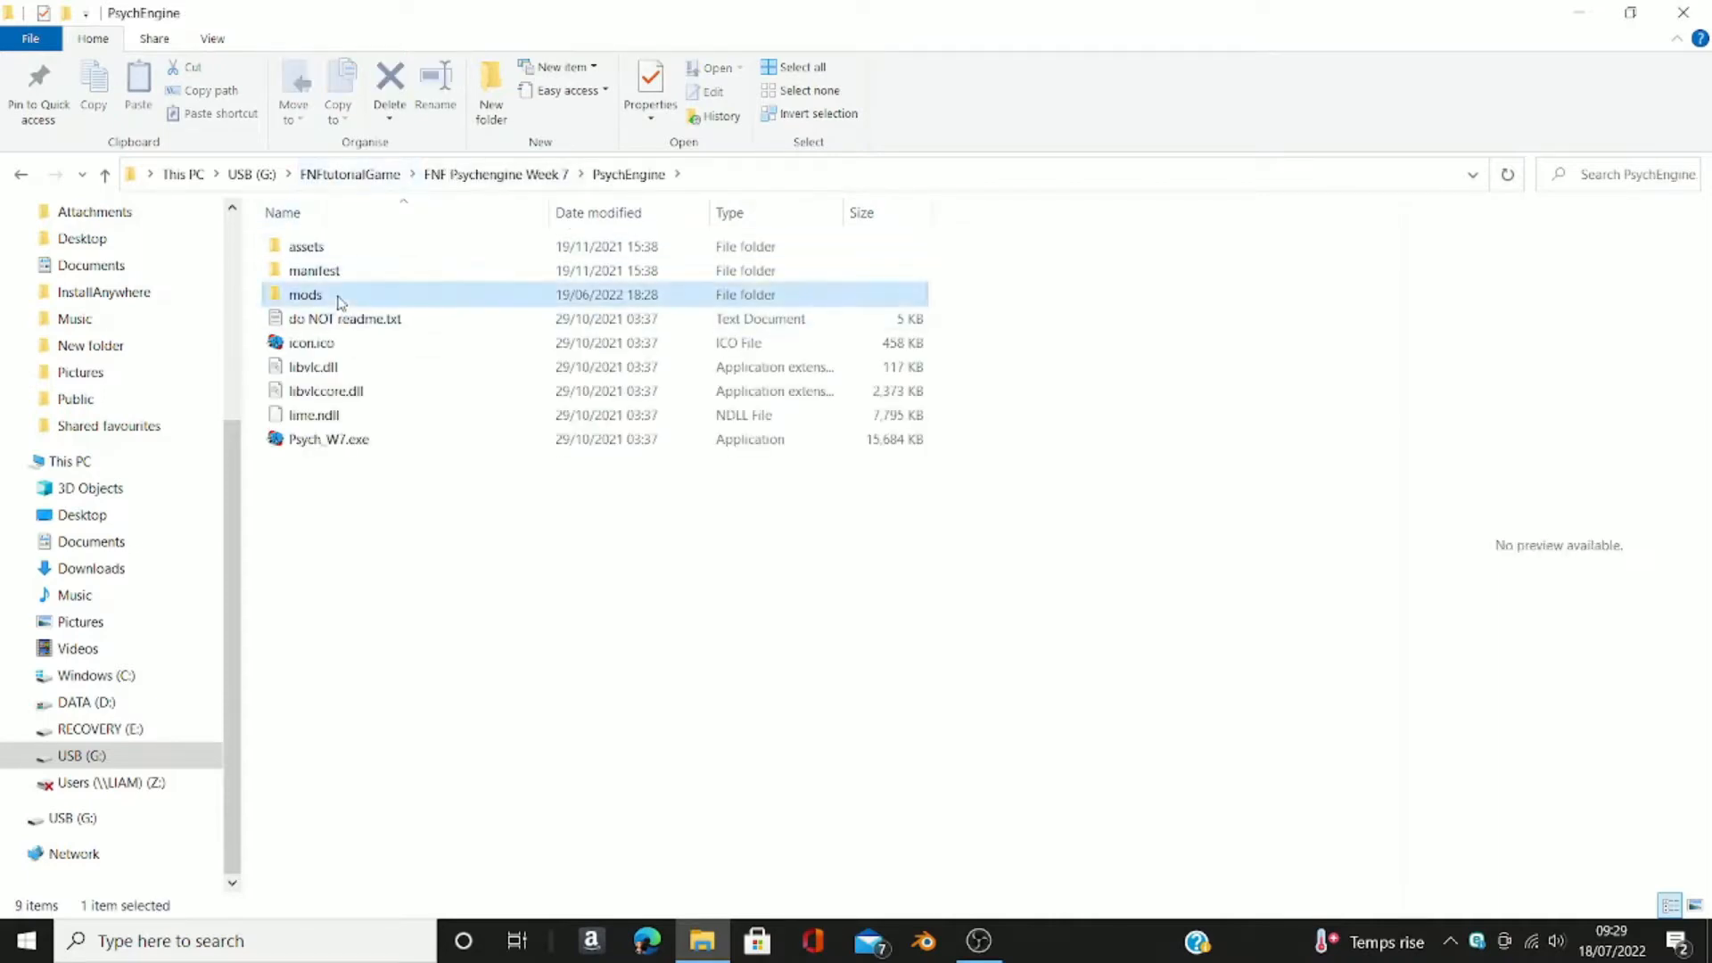
double_click(308, 295)
left_click(312, 316)
double_click(312, 317)
double_click(336, 245)
Step: Launch Psych_W7.exe from FNFtutorialGame's PsychEngine folder and maximize the game window
left_click(347, 174)
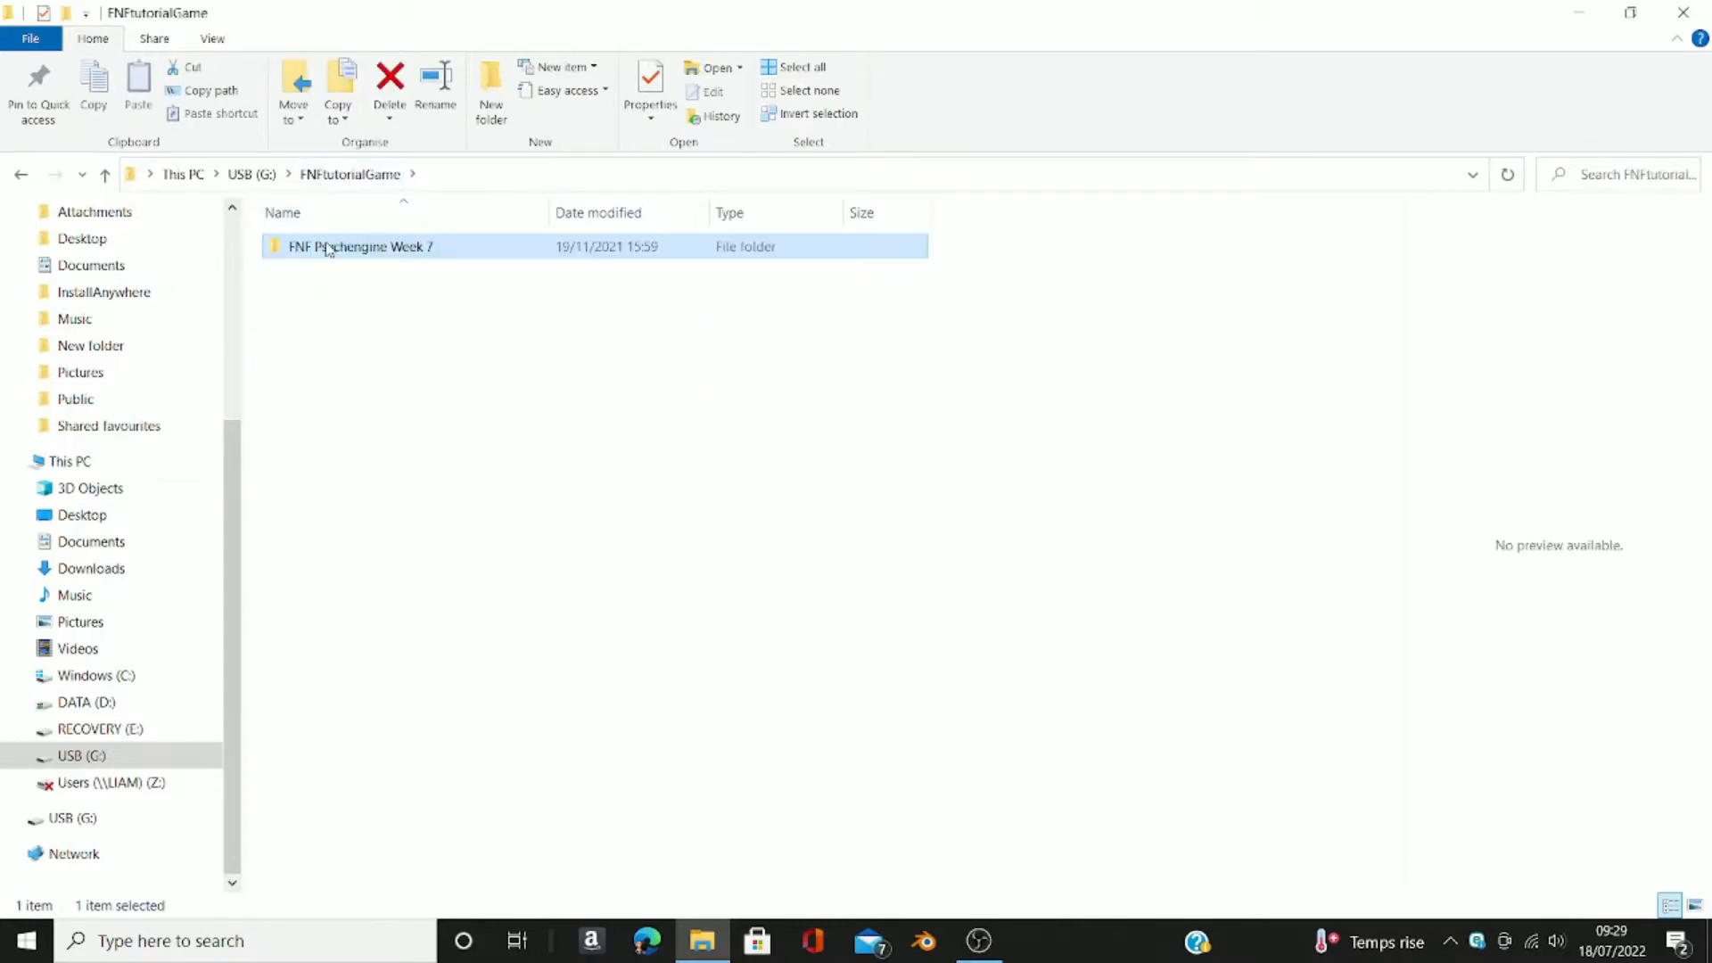
double_click(328, 248)
double_click(326, 247)
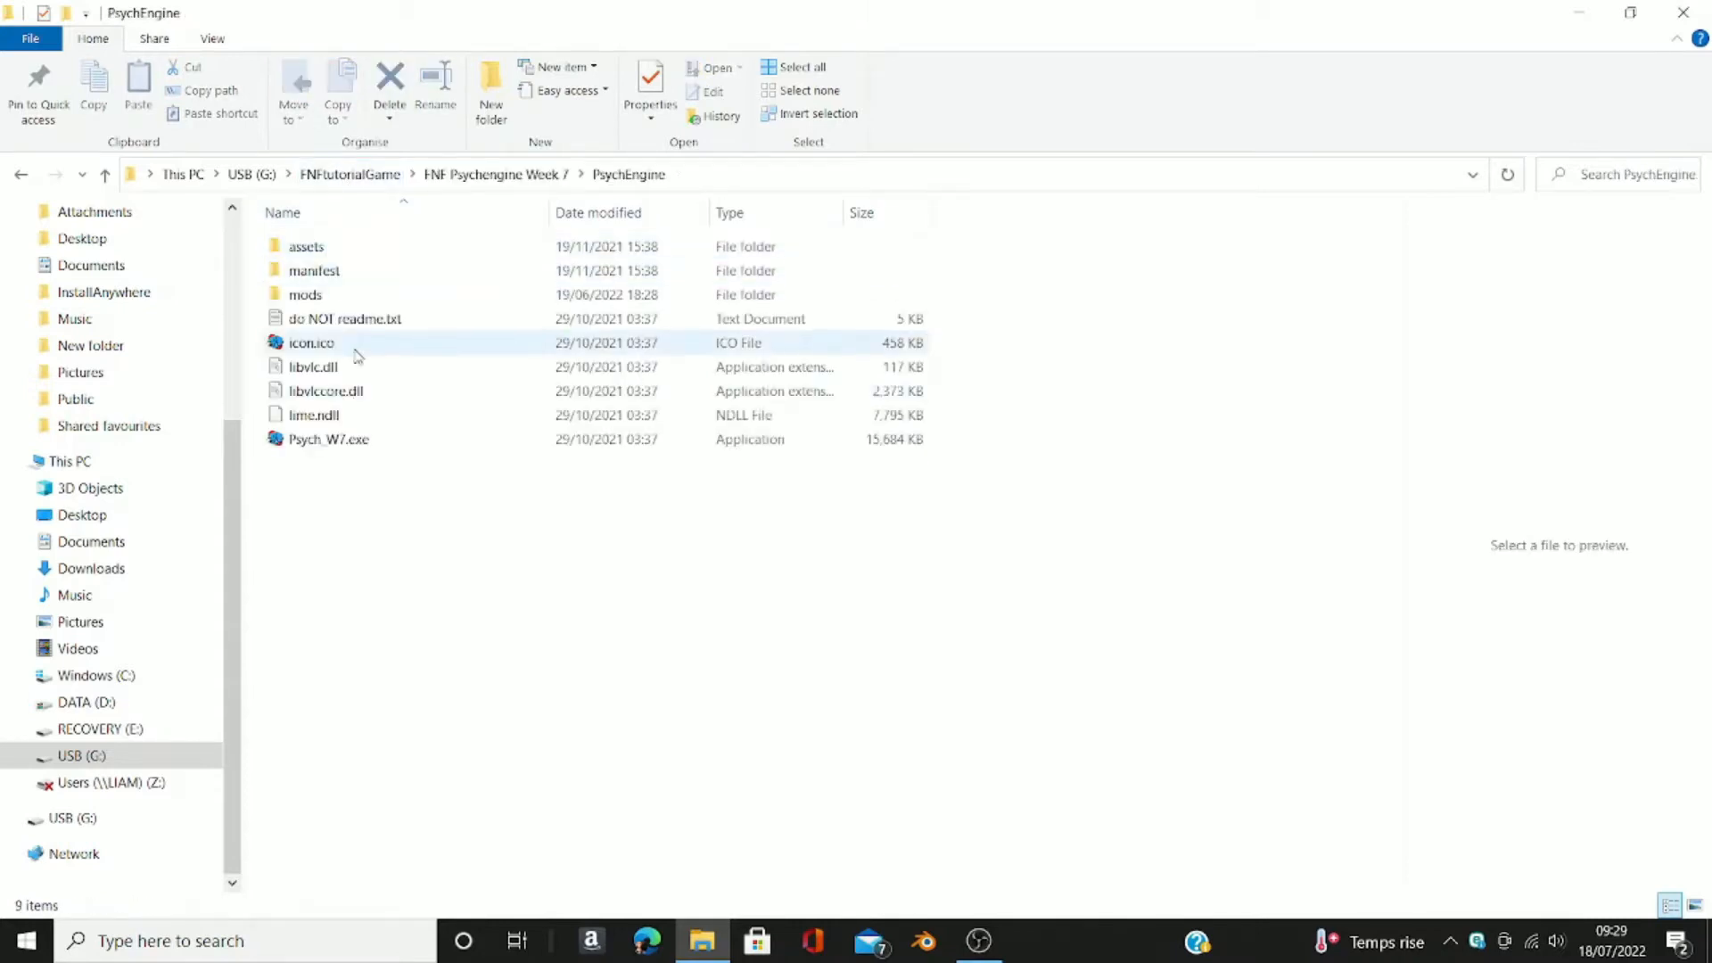
left_click(361, 439)
double_click(361, 438)
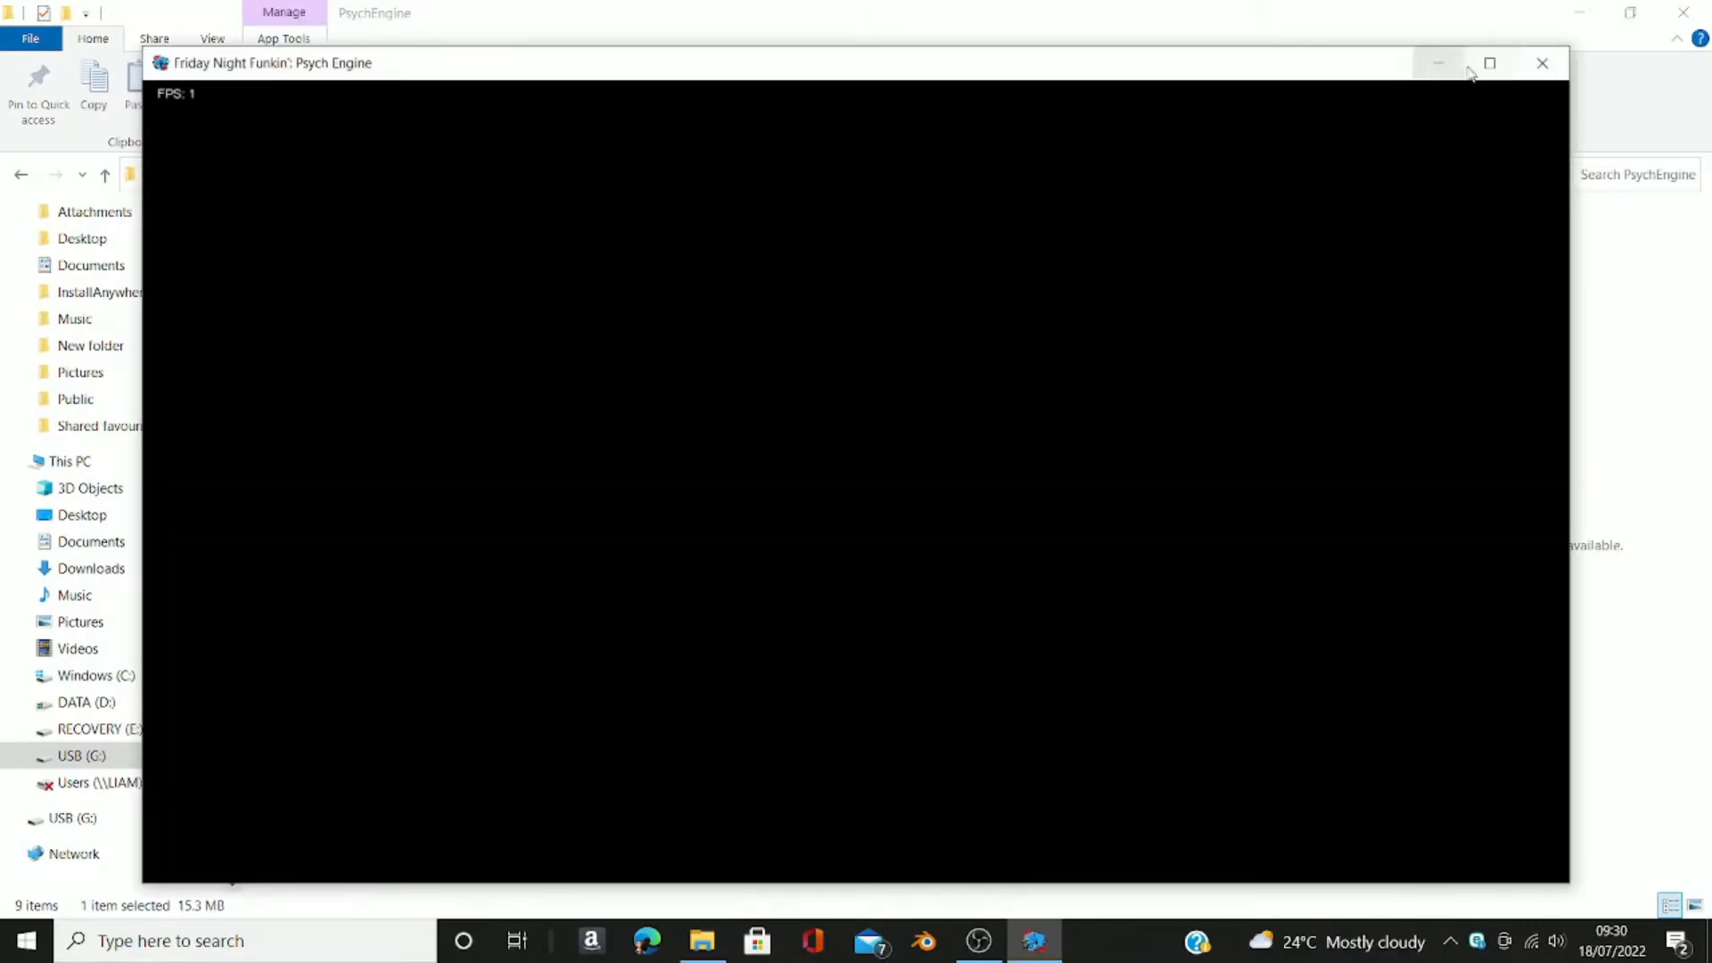
left_click(1489, 62)
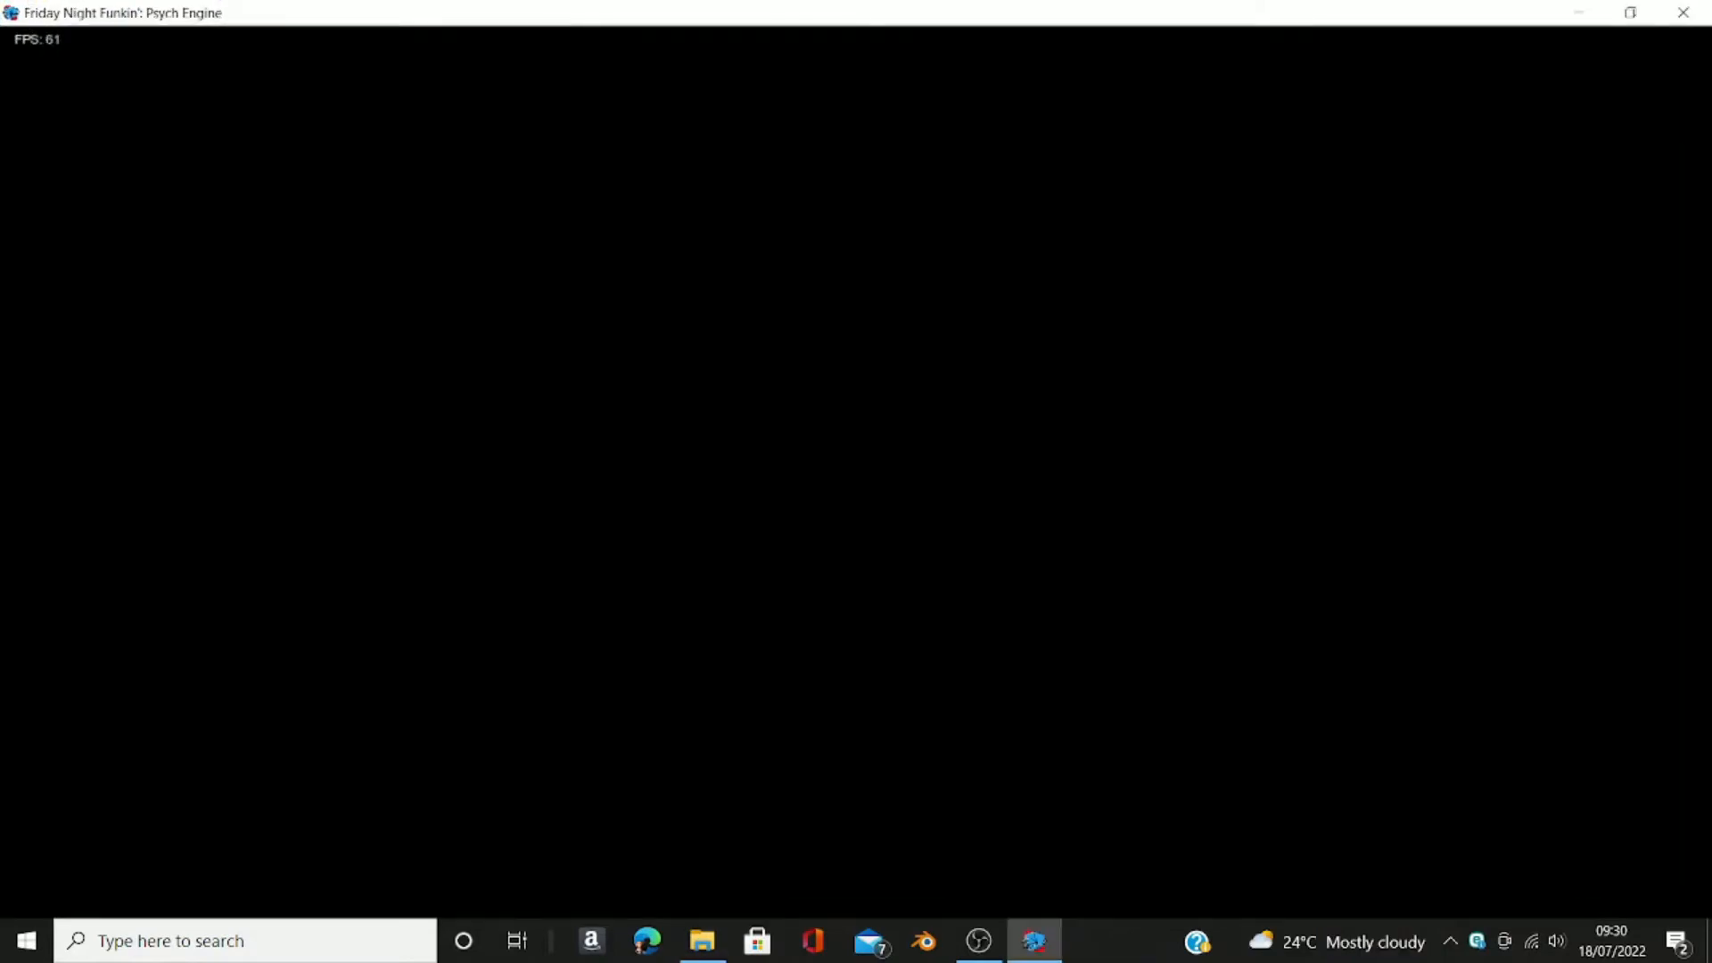
Step: Skip the intro to reach the game's main menu and open the list of editors
key("0")
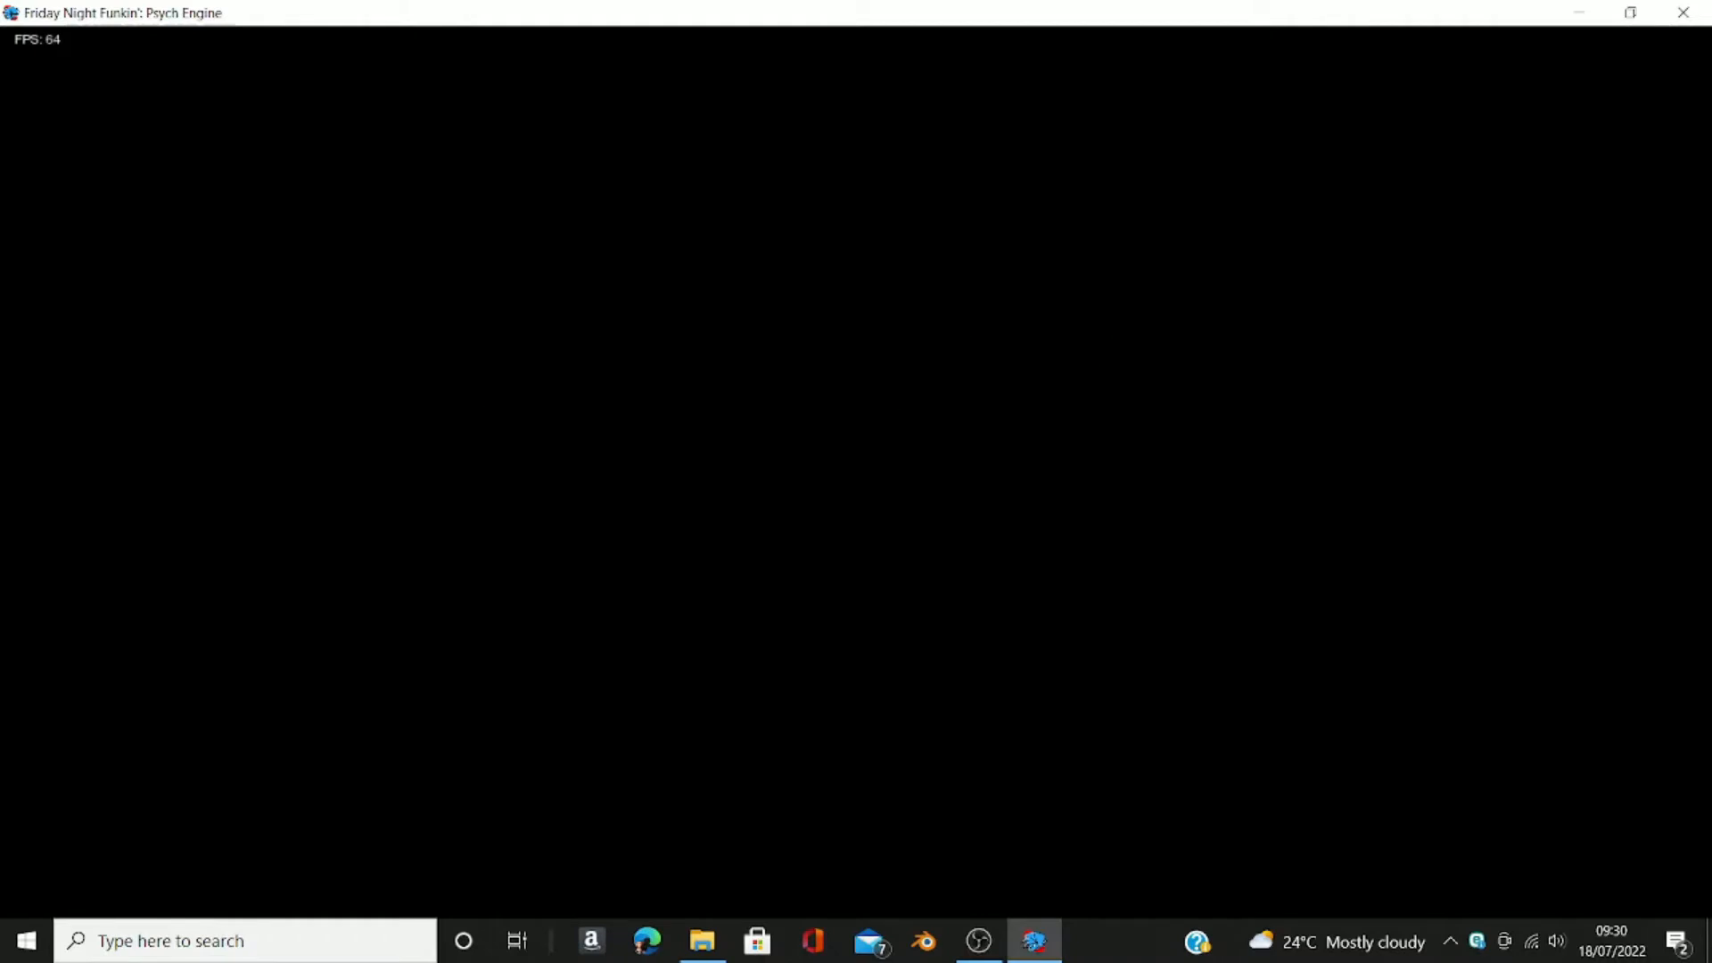
key("Return")
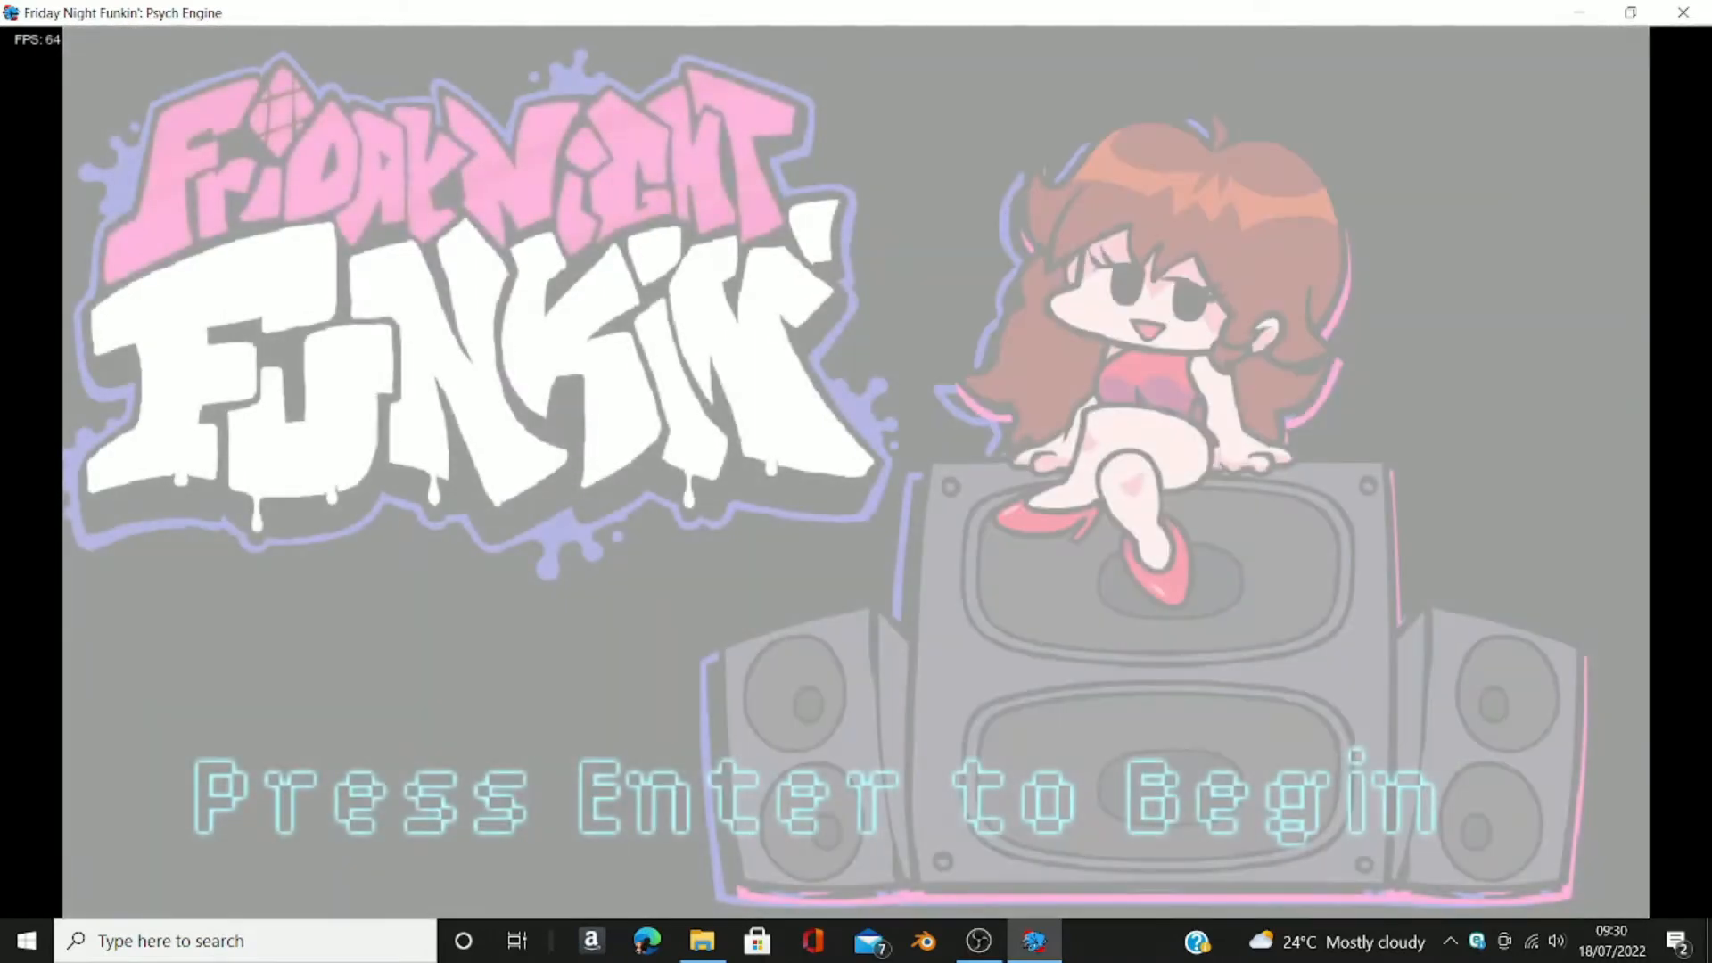
key("Return")
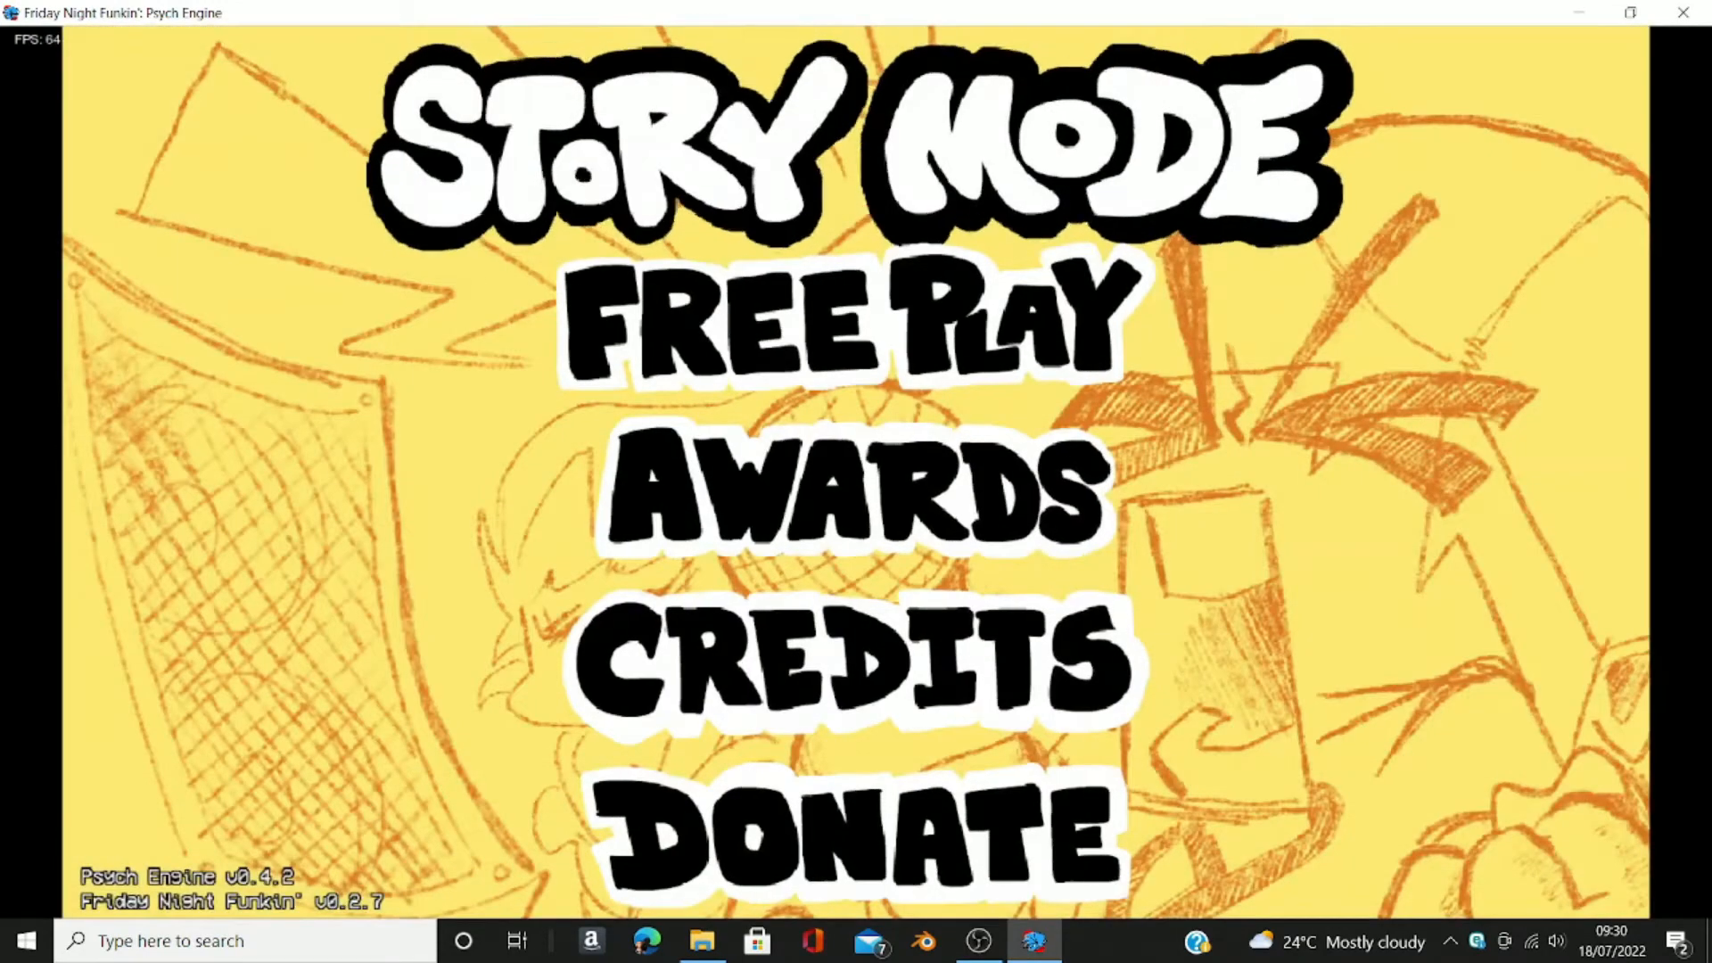
key("Down")
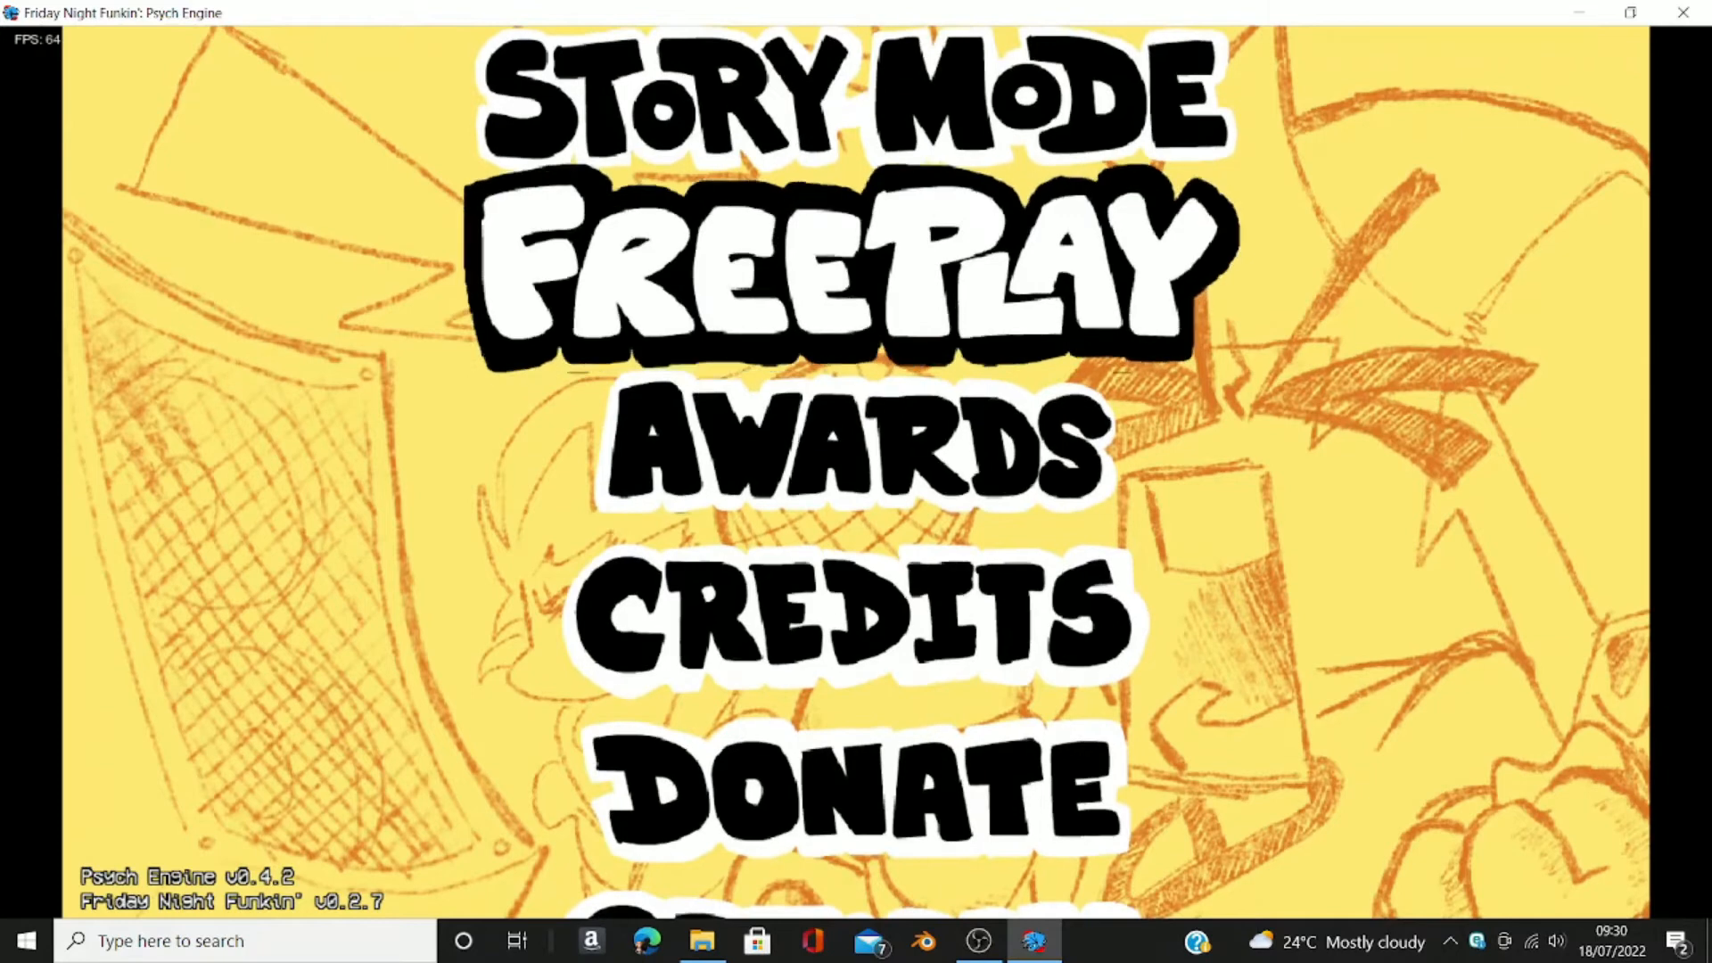
key("Up")
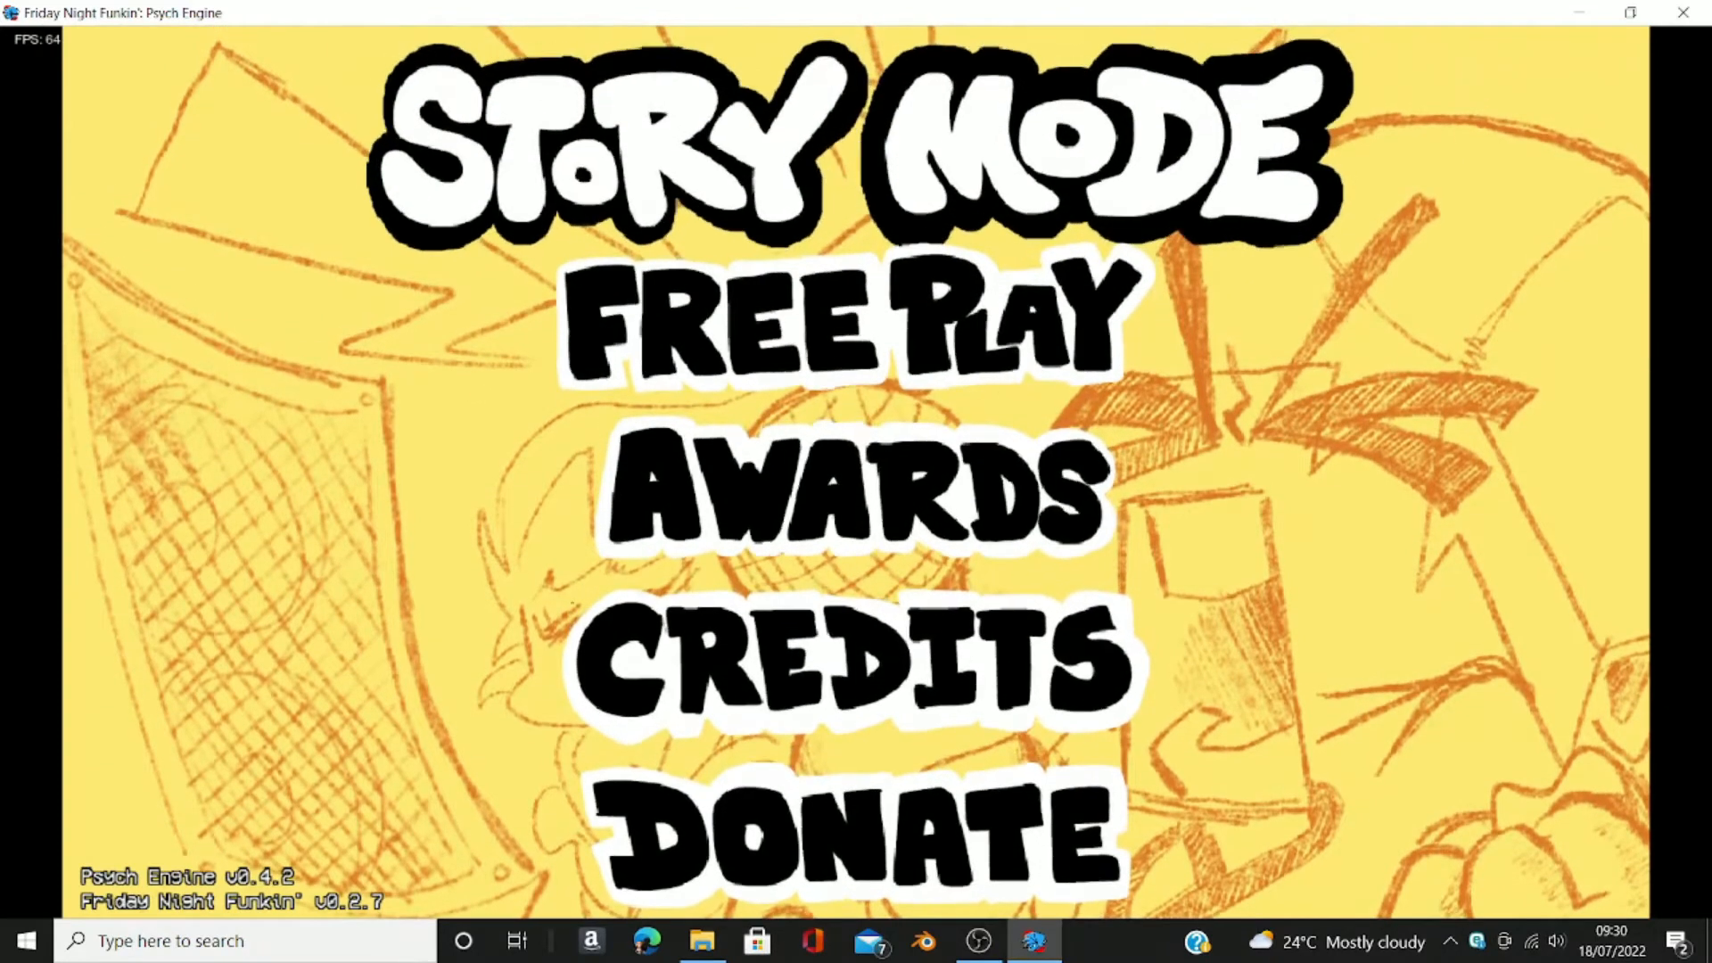
key("7")
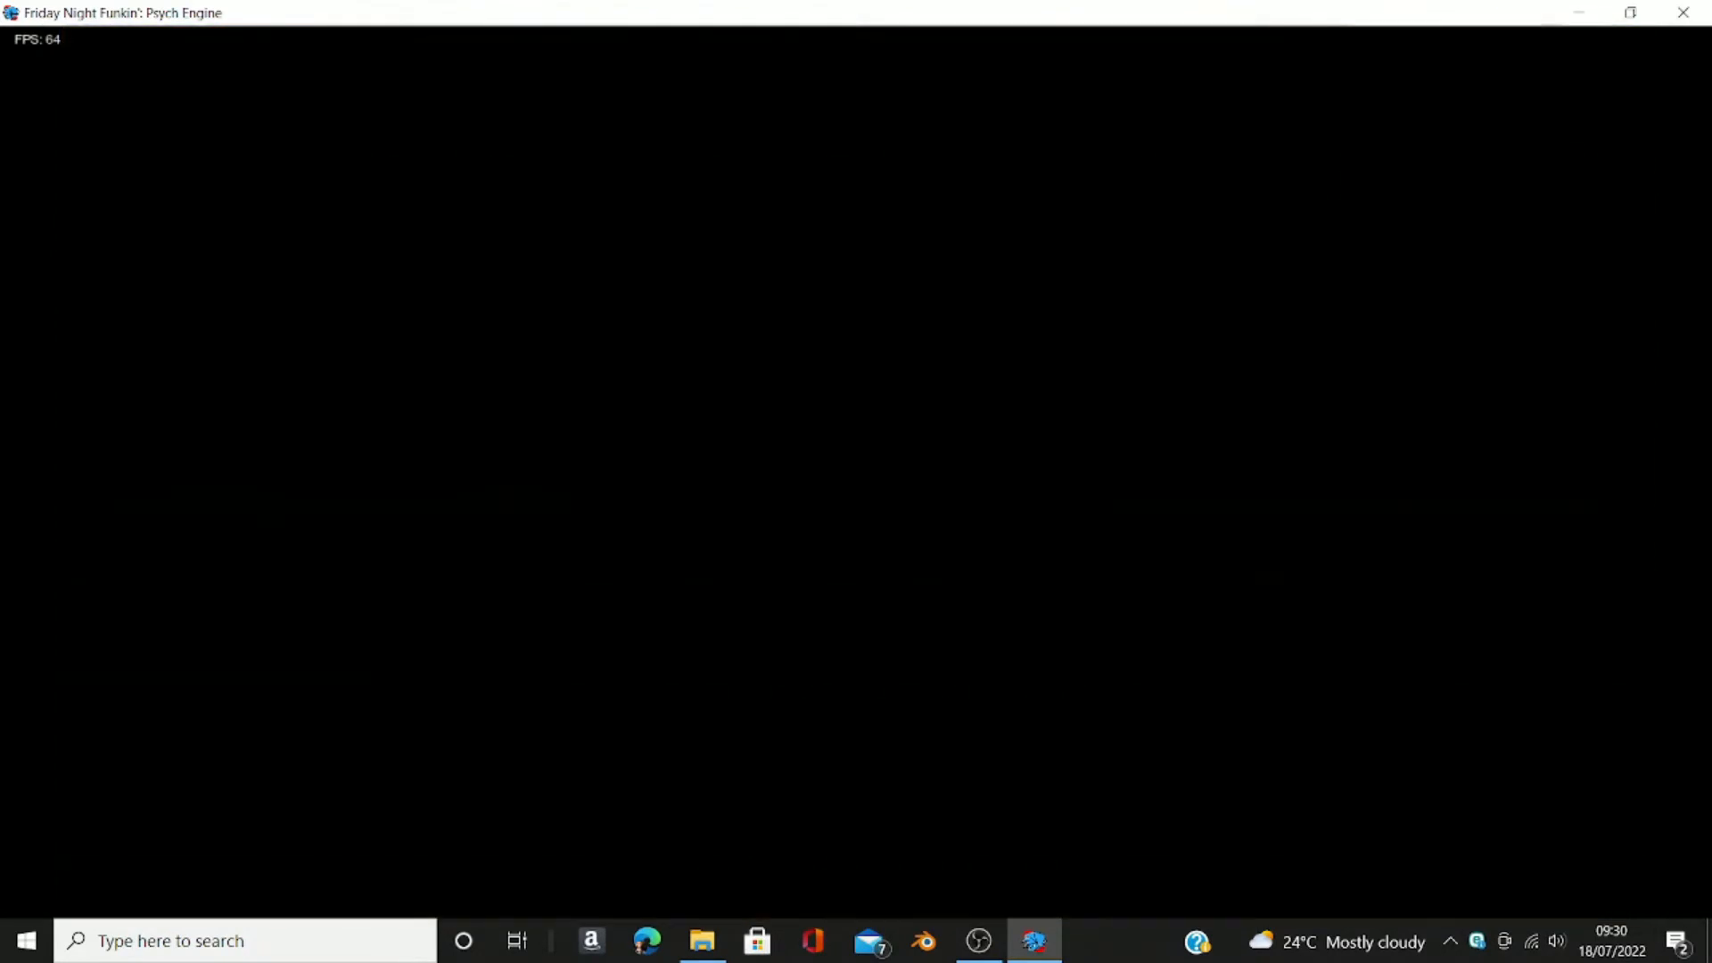
Step: Look through the list of editors and highlight Menu Character Editor
key("Down")
key("Down")
key("Down")
key("Up")
key("Up")
key("Up")
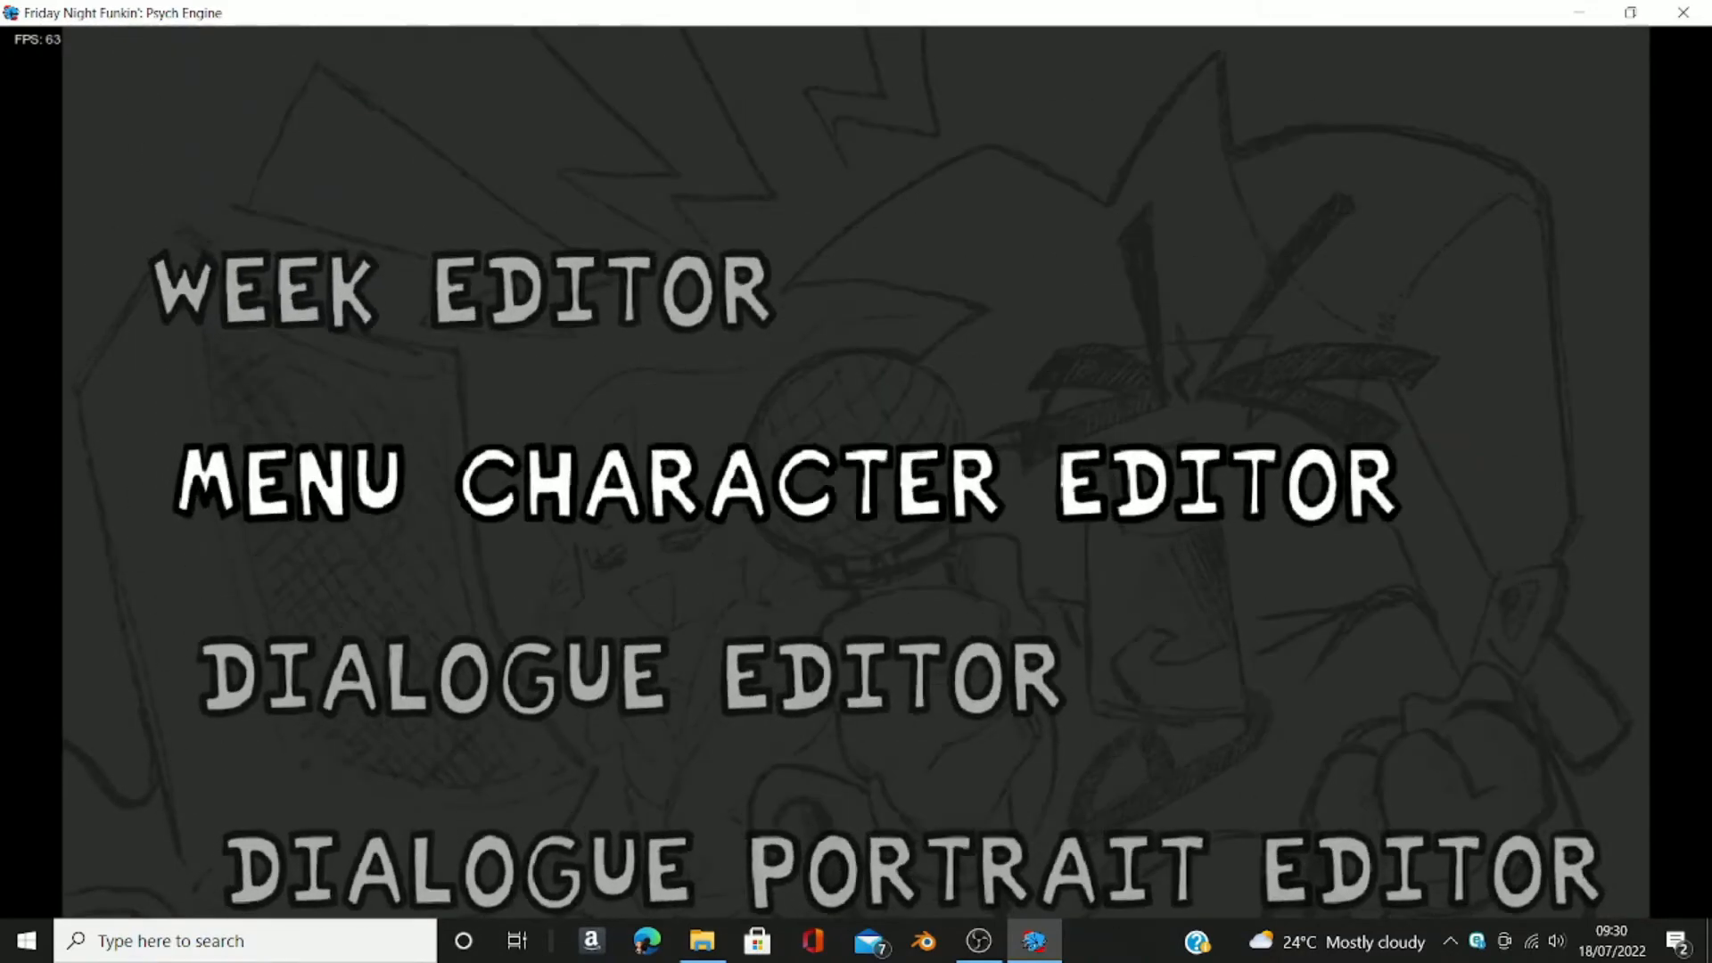
key("Down")
key("Down")
key("Down")
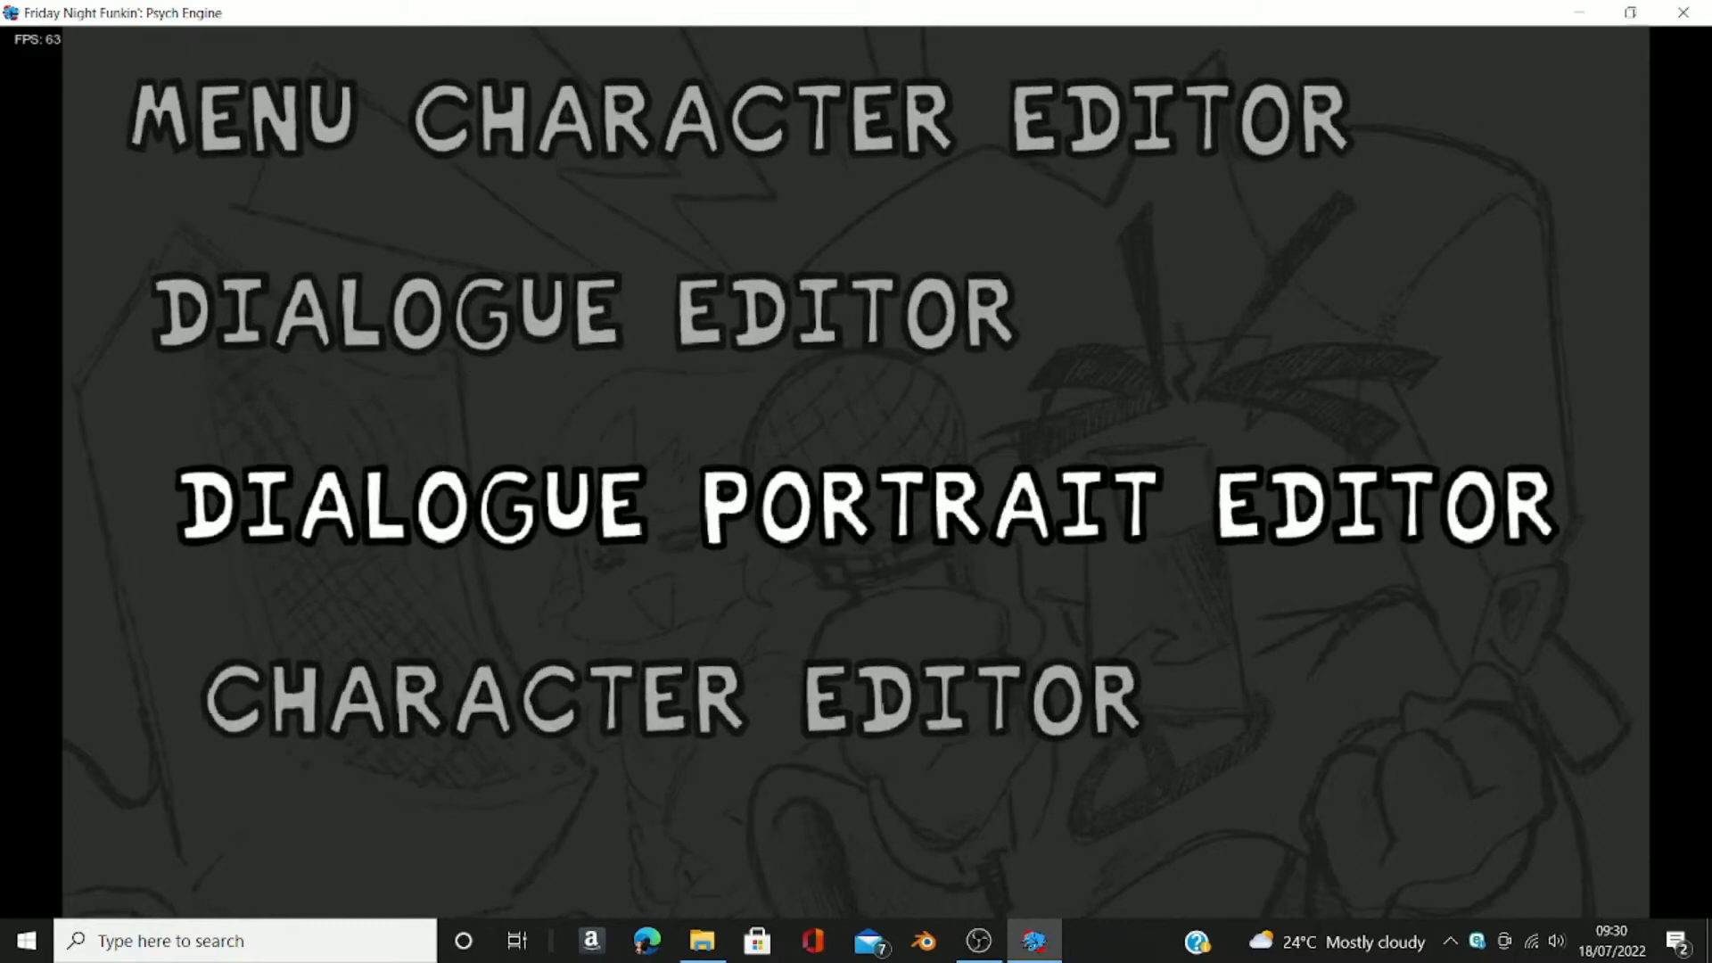
key("Up")
key("Up")
key("Down")
key("Down")
key("Up")
key("Down")
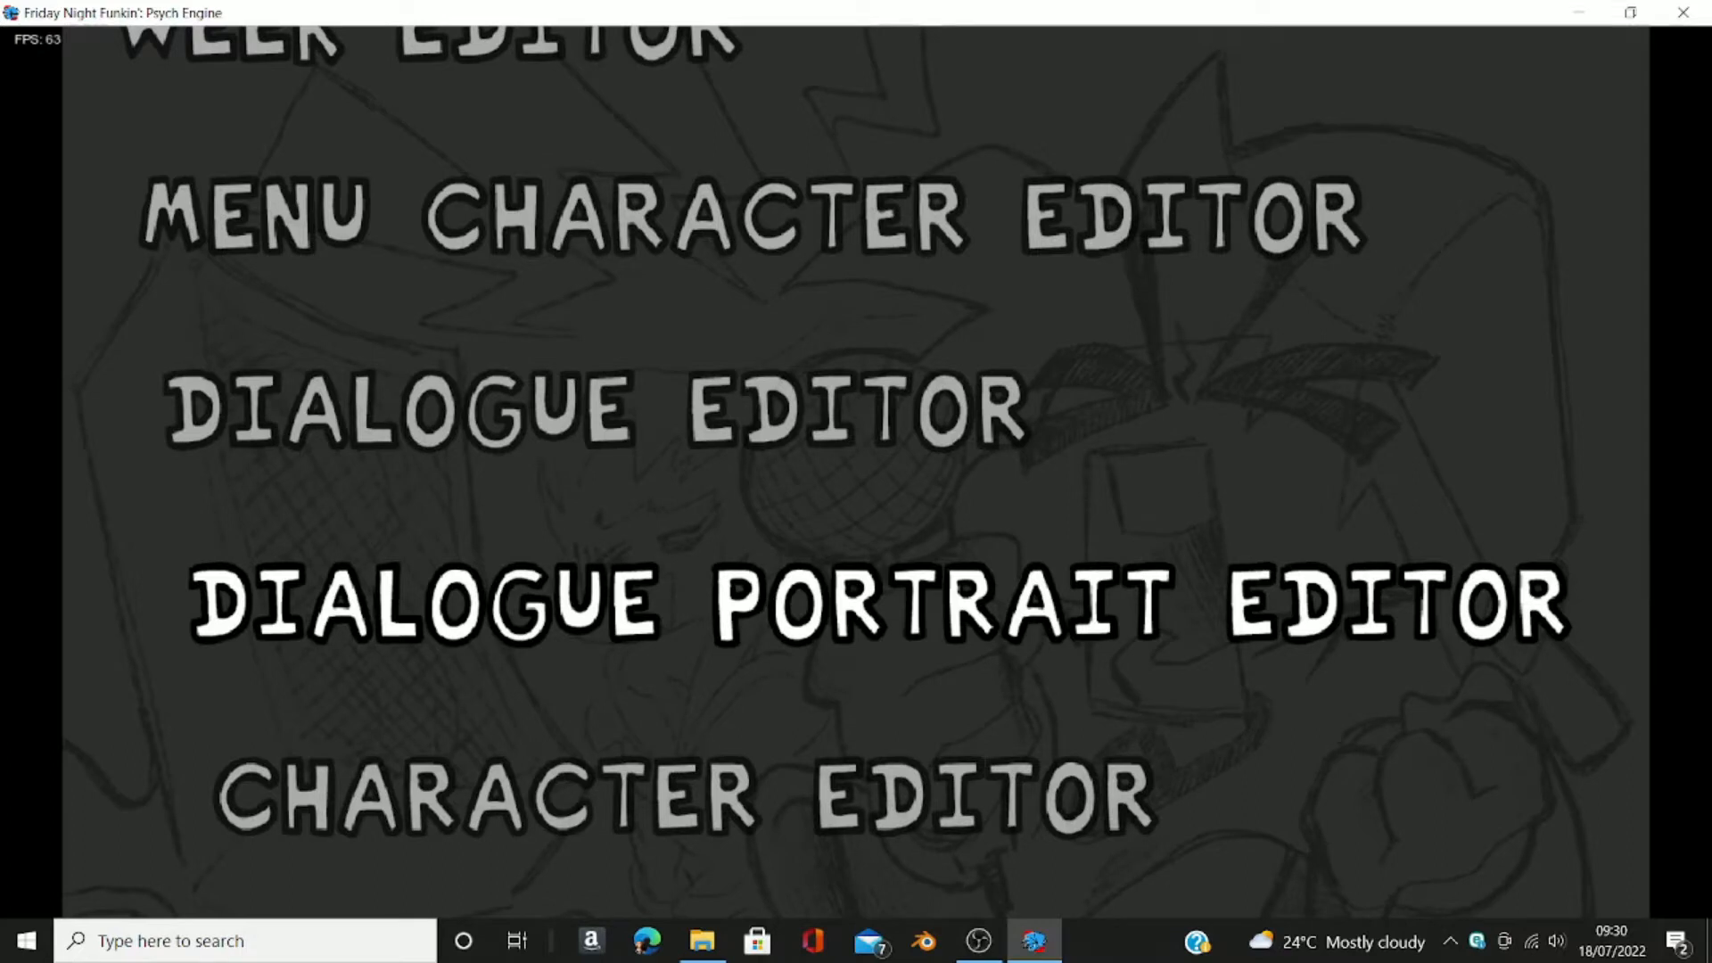
key("Up")
key("Up")
key("Up")
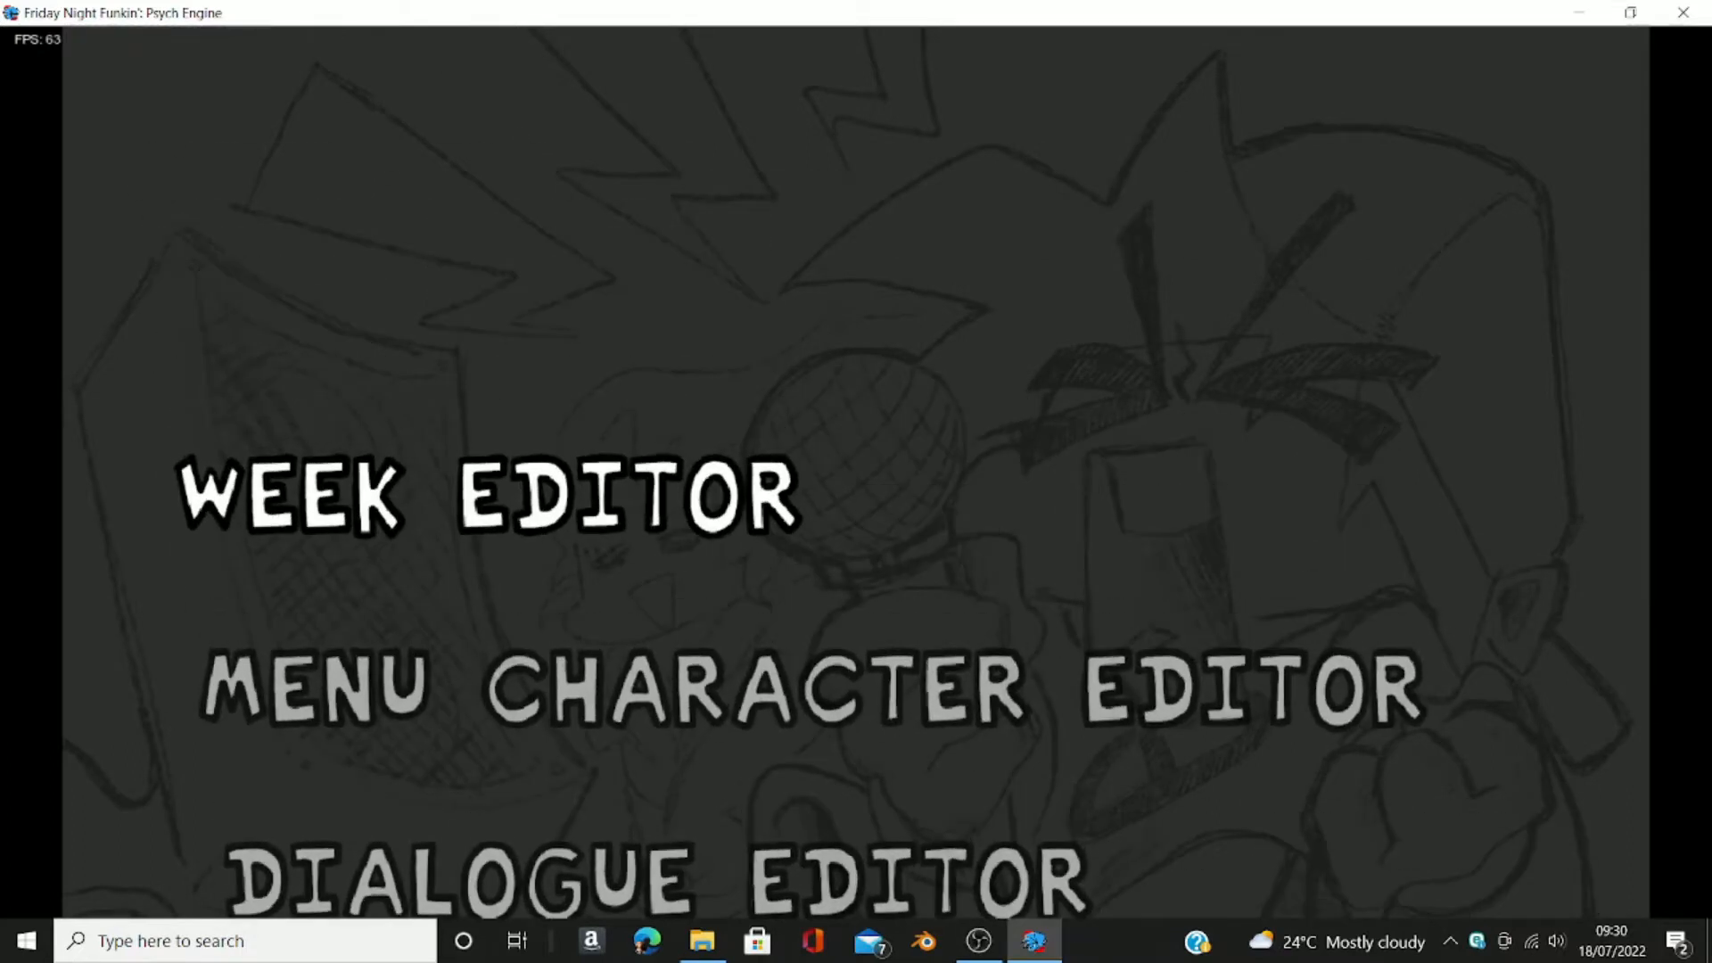
key("Down")
key("Up")
key("Down")
key("Up")
key("Down")
key("Up")
key("Down")
key("Up")
key("Down")
key("Up")
key("Down")
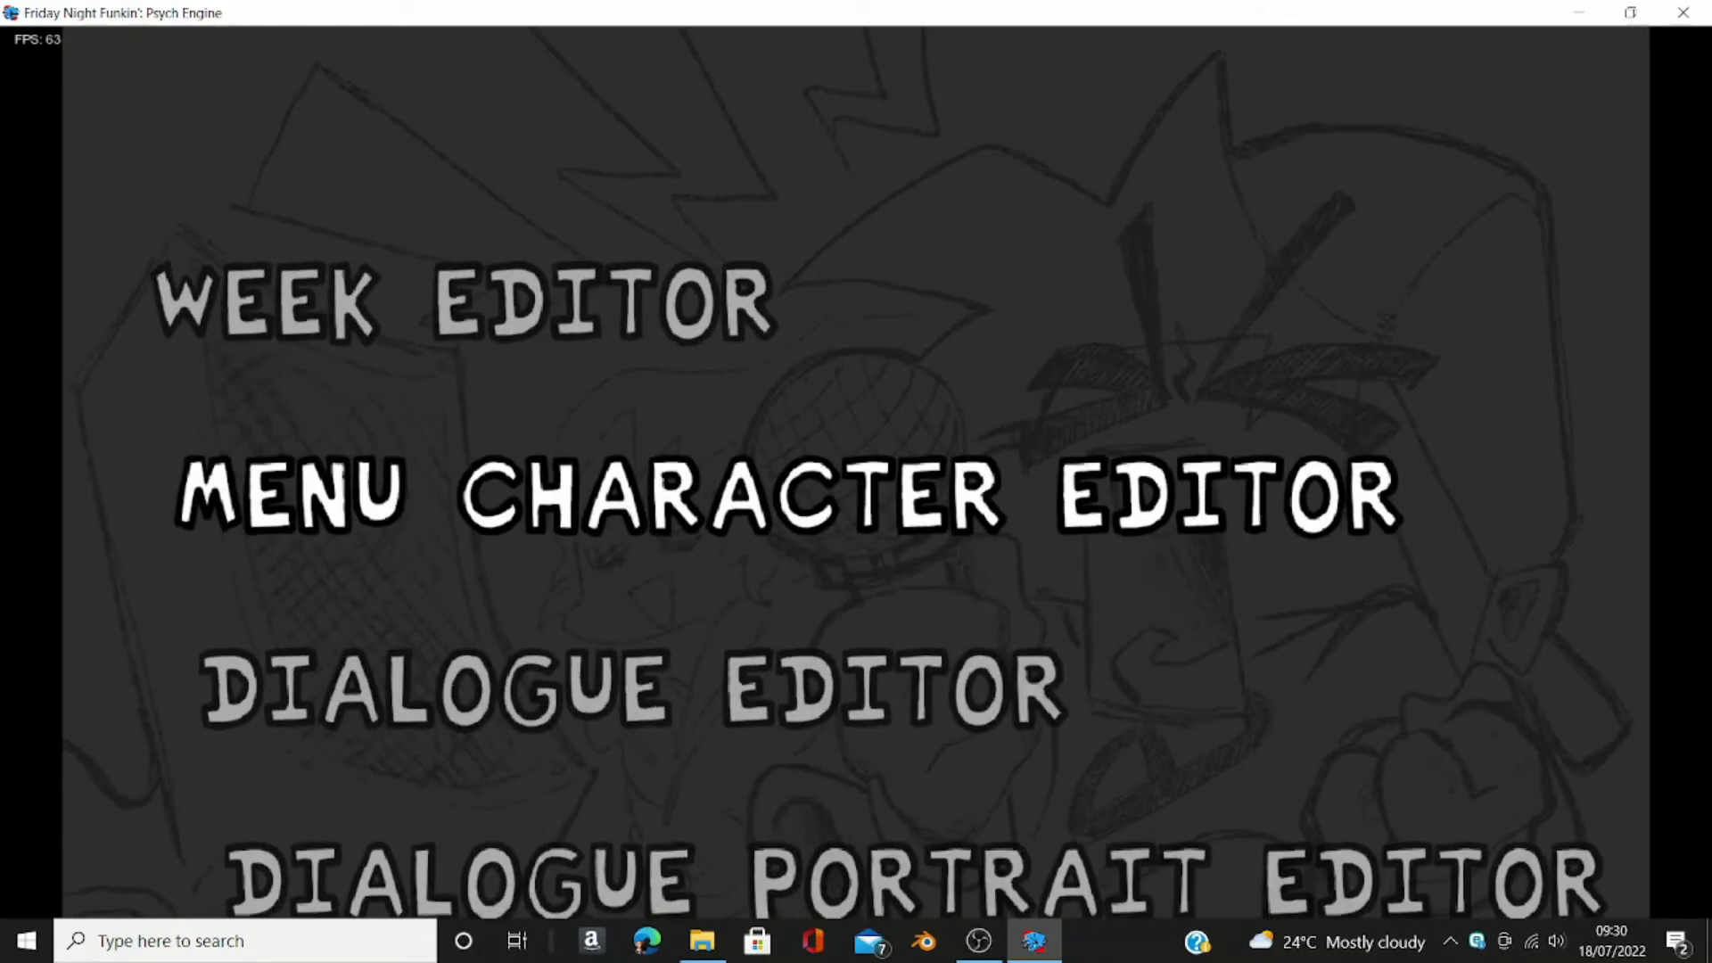
Step: Switch to Paint 3D through a Windows search and create a new project
key("super")
type("pp")
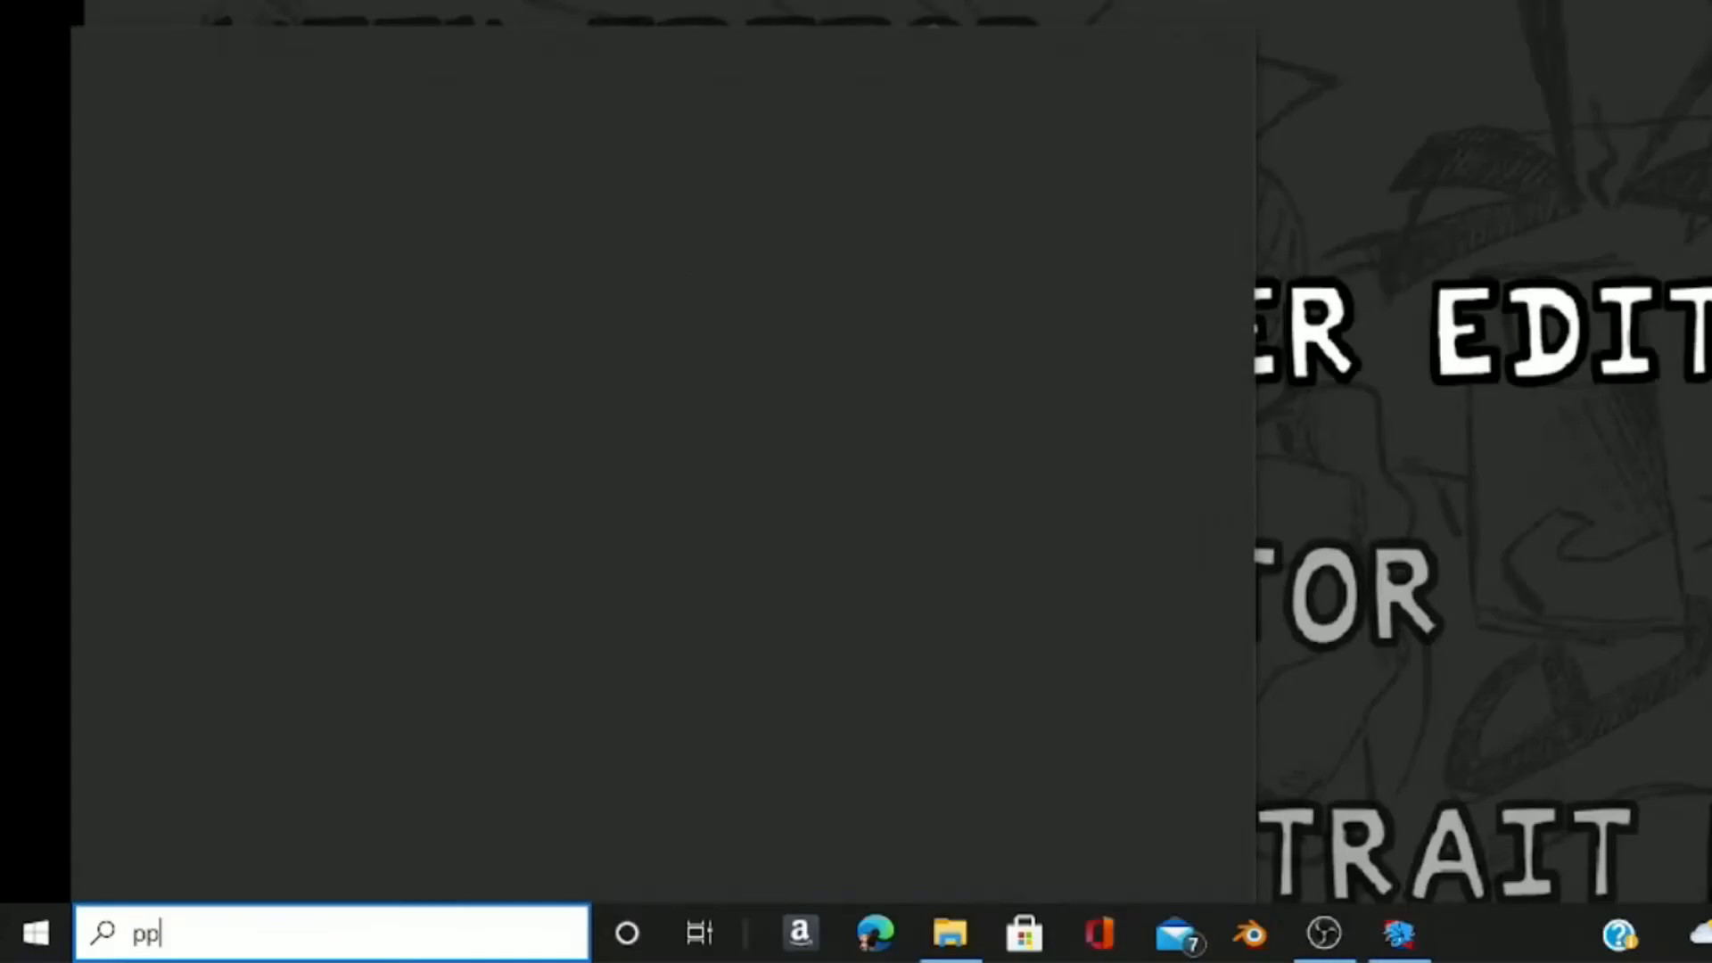
type("a")
key("BackSpace")
key("BackSpace")
key("BackSpace")
type("pa")
left_click(276, 221)
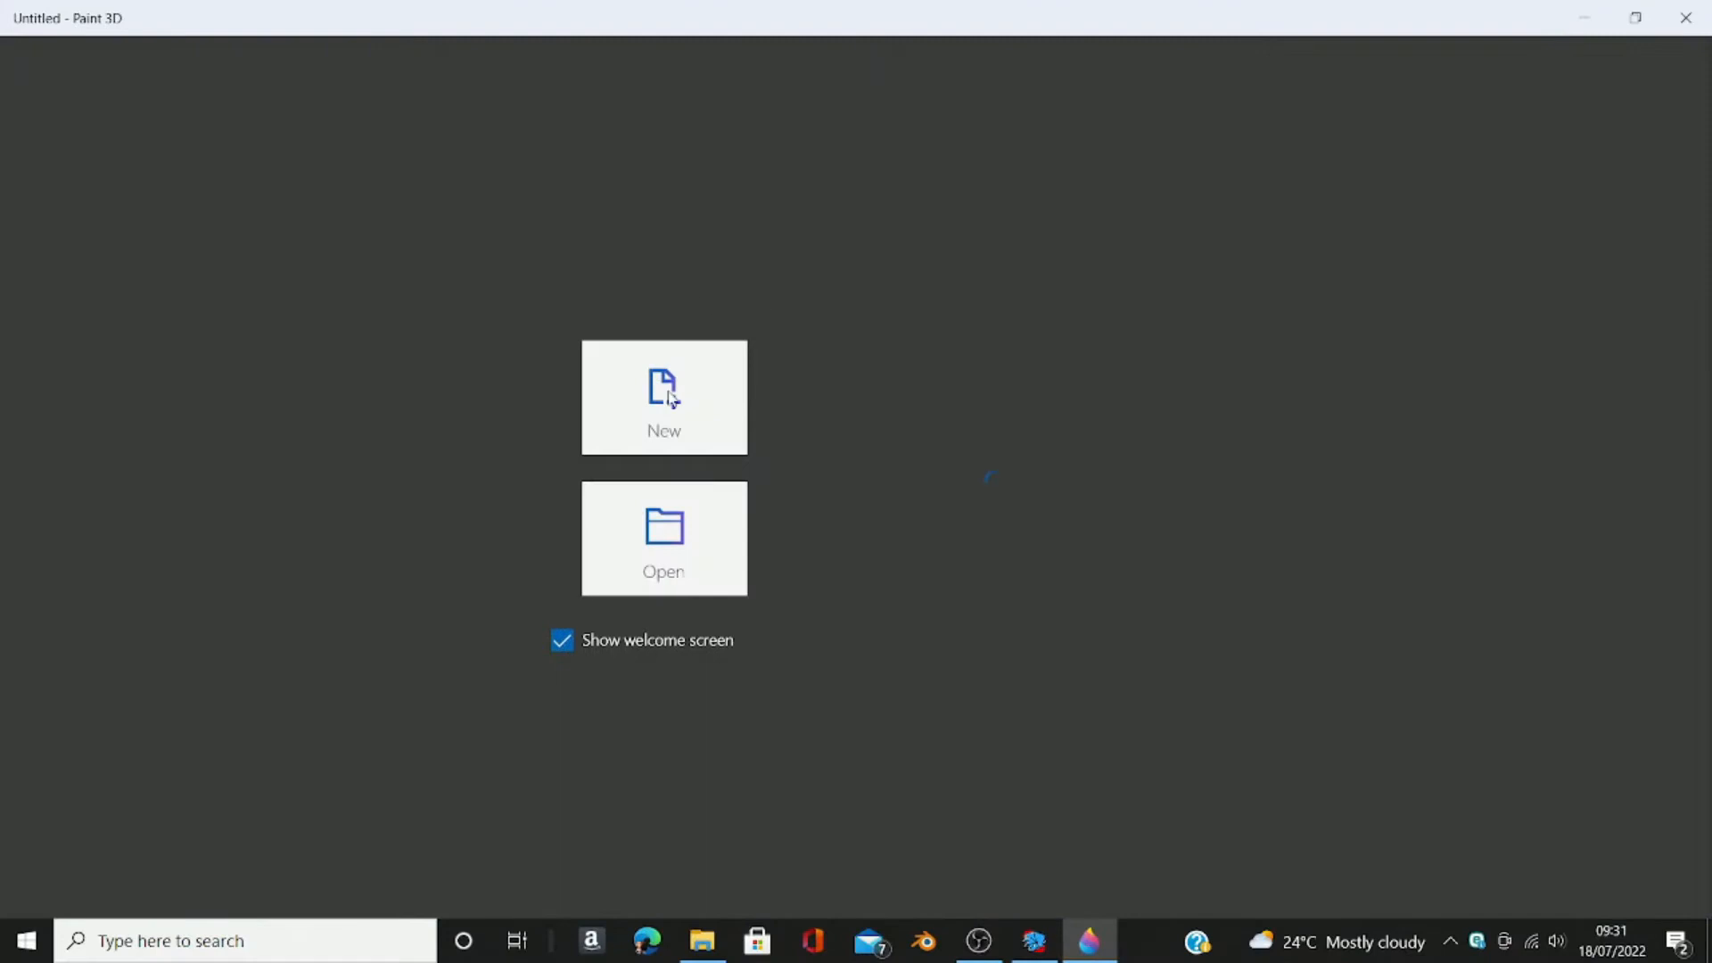
left_click(672, 398)
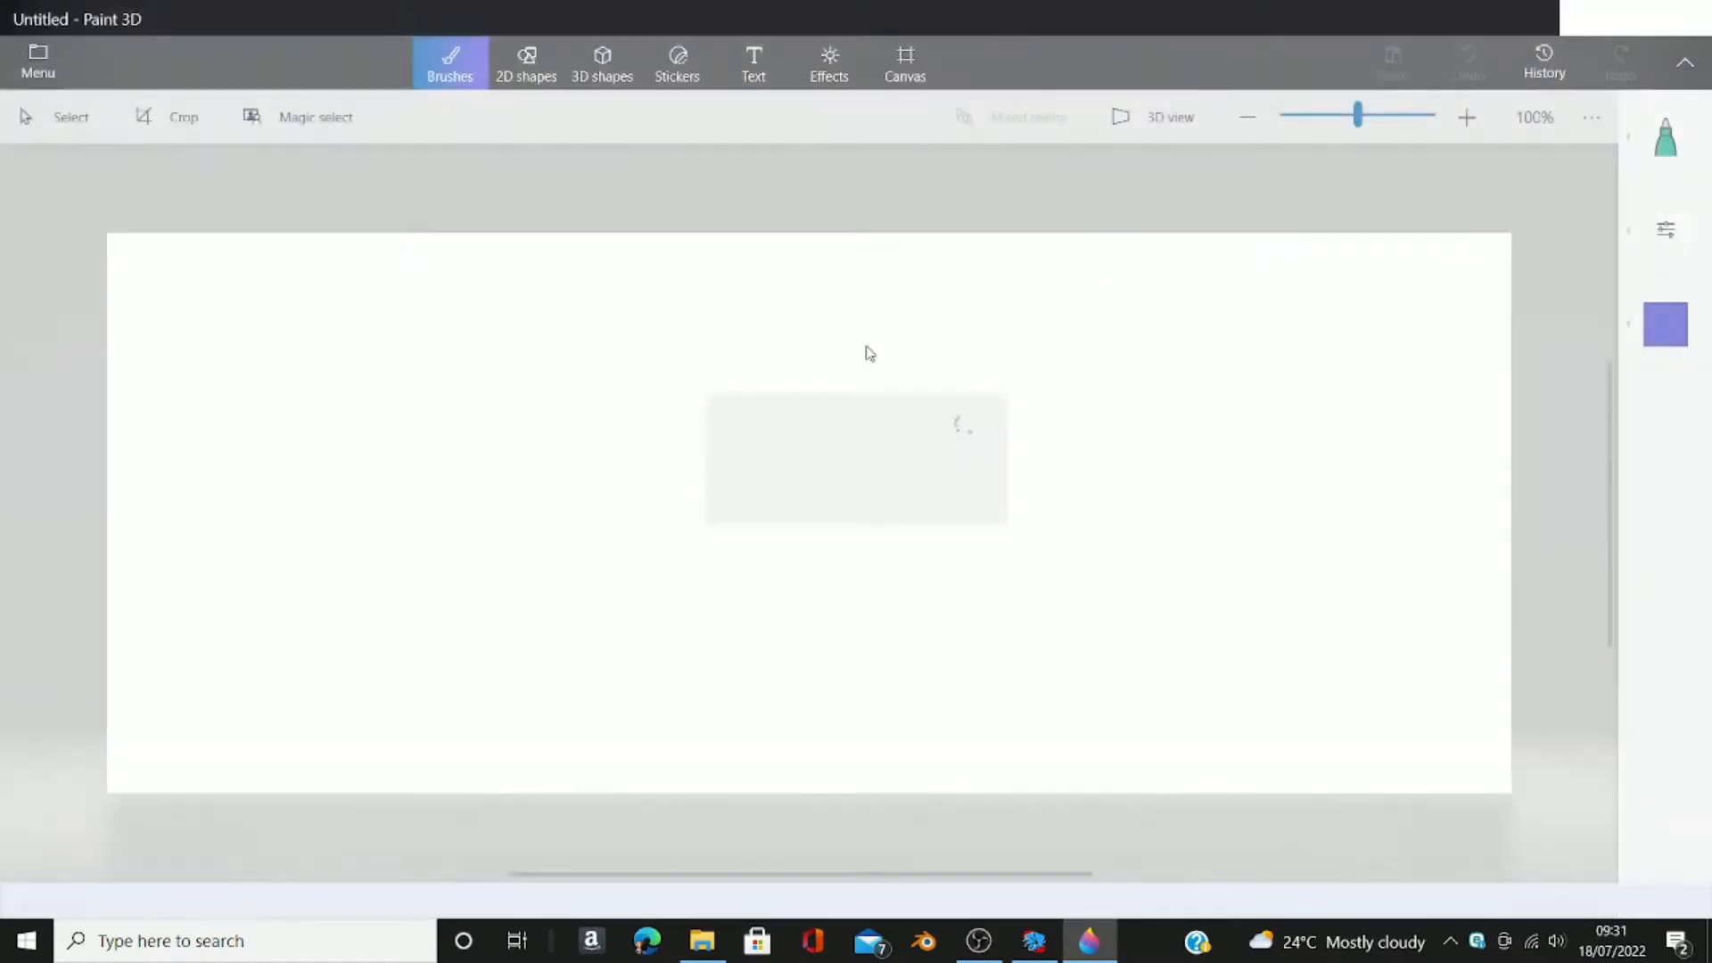
Step: Stretch the canvas to a height of about 1087 px, make it transparent and narrow its width slightly
left_click(904, 65)
scroll(887, 187, "down", 3)
left_click_drag(828, 344, 847, 81)
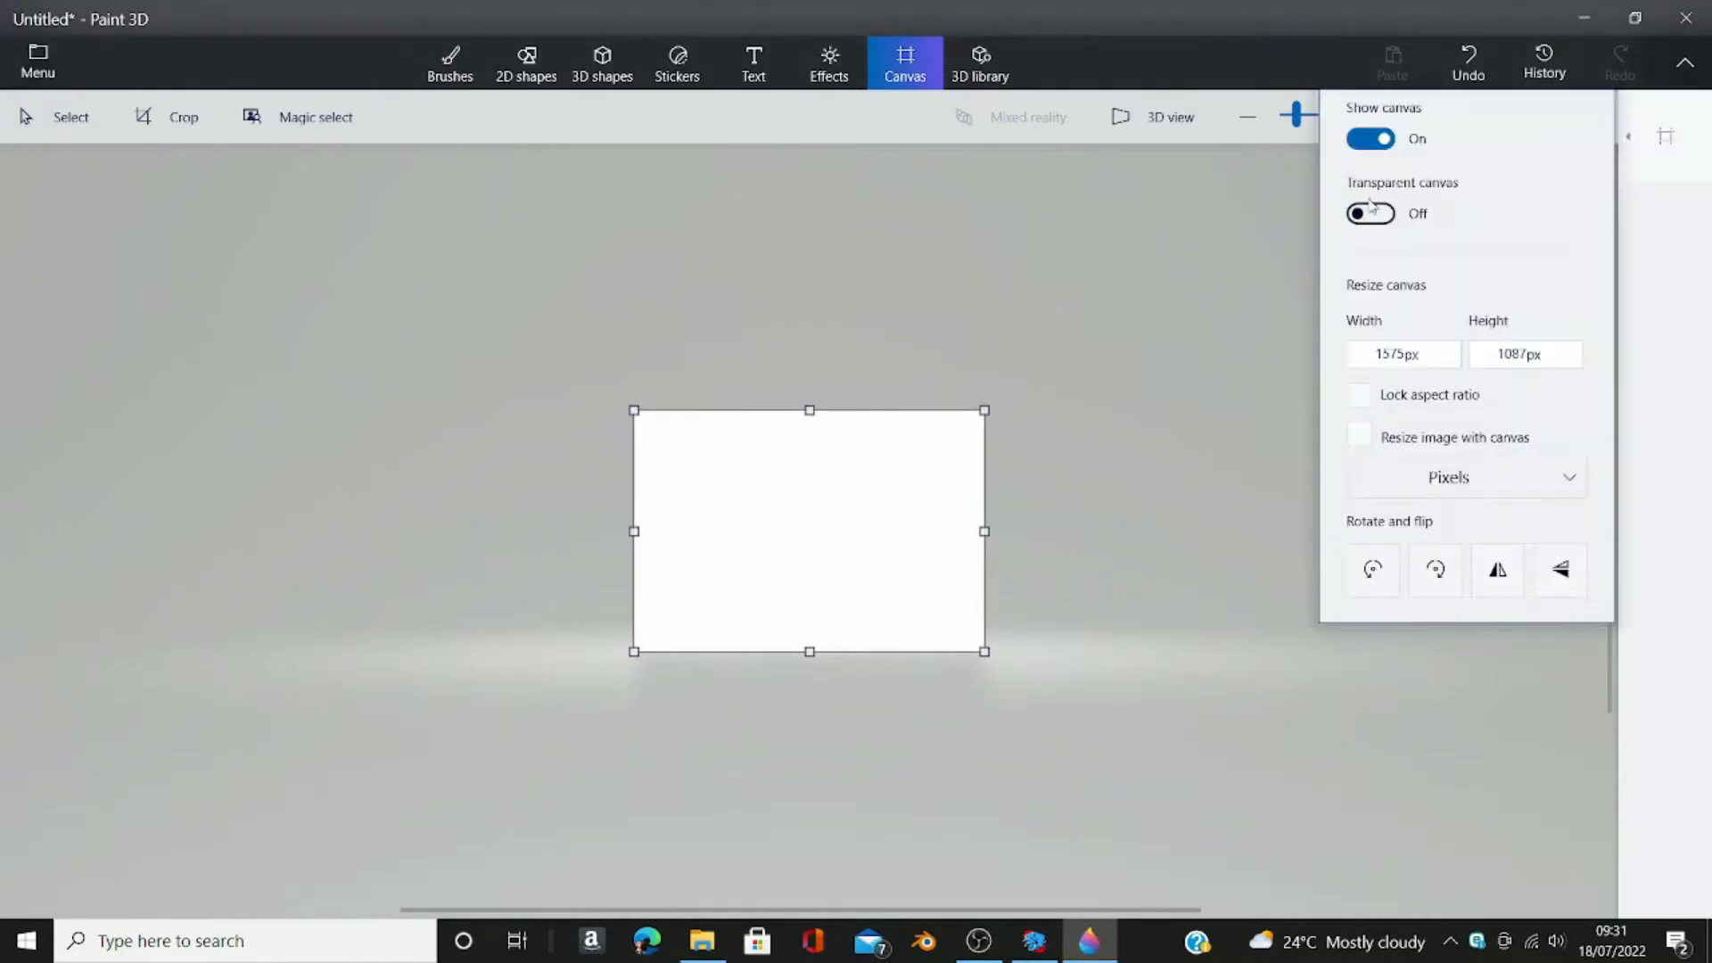
left_click(1357, 216)
left_click_drag(974, 539, 947, 531)
Step: Draw a black-outlined ellipse for the character's head in the upper middle of the canvas
left_click(450, 62)
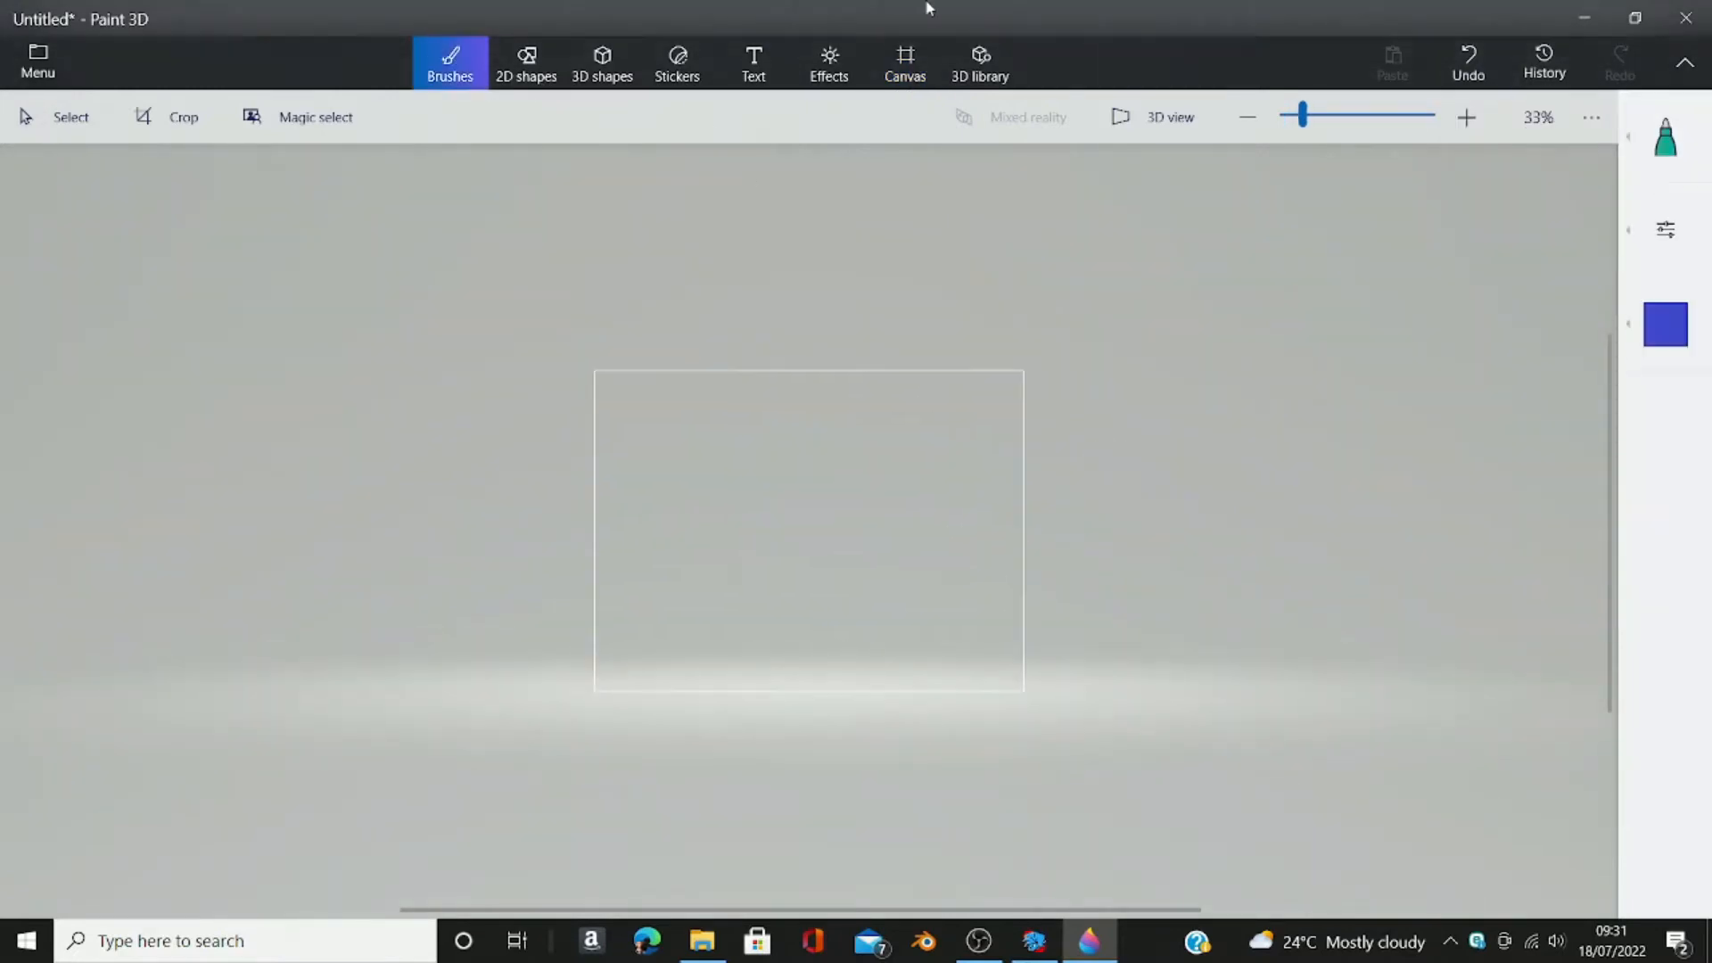
left_click(524, 64)
mouse_move(694, 398)
left_mouse_down()
mouse_move(883, 525)
mouse_move(876, 554)
left_mouse_up()
left_click(1085, 505)
scroll(1085, 504, "up", 1)
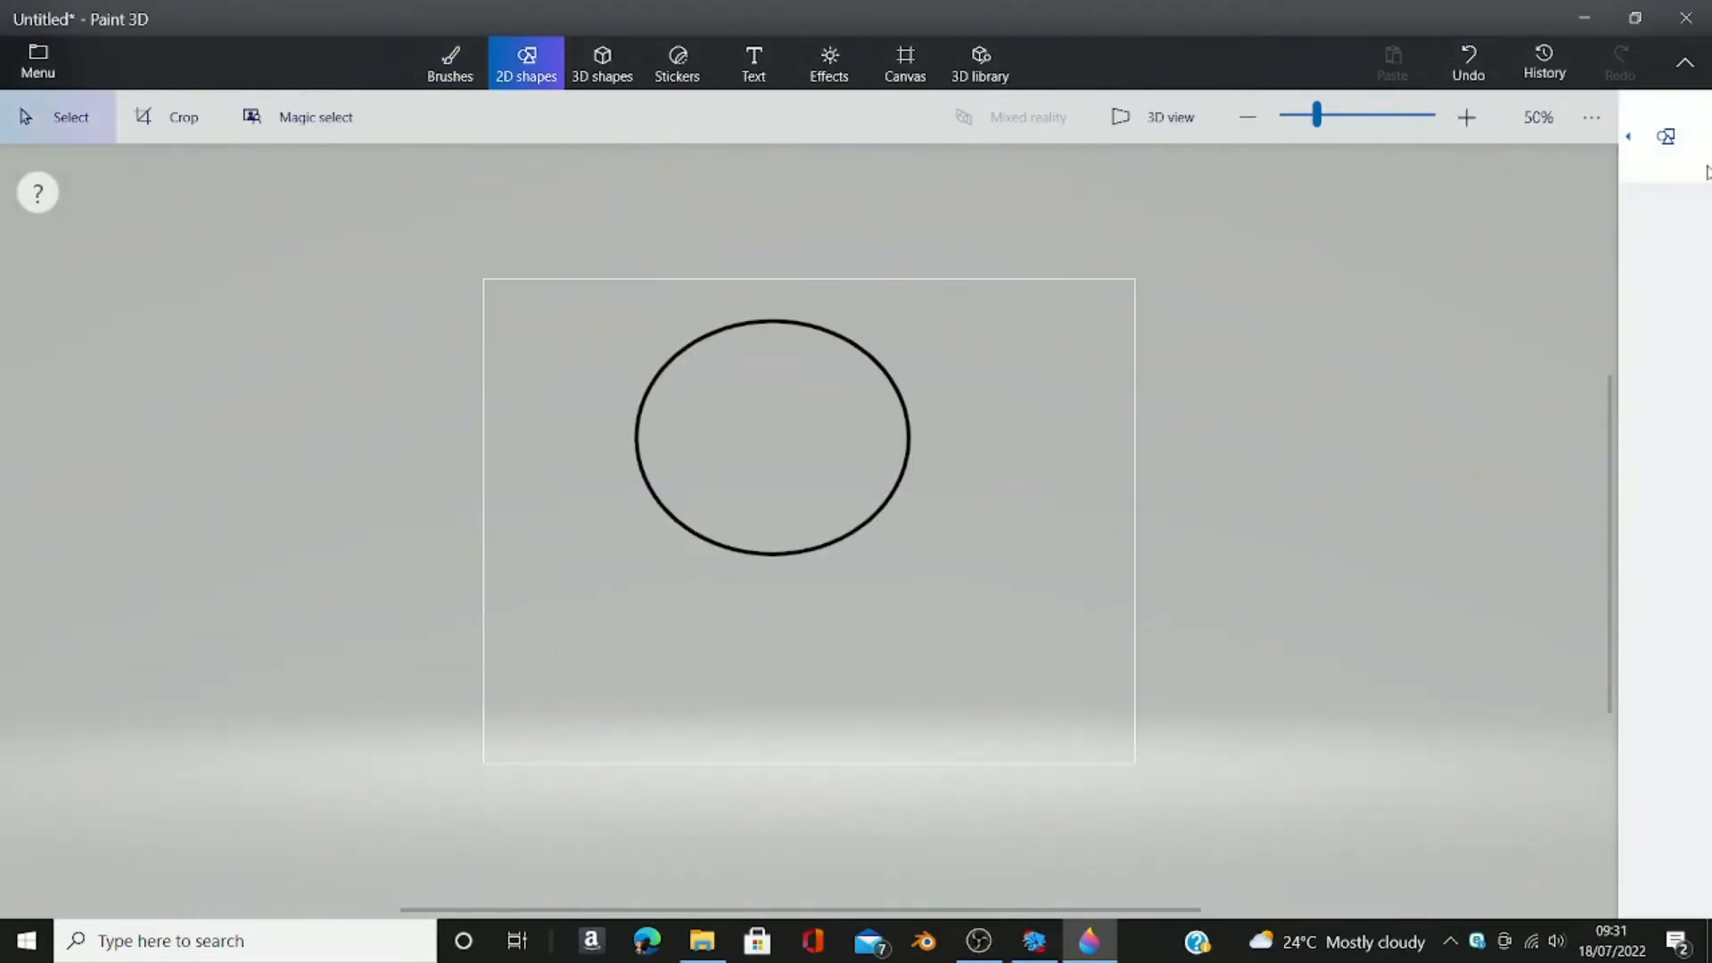
Step: Draw a black-outlined upright rectangle for the body directly below the head
left_click(1689, 160)
left_click(1466, 248)
left_click_drag(723, 548, 853, 734)
left_click_drag(932, 689, 942, 654)
Step: Fill the head and body with white and draw two vertical eyes and a straight mouth in black
left_click(451, 62)
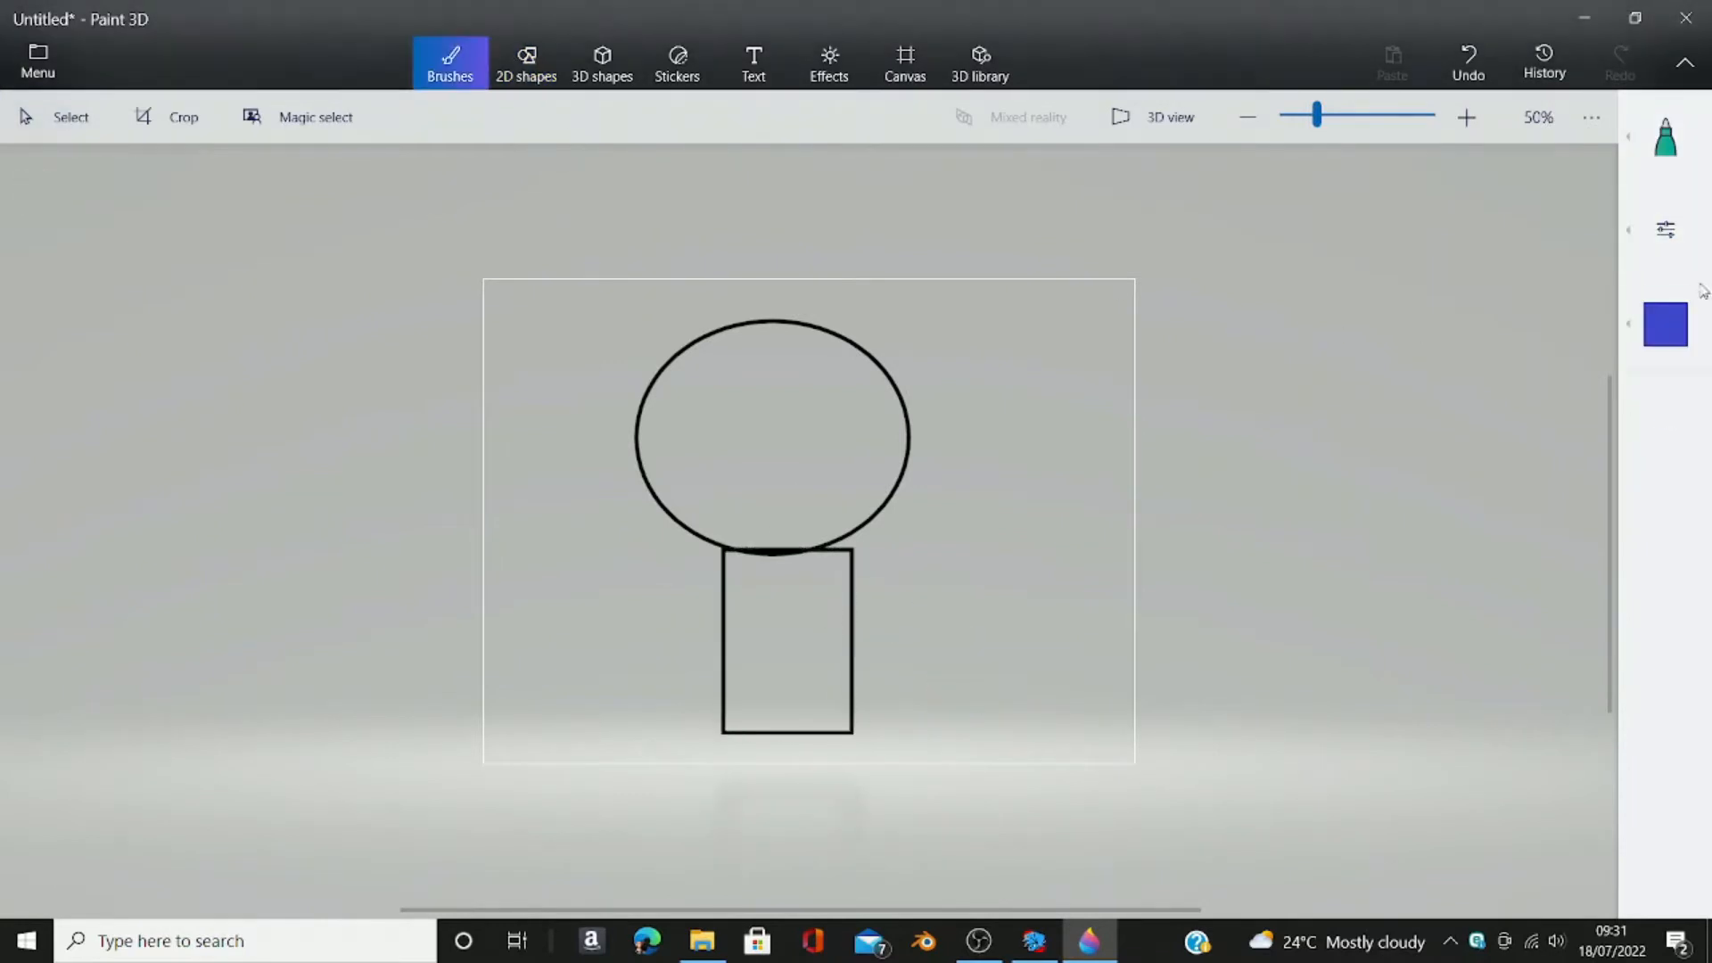
left_click(1666, 325)
left_click(1355, 463)
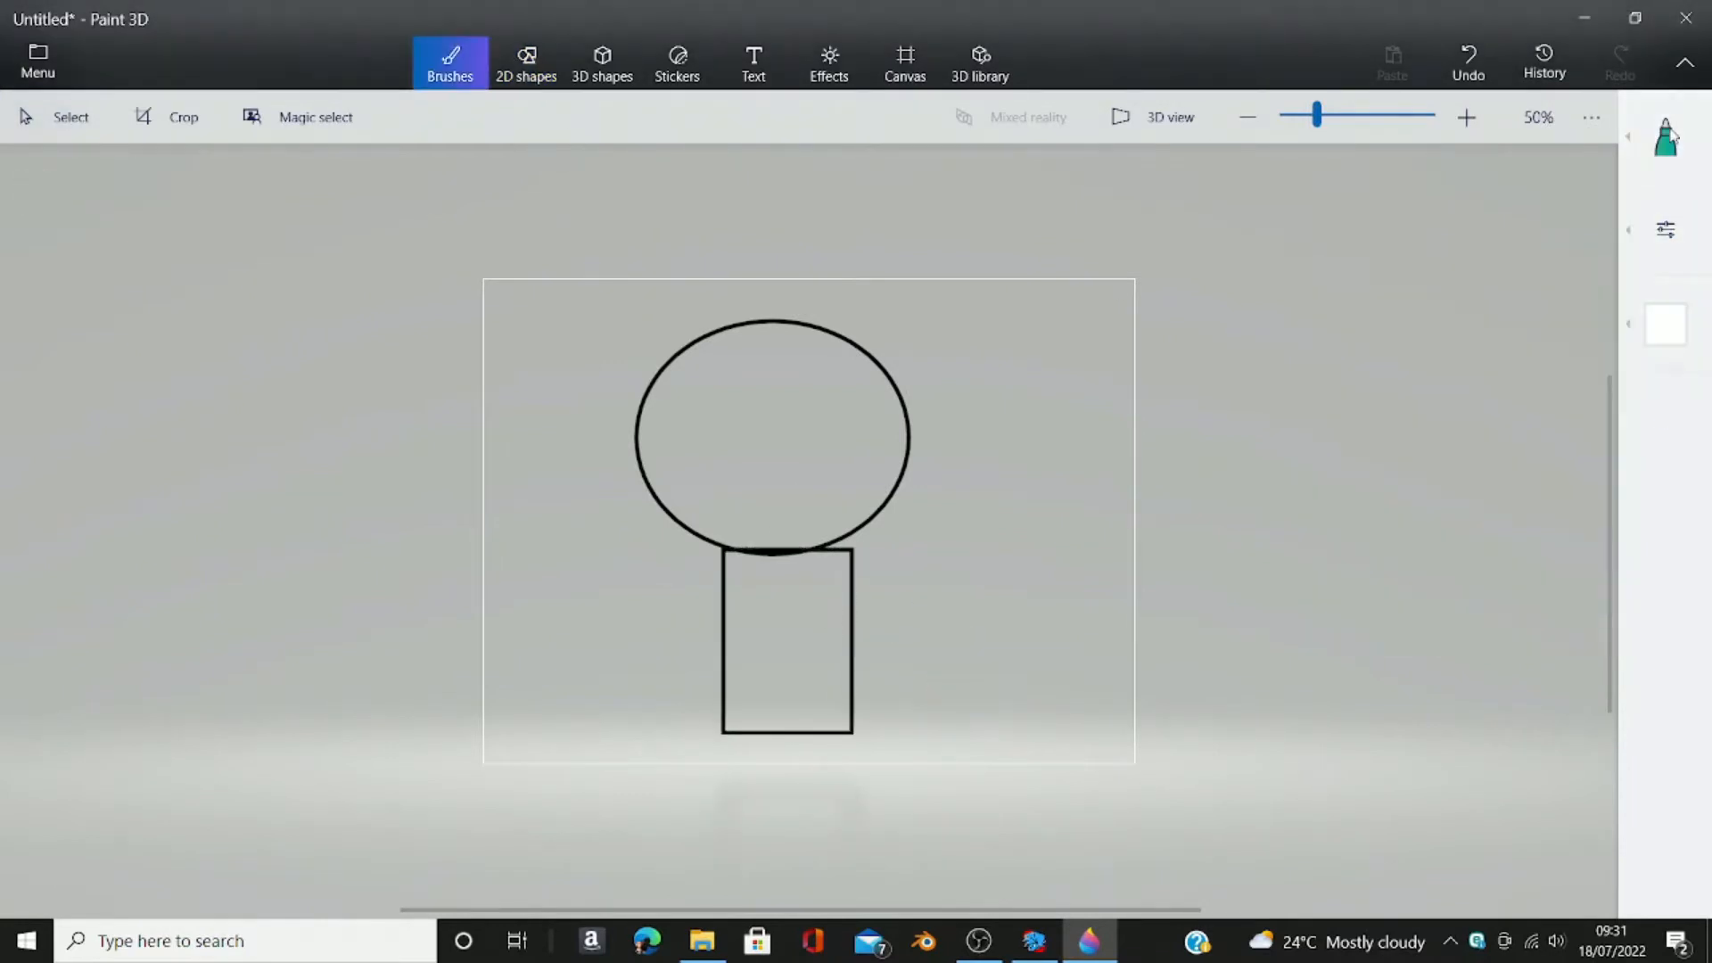
left_click(1665, 138)
left_click(1566, 188)
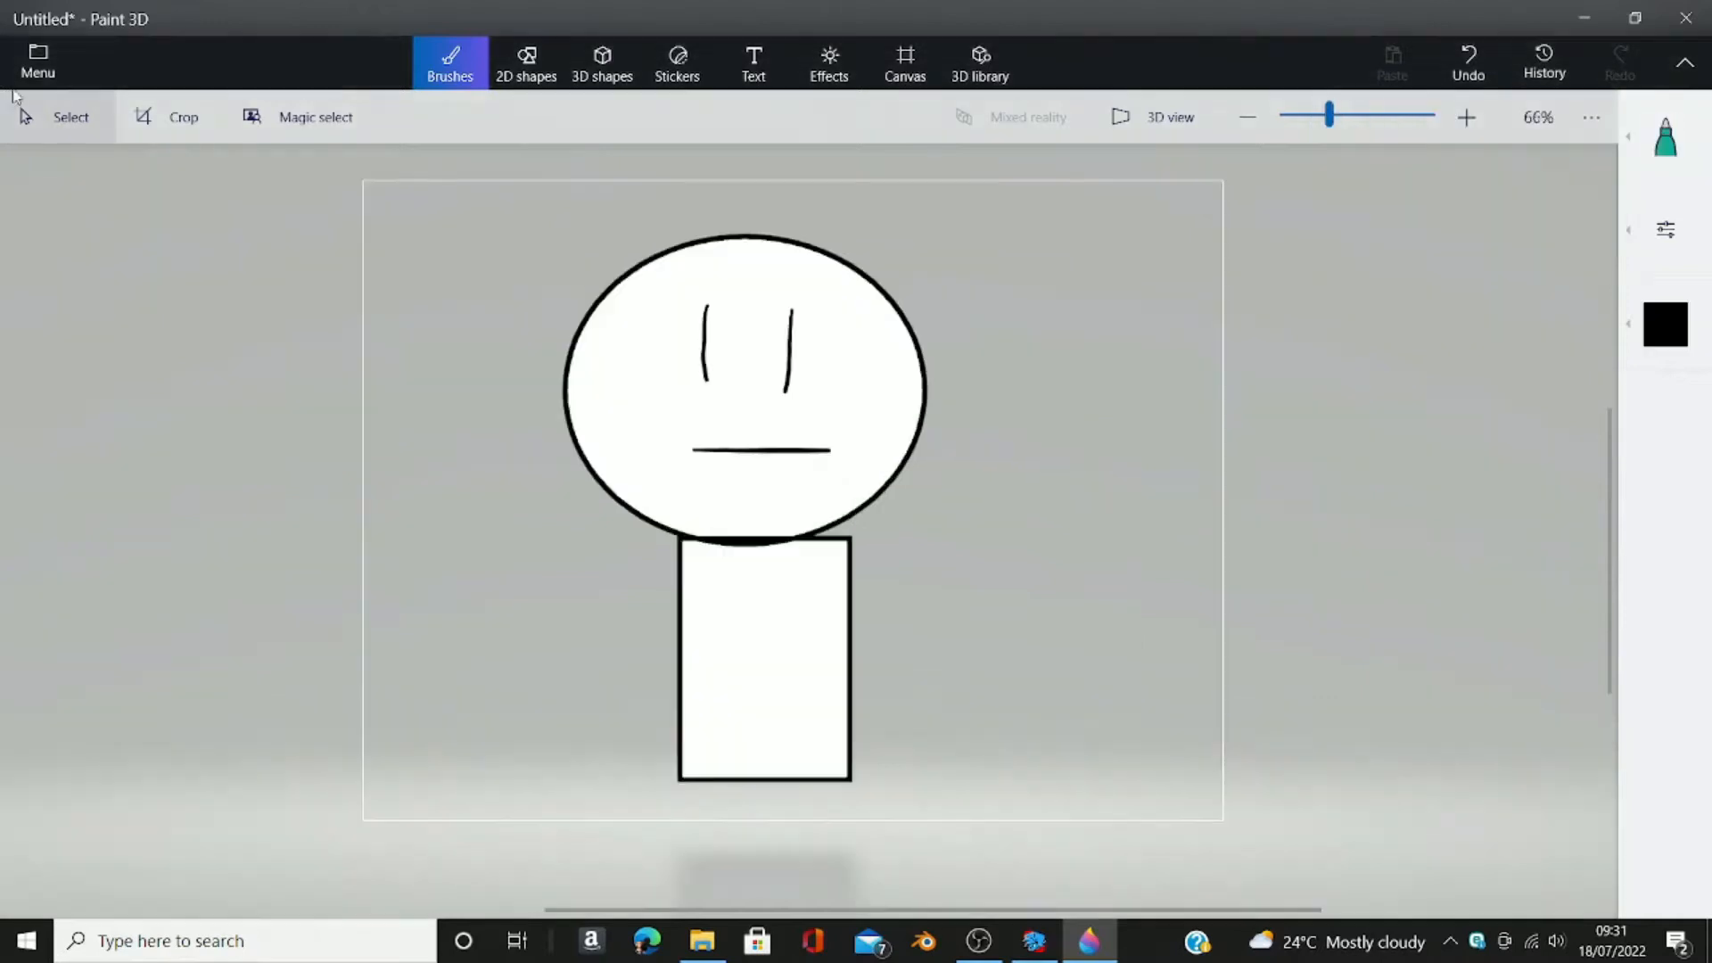
Step: Start saving the drawing as a 2D PNG image on the USB (G:) drive and create and open a new folder BobMenuCharacter
left_click(40, 62)
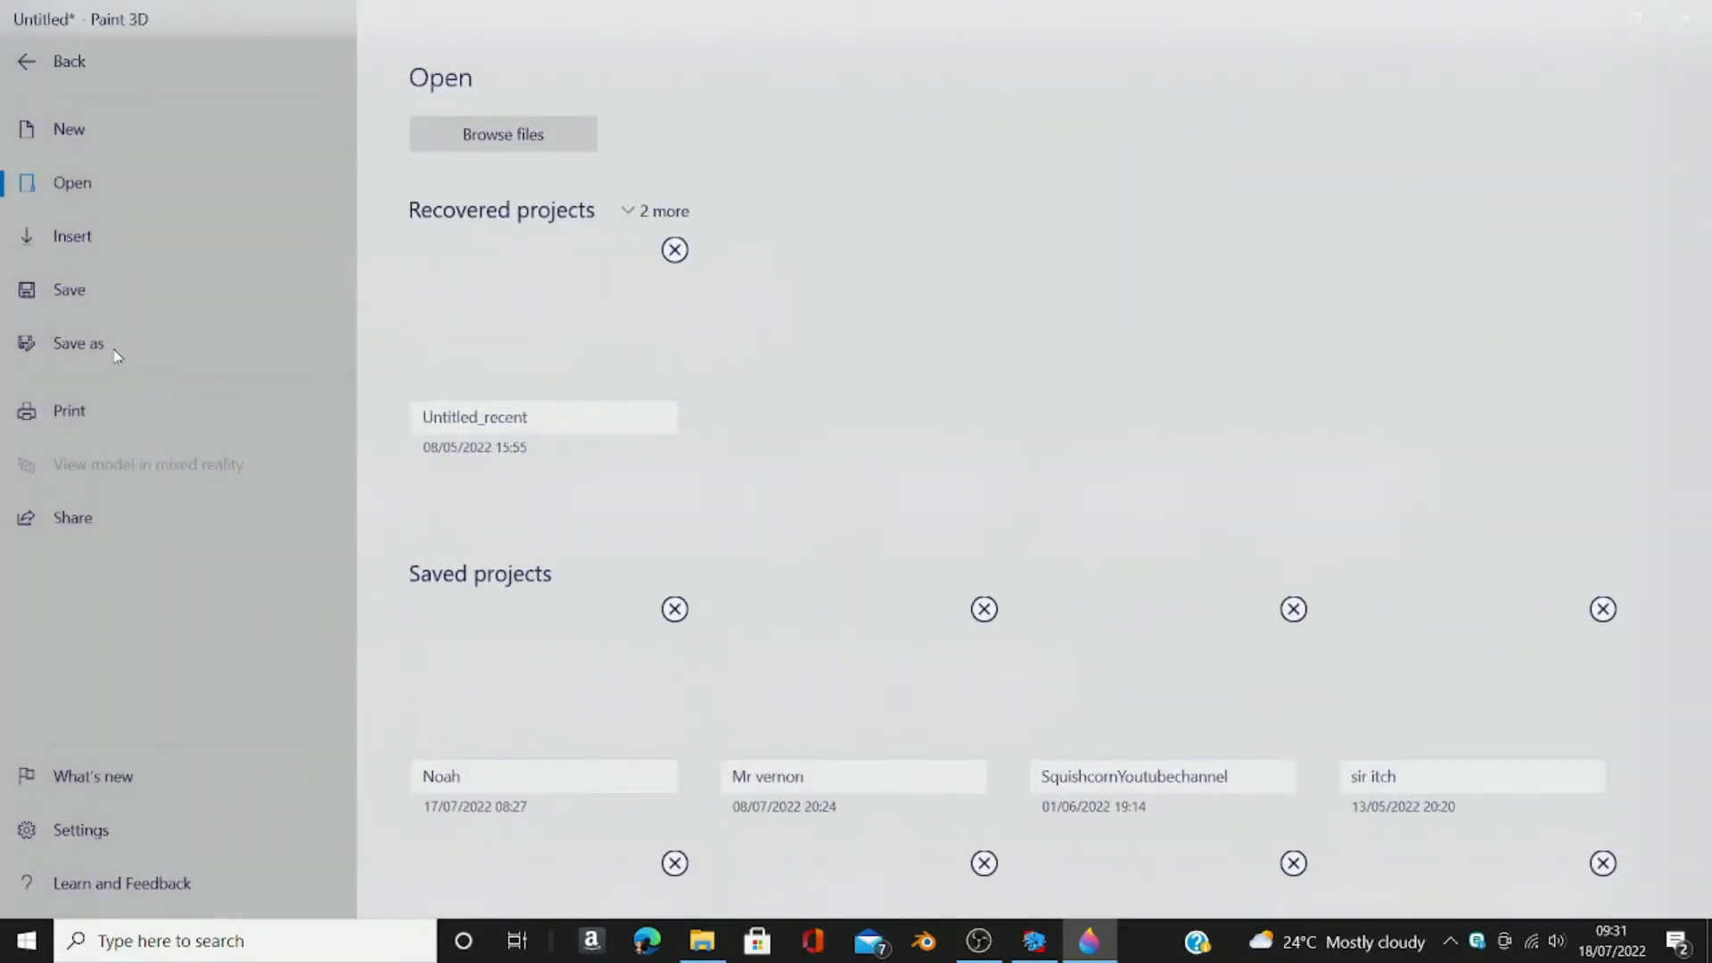
left_click(100, 348)
key("Escape")
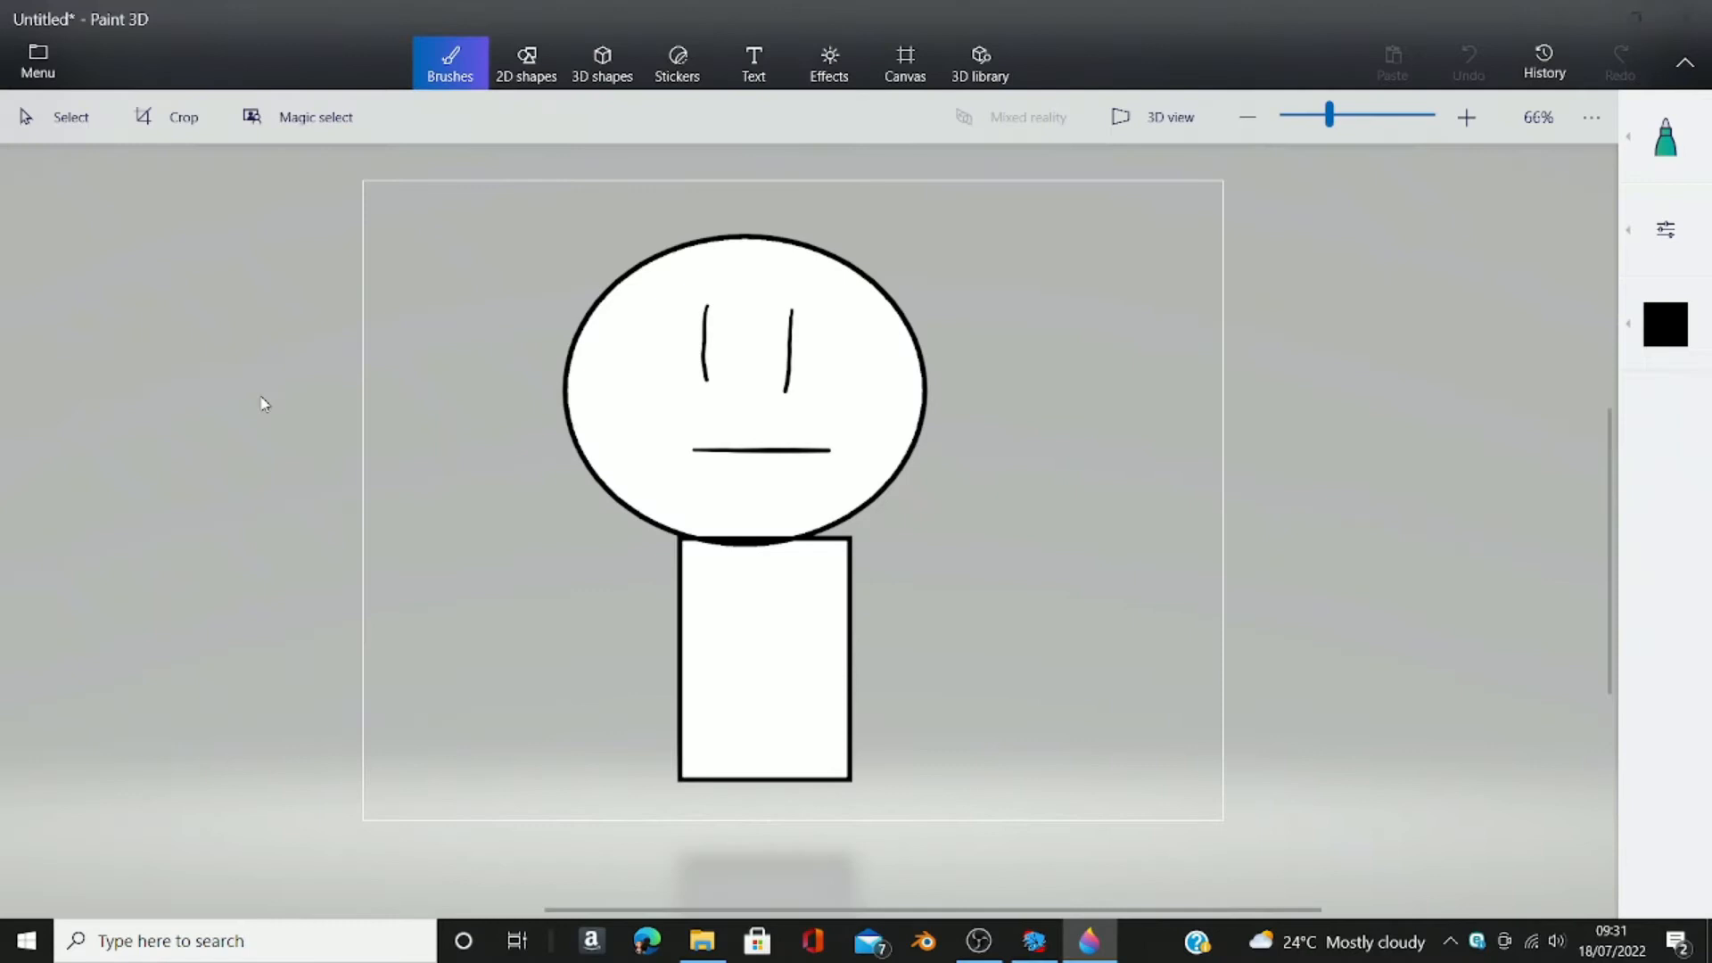
left_click(558, 175)
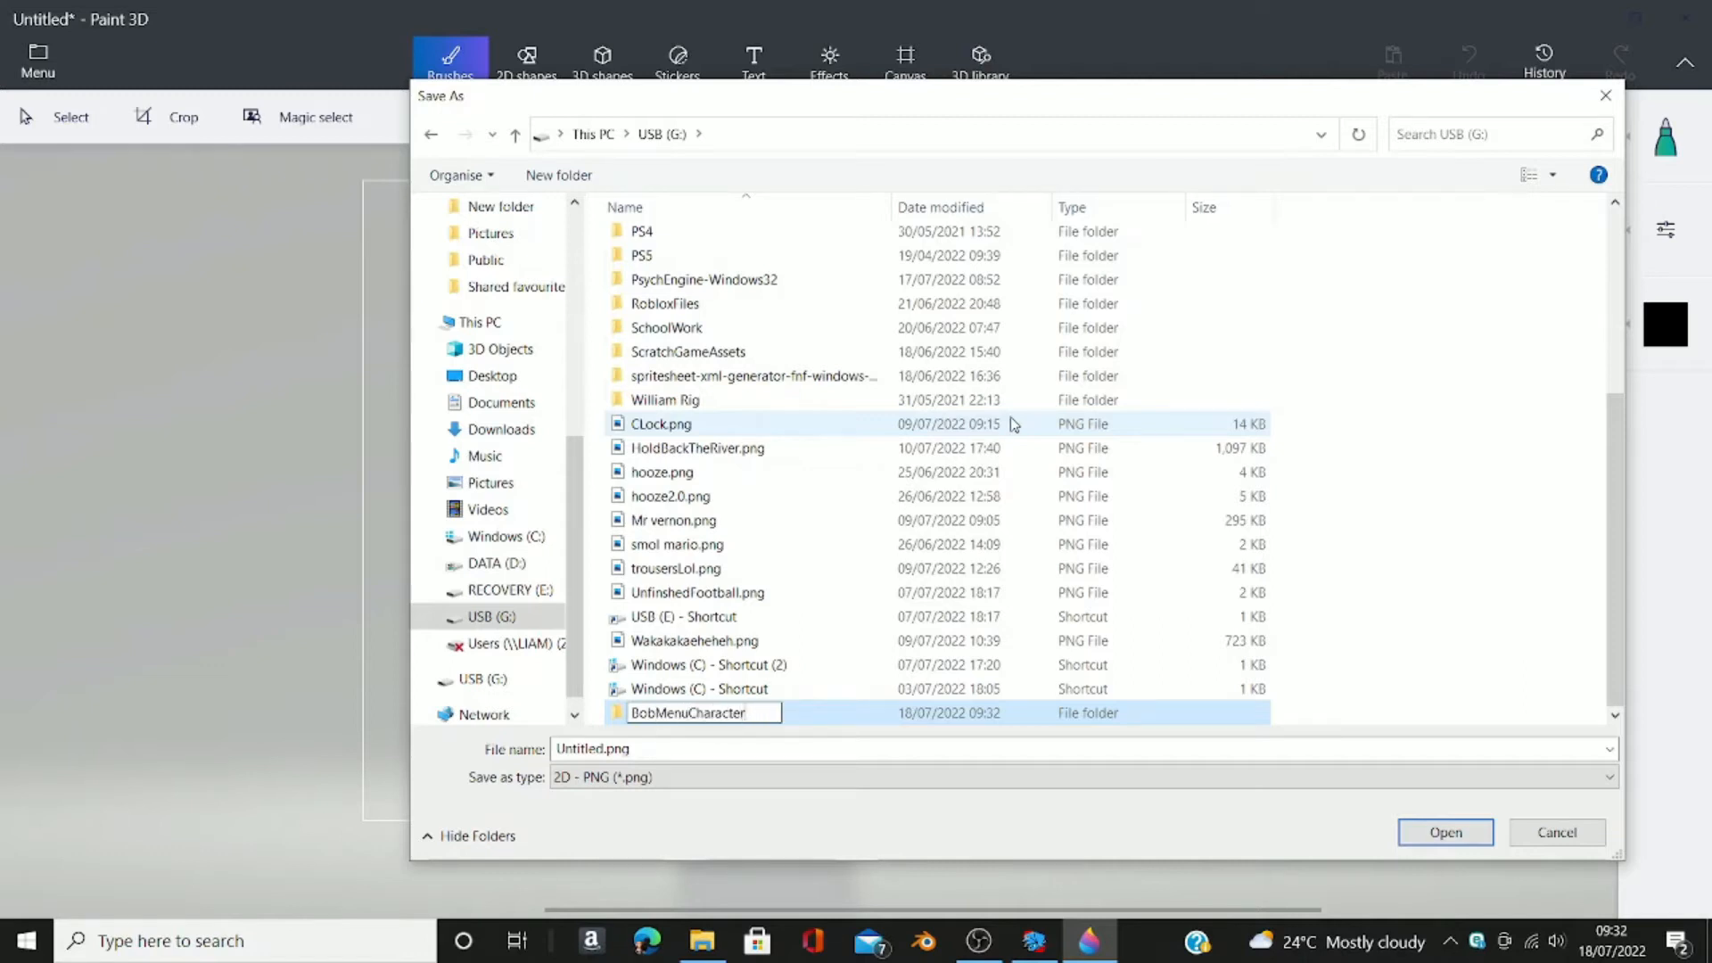
key("Return")
double_click(837, 715)
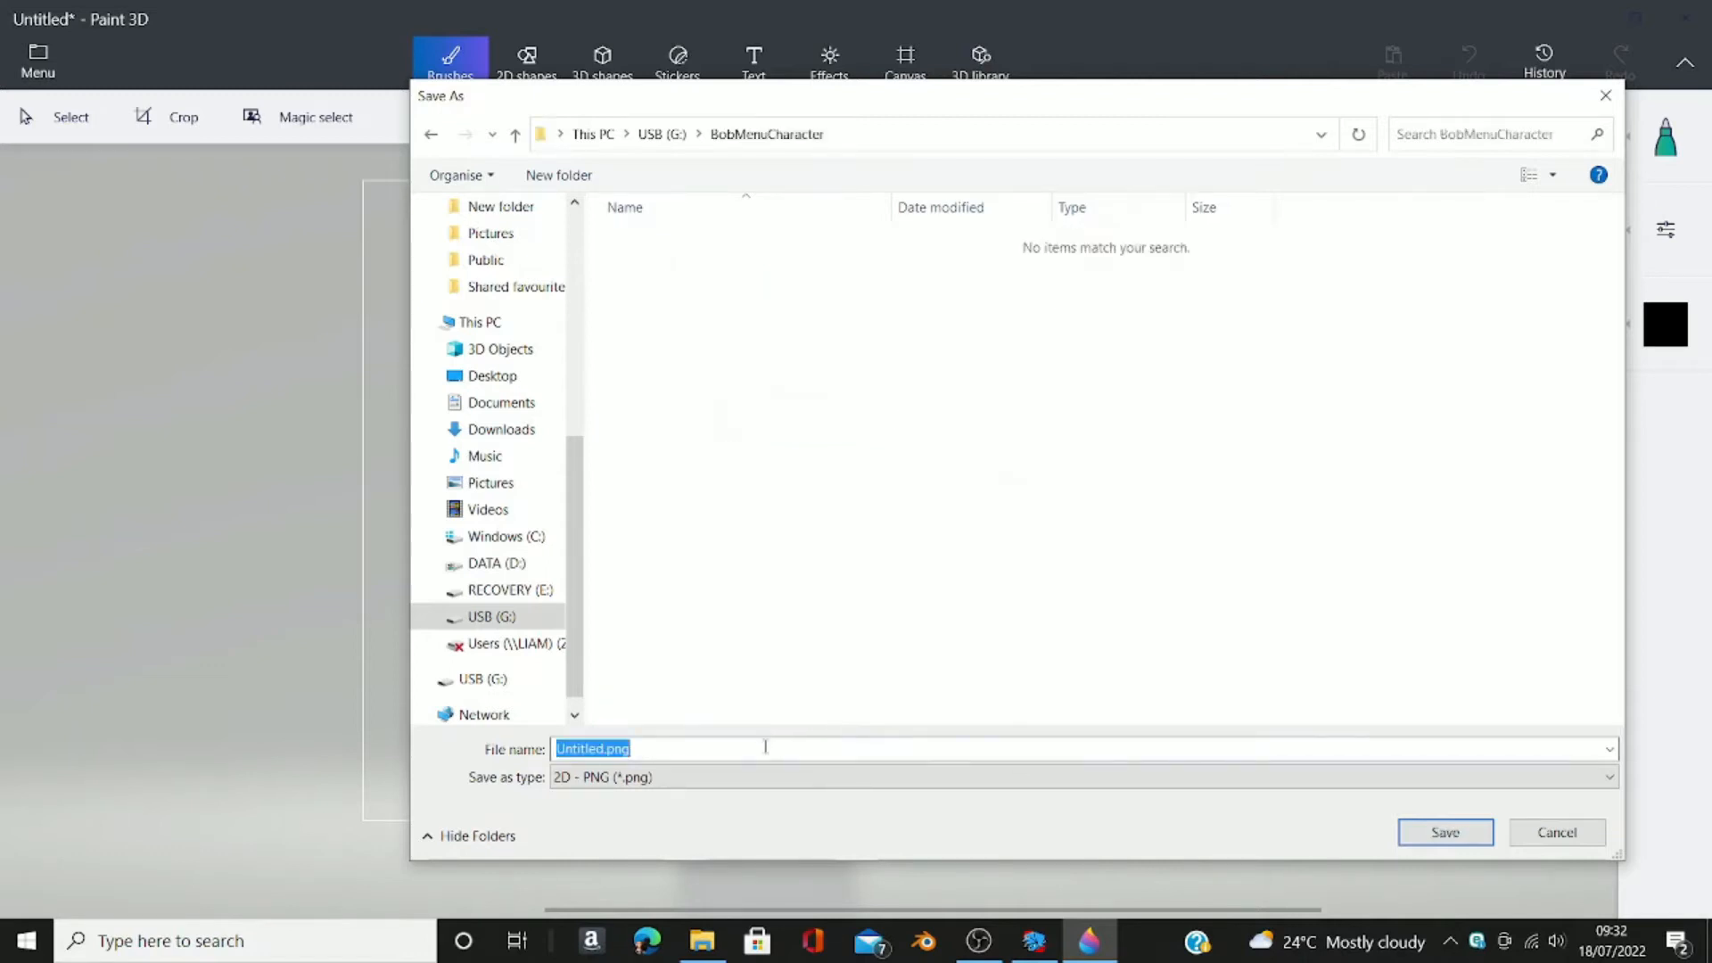
Step: Save the image under the file name Frame1 in the BobMenuCharacter folder
key("BackSpace")
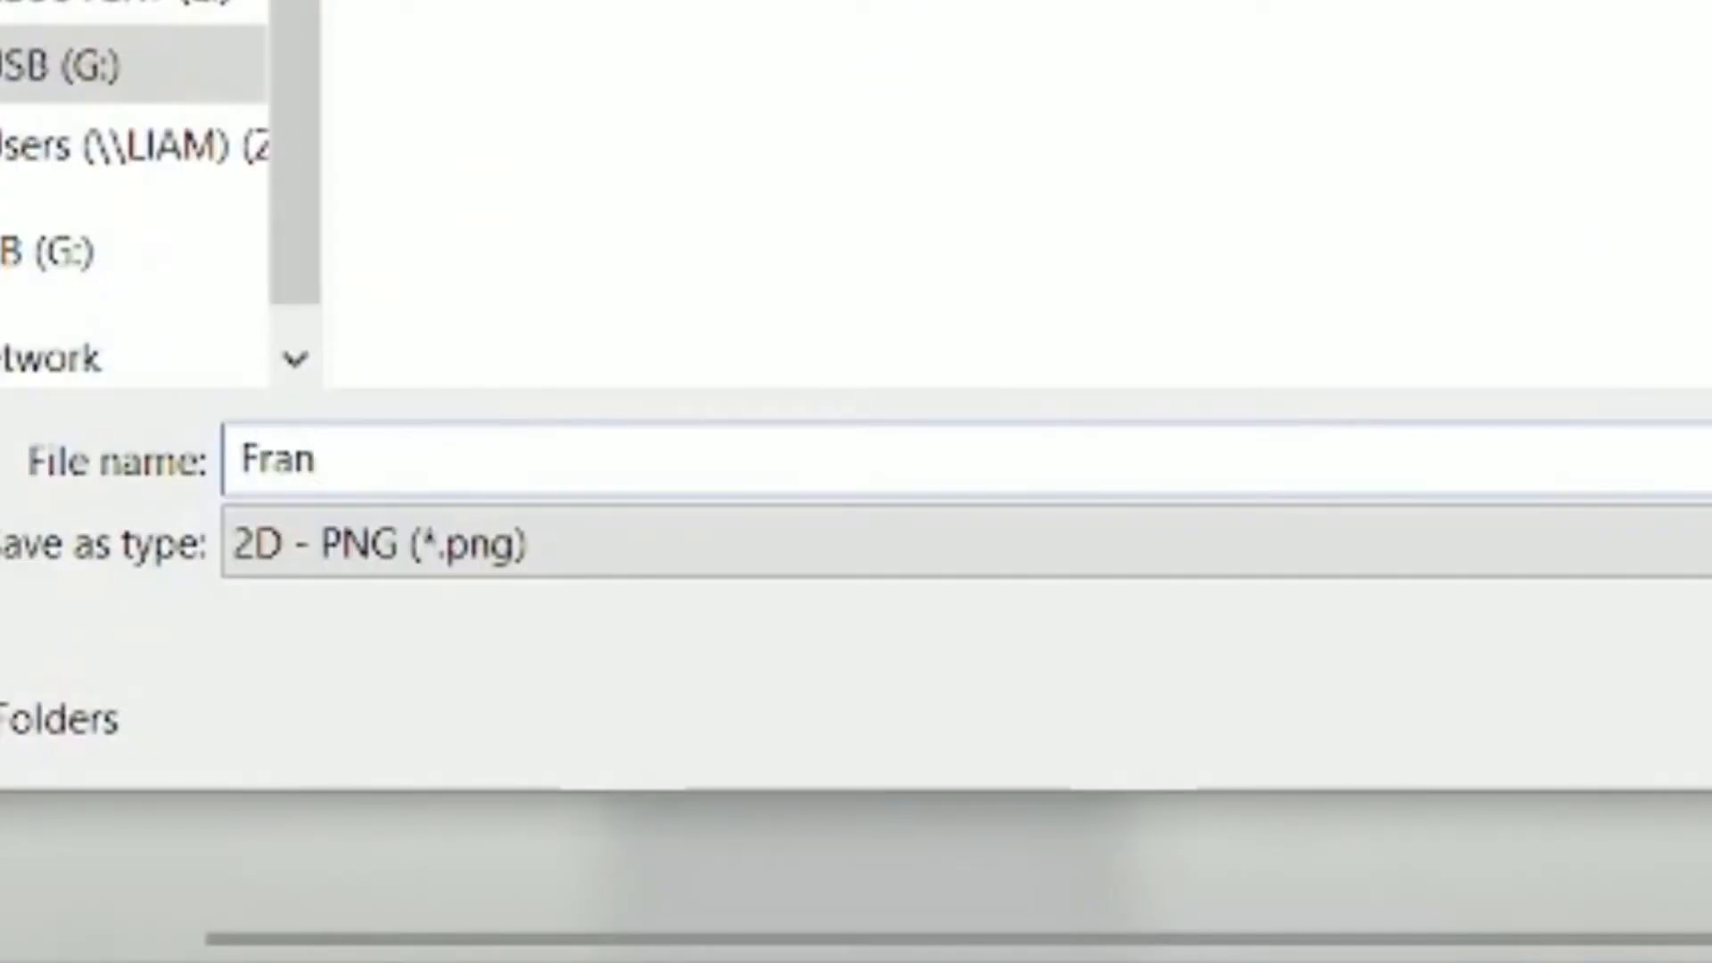
type("Frame1")
key("Return")
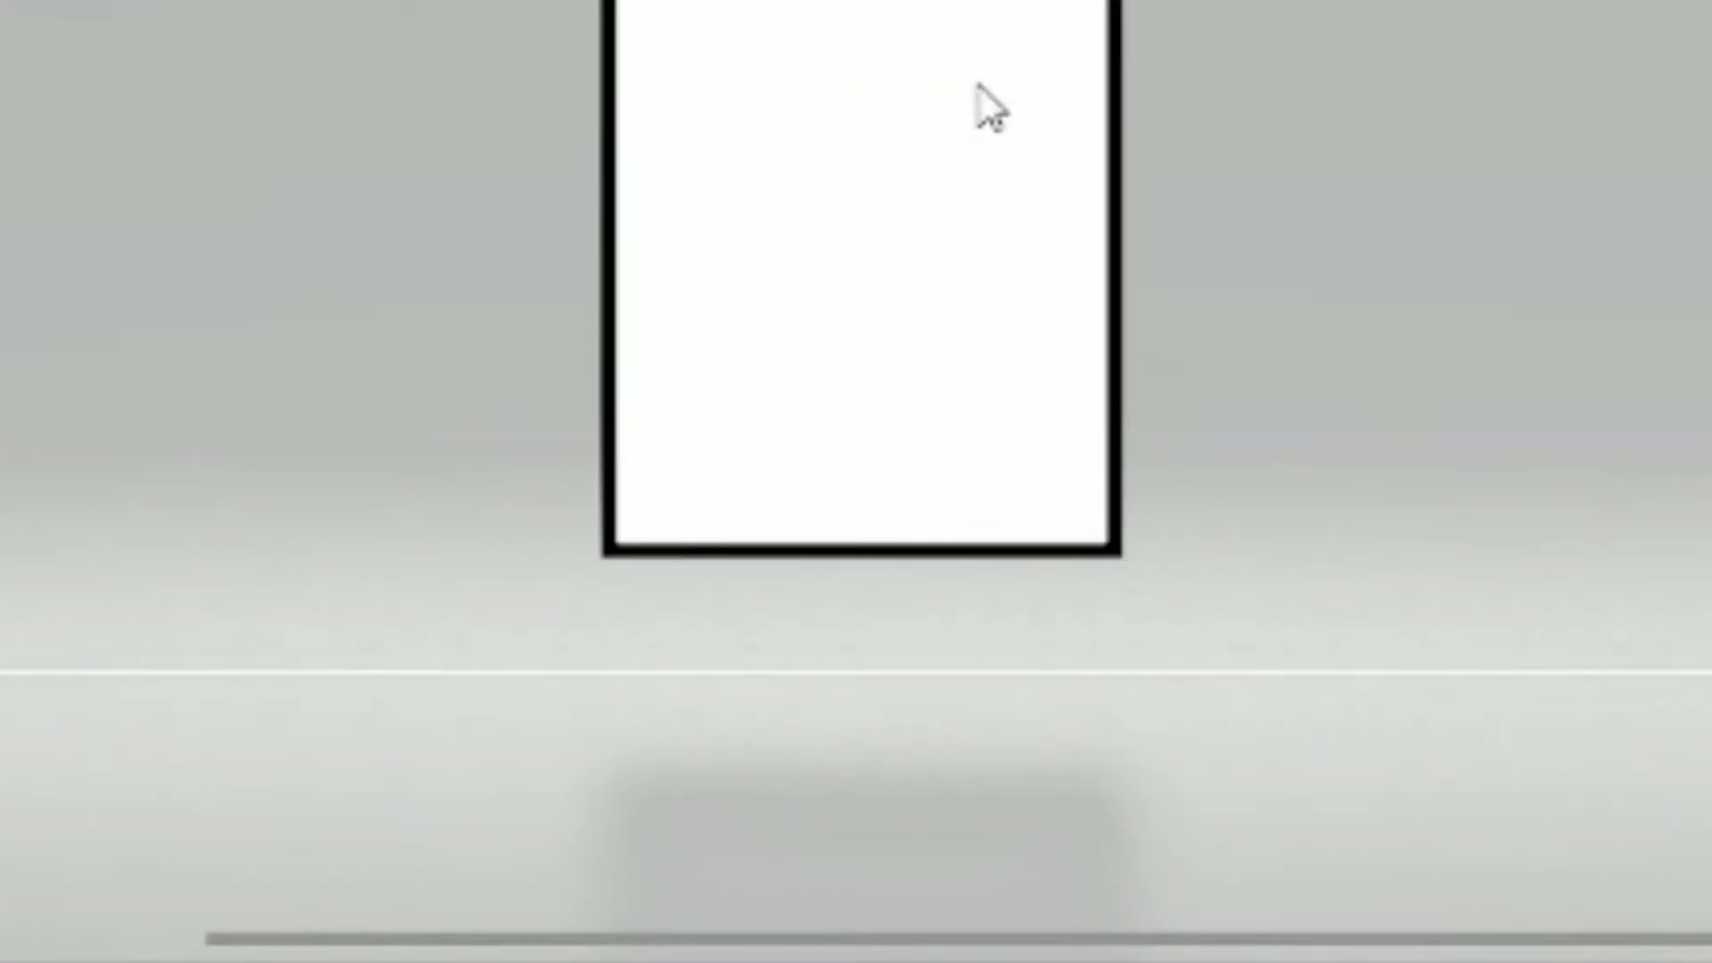
Step: Shift the whole character slightly up and to the left on the canvas and save the image as Frame2.png in the BobMenuCharacter folder
left_click_drag(933, 585, 901, 572)
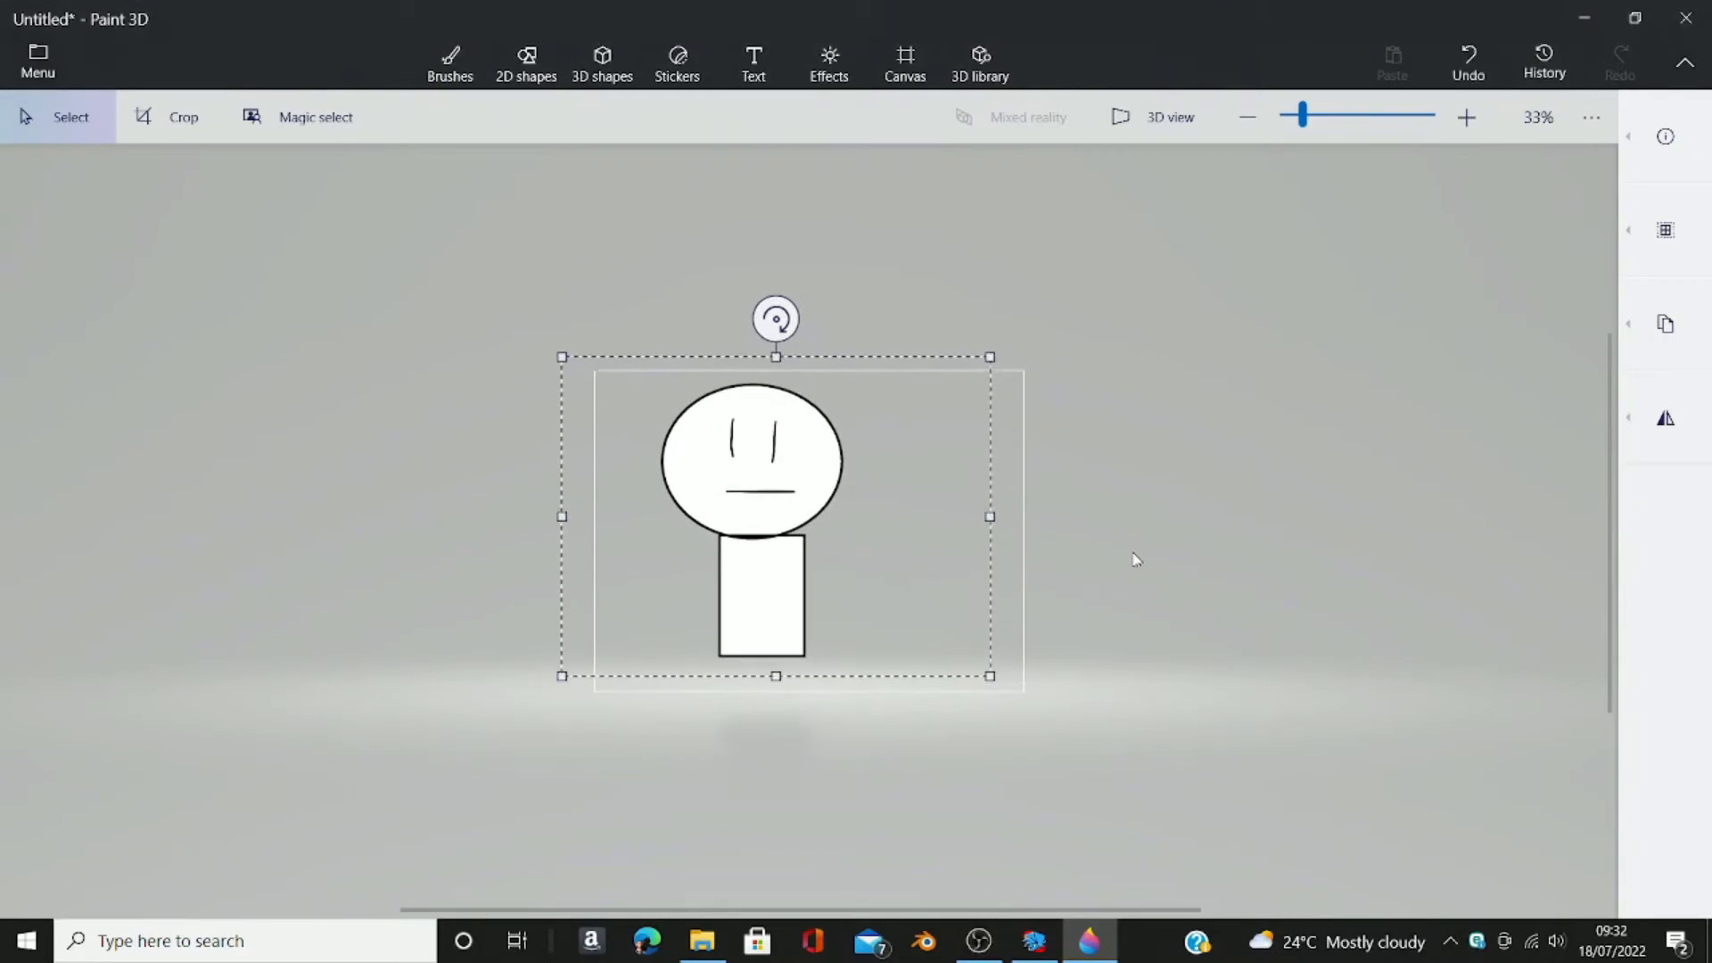
left_click(1135, 559)
left_click(38, 62)
left_click(94, 343)
key("Escape")
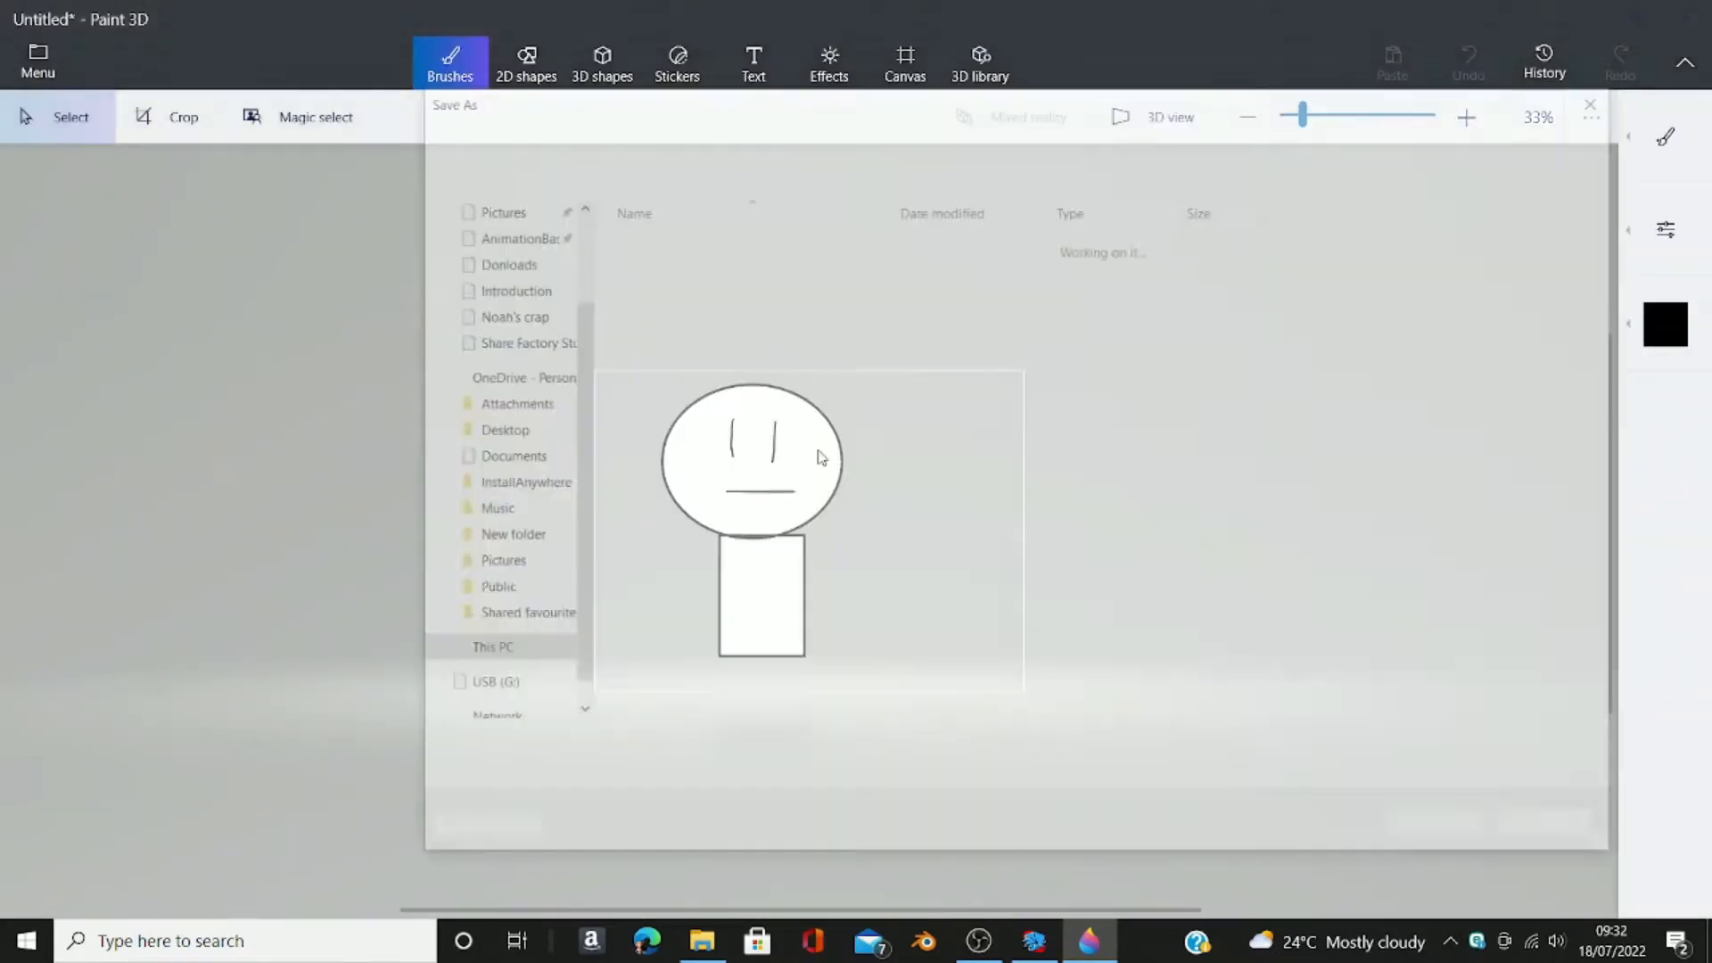
left_click(643, 241)
left_click(601, 749)
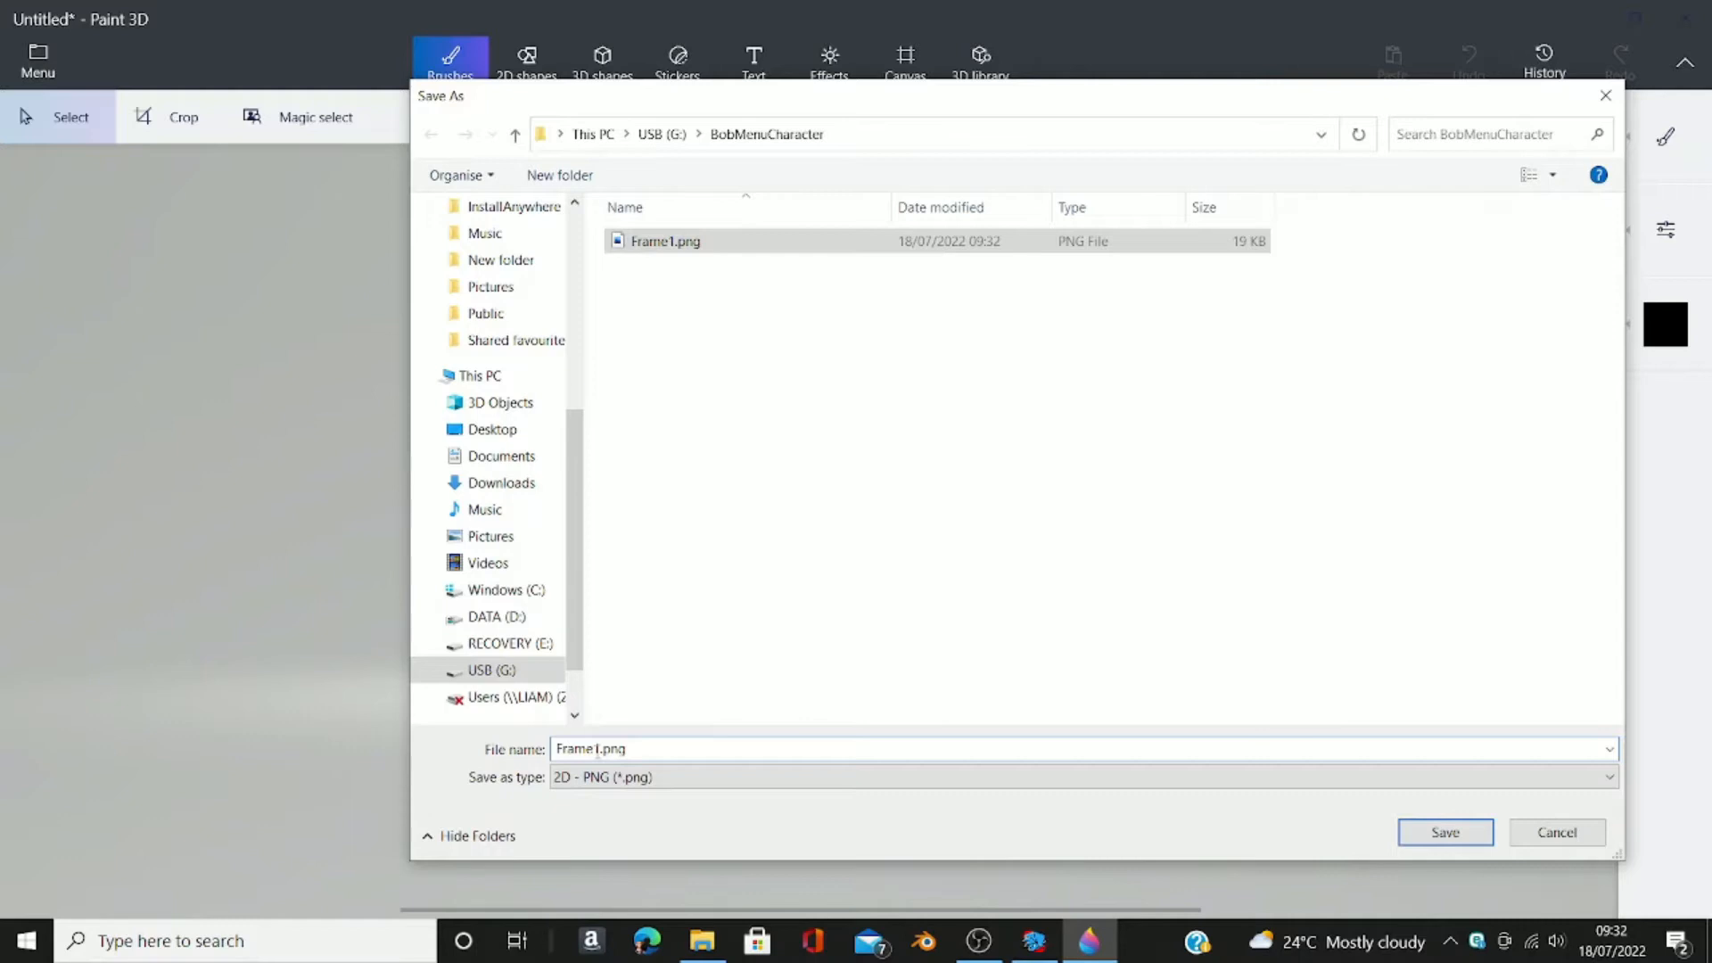
key("BackSpace")
type("2")
key("Return")
Step: Move the whole character toward the canvas's lower-right corner and save the image as Frame3.png in the BobMenuCharacter folder
left_click_drag(467, 286, 1158, 824)
left_click_drag(856, 634, 1040, 693)
left_click(1202, 337)
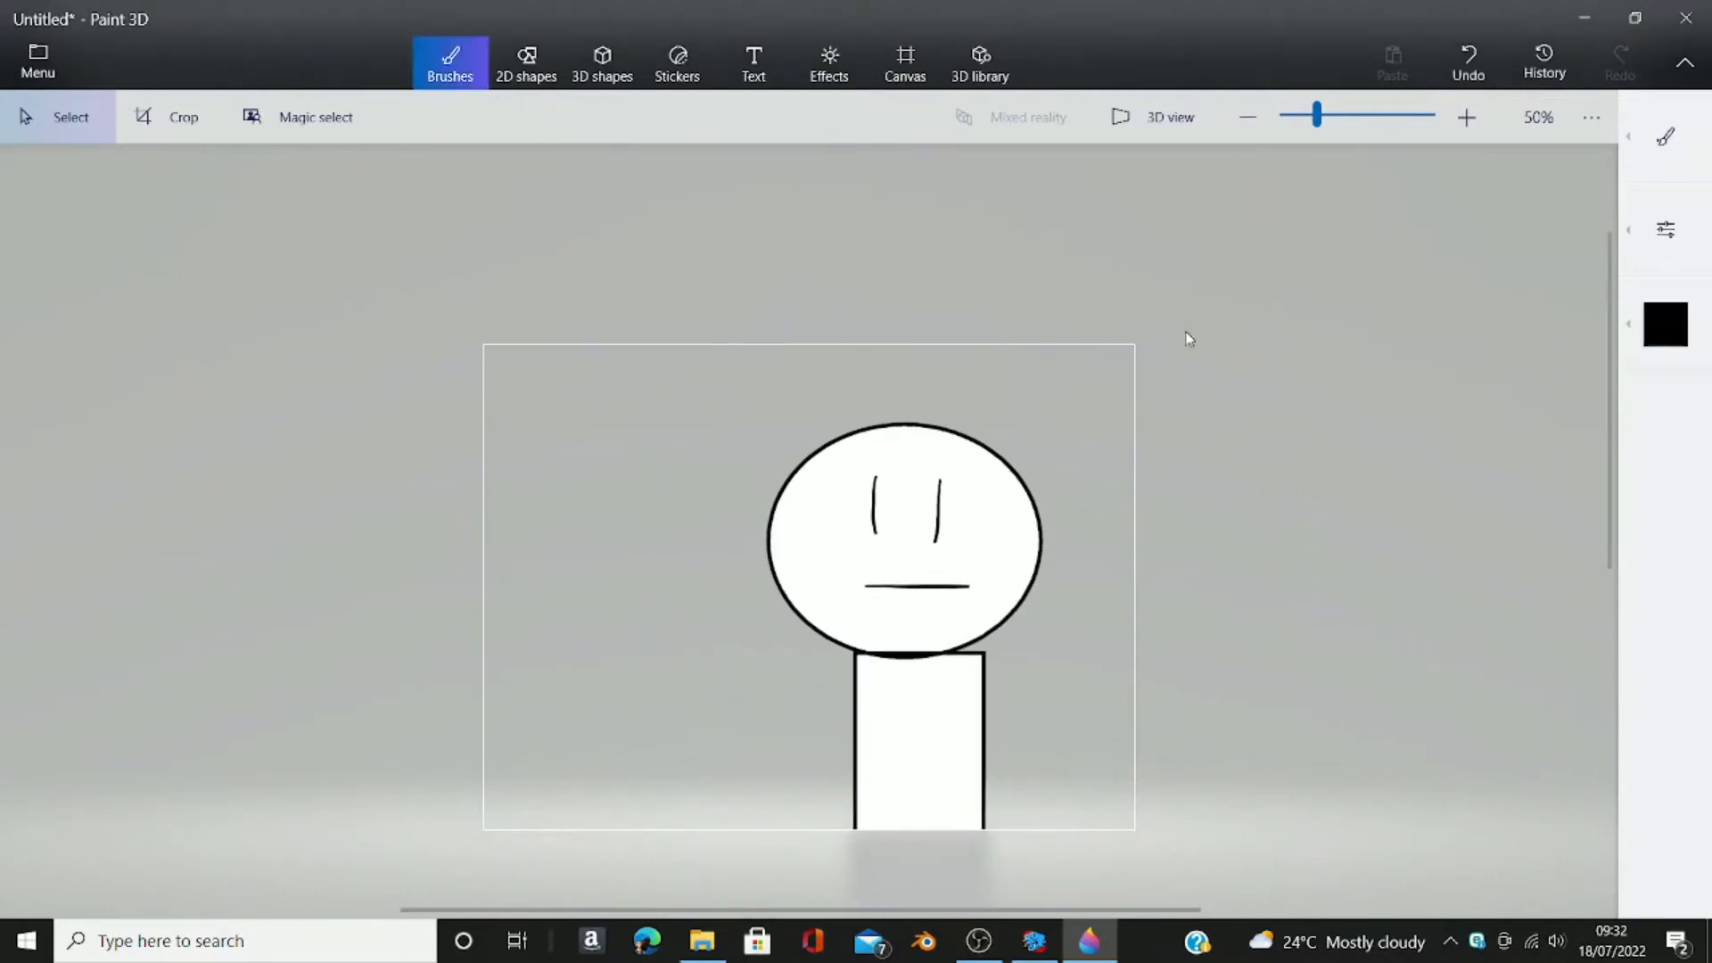
left_click(65, 67)
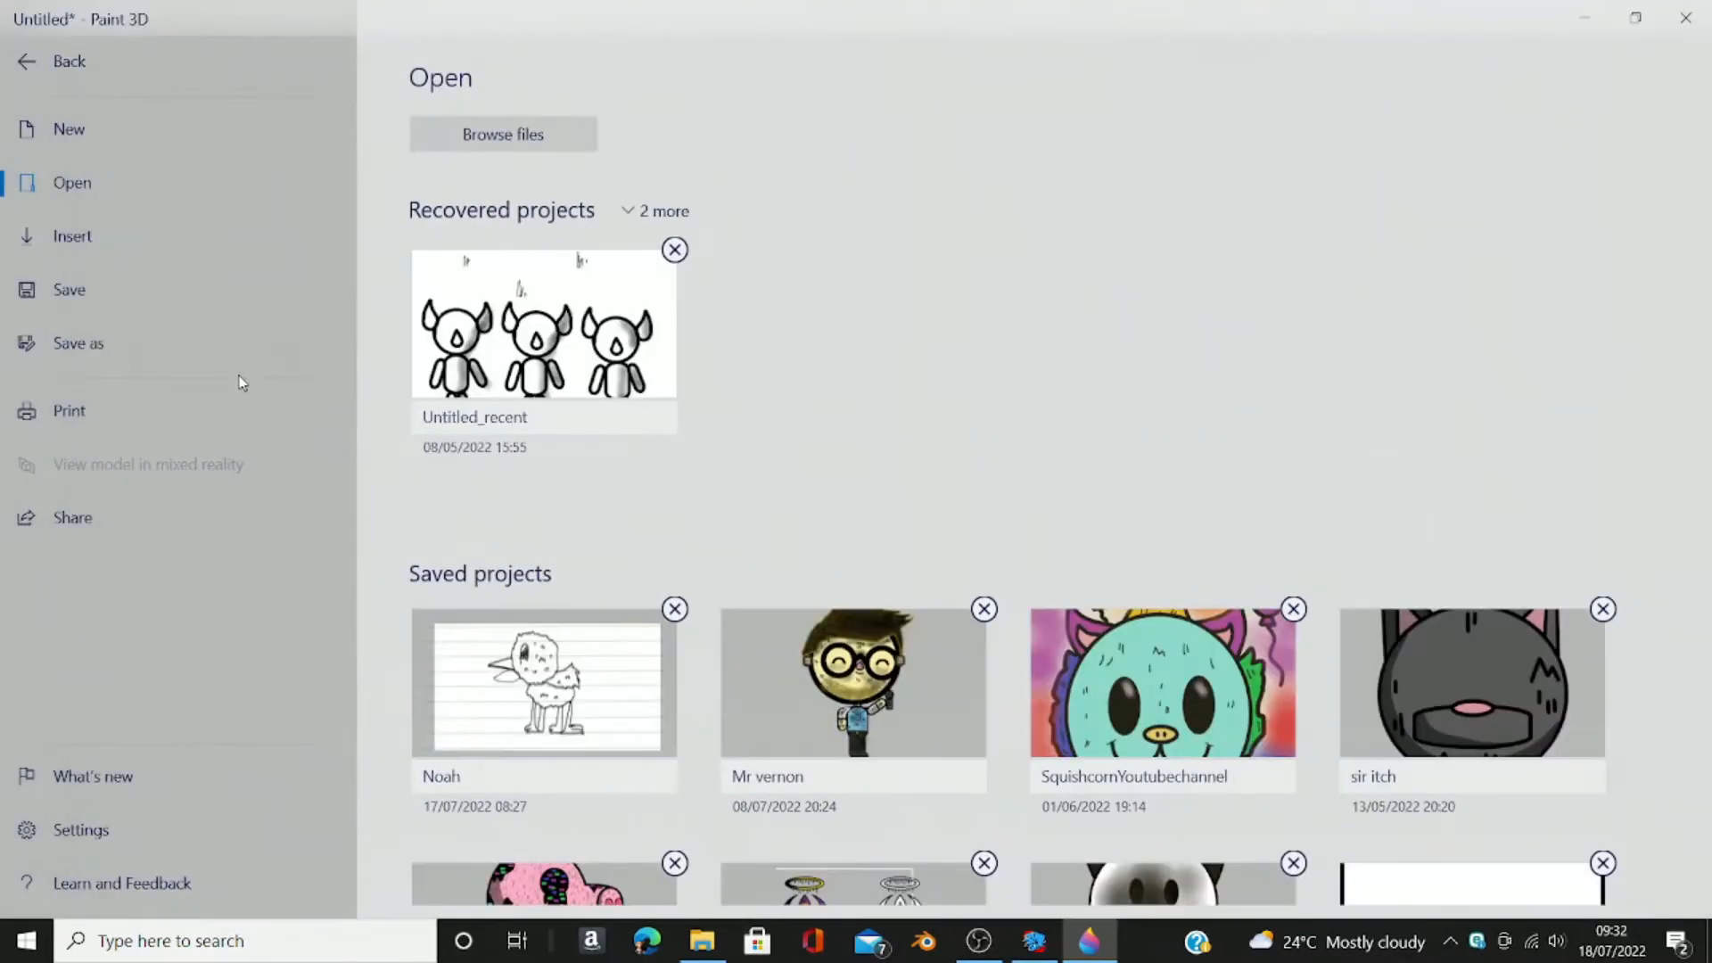
left_click(134, 343)
left_click(464, 200)
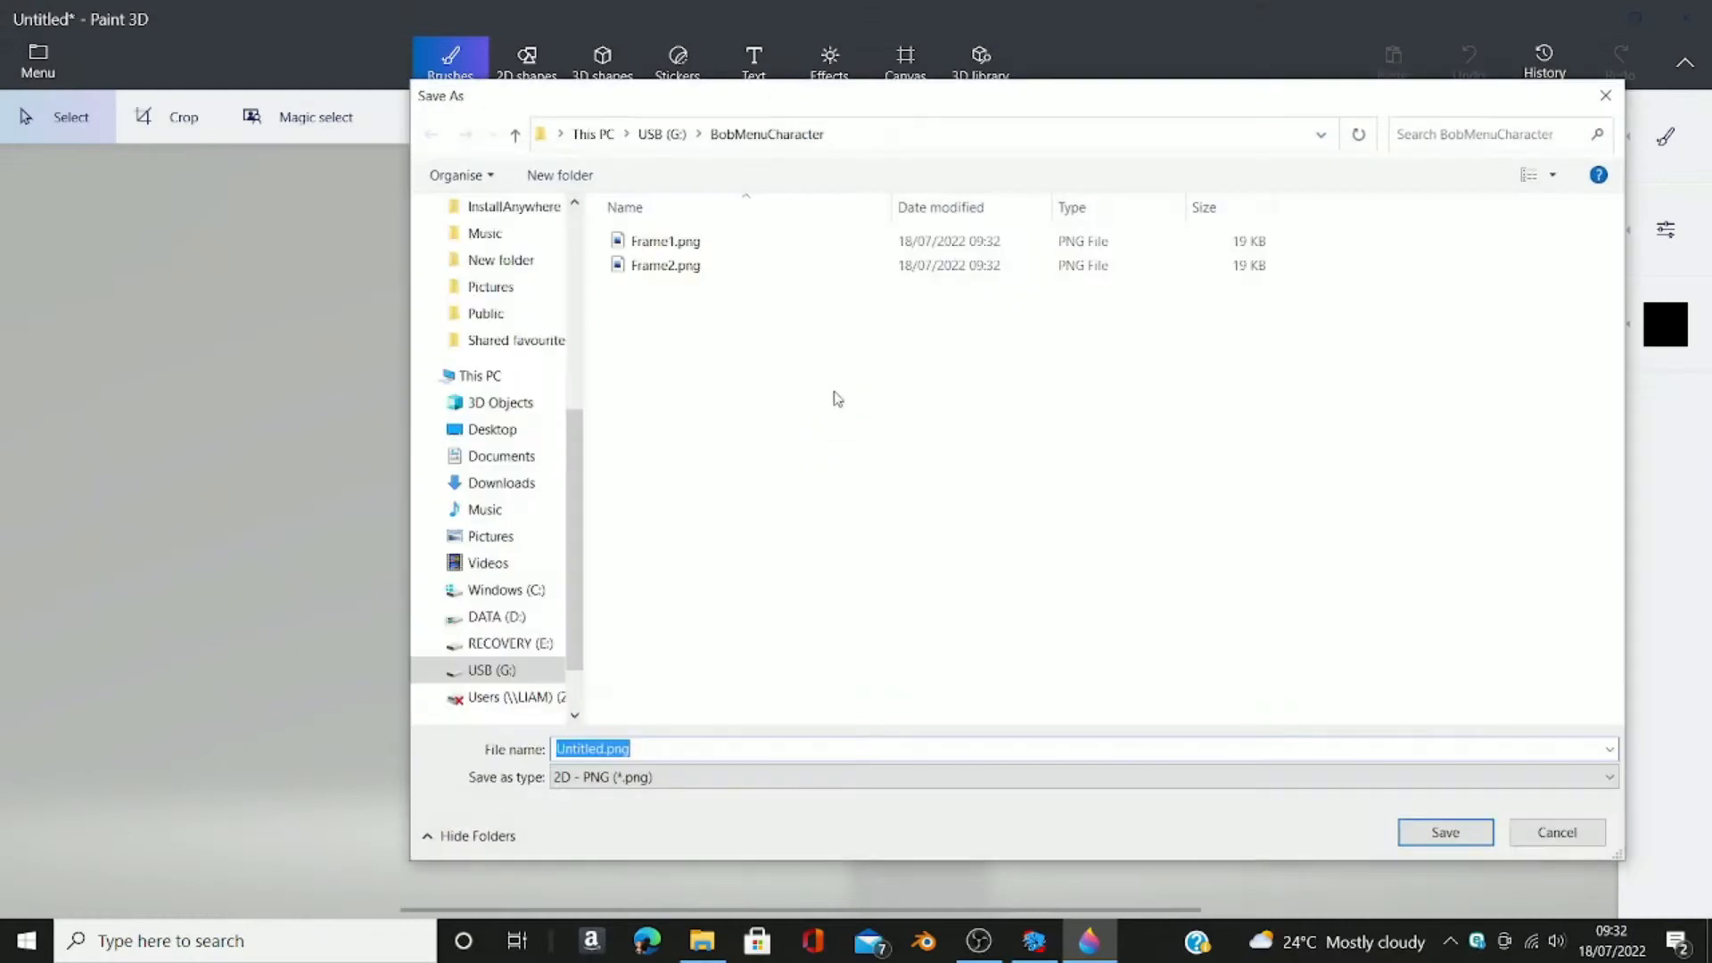
left_click(687, 266)
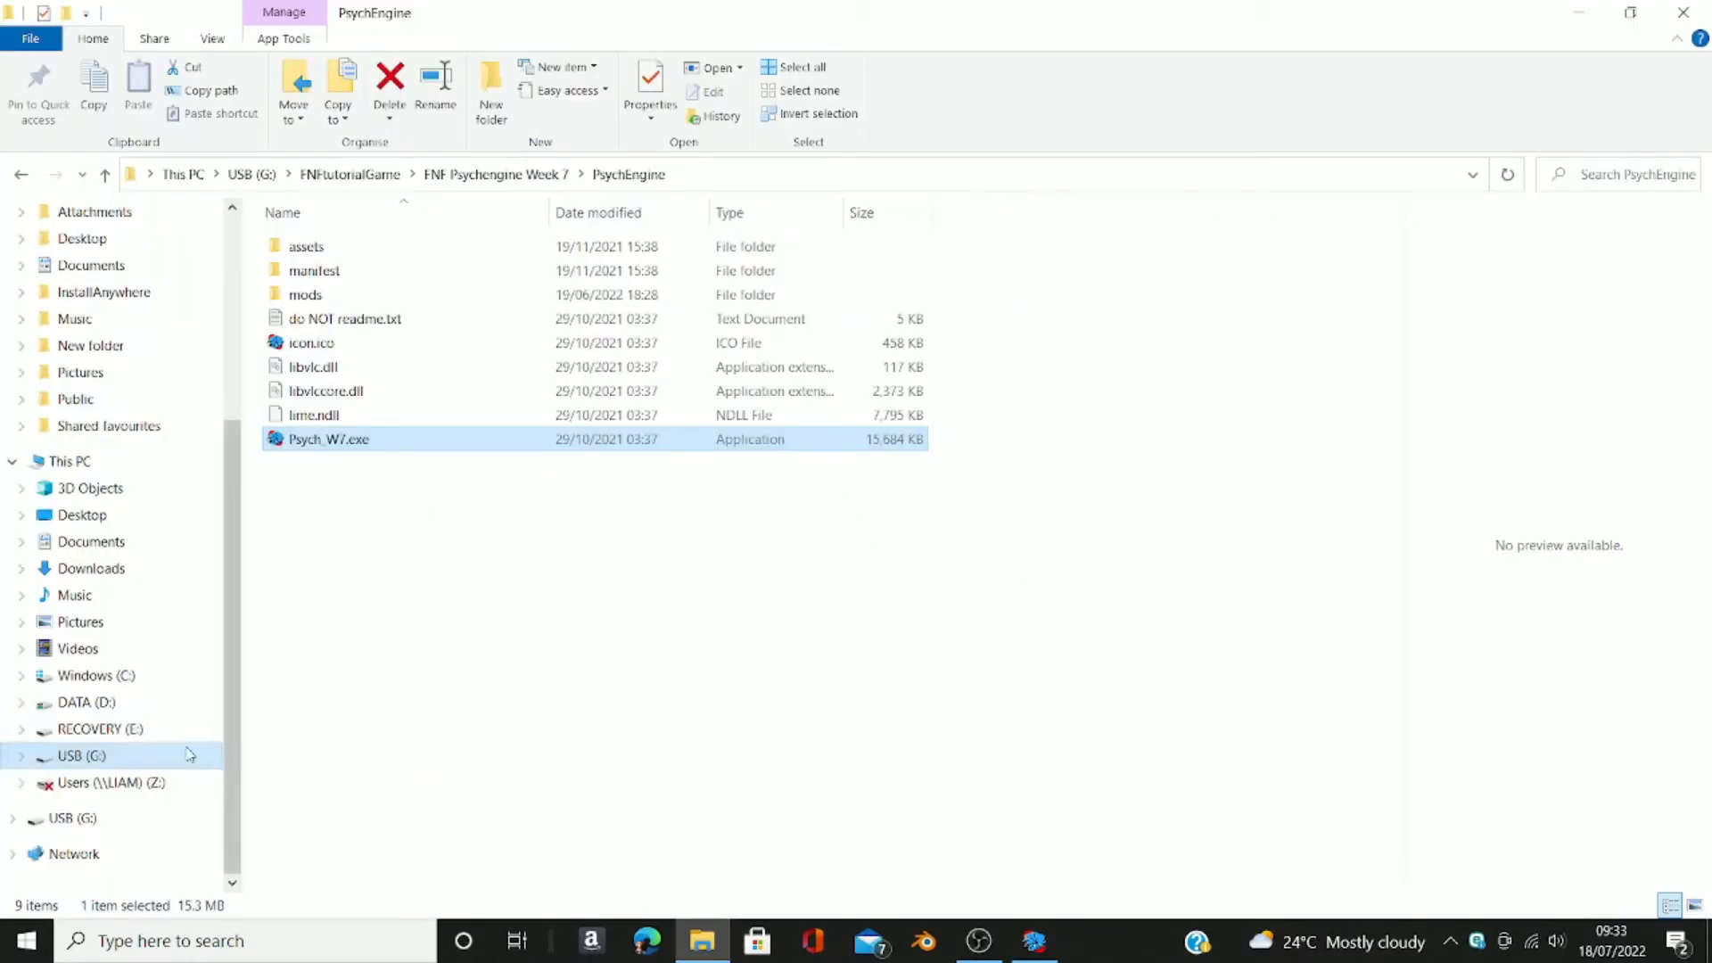
Step: Launch the Spritesheet XML Generator from its folder on the USB drive, maximize it and name the character BobMenuCharacter_assets
left_click(82, 755)
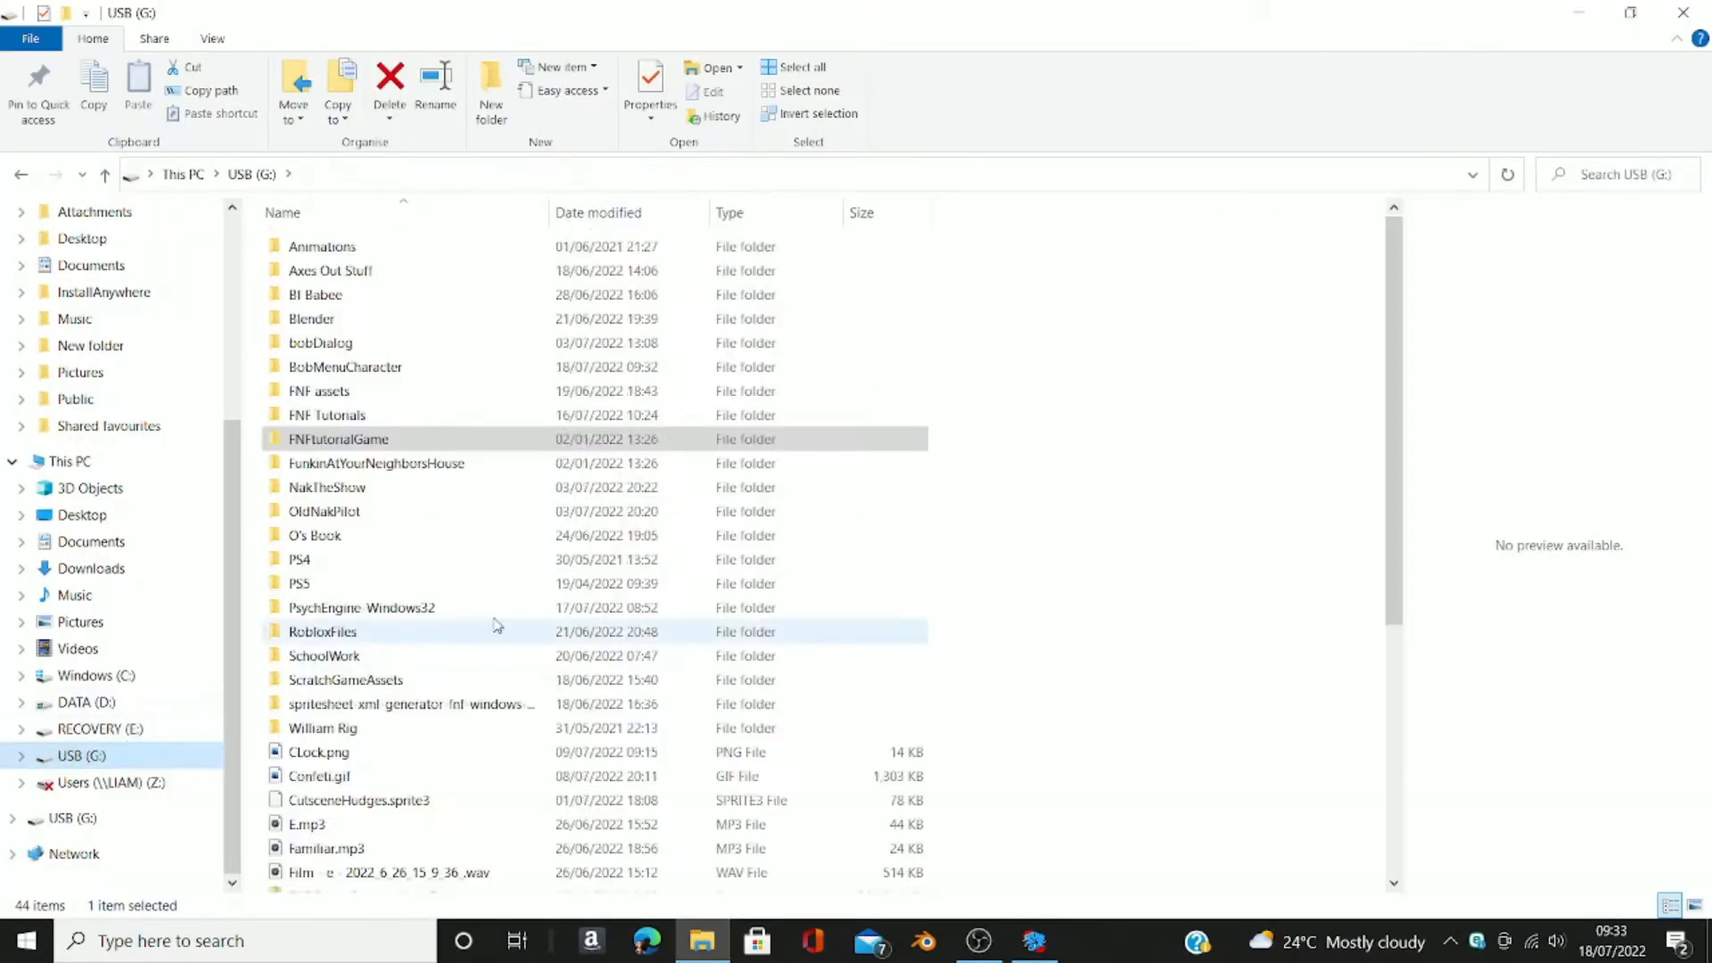
scroll(432, 648, "down", 2)
double_click(424, 564)
double_click(462, 252)
scroll(365, 753, "down", 9)
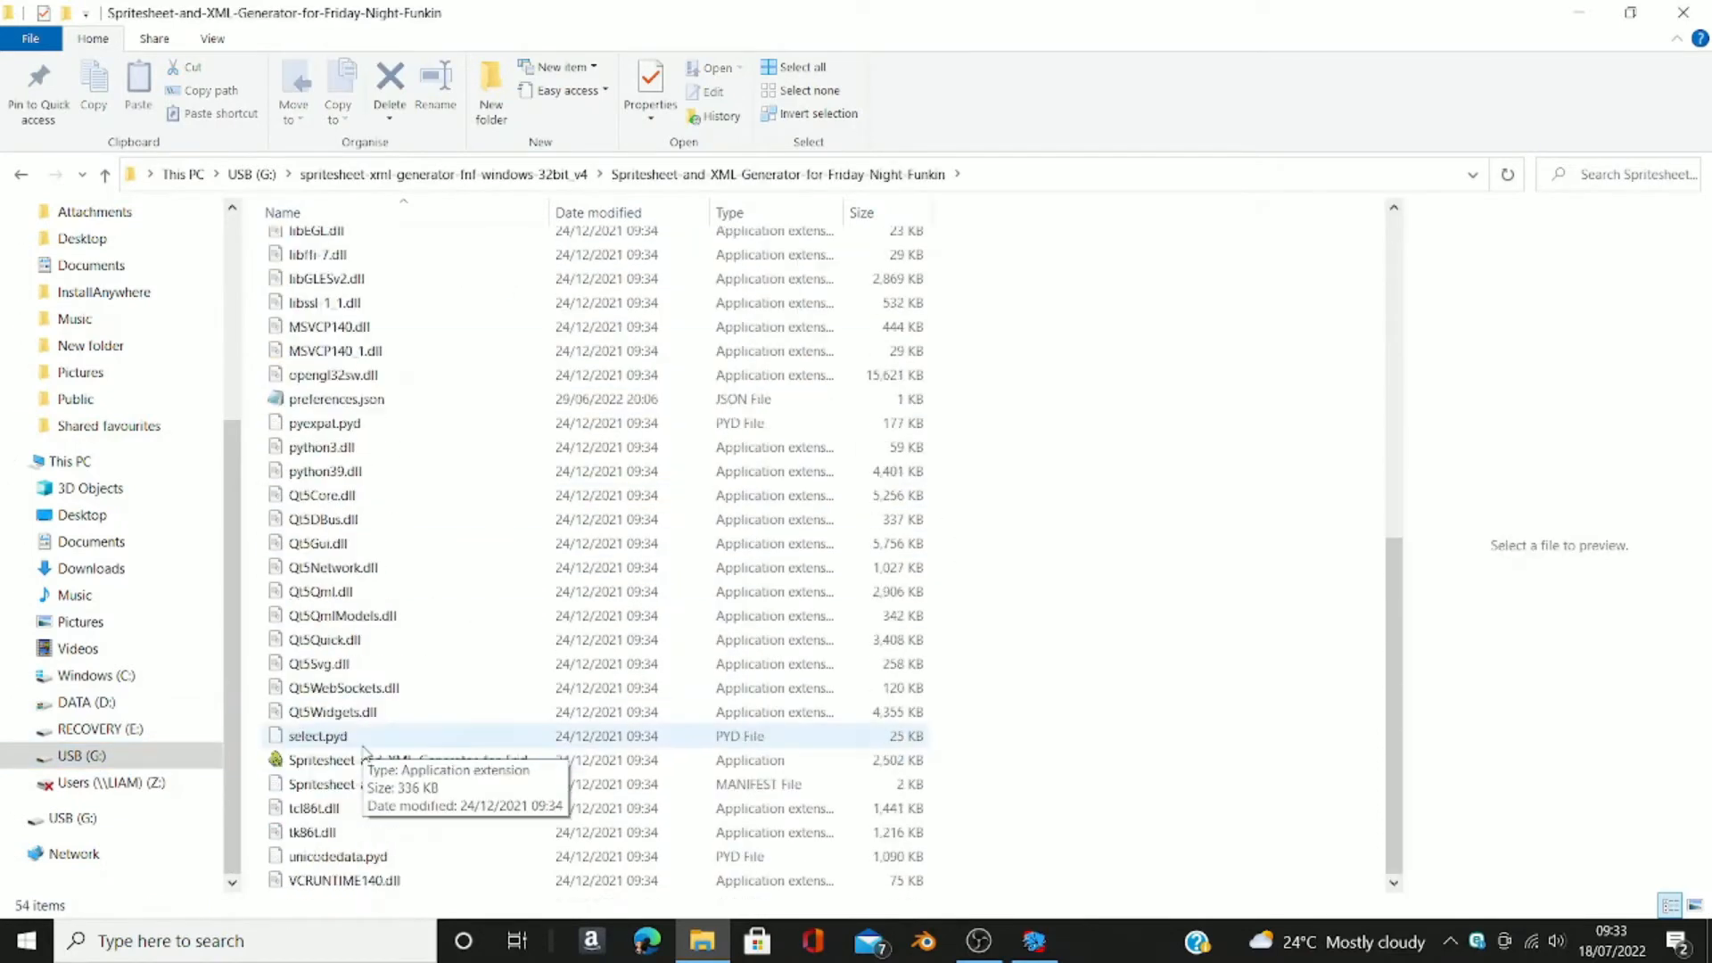
left_click(341, 758)
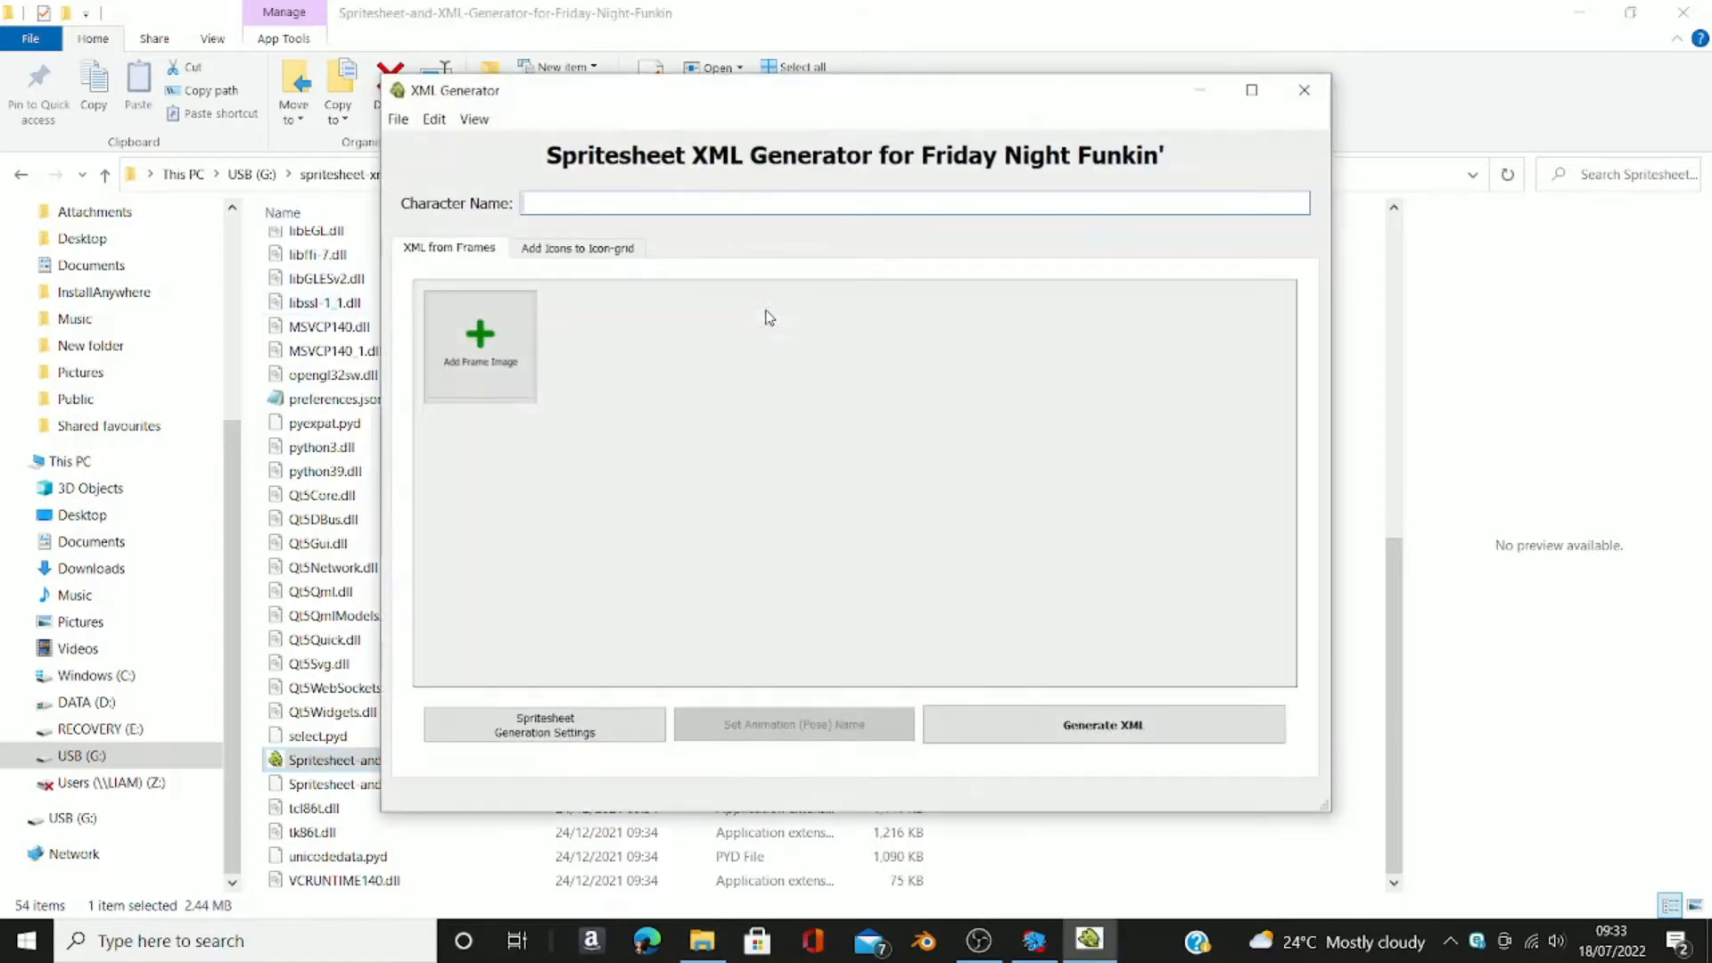
left_click(1250, 92)
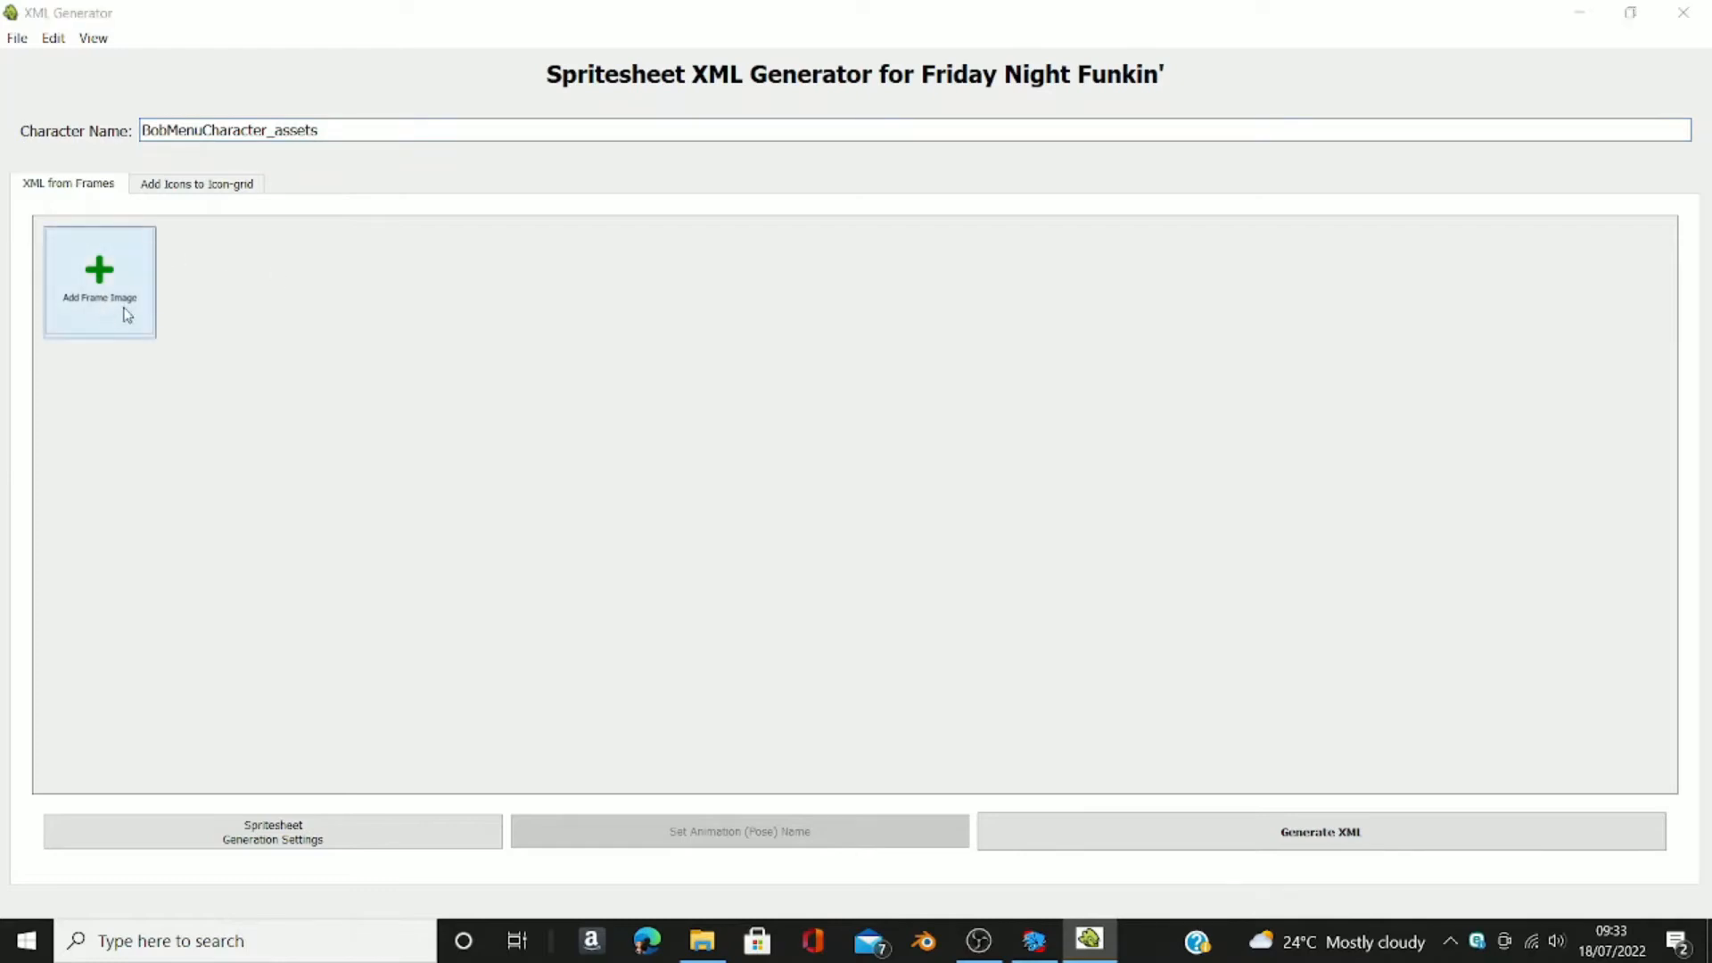
Step: Add Frame1.png, Frame2.png and Frame3.png from the BobMenuCharacter folder on the USB drive as sprite frames
left_click(149, 323)
scroll(143, 339, "down", 1)
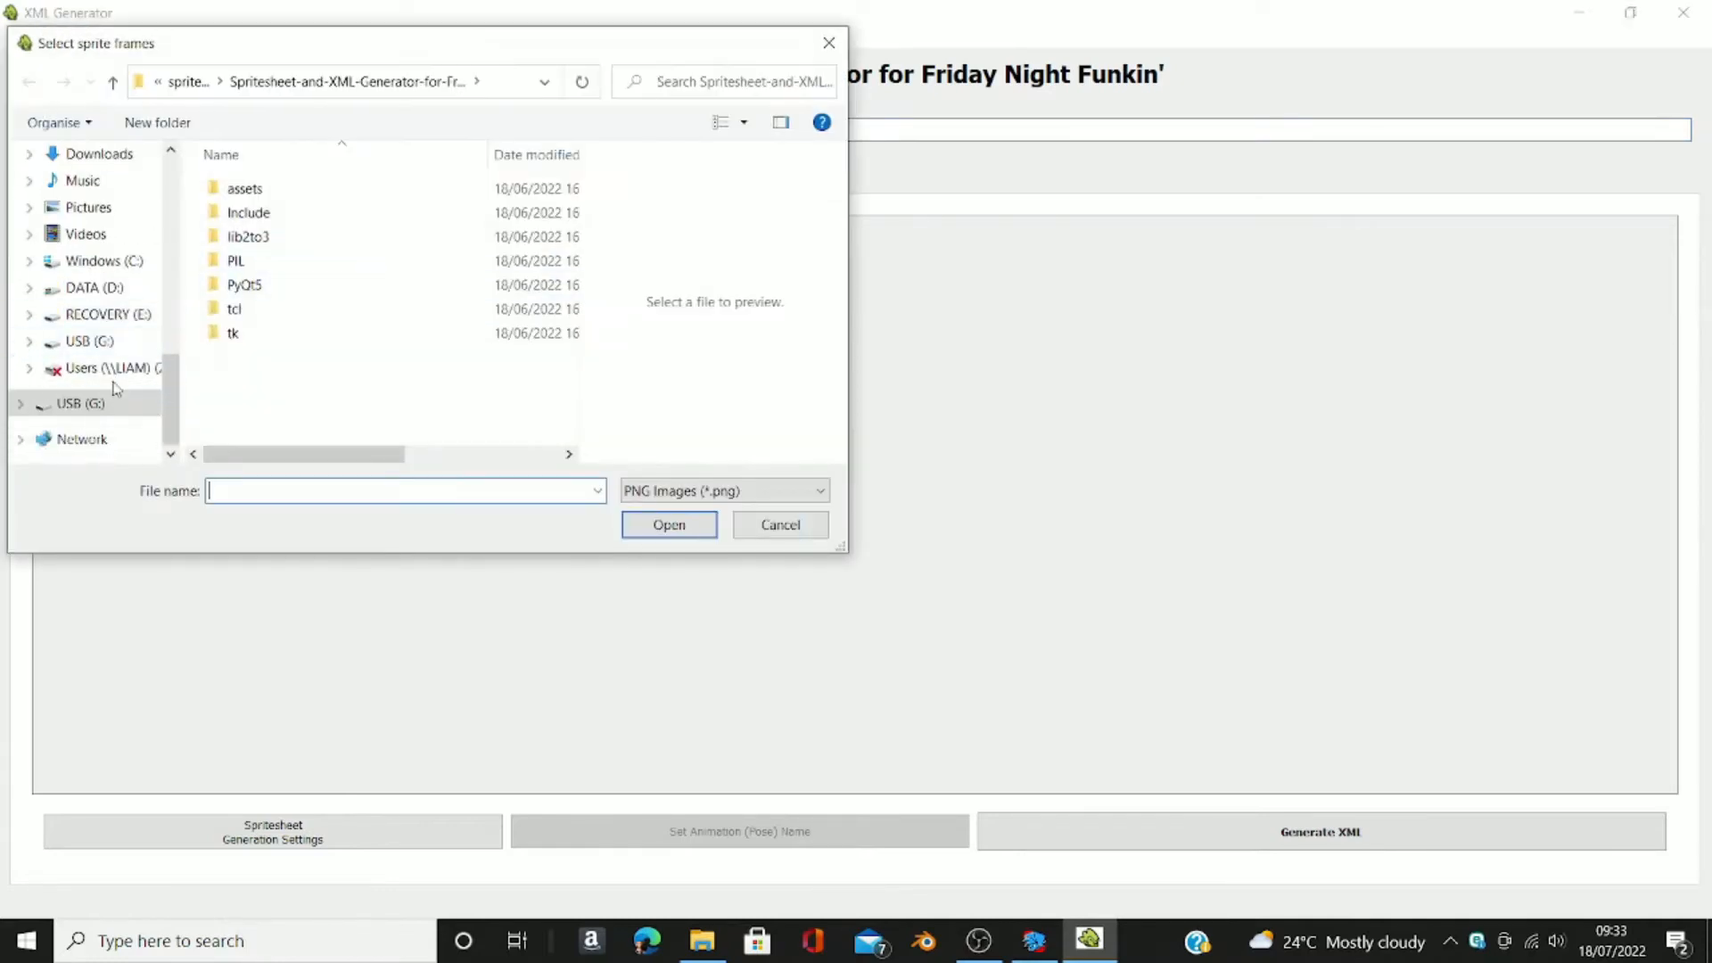
left_click(126, 407)
scroll(306, 267, "down", 4)
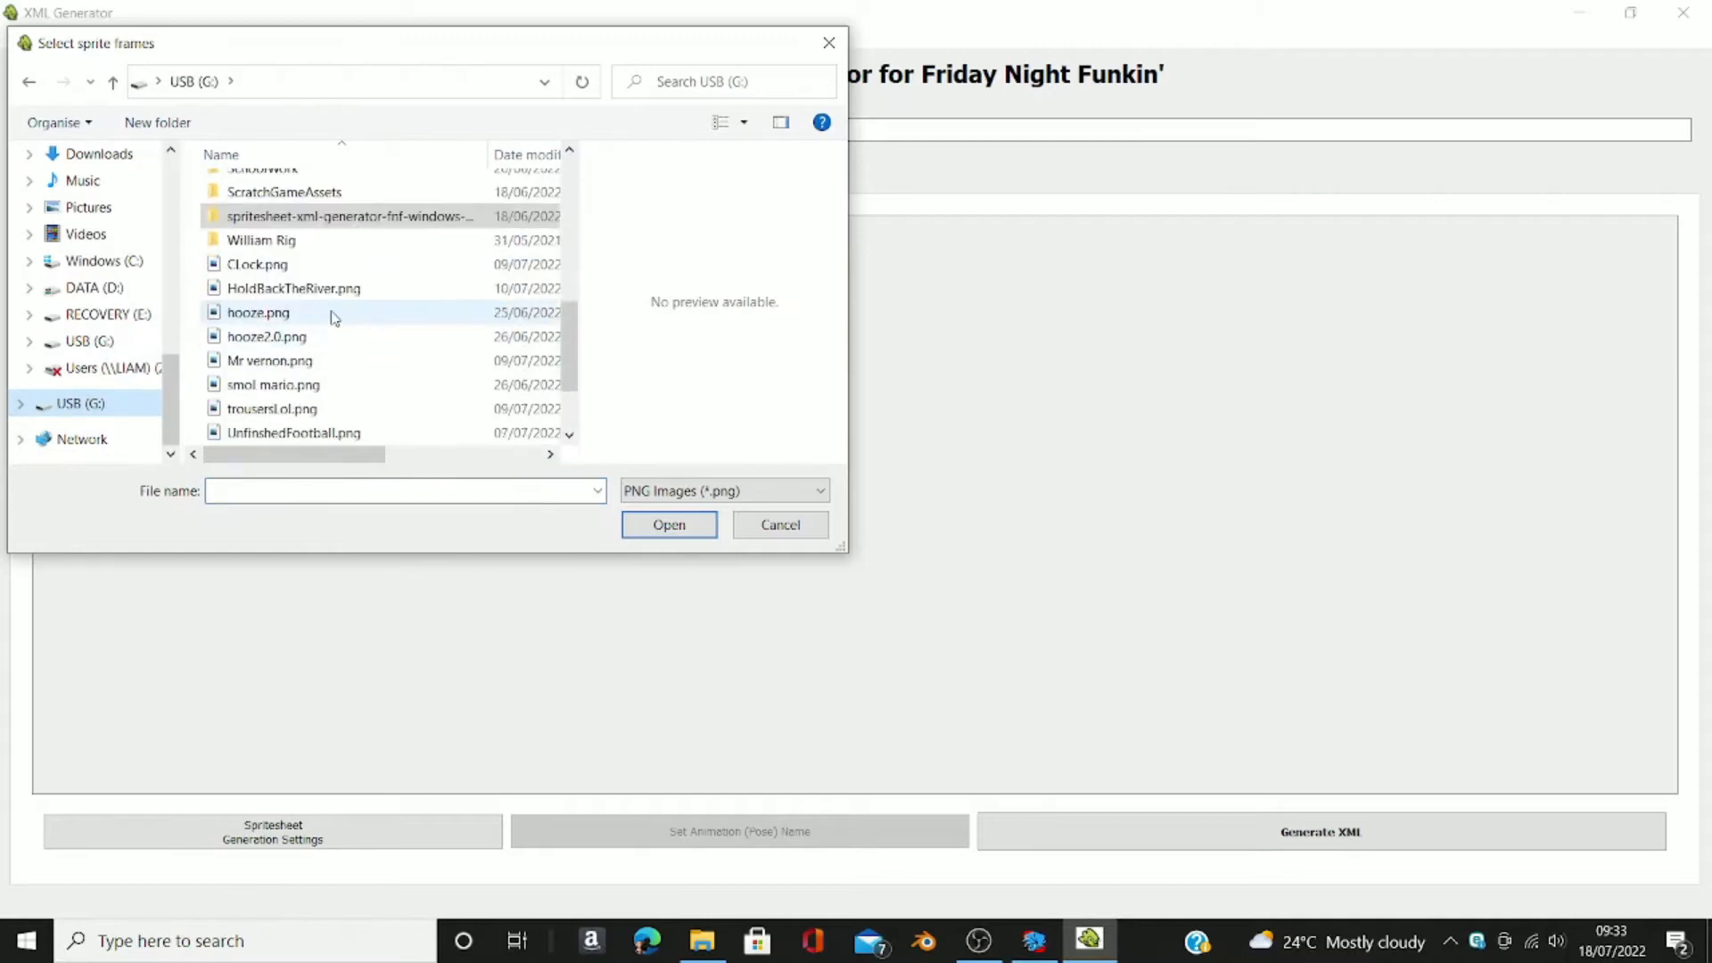
scroll(336, 318, "up", 1)
scroll(295, 277, "up", 5)
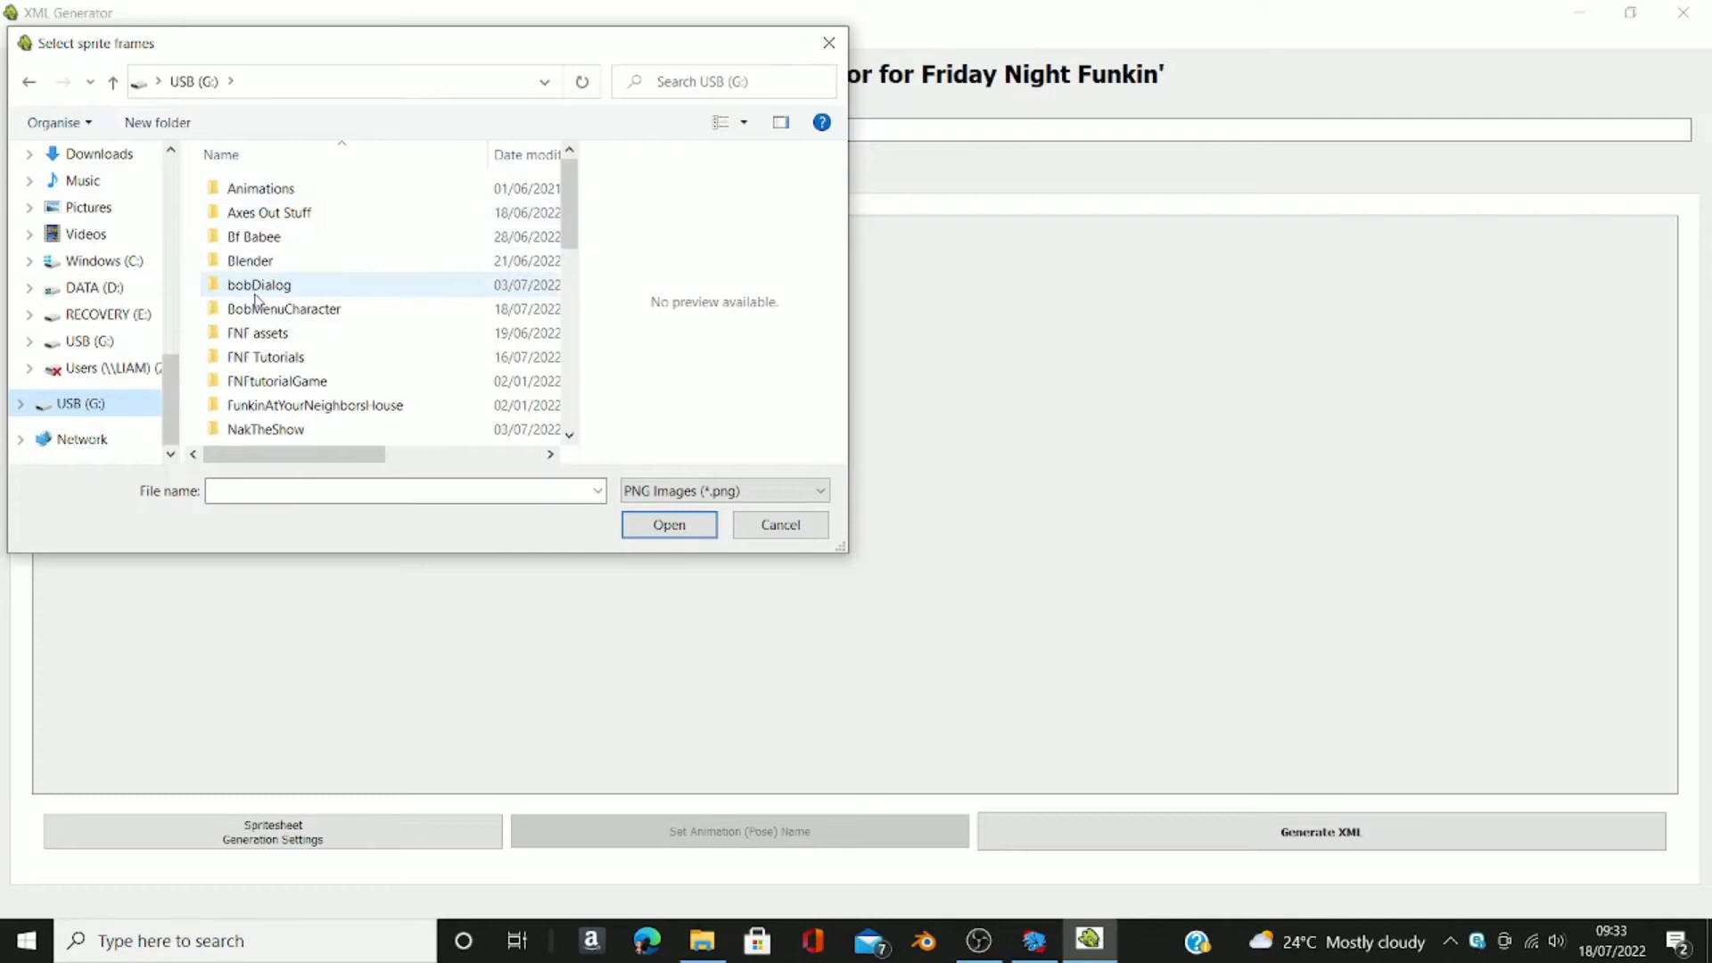
double_click(258, 308)
left_click(252, 190)
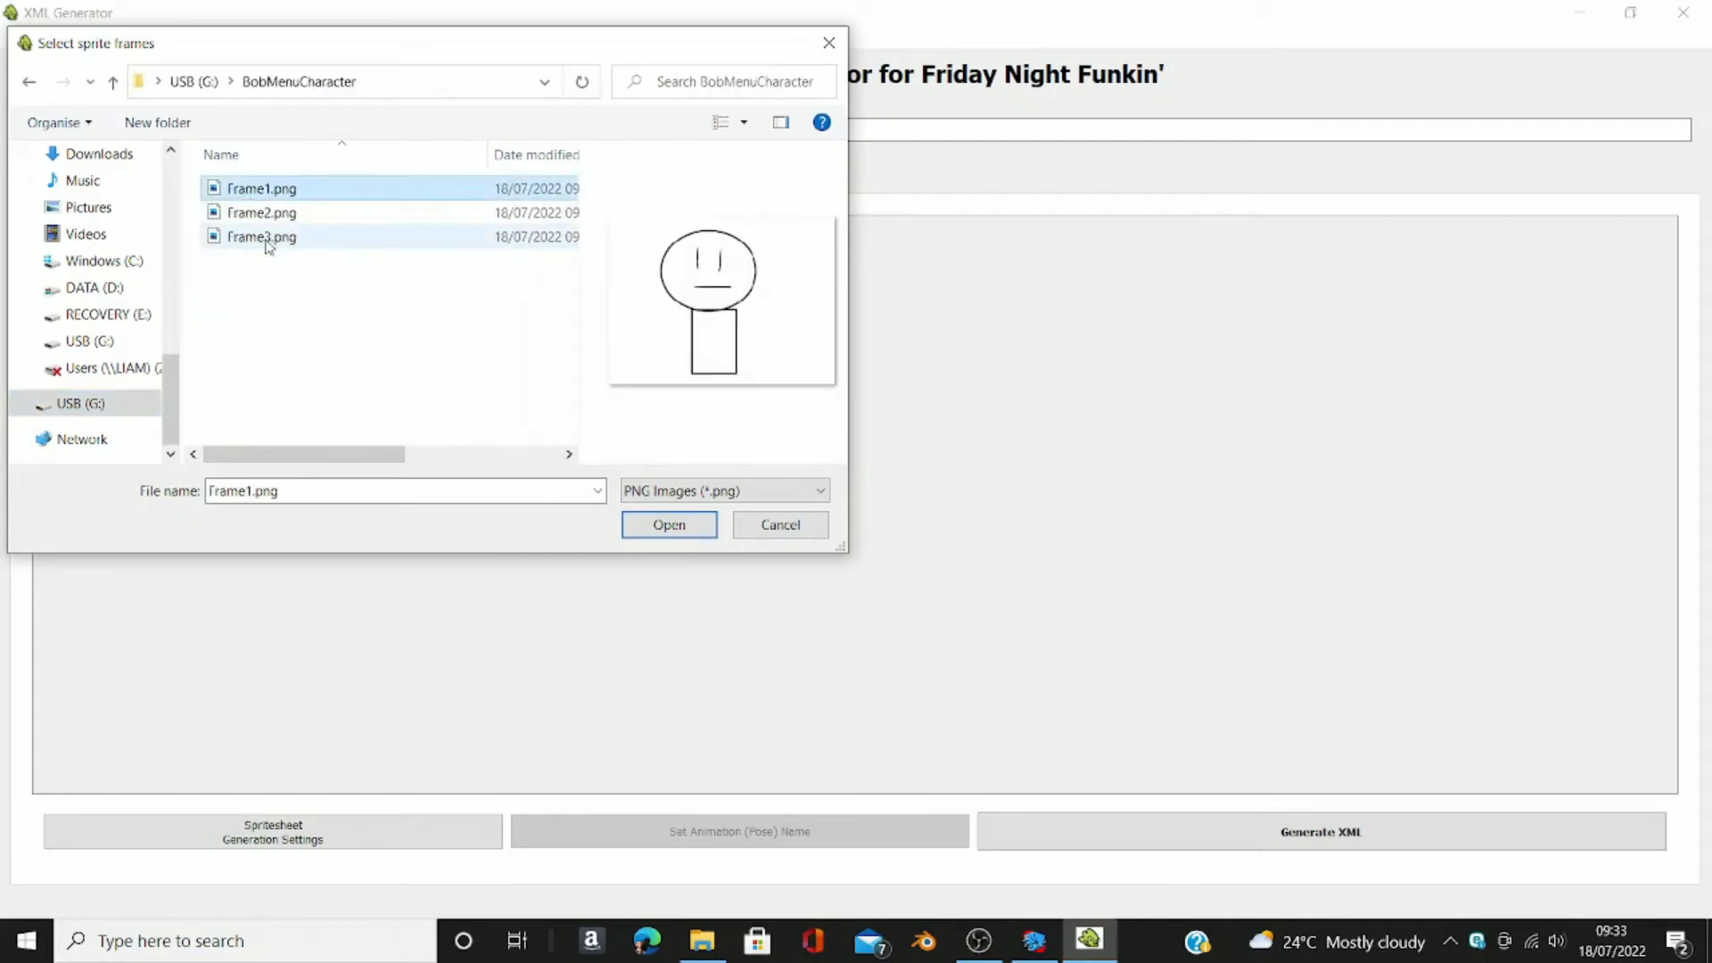
left_click(267, 239, "shift")
left_click(681, 518)
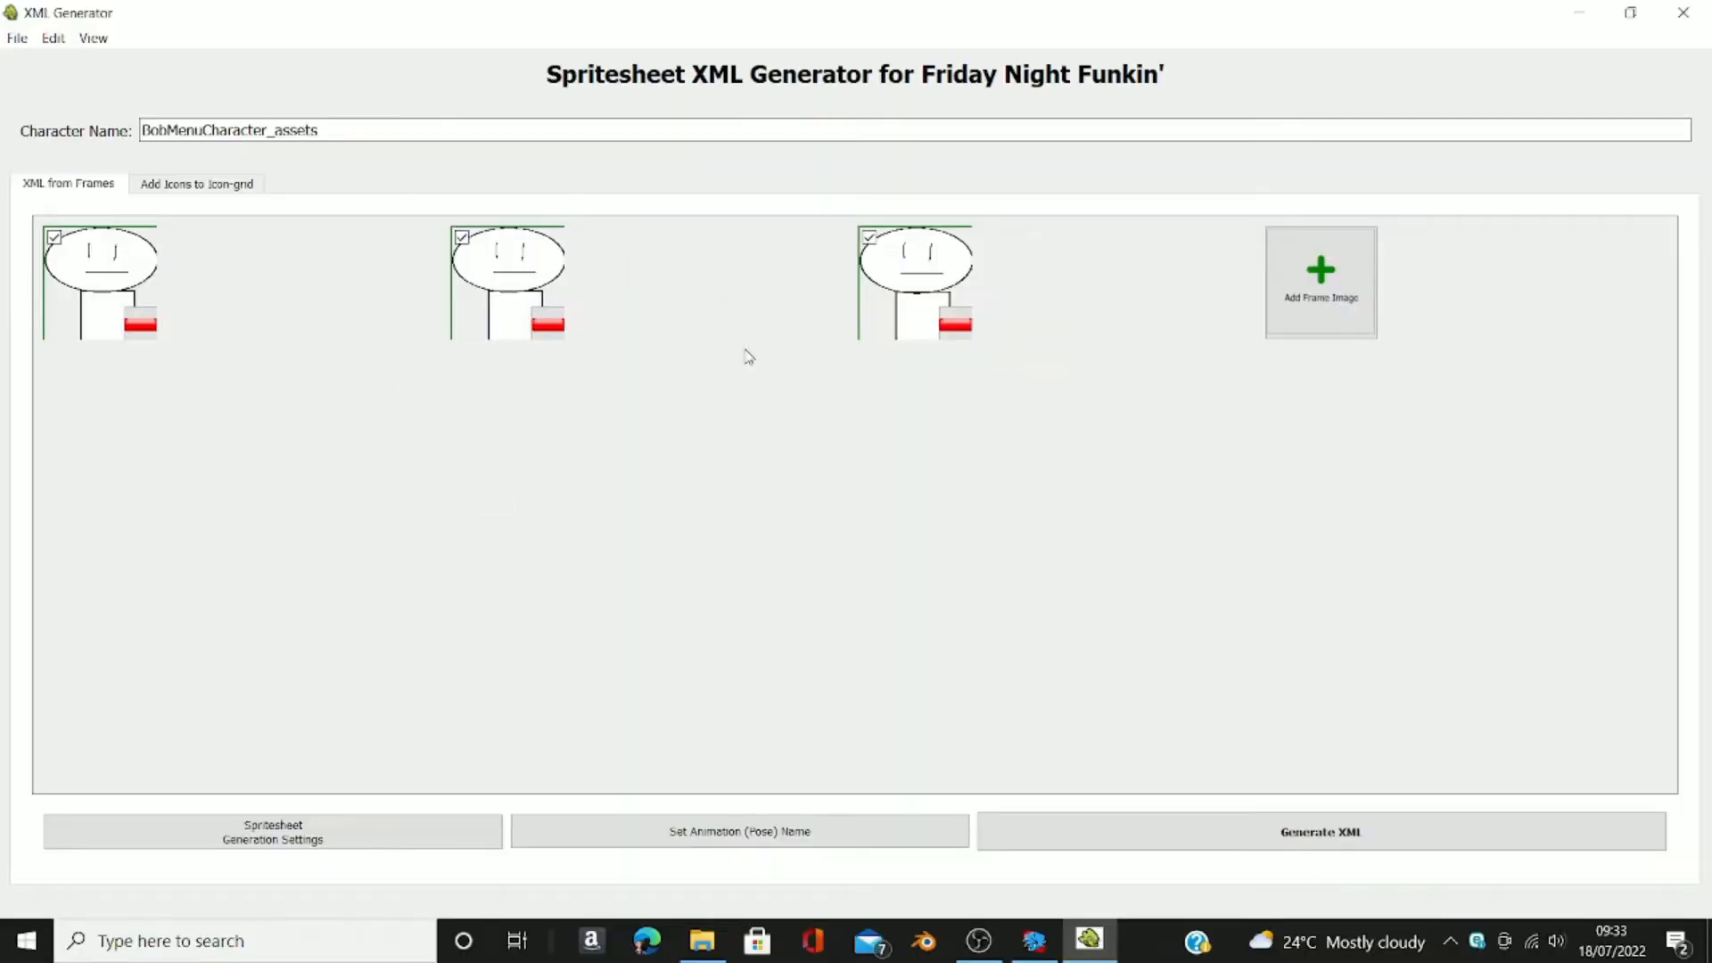
Step: Set the animation (pose) name of the three selected frames to Idle
left_click(745, 835)
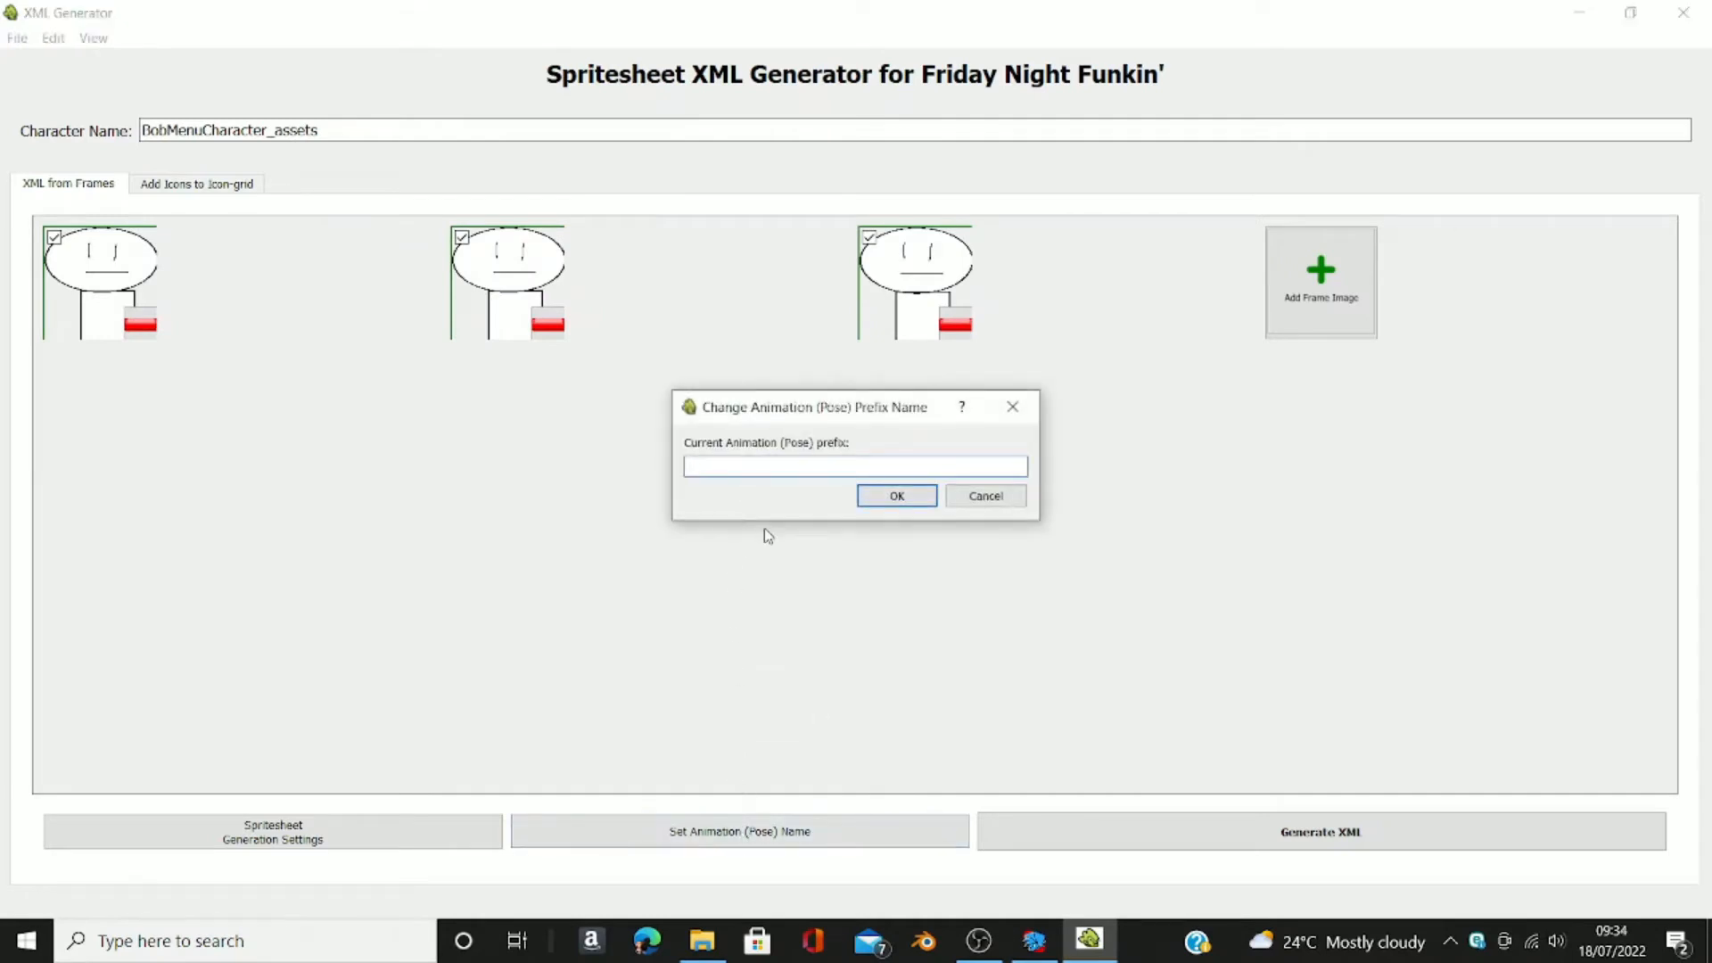
type("Idle")
key("Return")
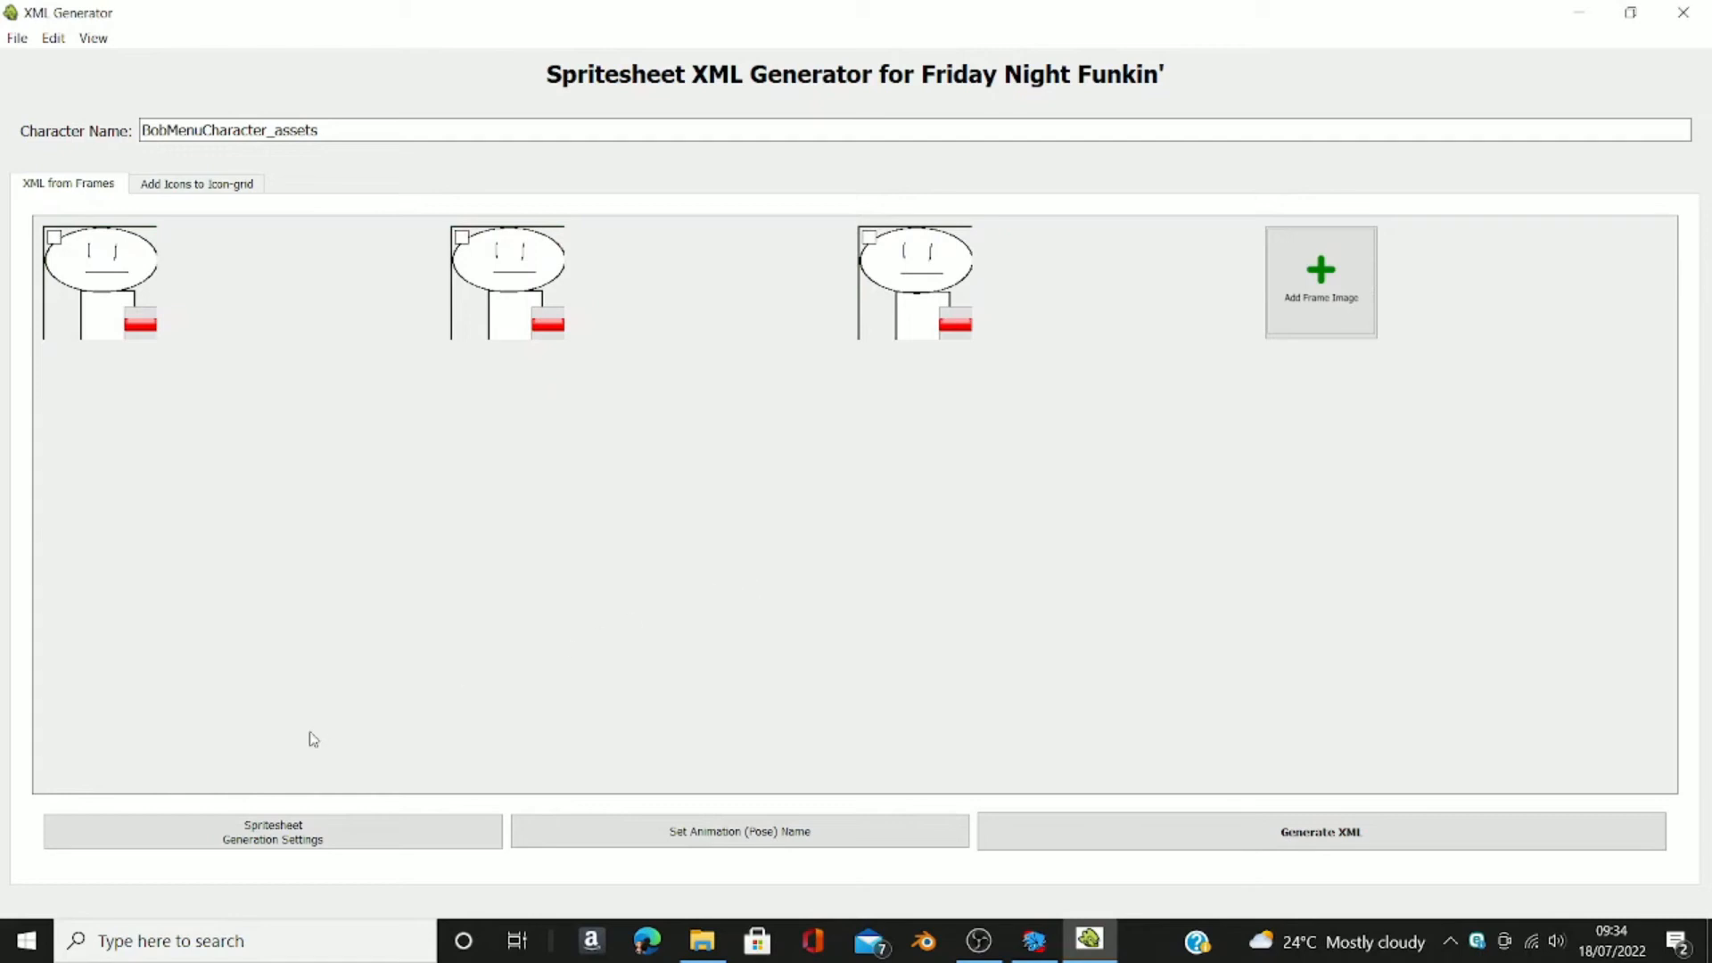
Step: Switch the spritesheet's animation name prefixing to a custom general prefix, leave the prefix empty and save the settings
left_click(323, 828)
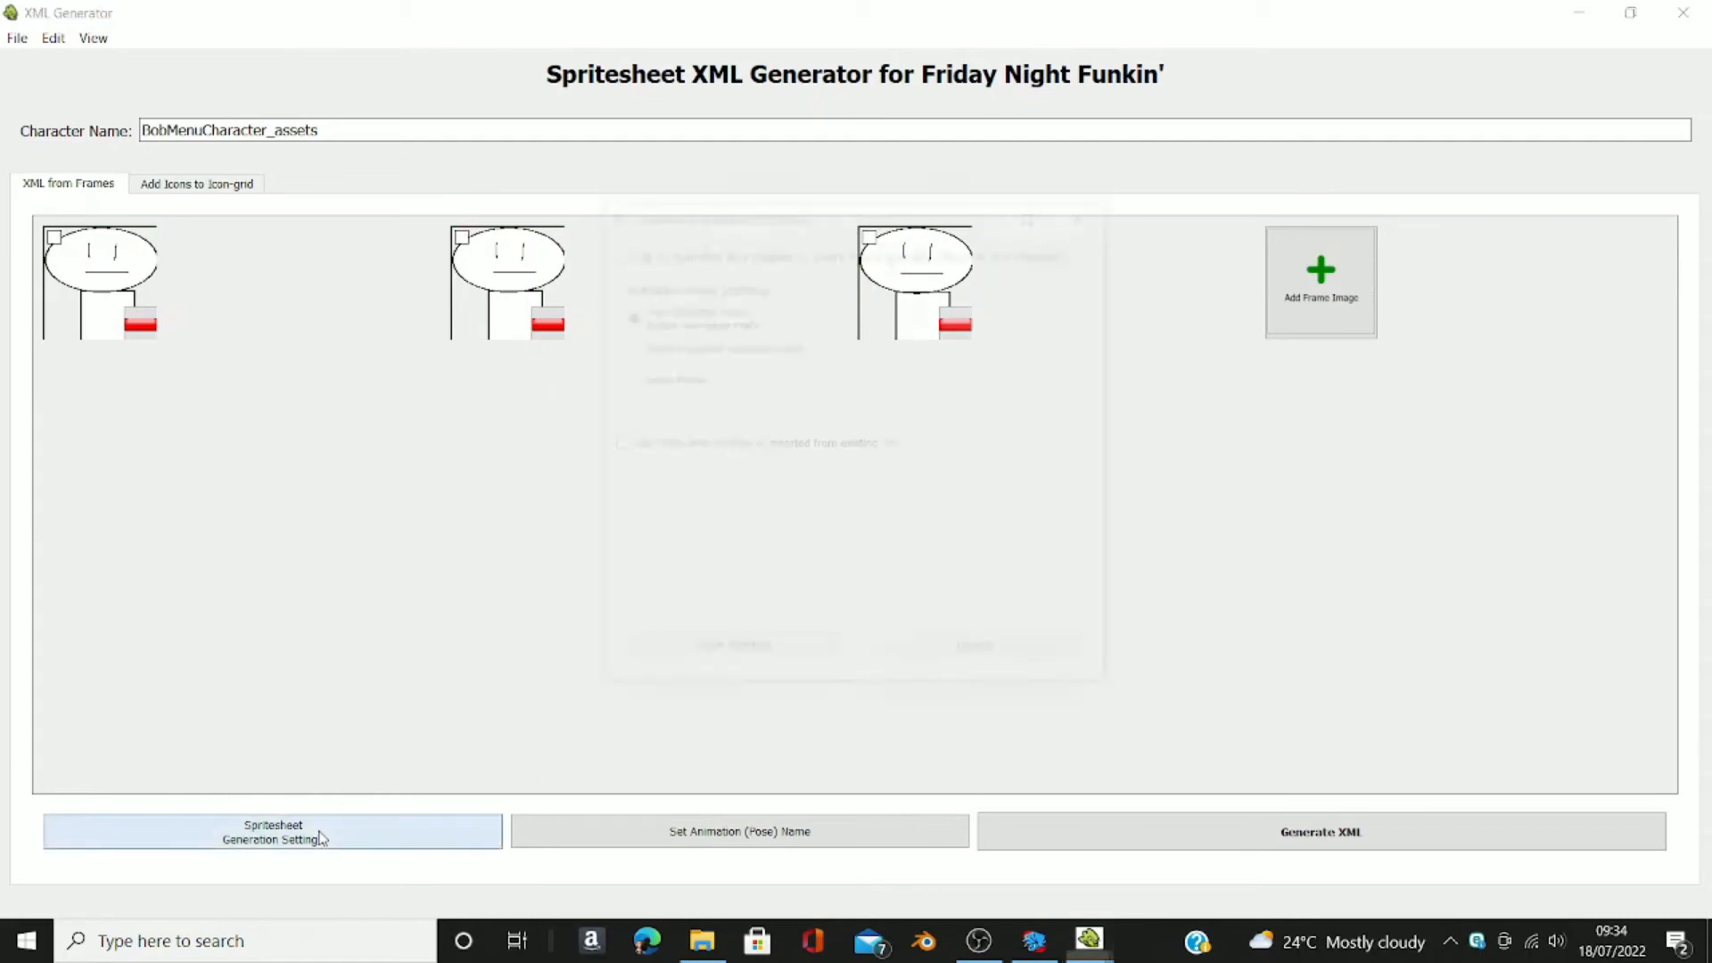
left_click(626, 347)
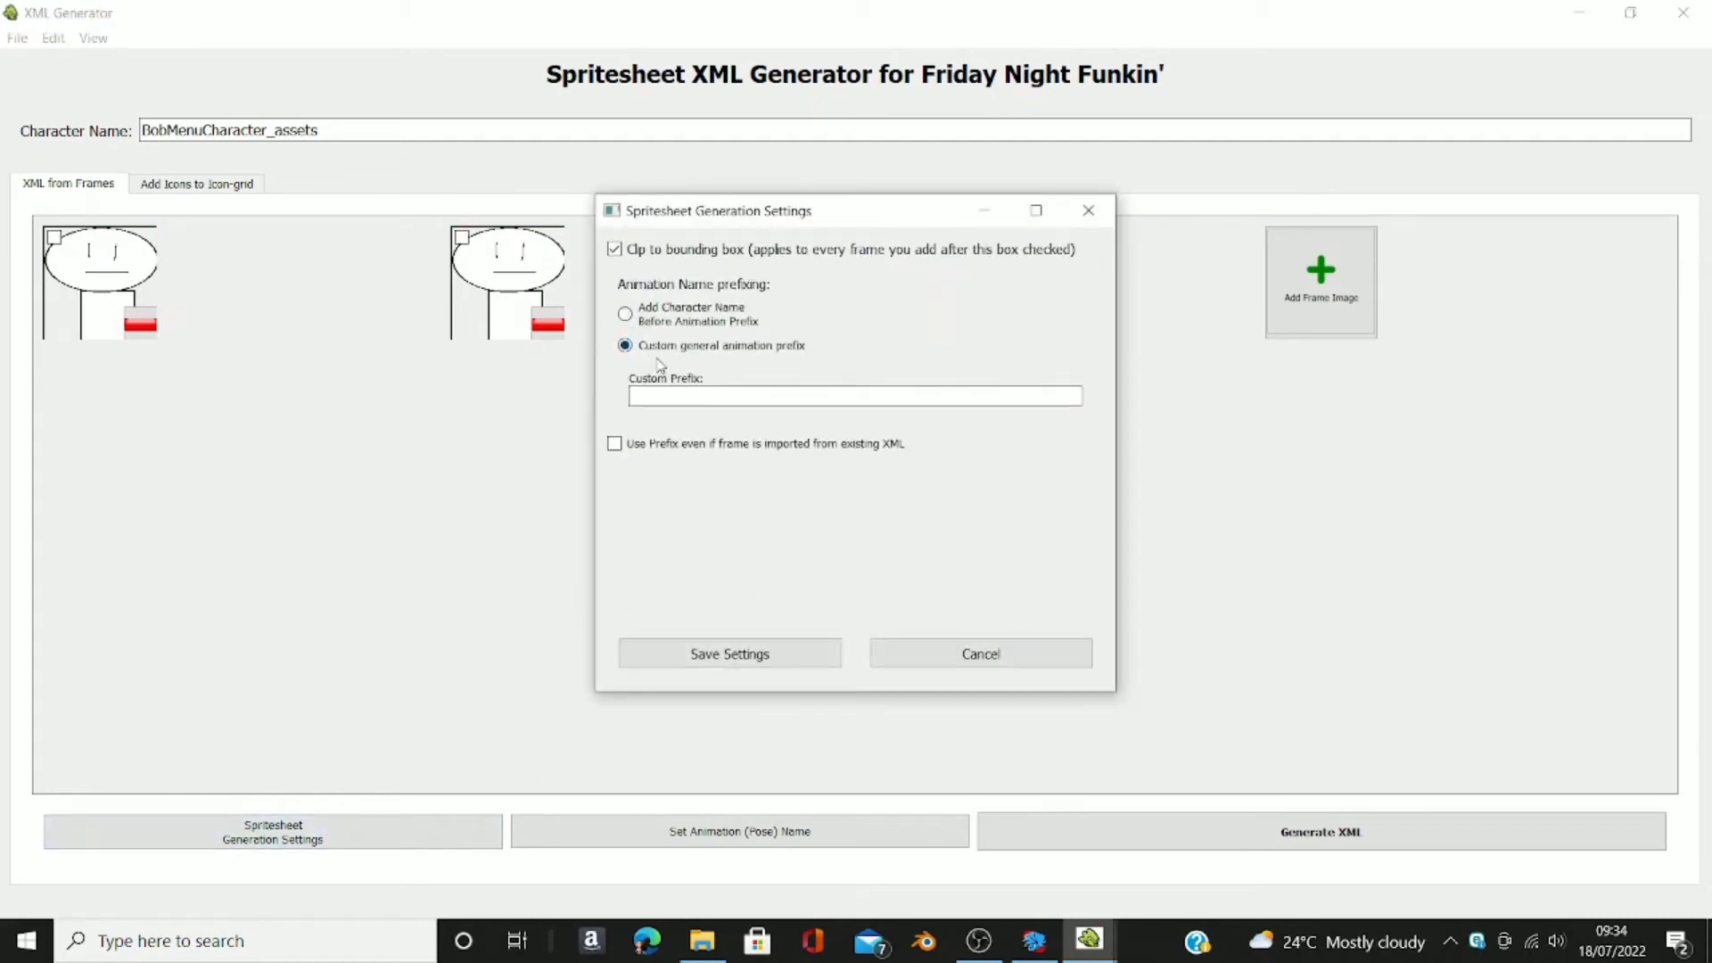
left_click(706, 395)
left_click(709, 652)
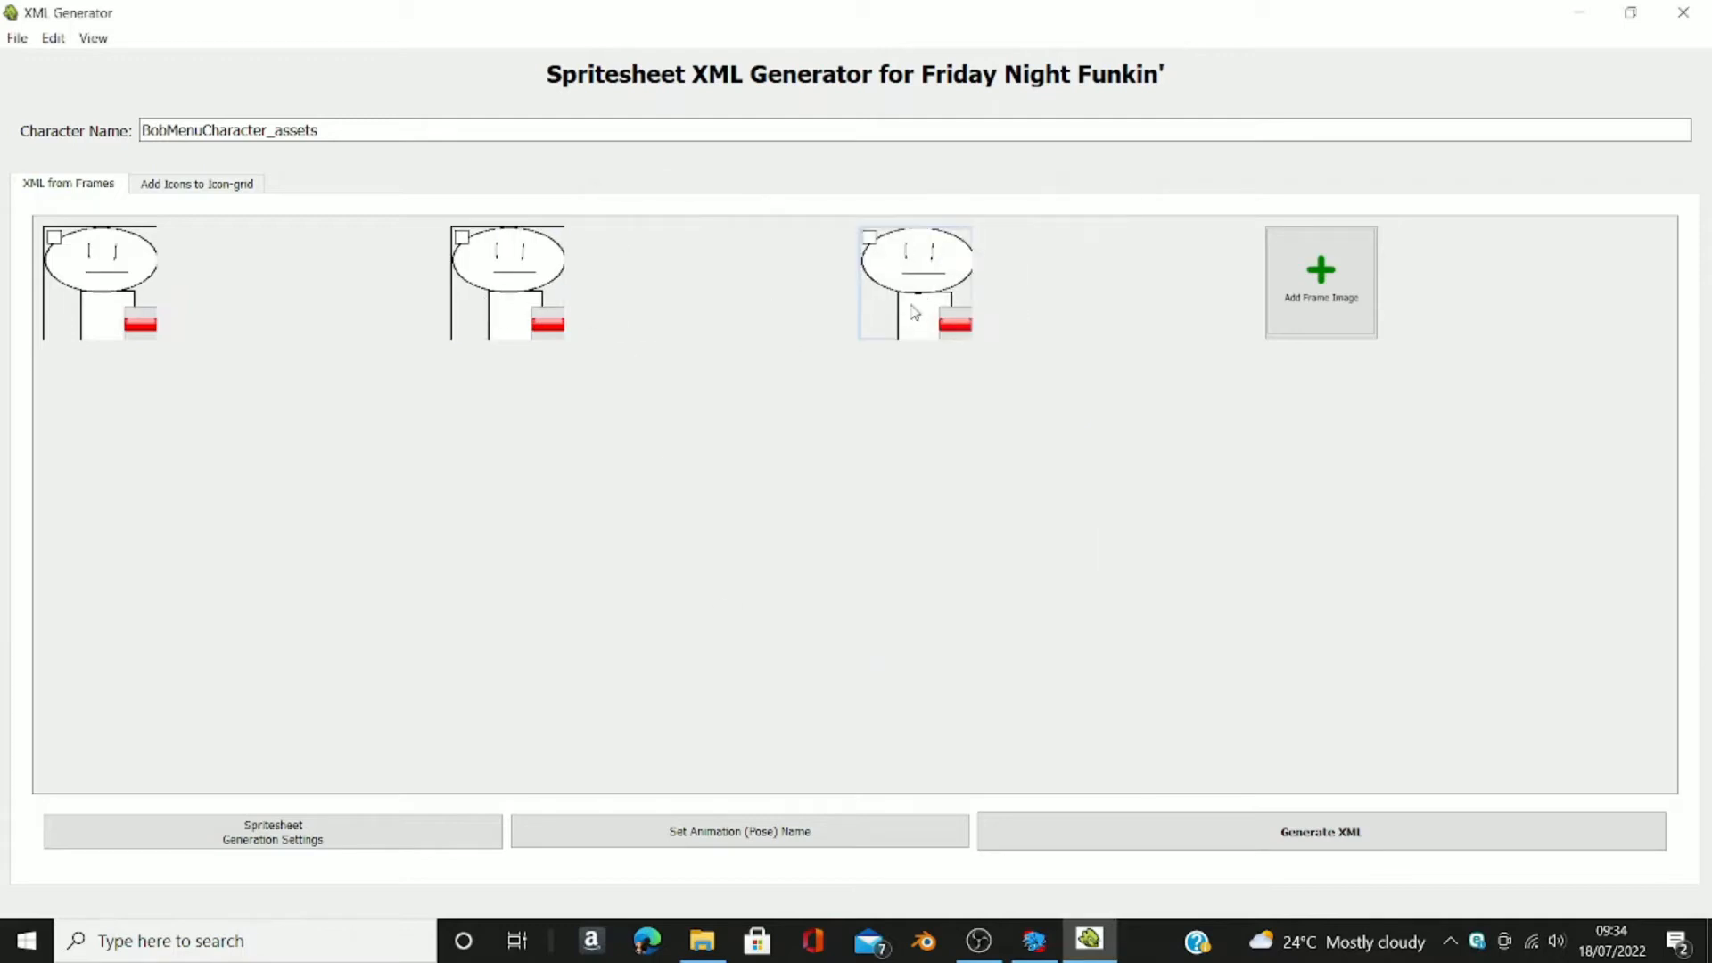
Step: Generate the XML and spritesheet into the FNFtutorialGame PsychEngine folder mods/images/menucharacters
left_click(1210, 848)
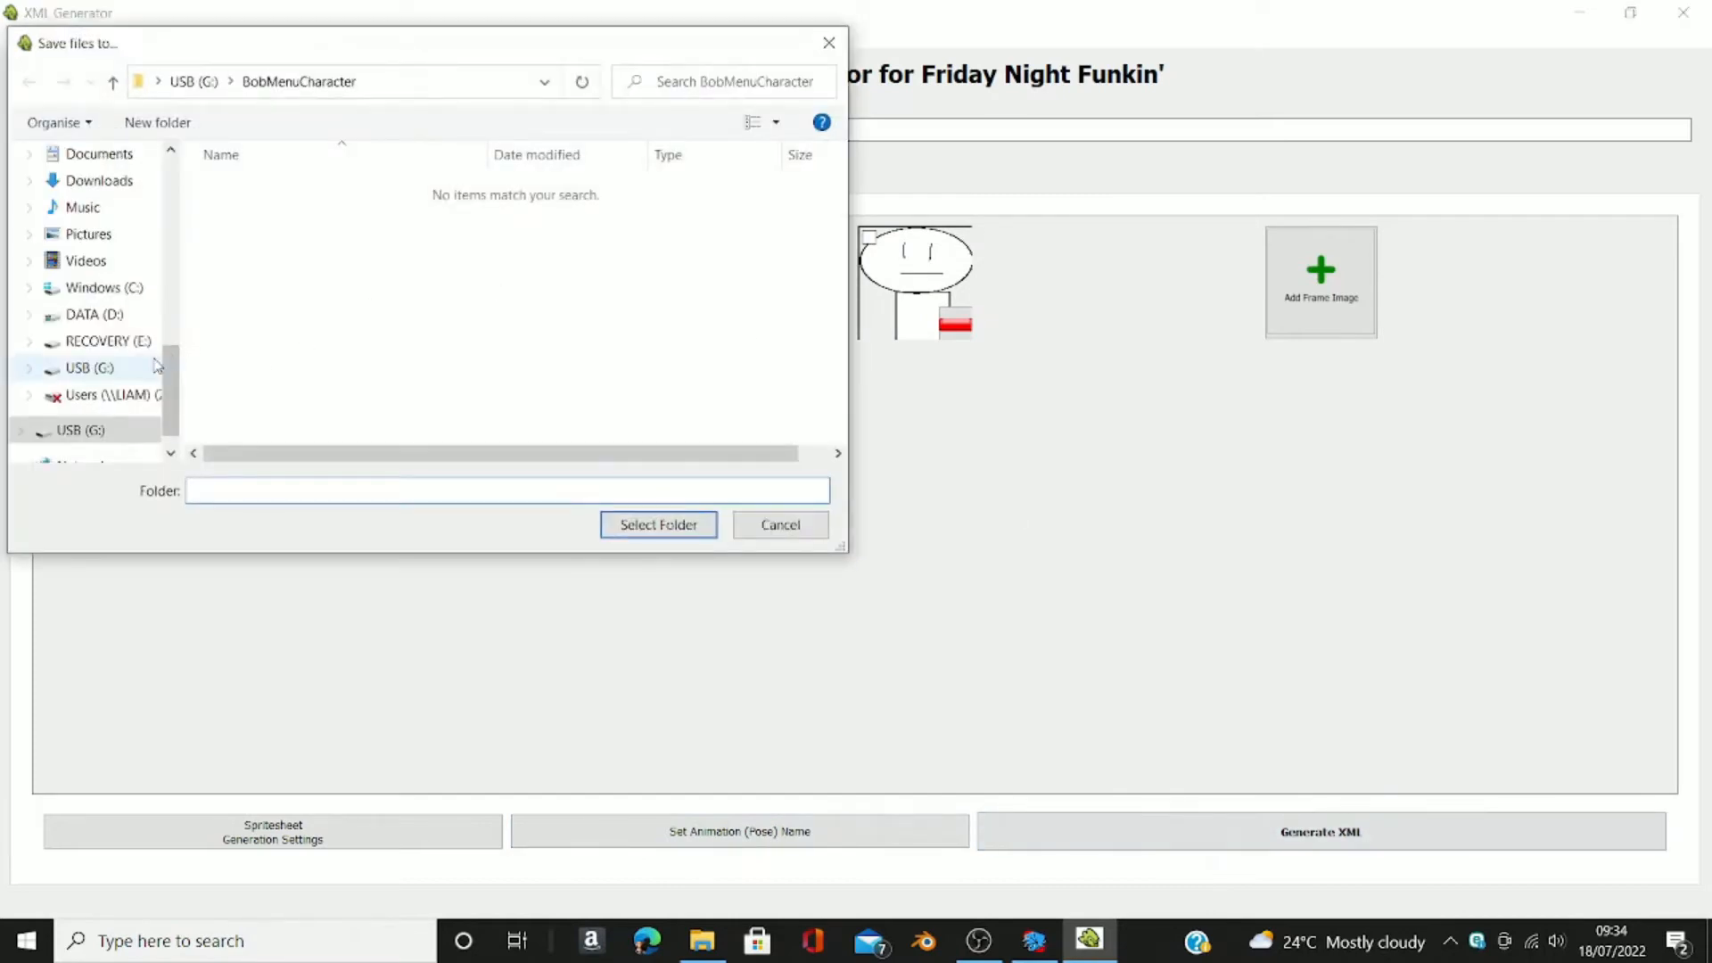
scroll(161, 366, "down", 1)
left_click(99, 401)
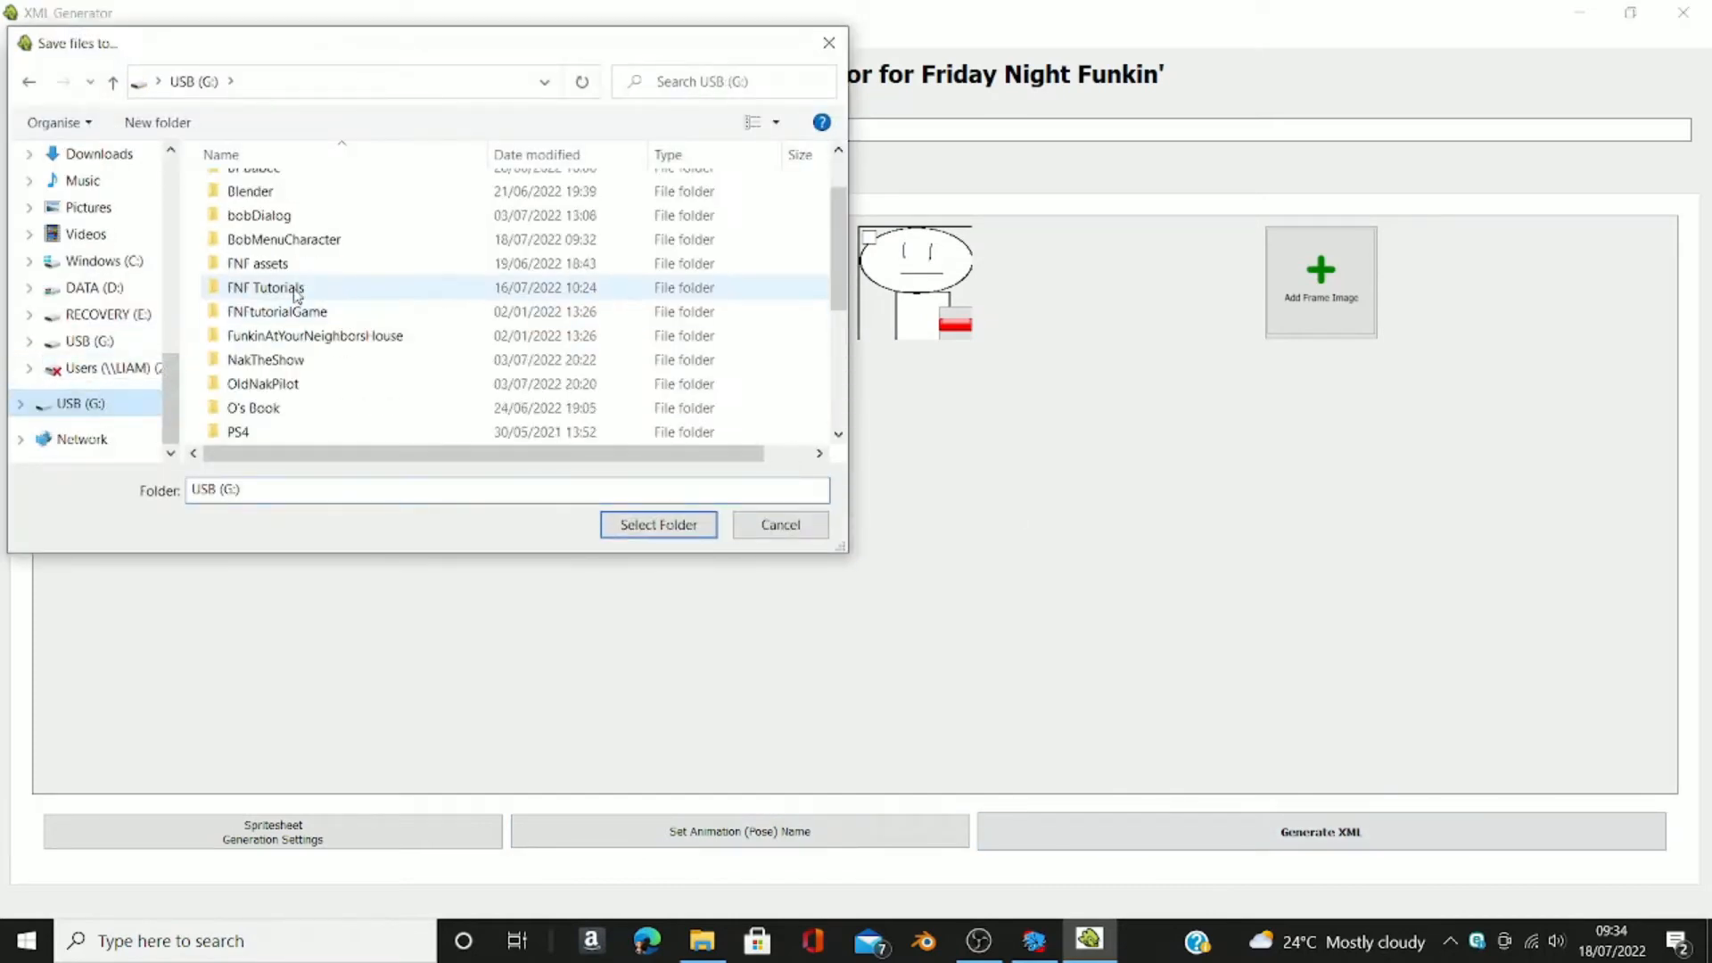
scroll(301, 273, "down", 1)
double_click(278, 232)
double_click(264, 183)
double_click(251, 189)
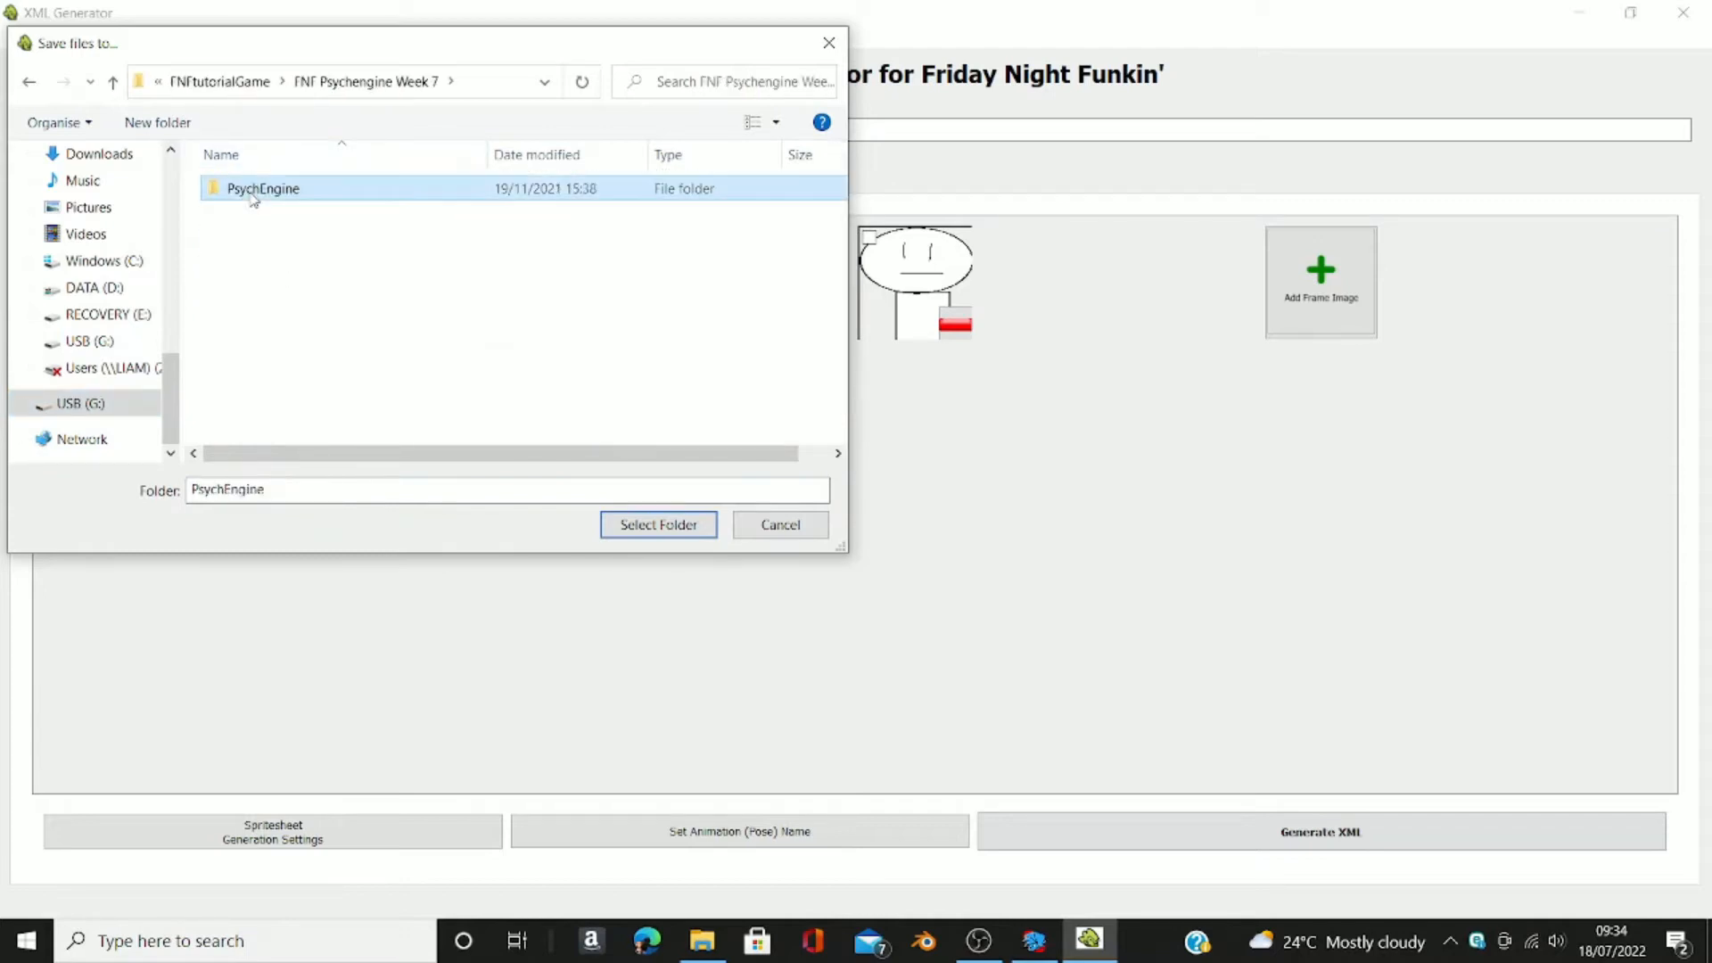
double_click(246, 236)
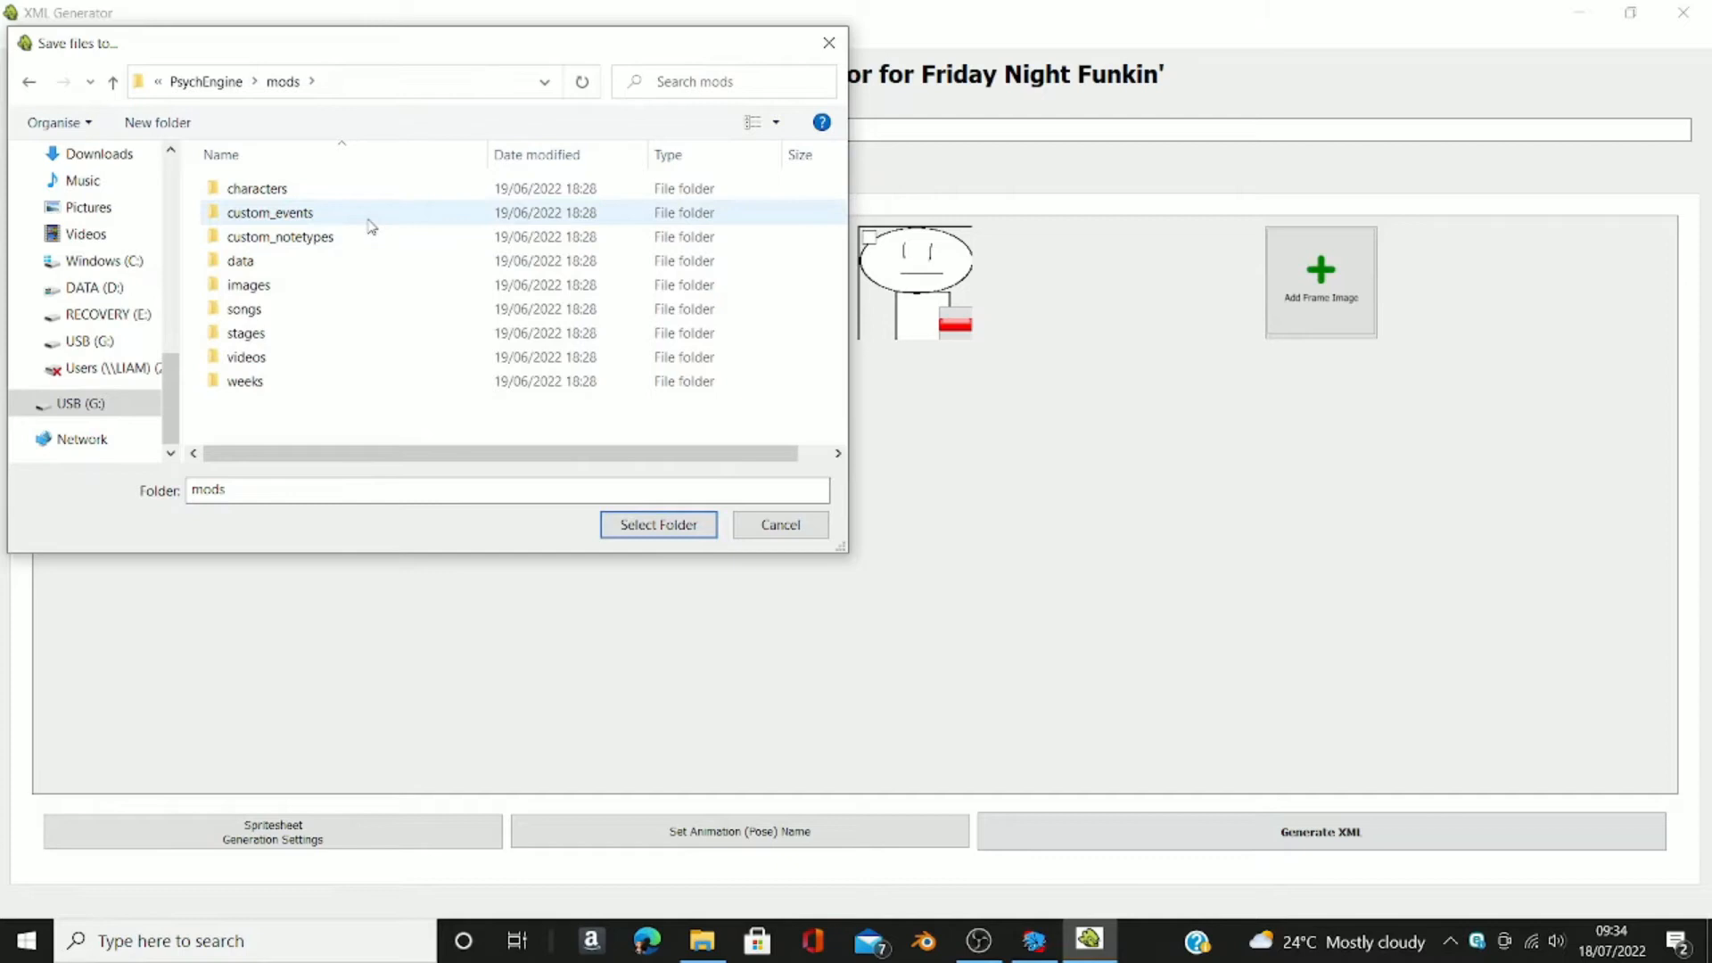
double_click(279, 284)
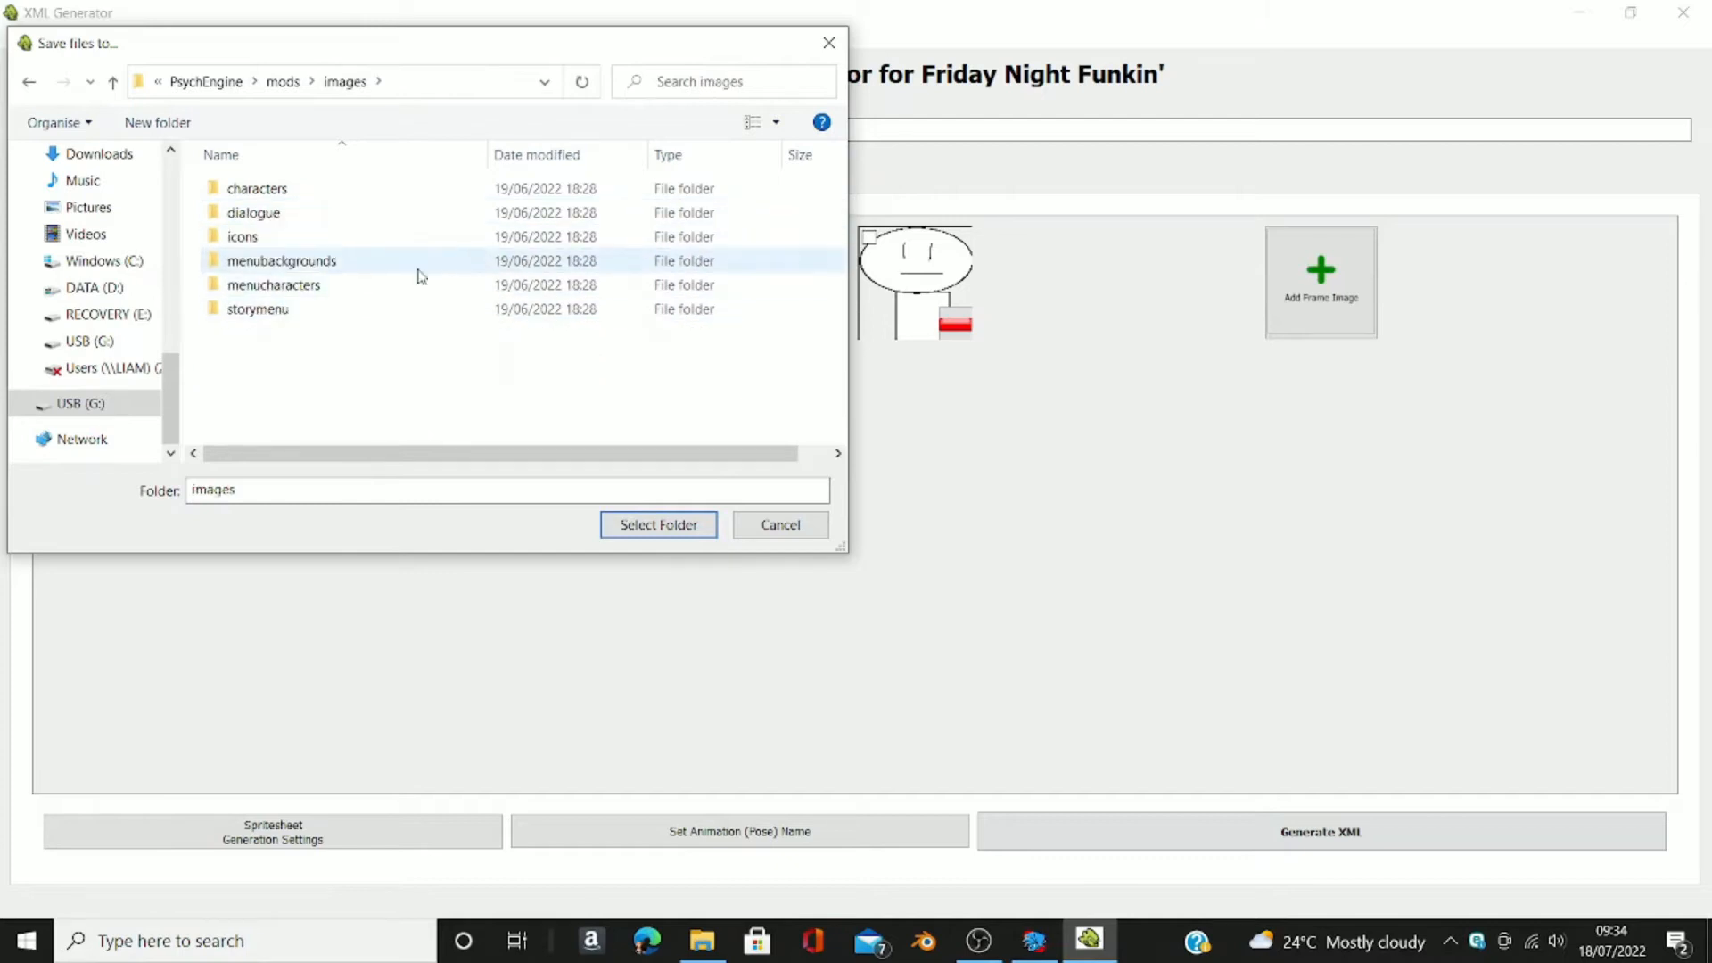
double_click(410, 285)
left_click(660, 526)
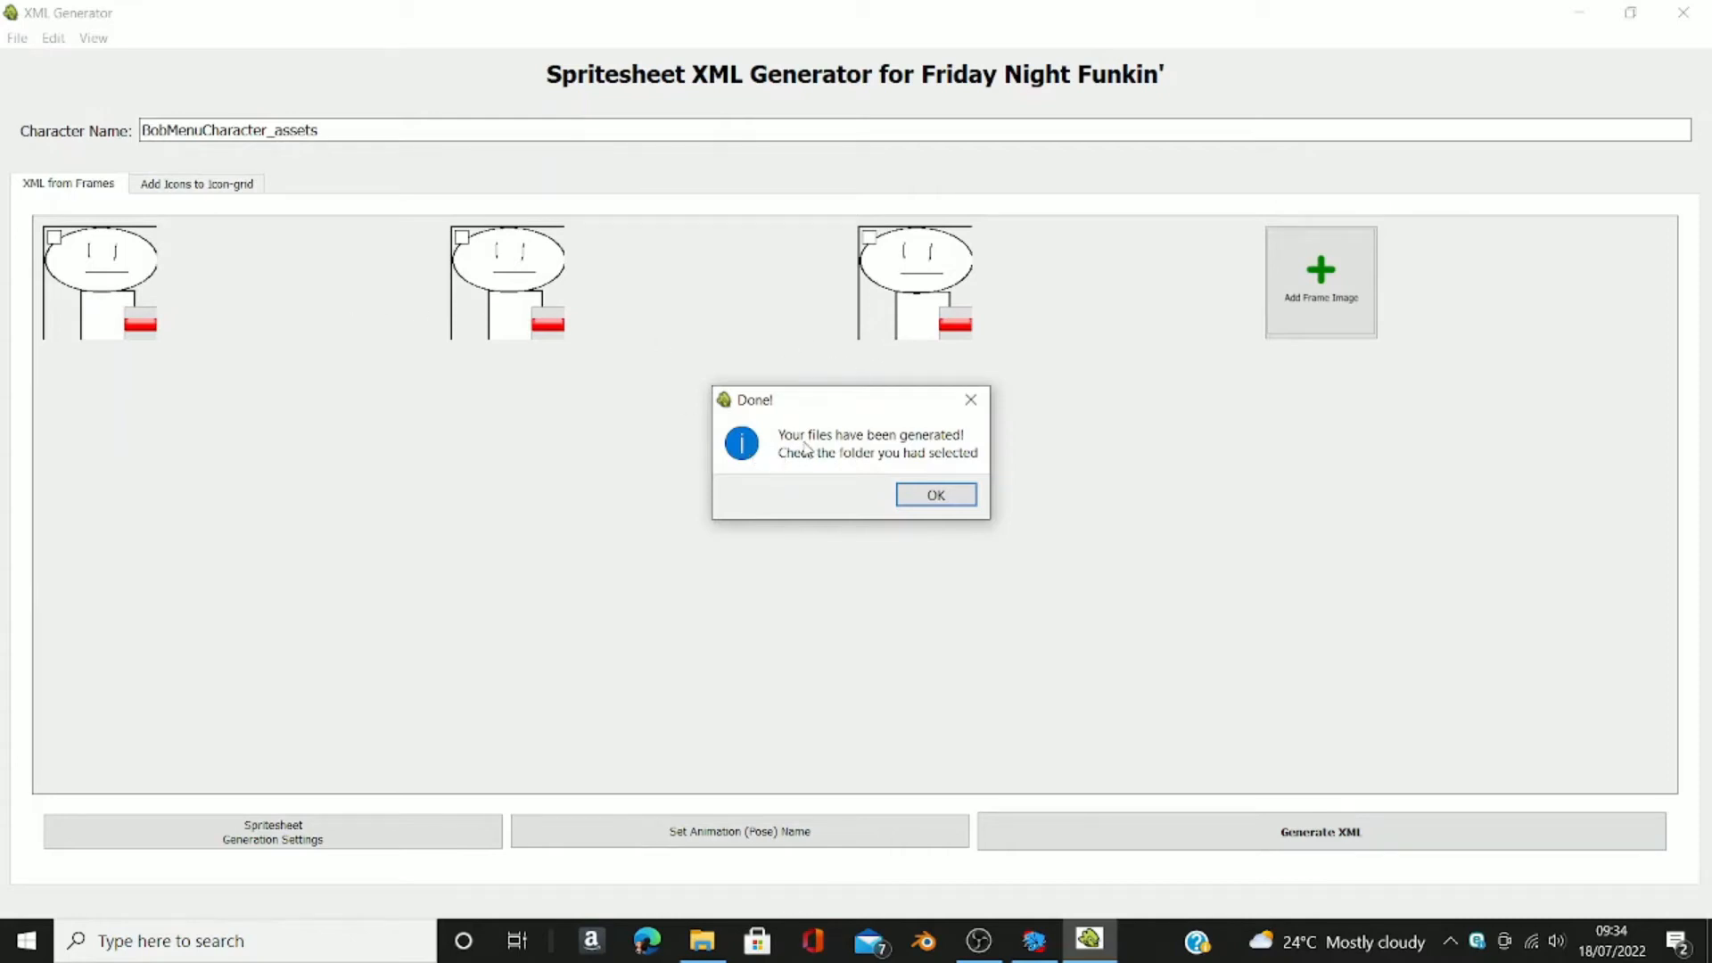
left_click(935, 495)
Step: Close the XML generator and highlight the Menu Character Editor in Psych Engine's editor list
left_click(1683, 12)
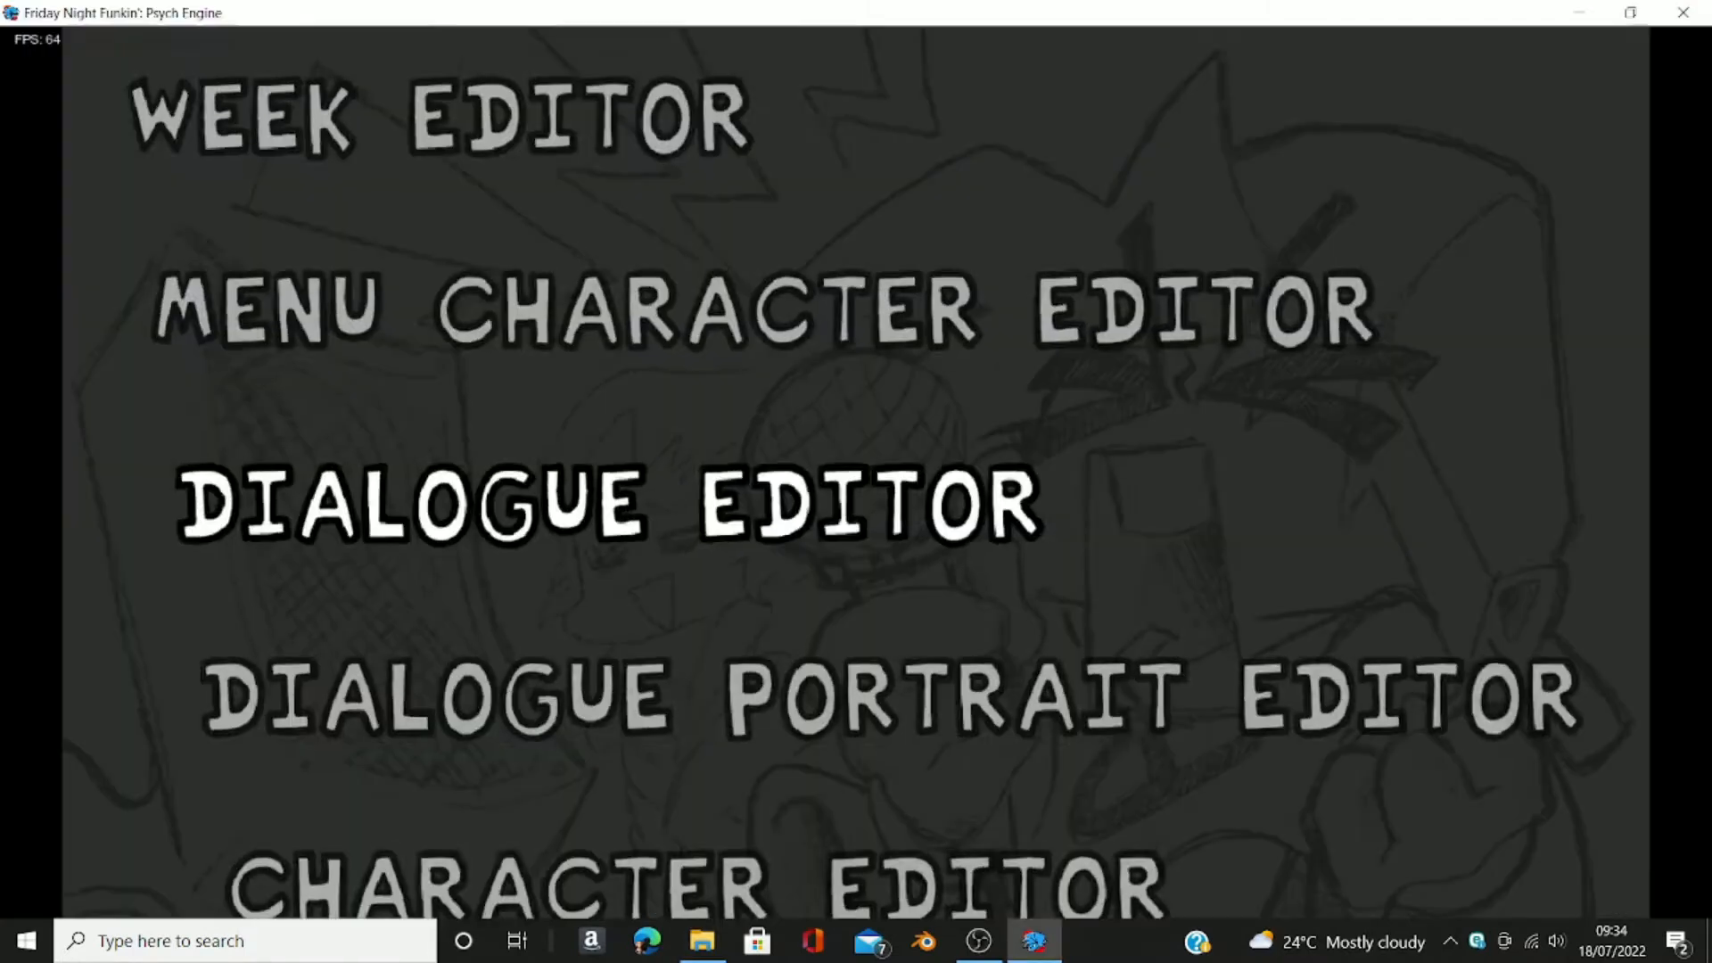
key("Down")
key("Up")
key("Up")
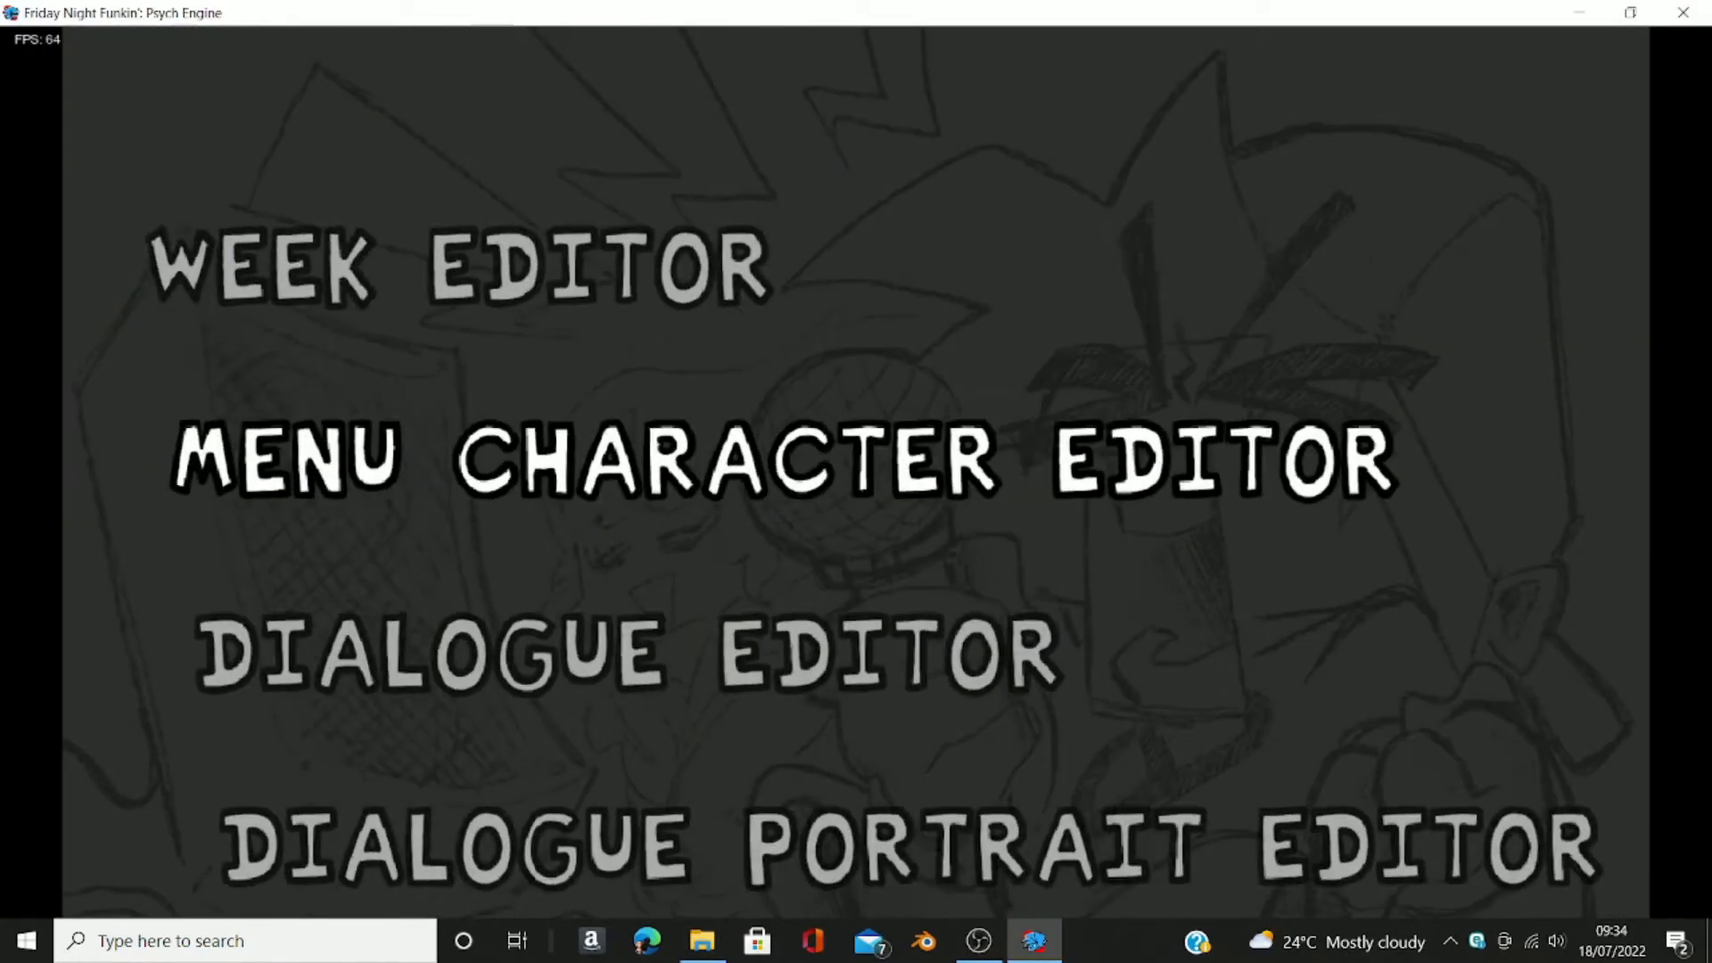
Step: Open the Menu Character Editor and clear the character's image file name
key("Return")
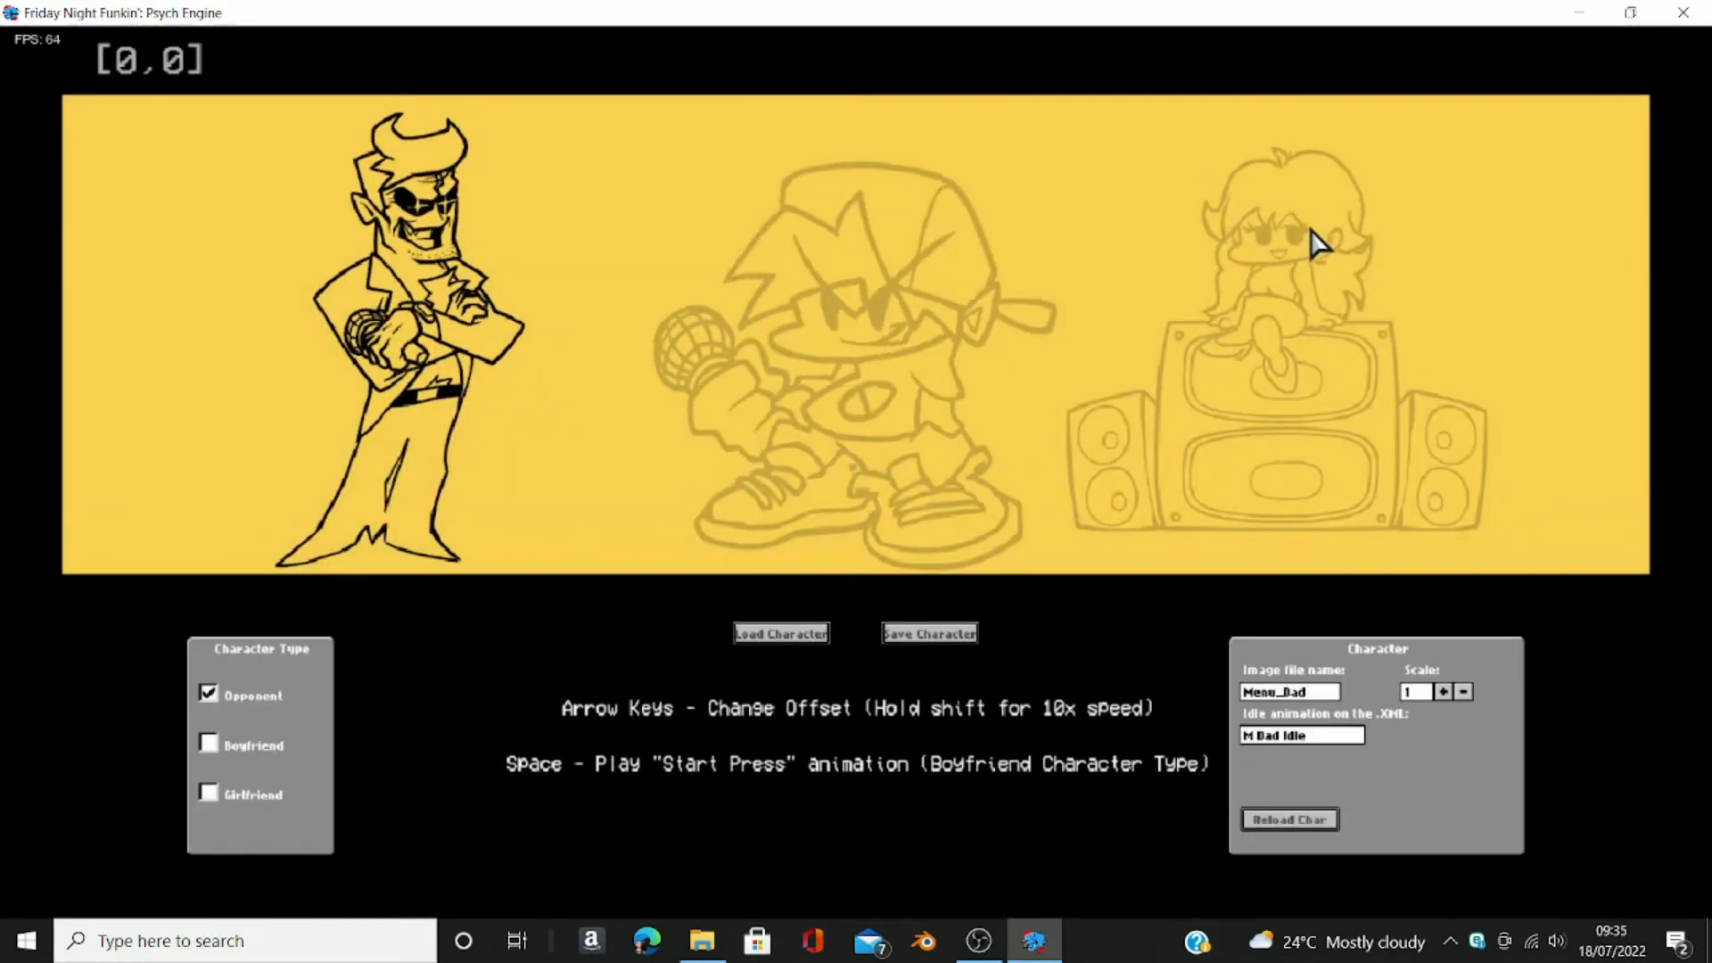
left_click(1316, 693)
key("BackSpace")
key("BackSpace")
key("BackSpace")
key("BackSpace")
key("BackSpace")
key("BackSpace")
key("BackSpace")
key("BackSpace")
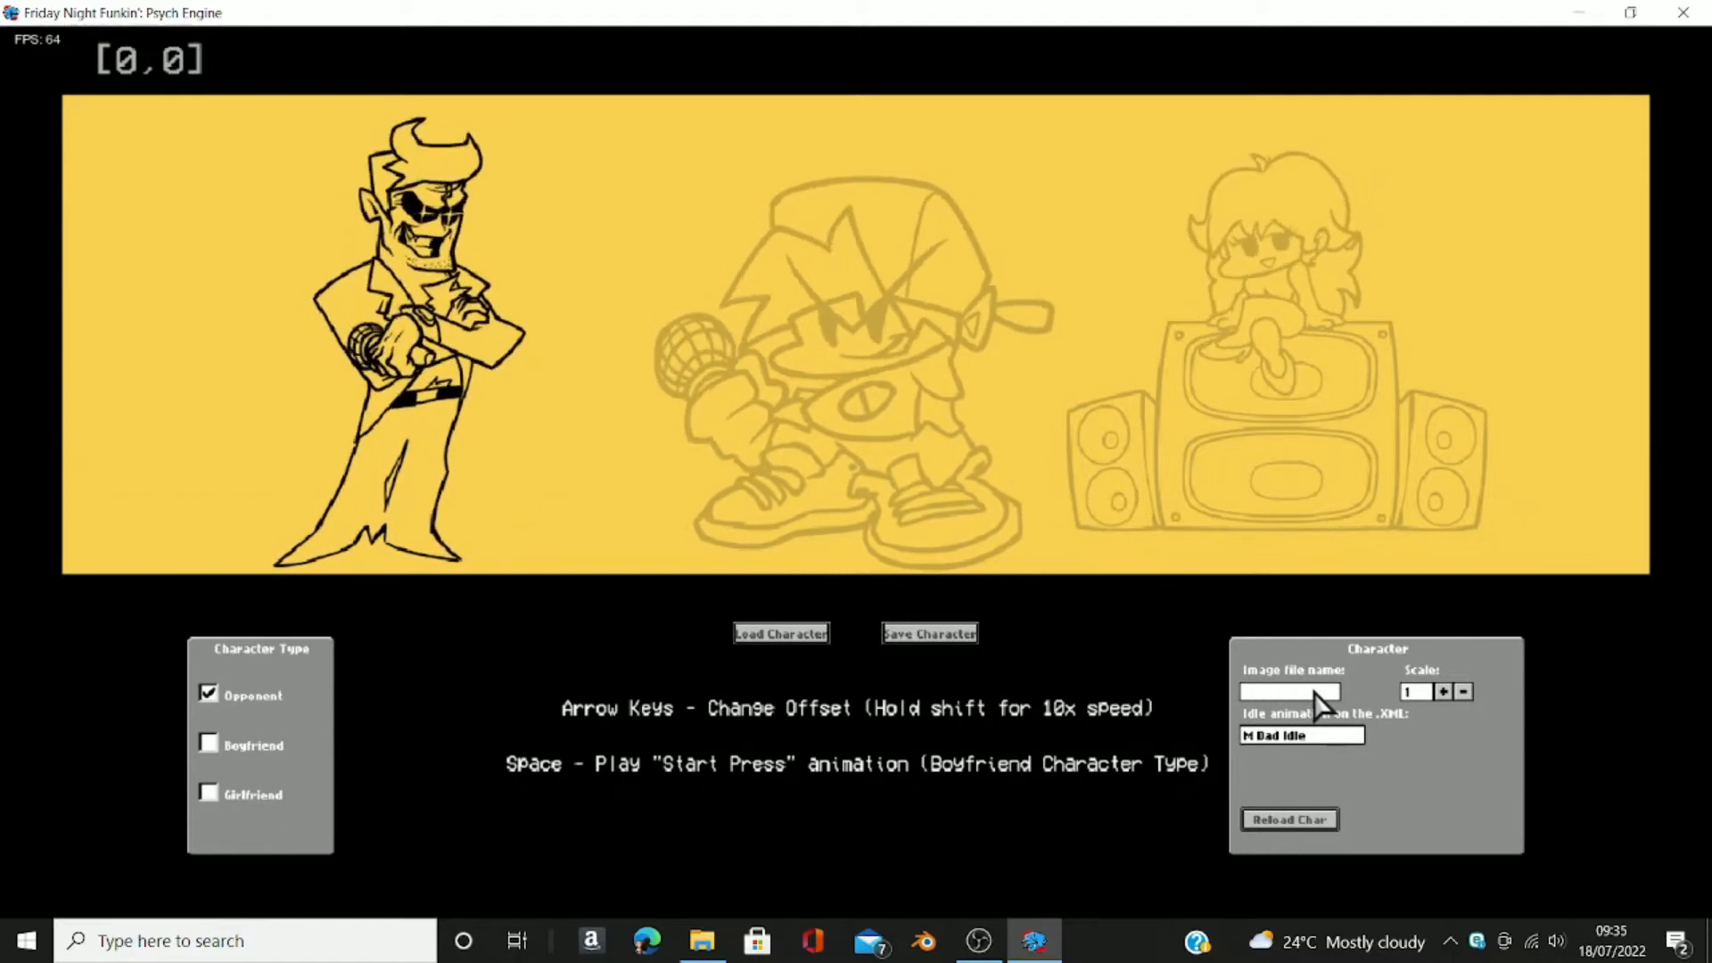
Step: Browse in File Explorer to the mods/images/menucharacters folder and shrink its window to read the asset file names over the game
left_click(702, 941)
left_click(326, 248)
double_click(326, 250)
double_click(319, 296)
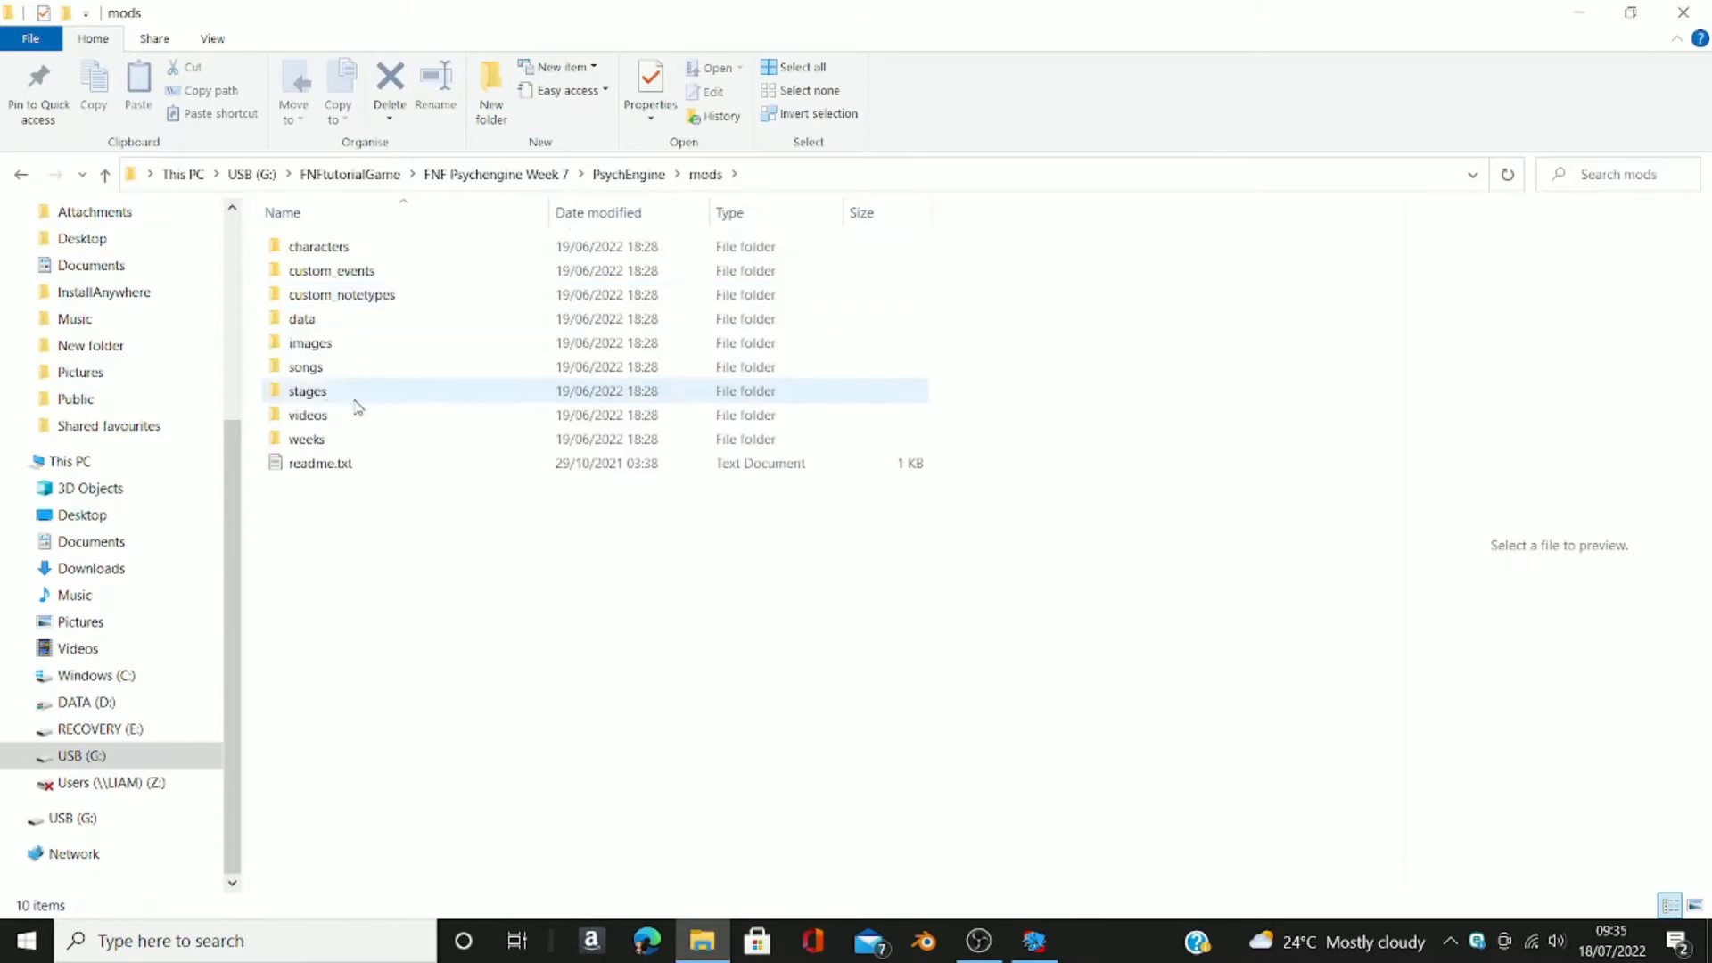
double_click(319, 343)
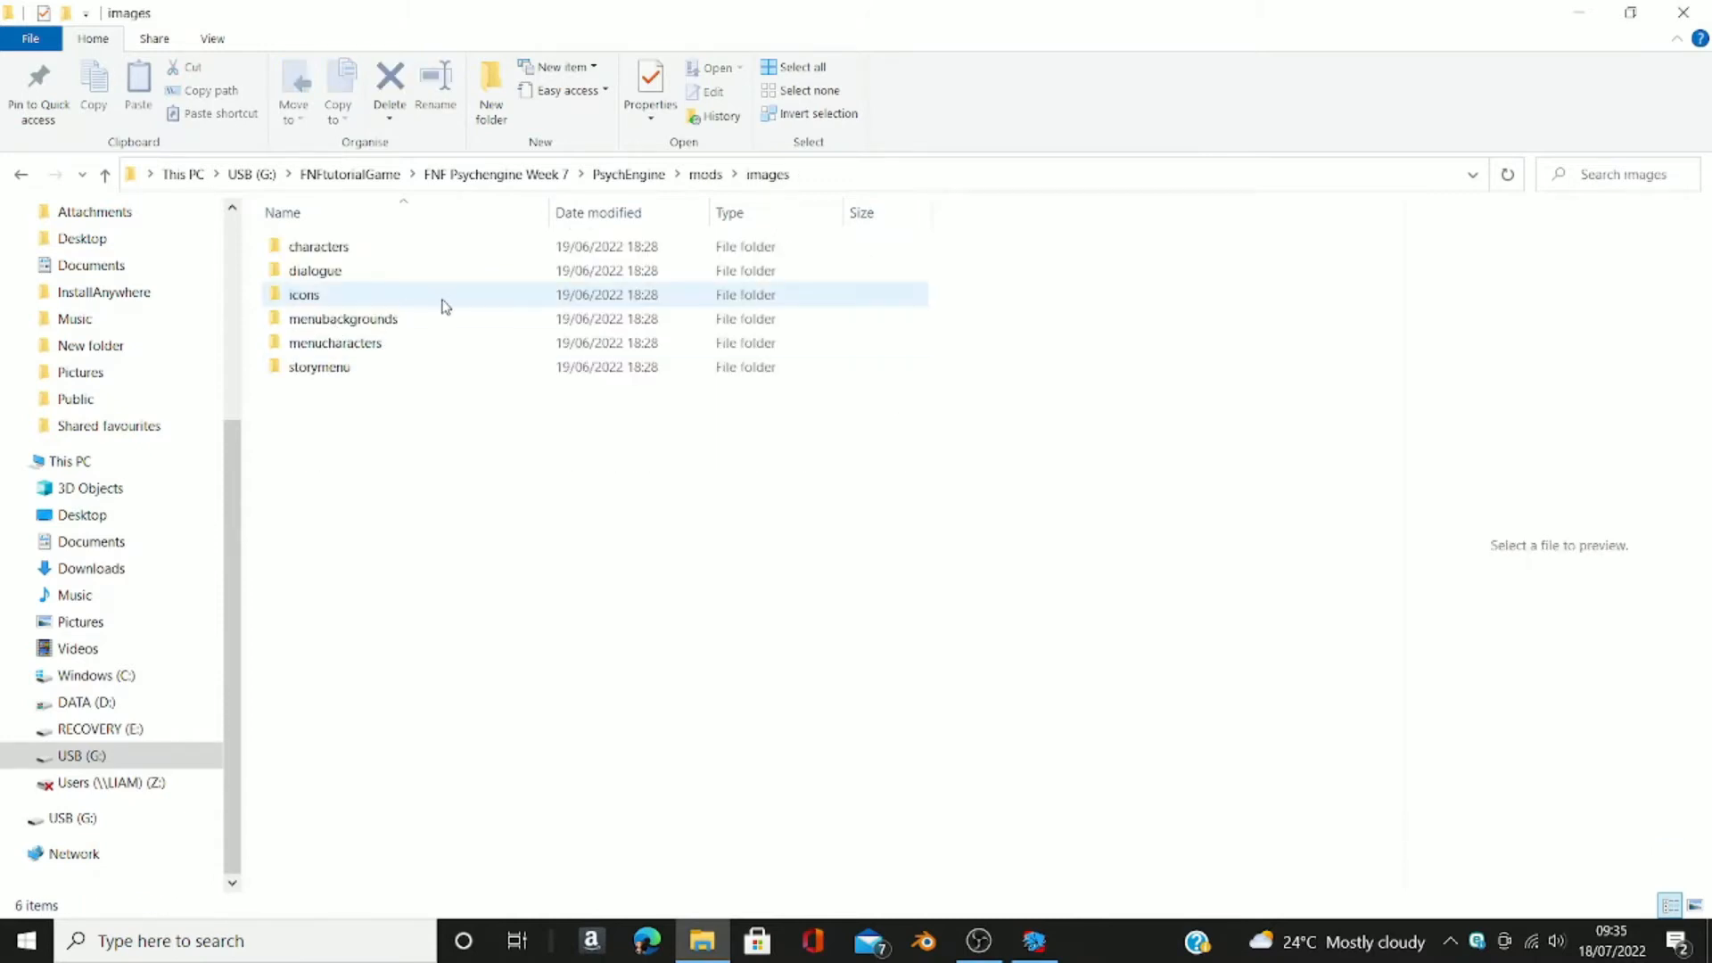
double_click(335, 344)
left_click(1630, 12)
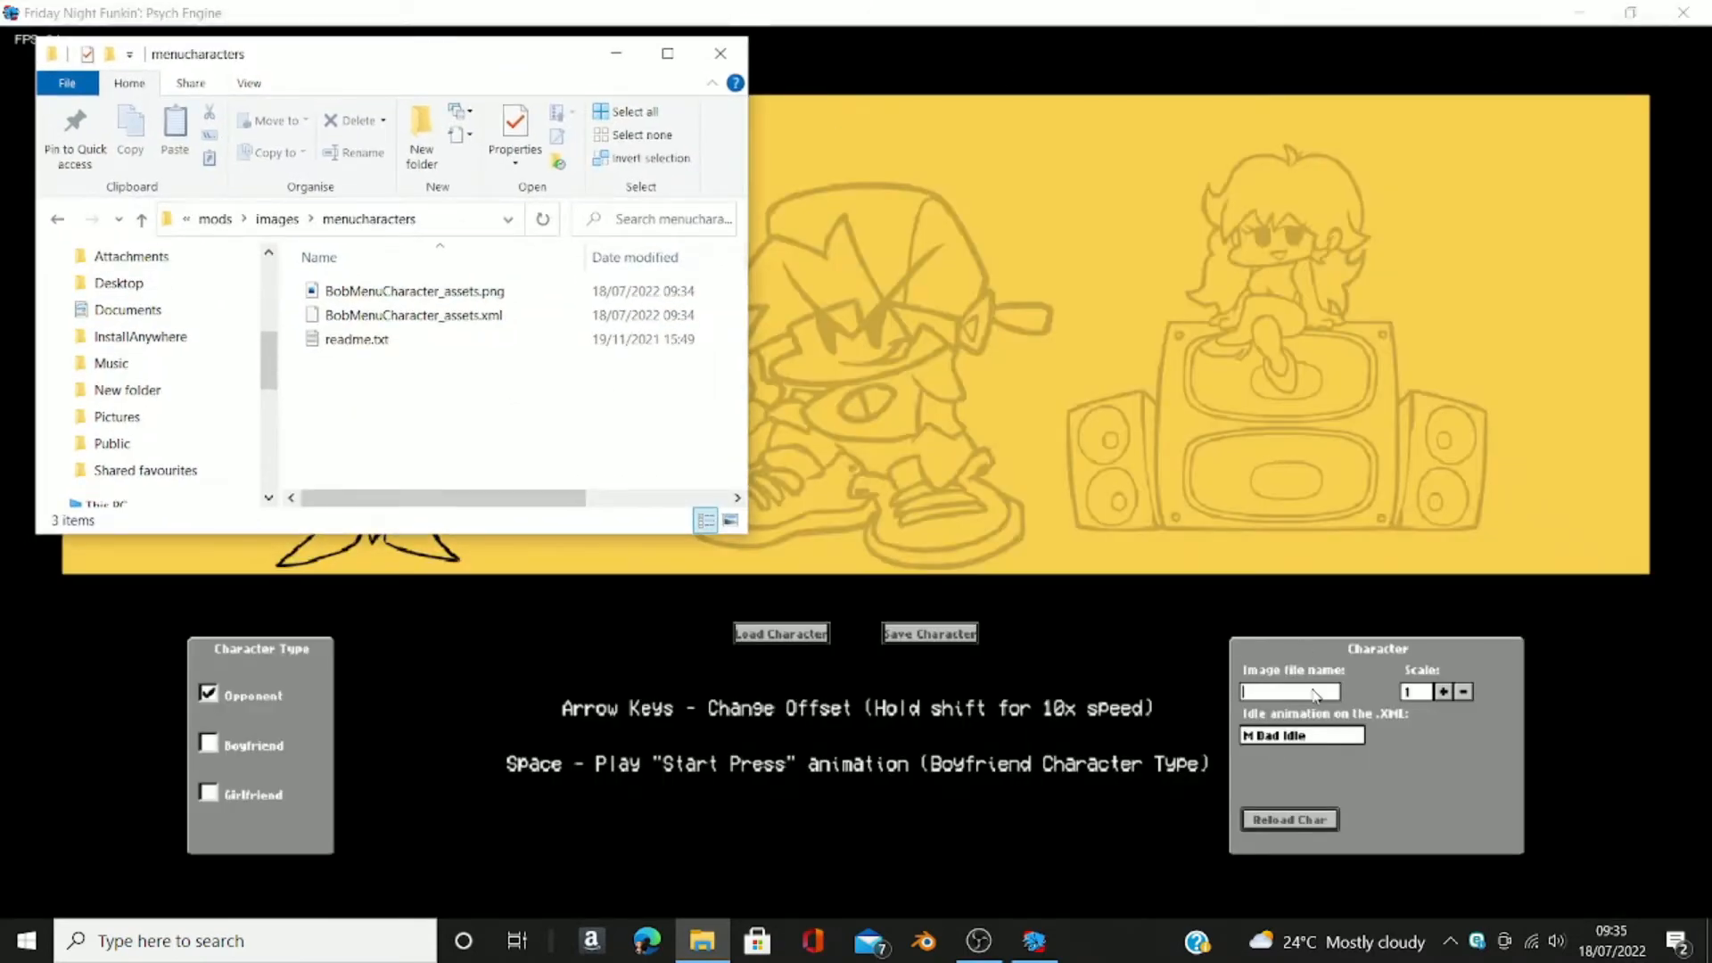
Step: Return to Psych Engine and enter BobMenuCharacter_assets as the character's image file name
left_click(1277, 701)
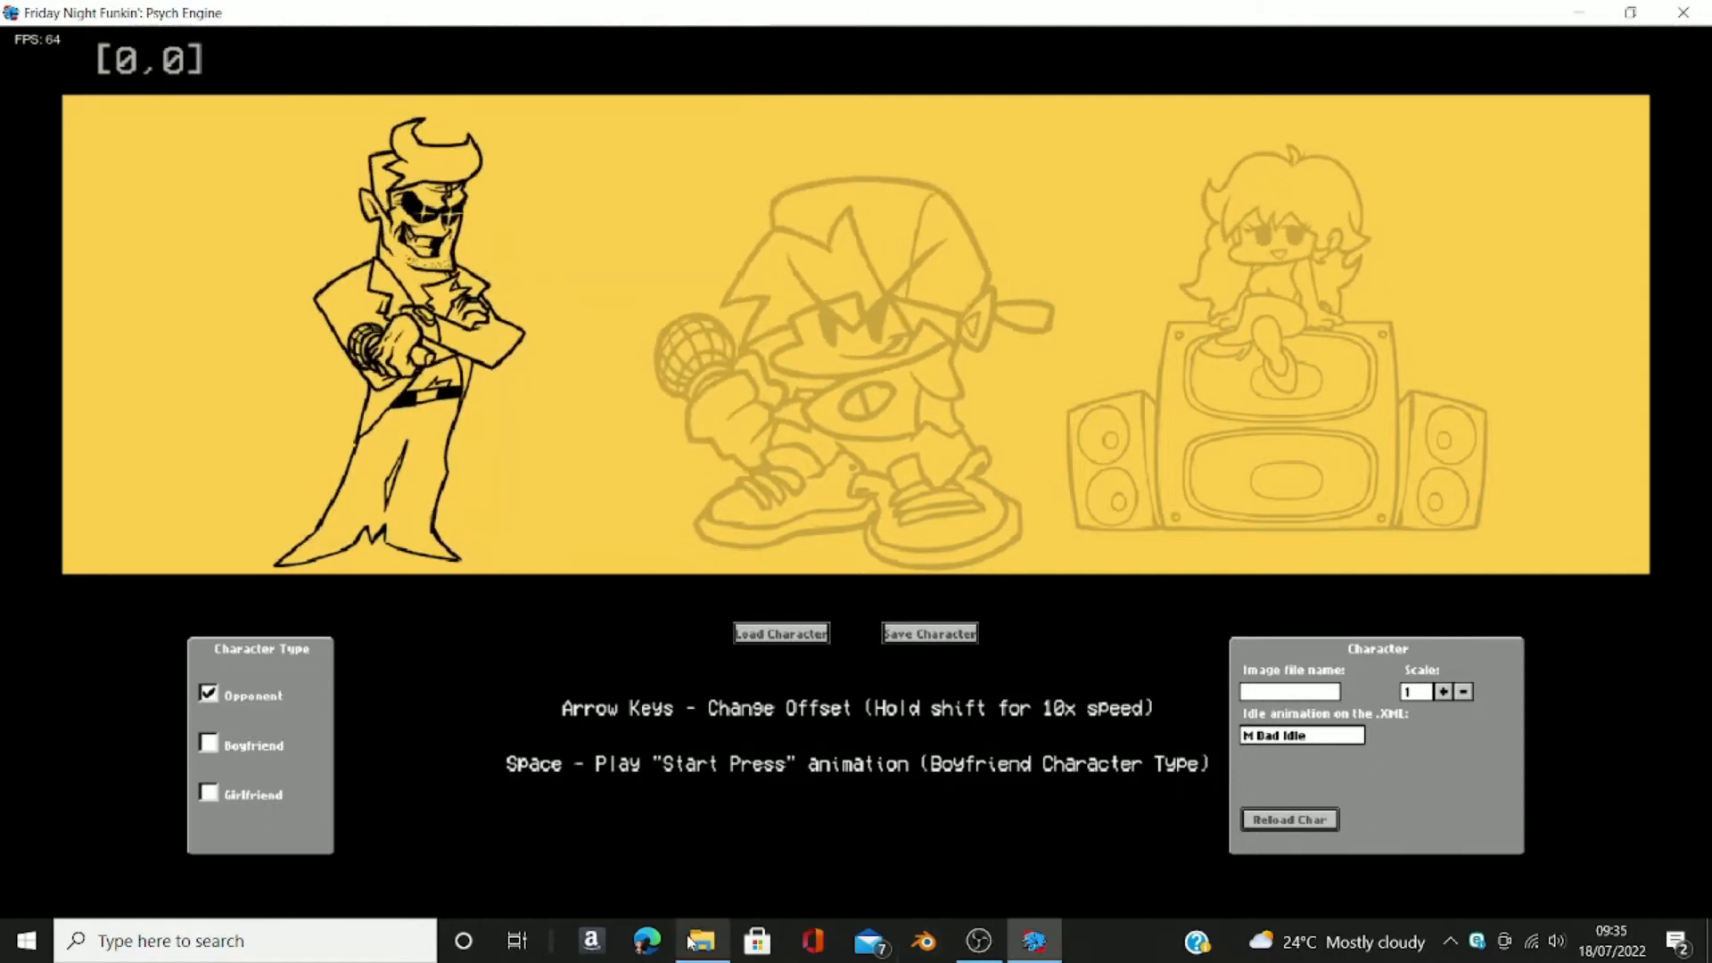
key("alt+Tab")
left_click(1030, 940)
type("Bo")
type("bM")
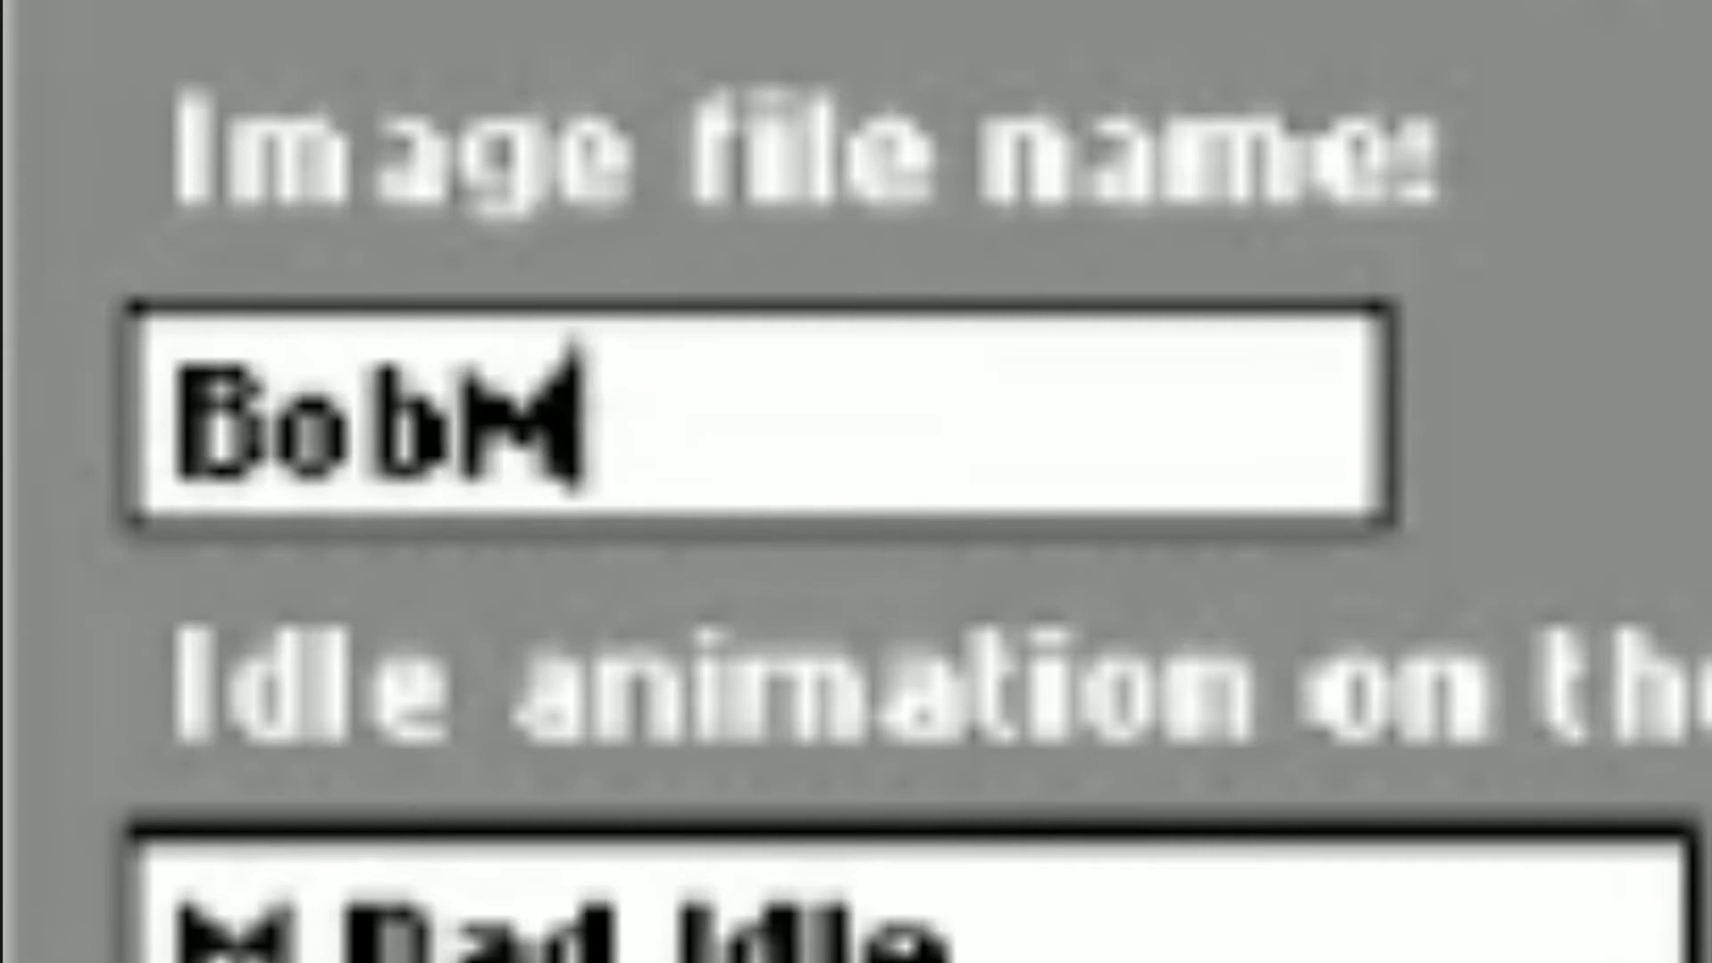
type("enuc")
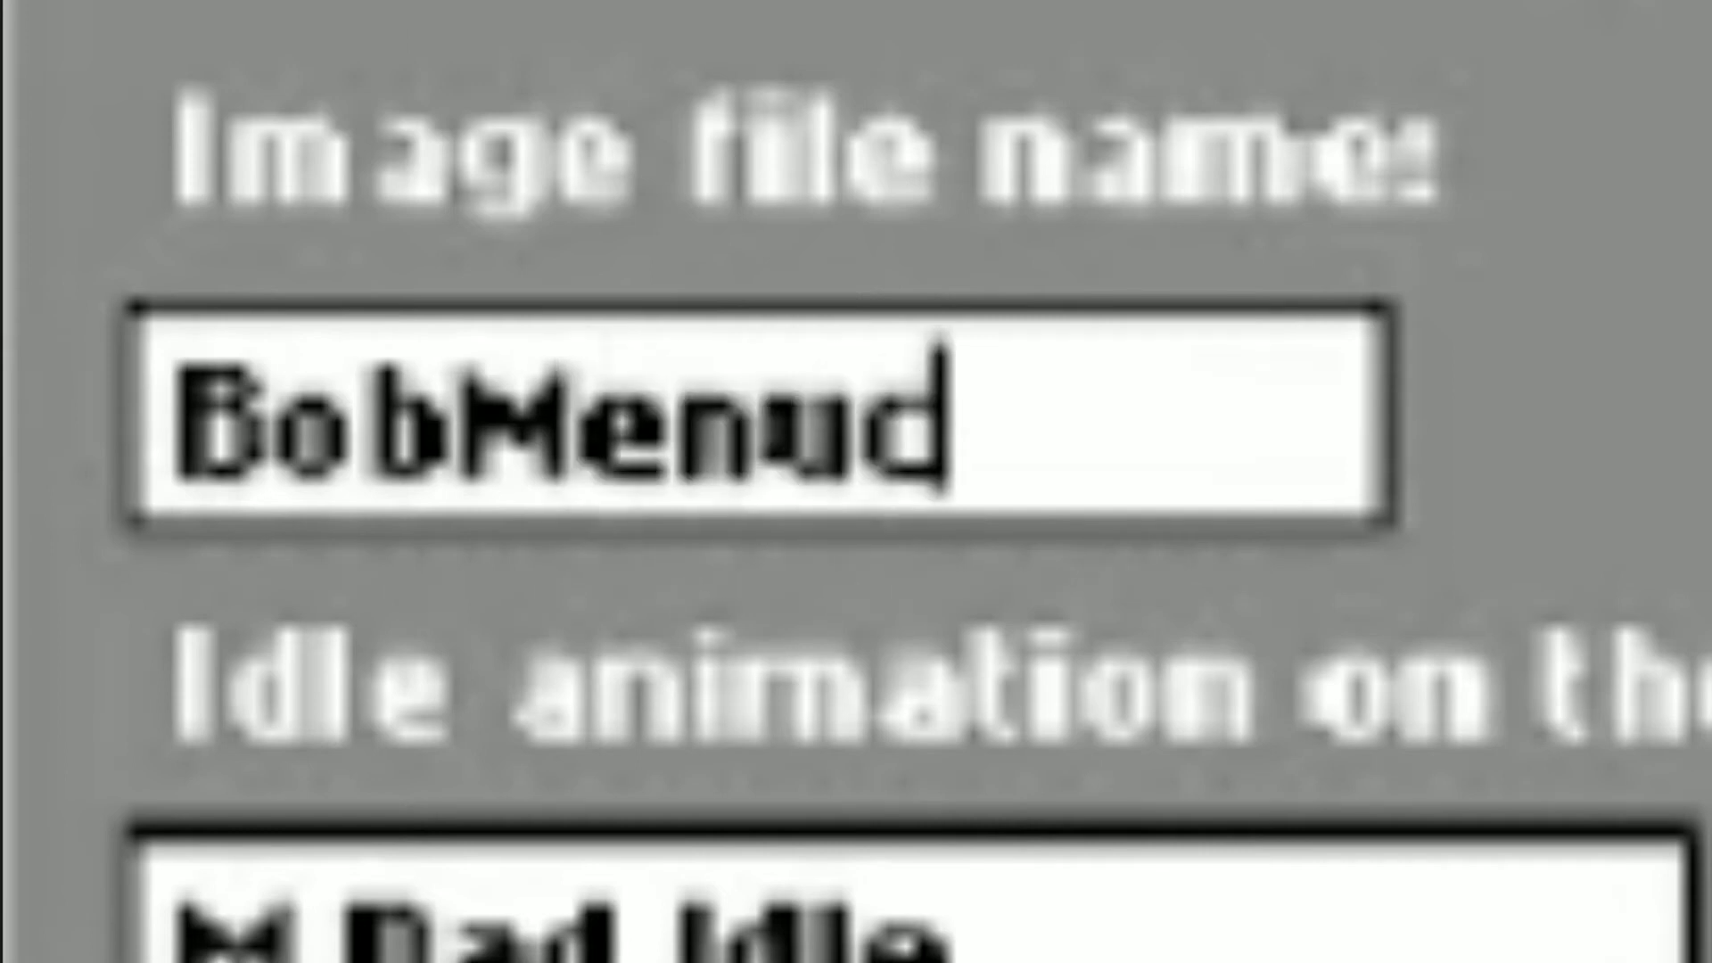
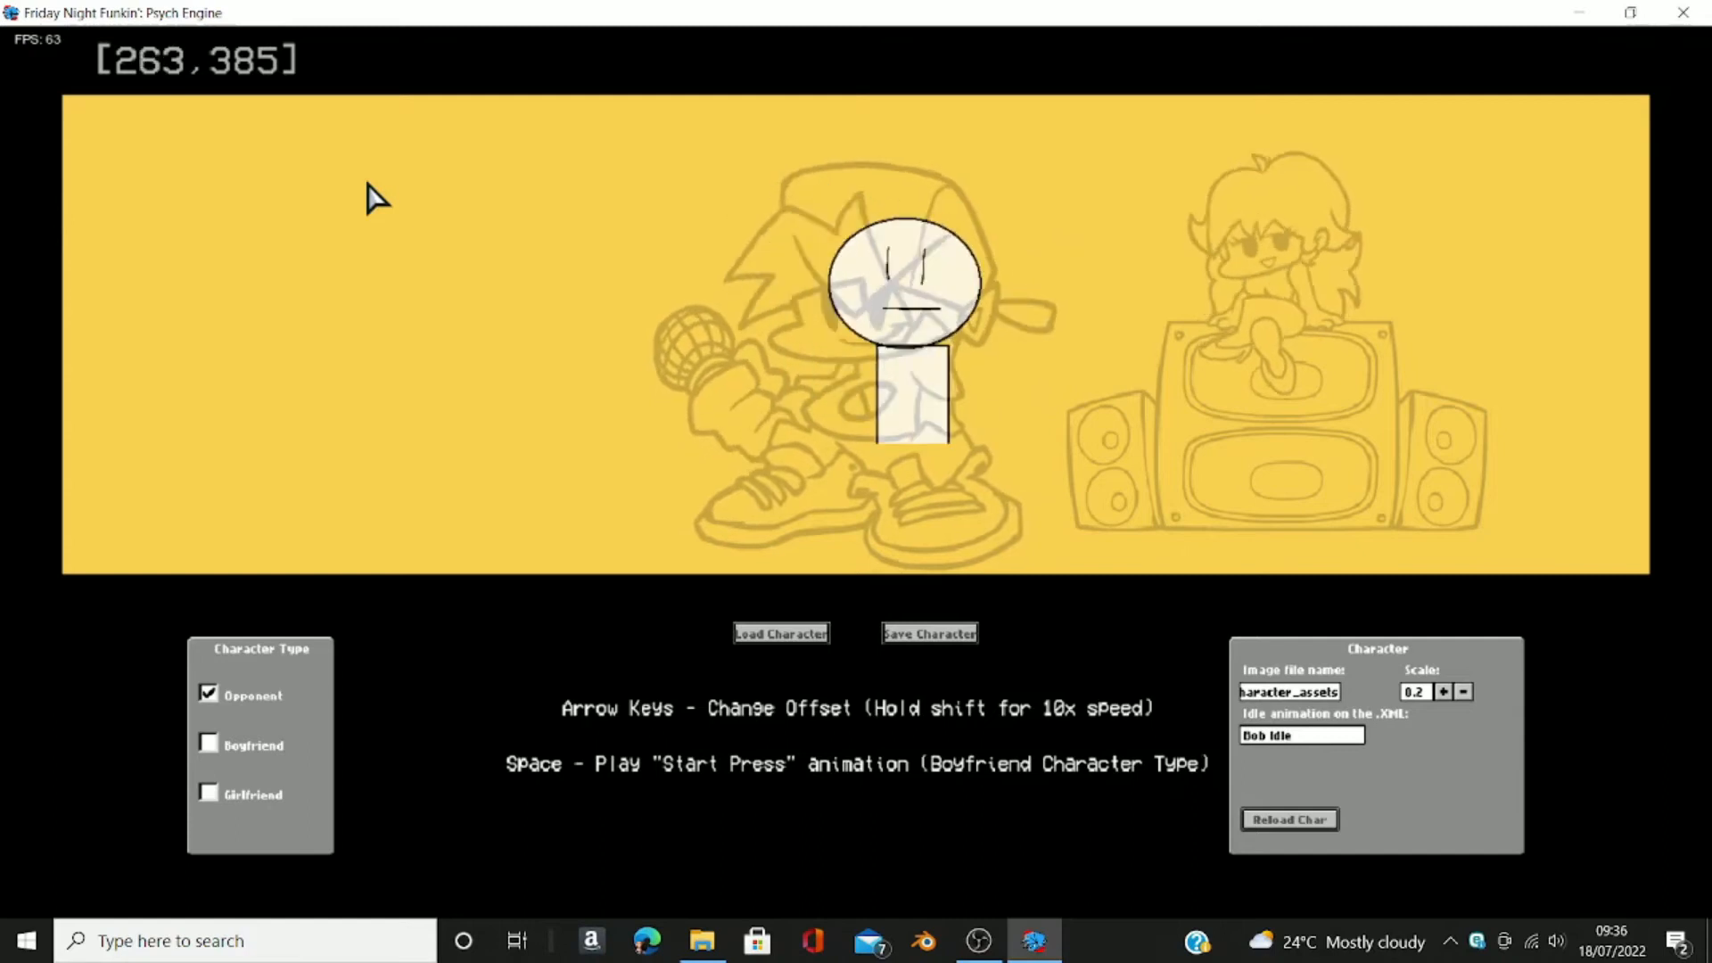
Step: Move the menu character over to the opponent's side, ending at an offset of 623, 365
key("shift+Left")
key("shift+Left")
key("shift+Left")
key("shift+Left")
key("shift+Left")
key("shift+Left")
key("shift+Left")
key("shift+Left")
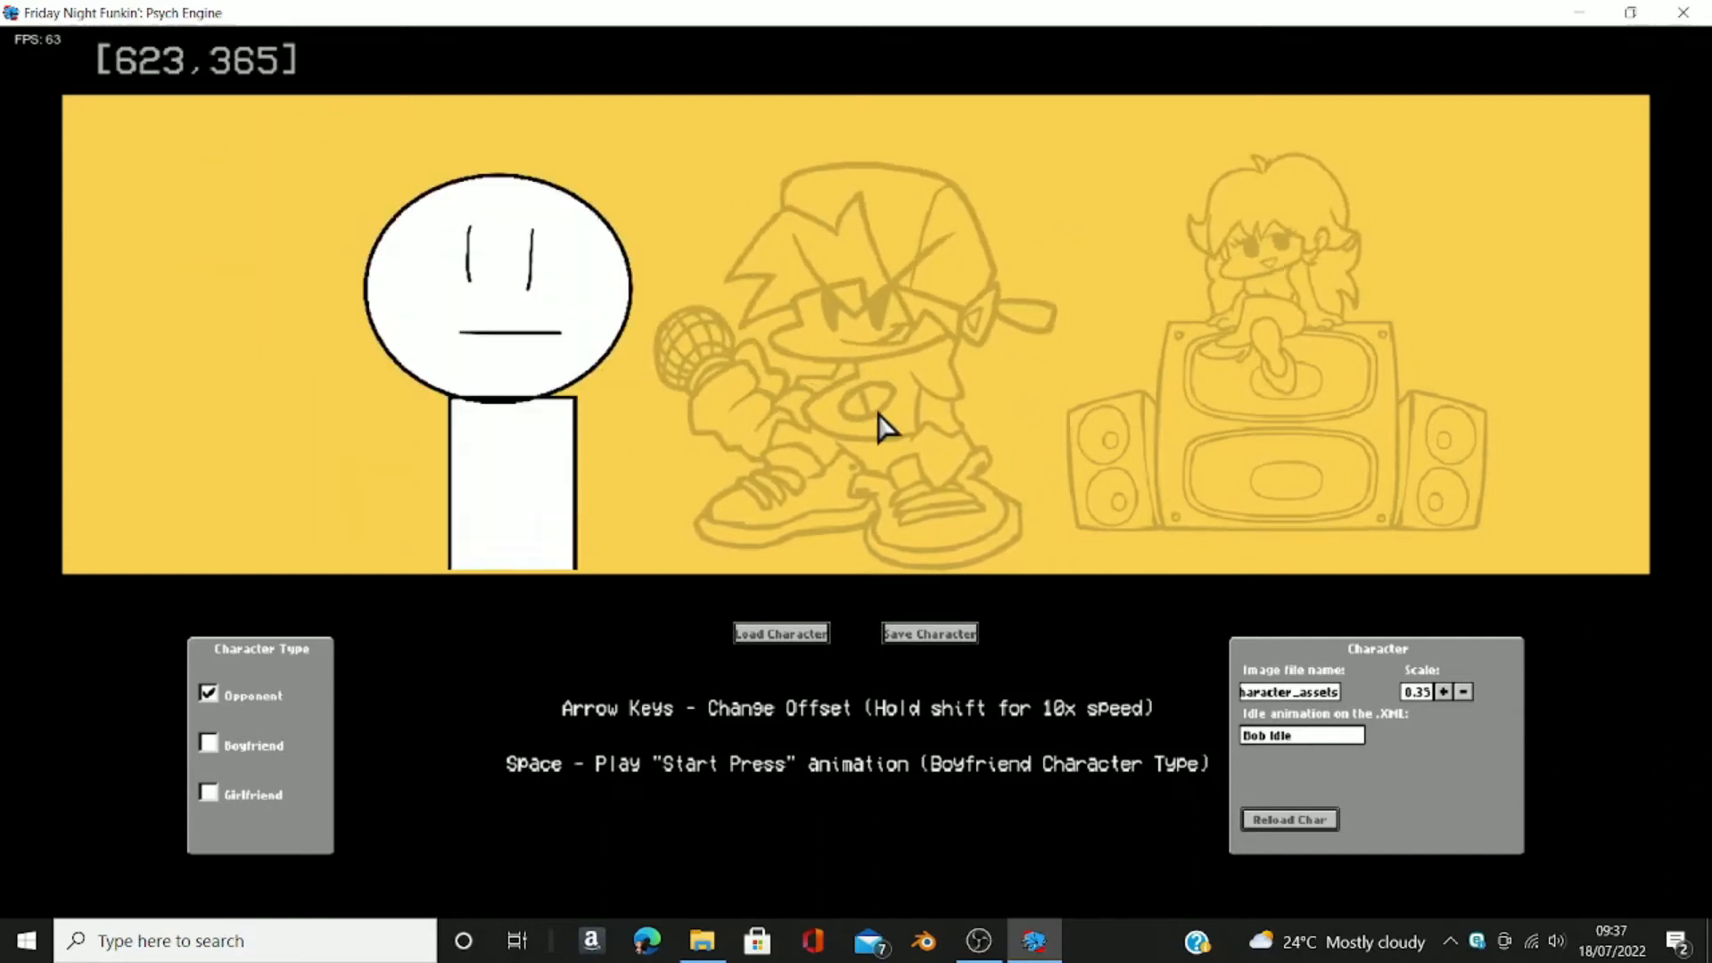
Step: Save the menu character as MenuBob in the mods/images/menucharacters folder
left_click(940, 632)
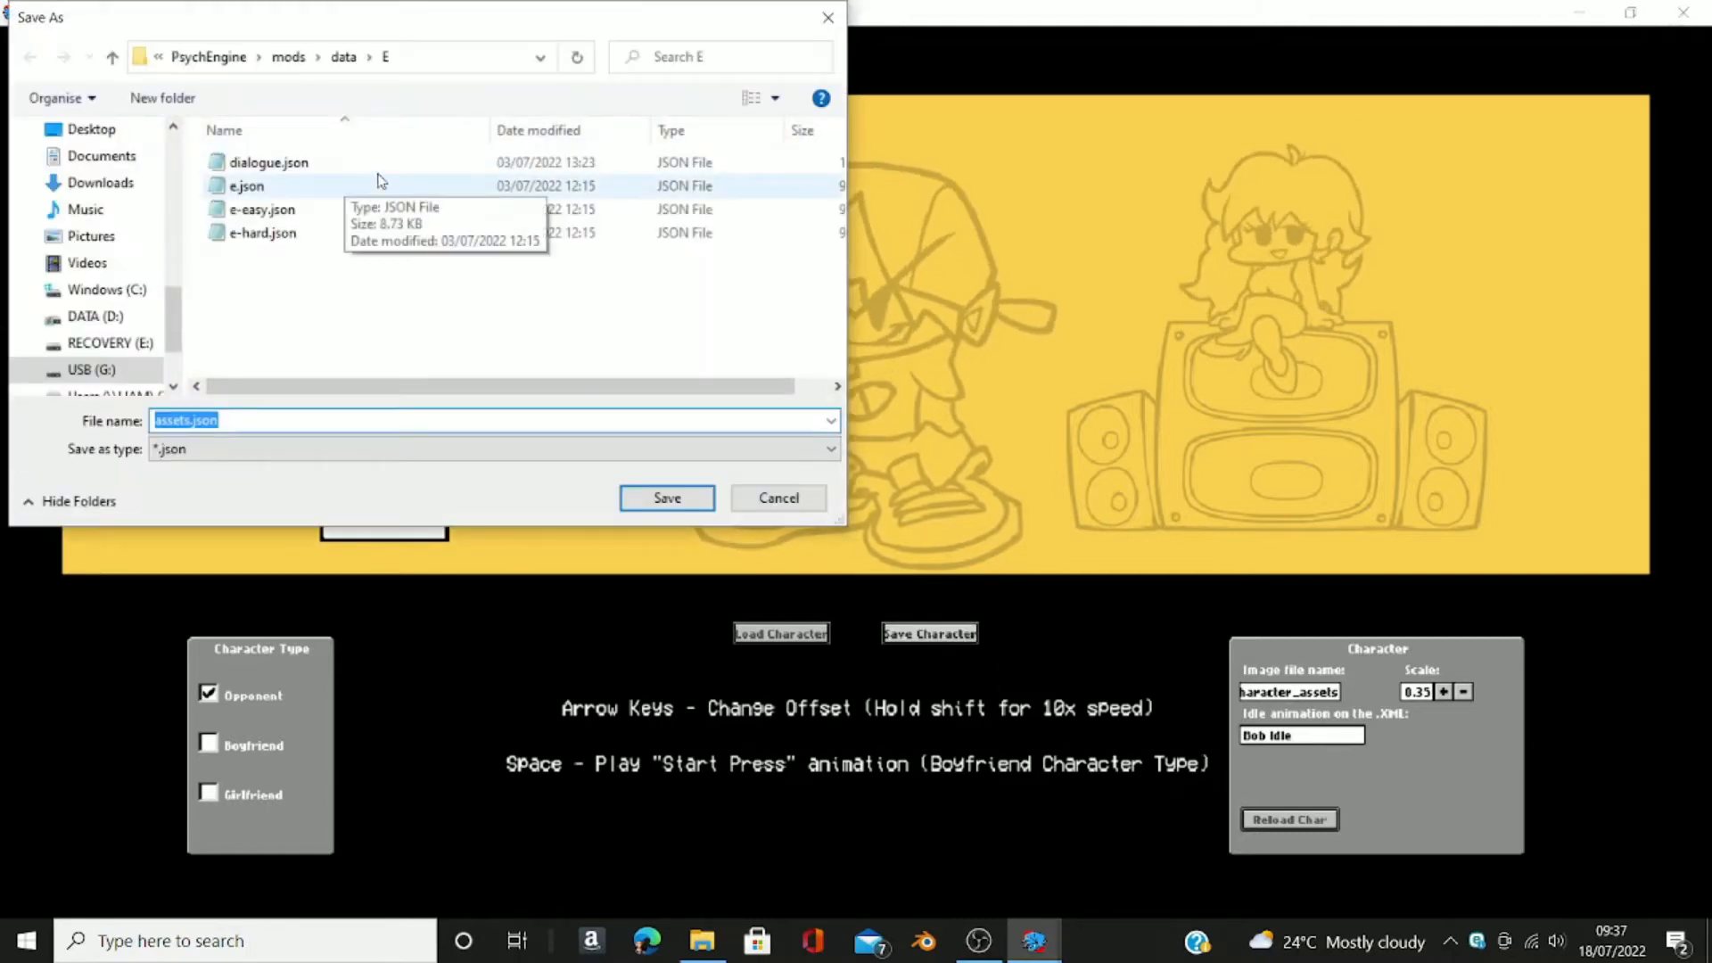
left_click(288, 56)
left_click(279, 263)
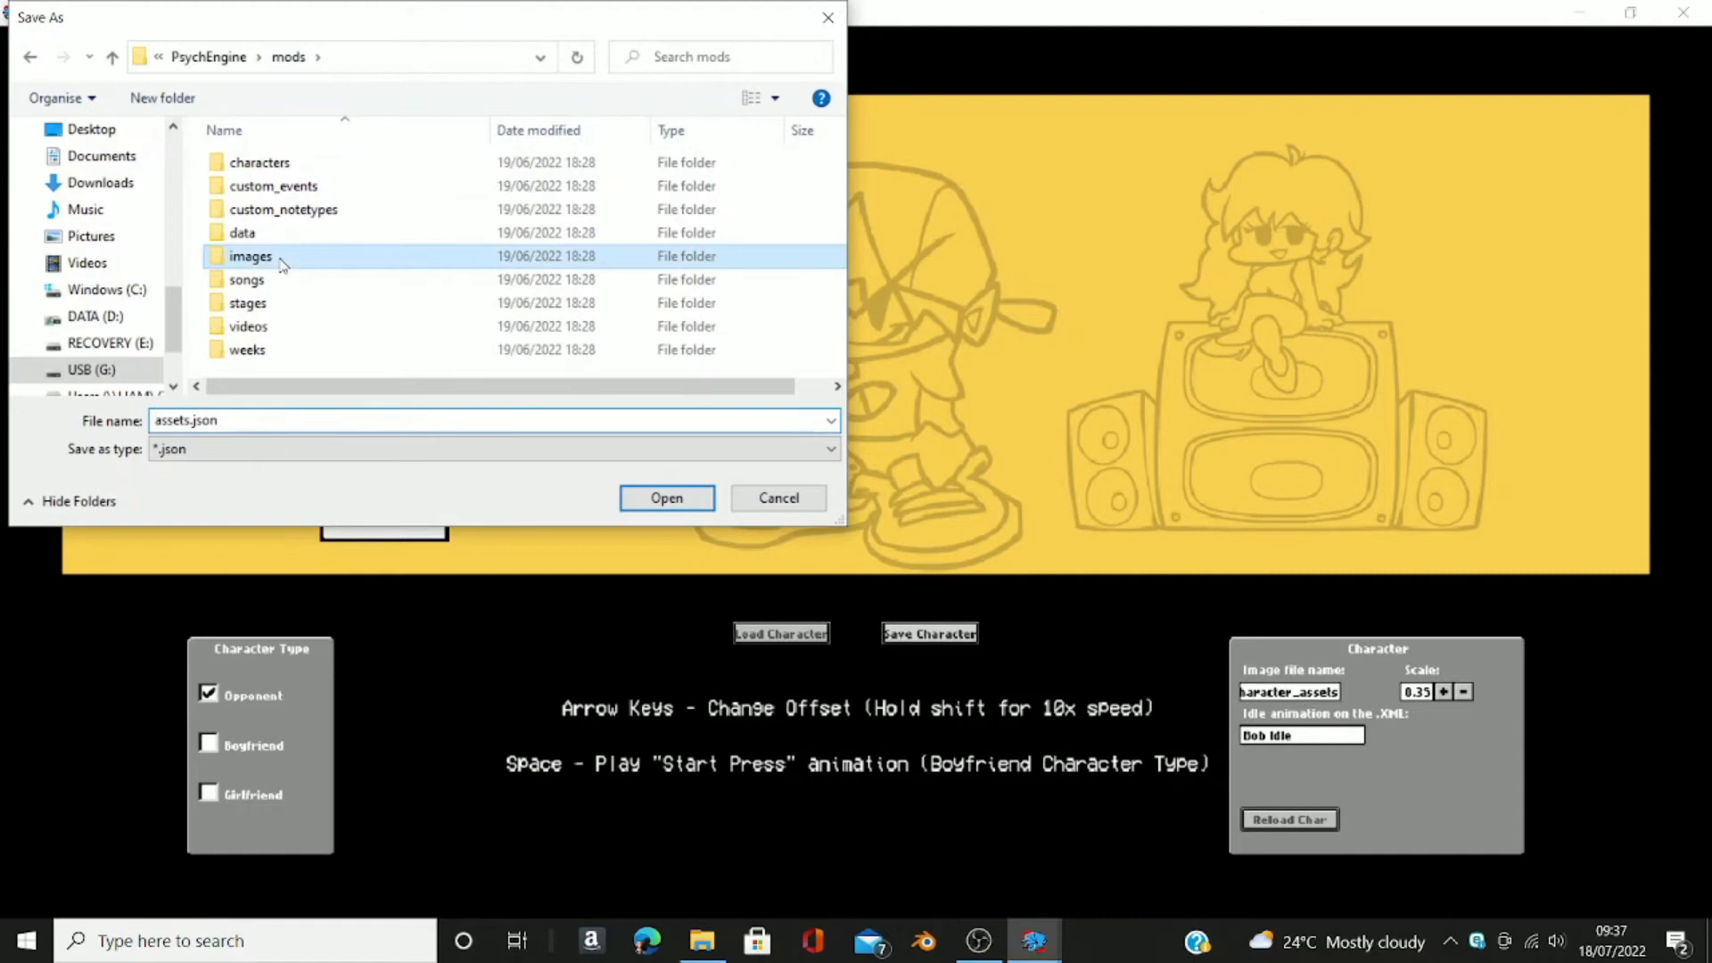
double_click(248, 262)
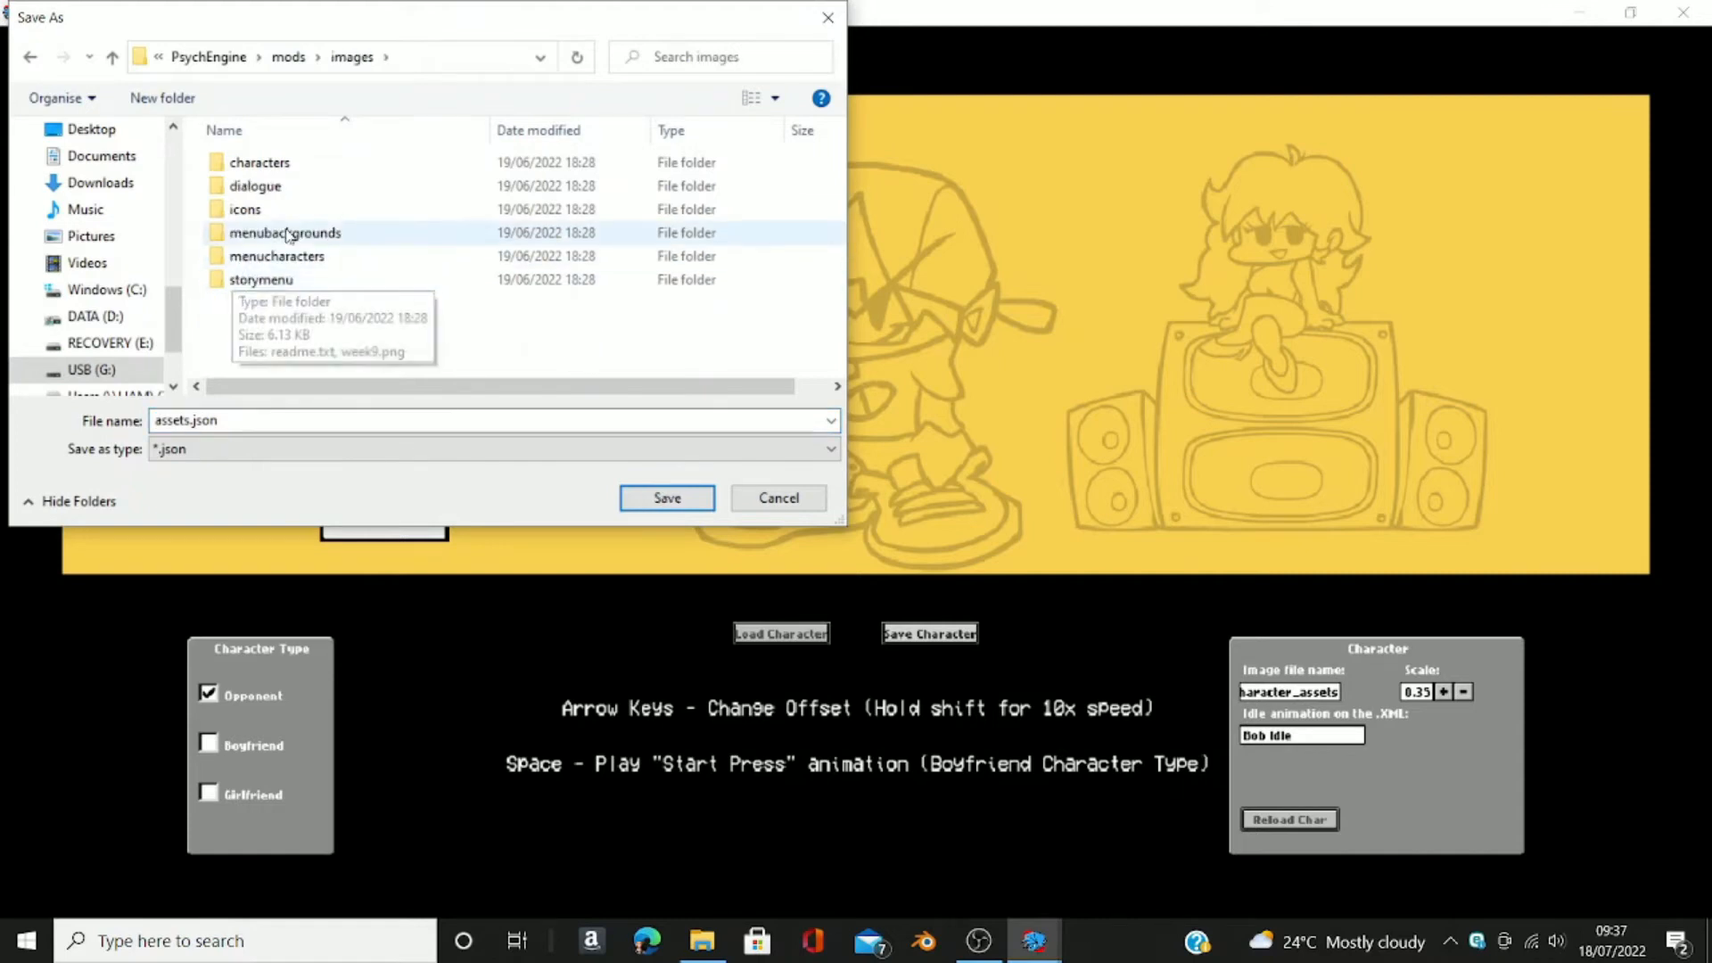
double_click(327, 260)
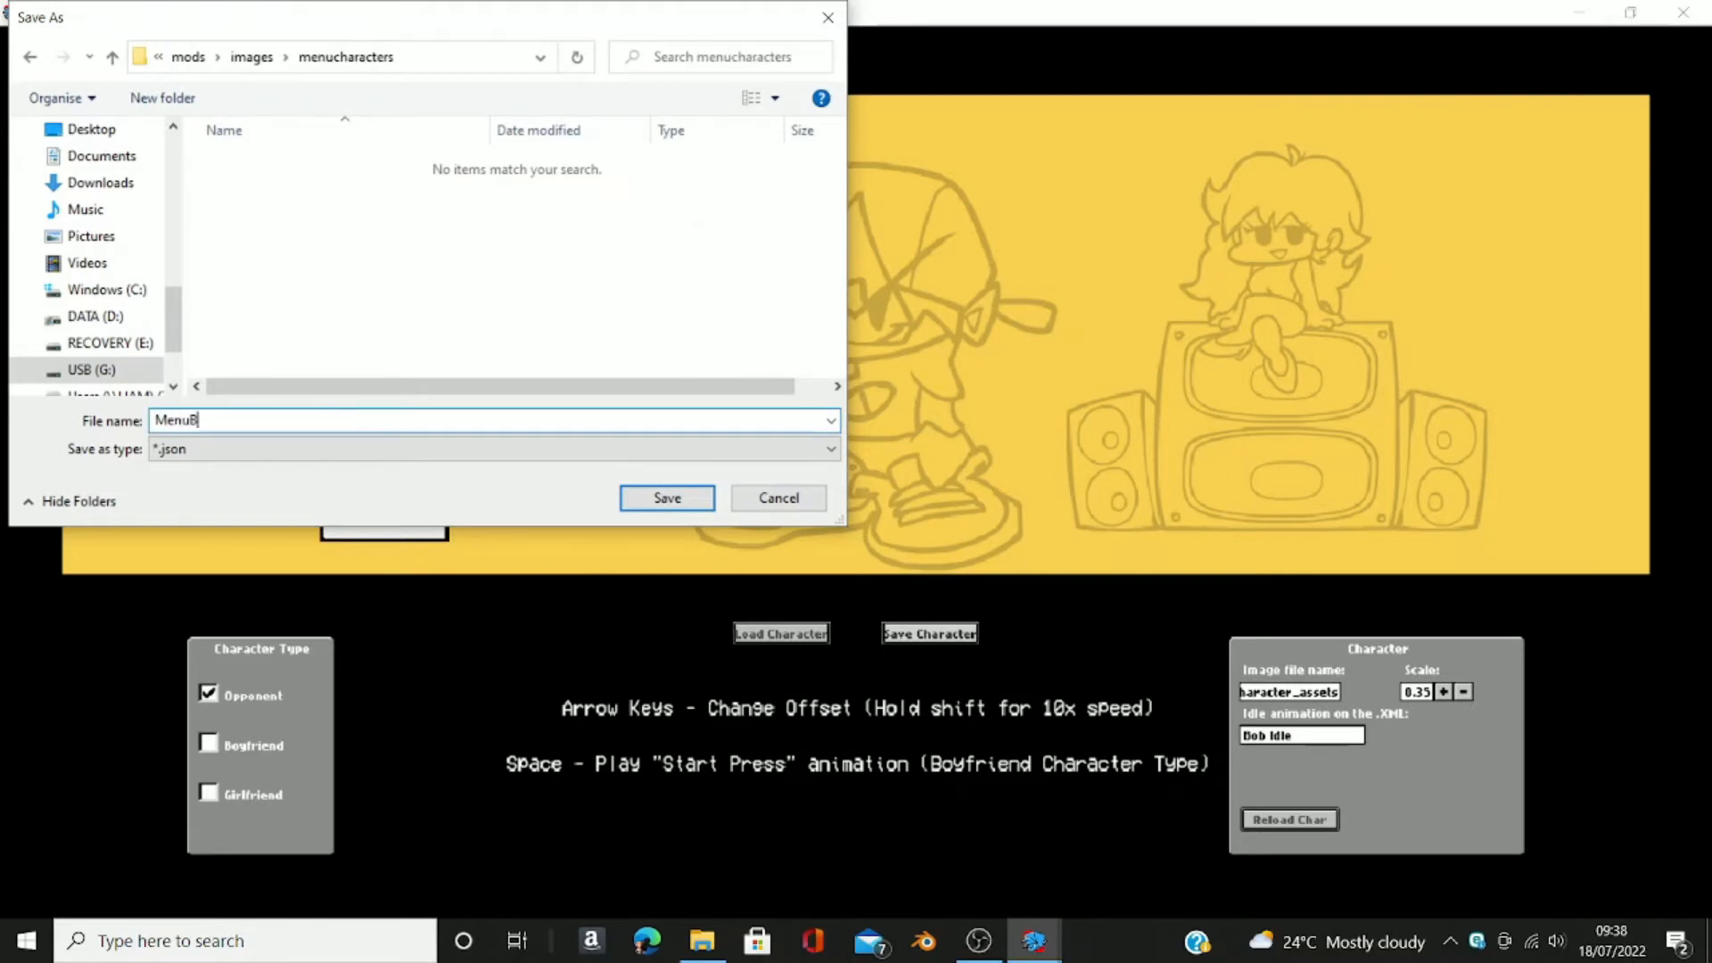
key("Return")
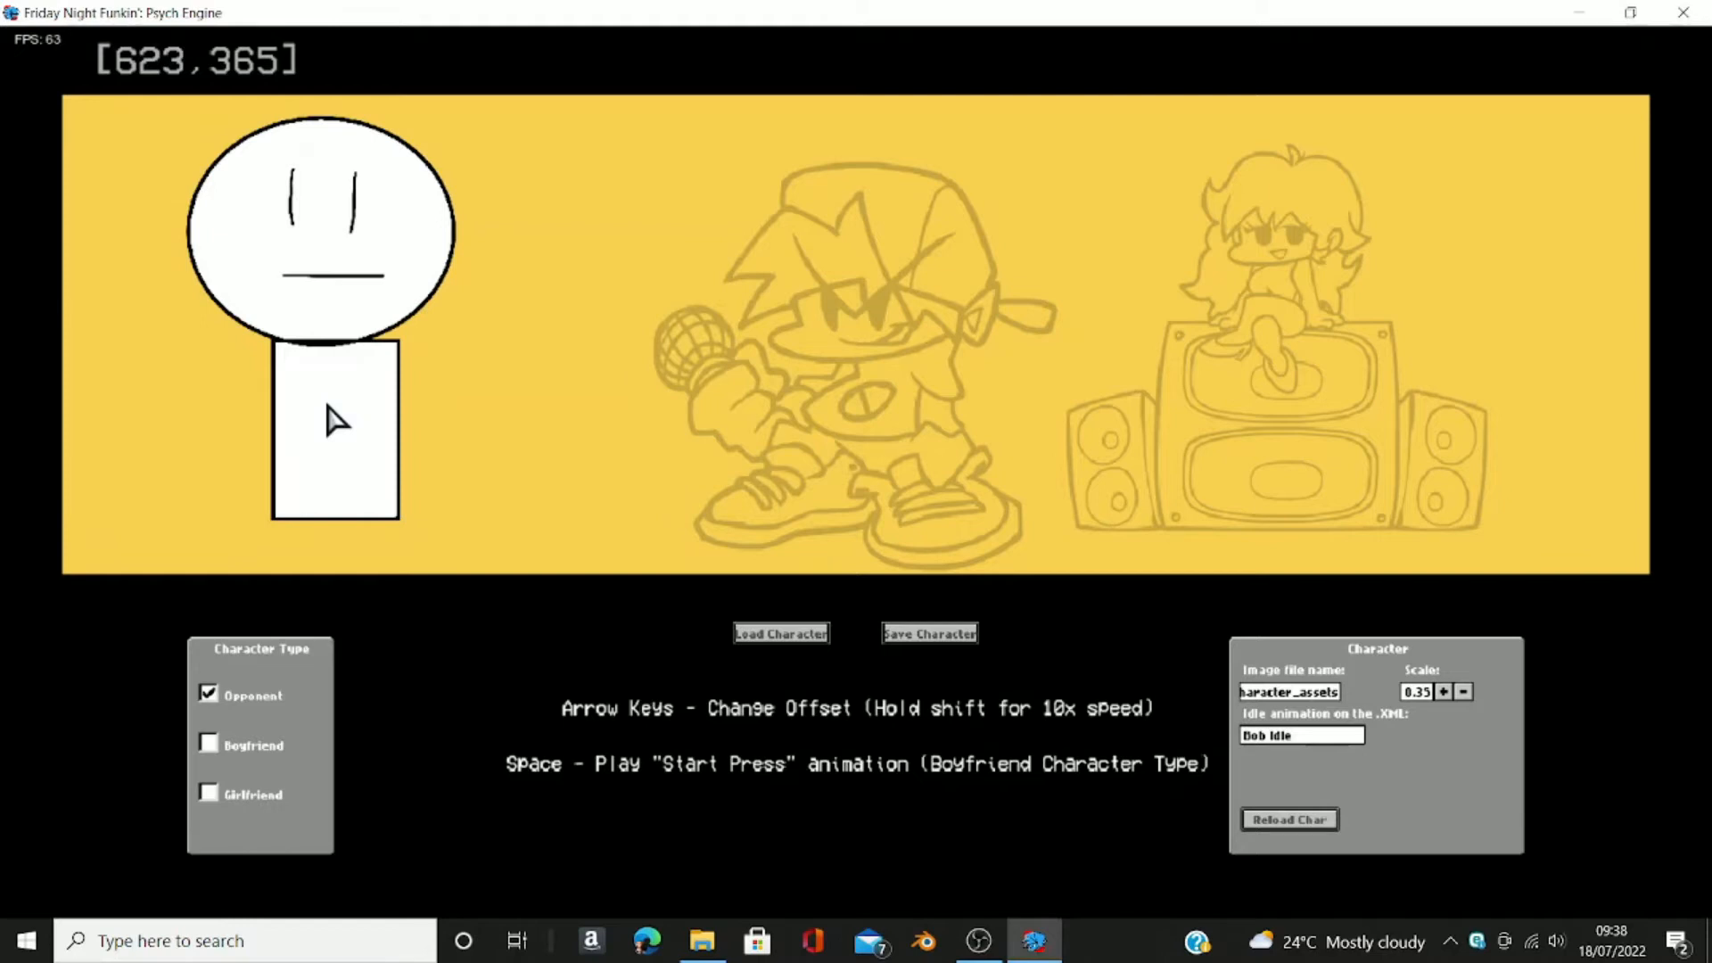
Step: Leave the Menu Character Editor and open the Week Editor
key("Escape")
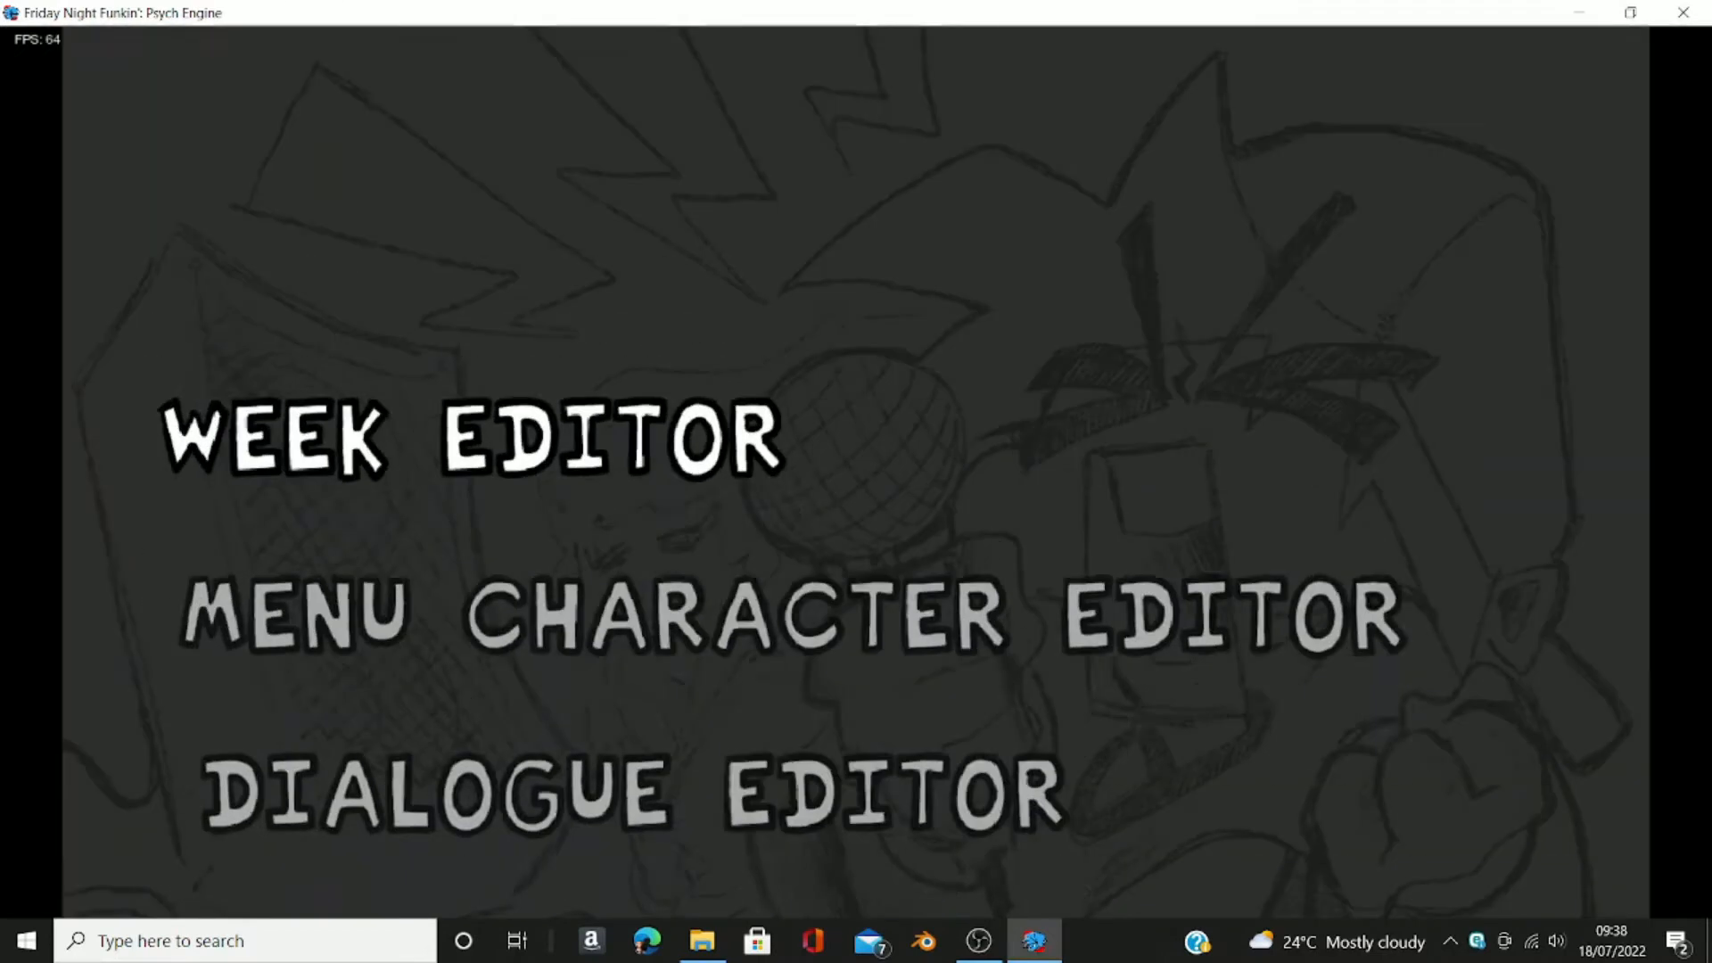
key("Down")
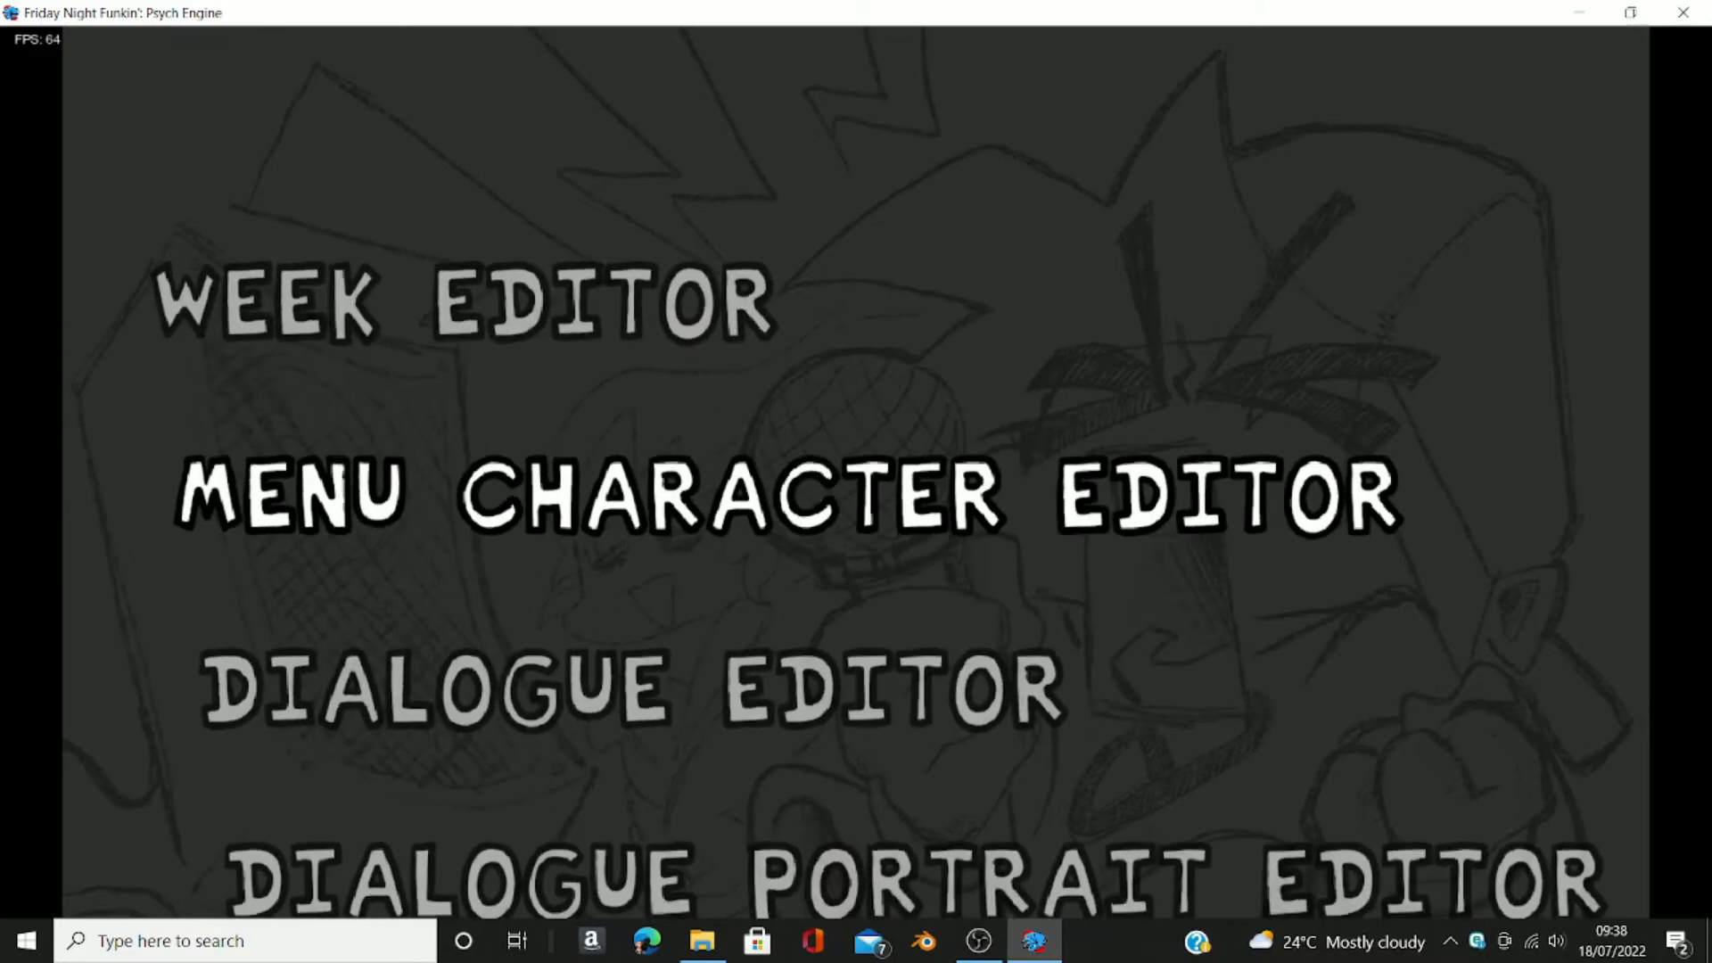
key("Up")
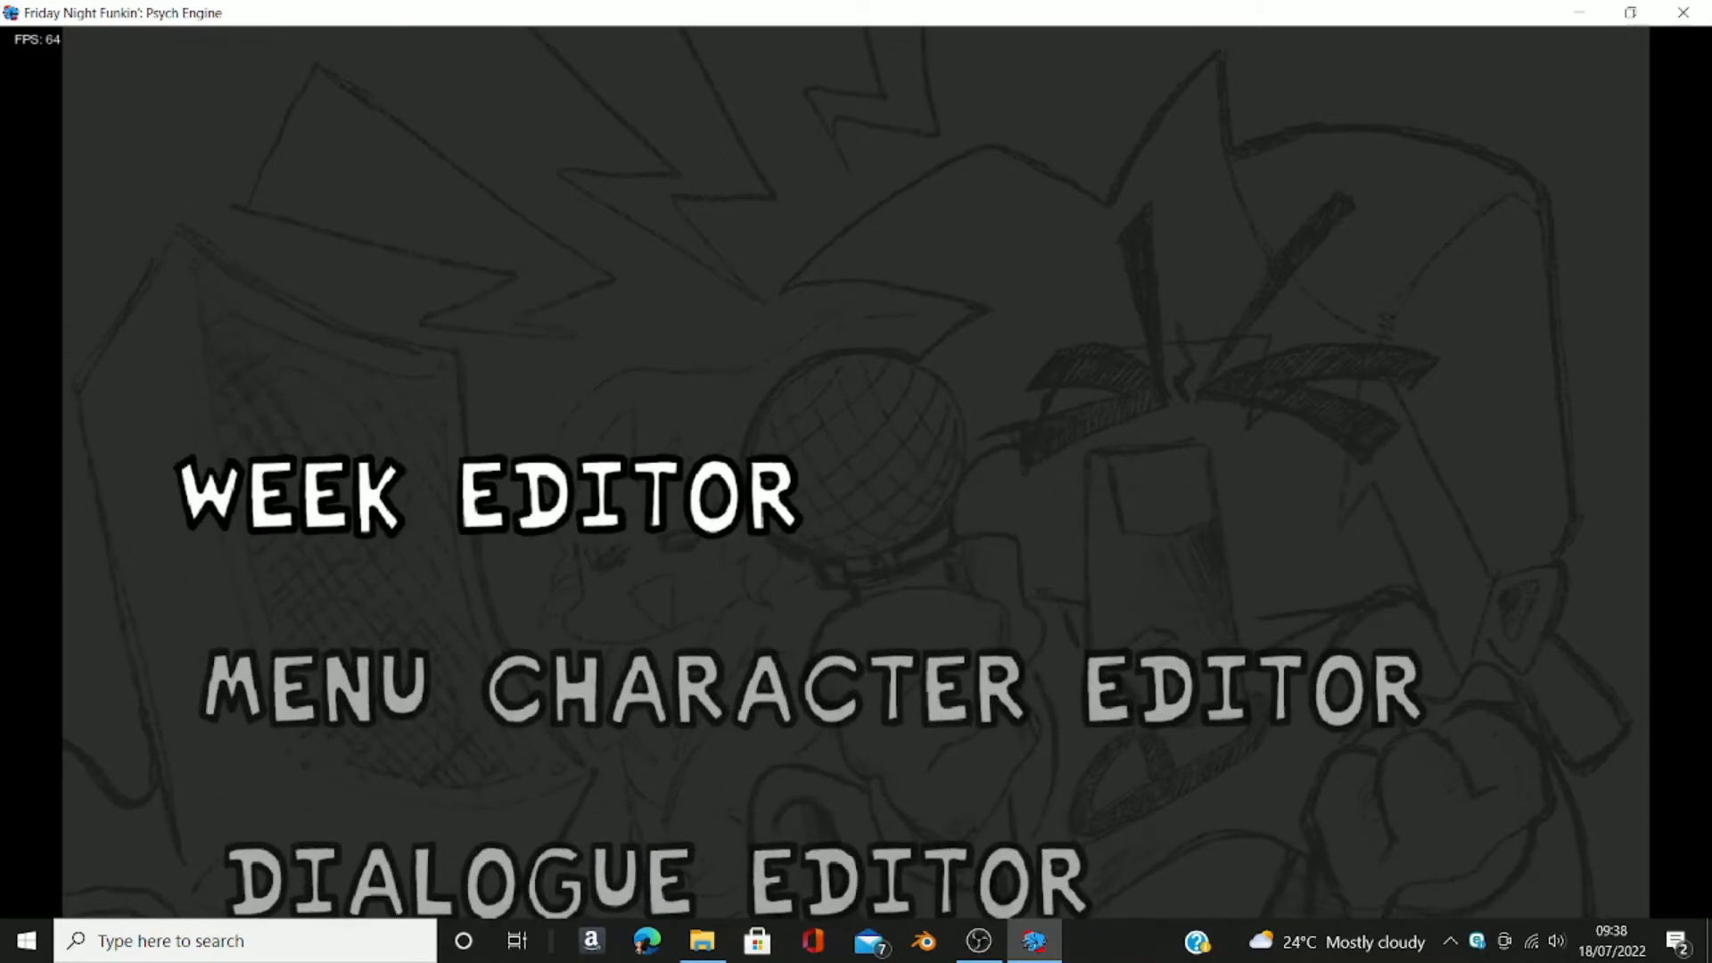
key("Return")
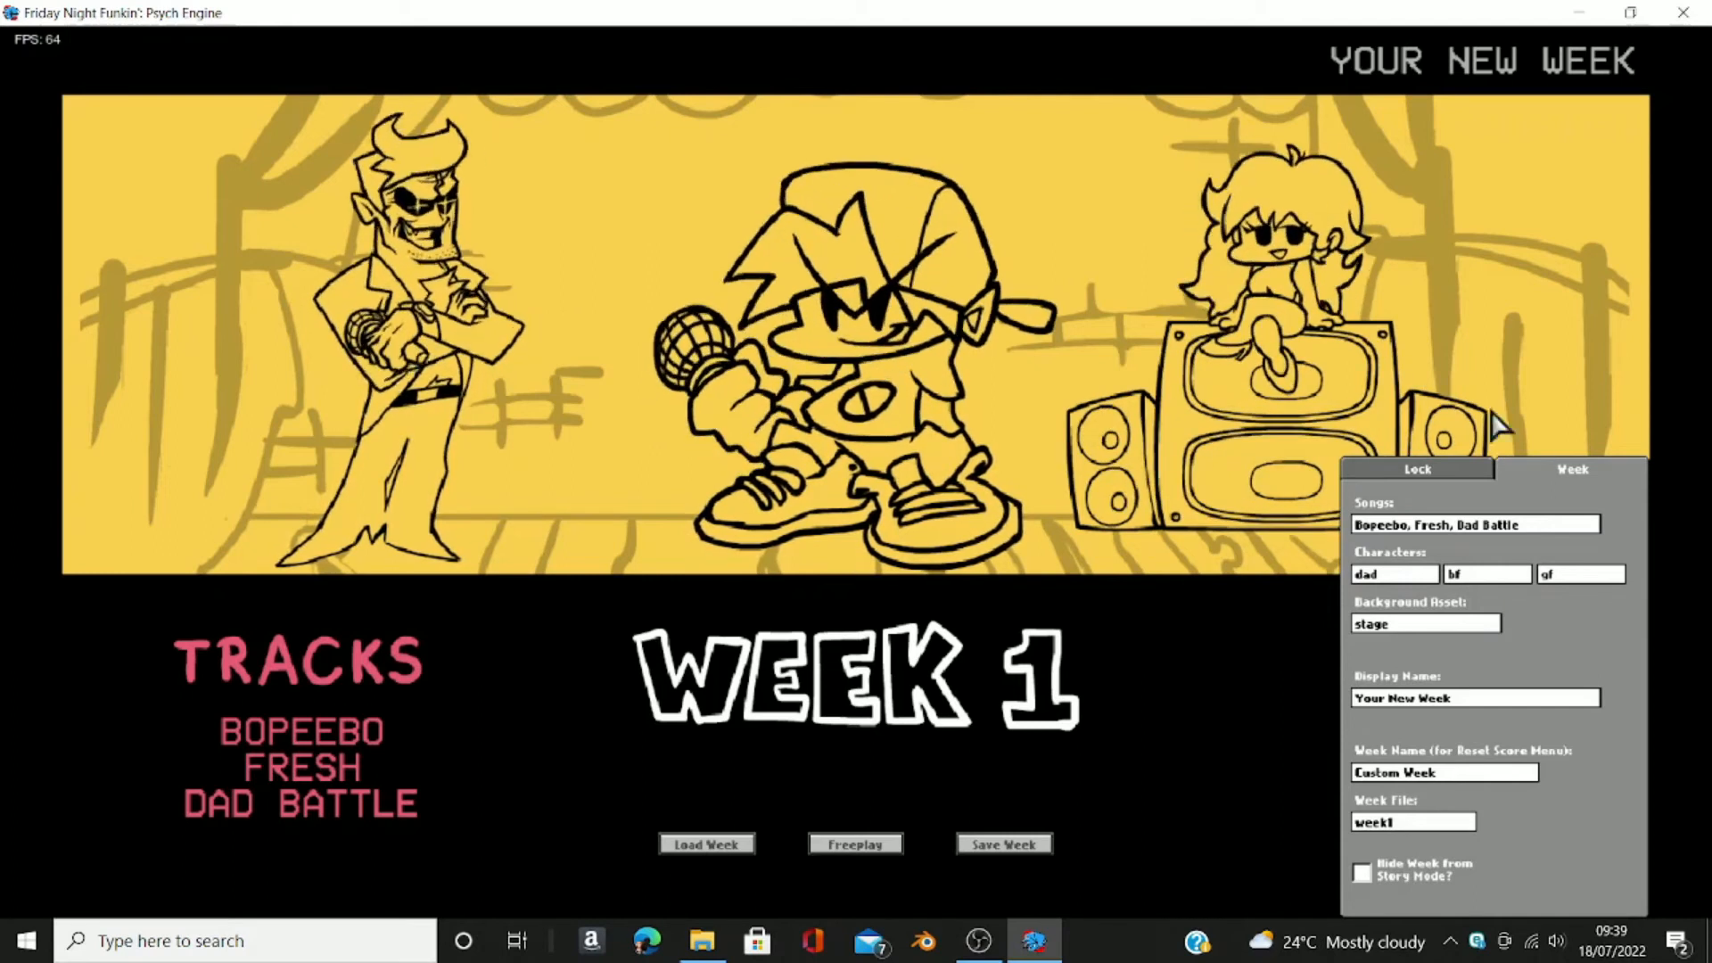
Step: Replace the week's song list with the single entry "E,"
left_click(1536, 528)
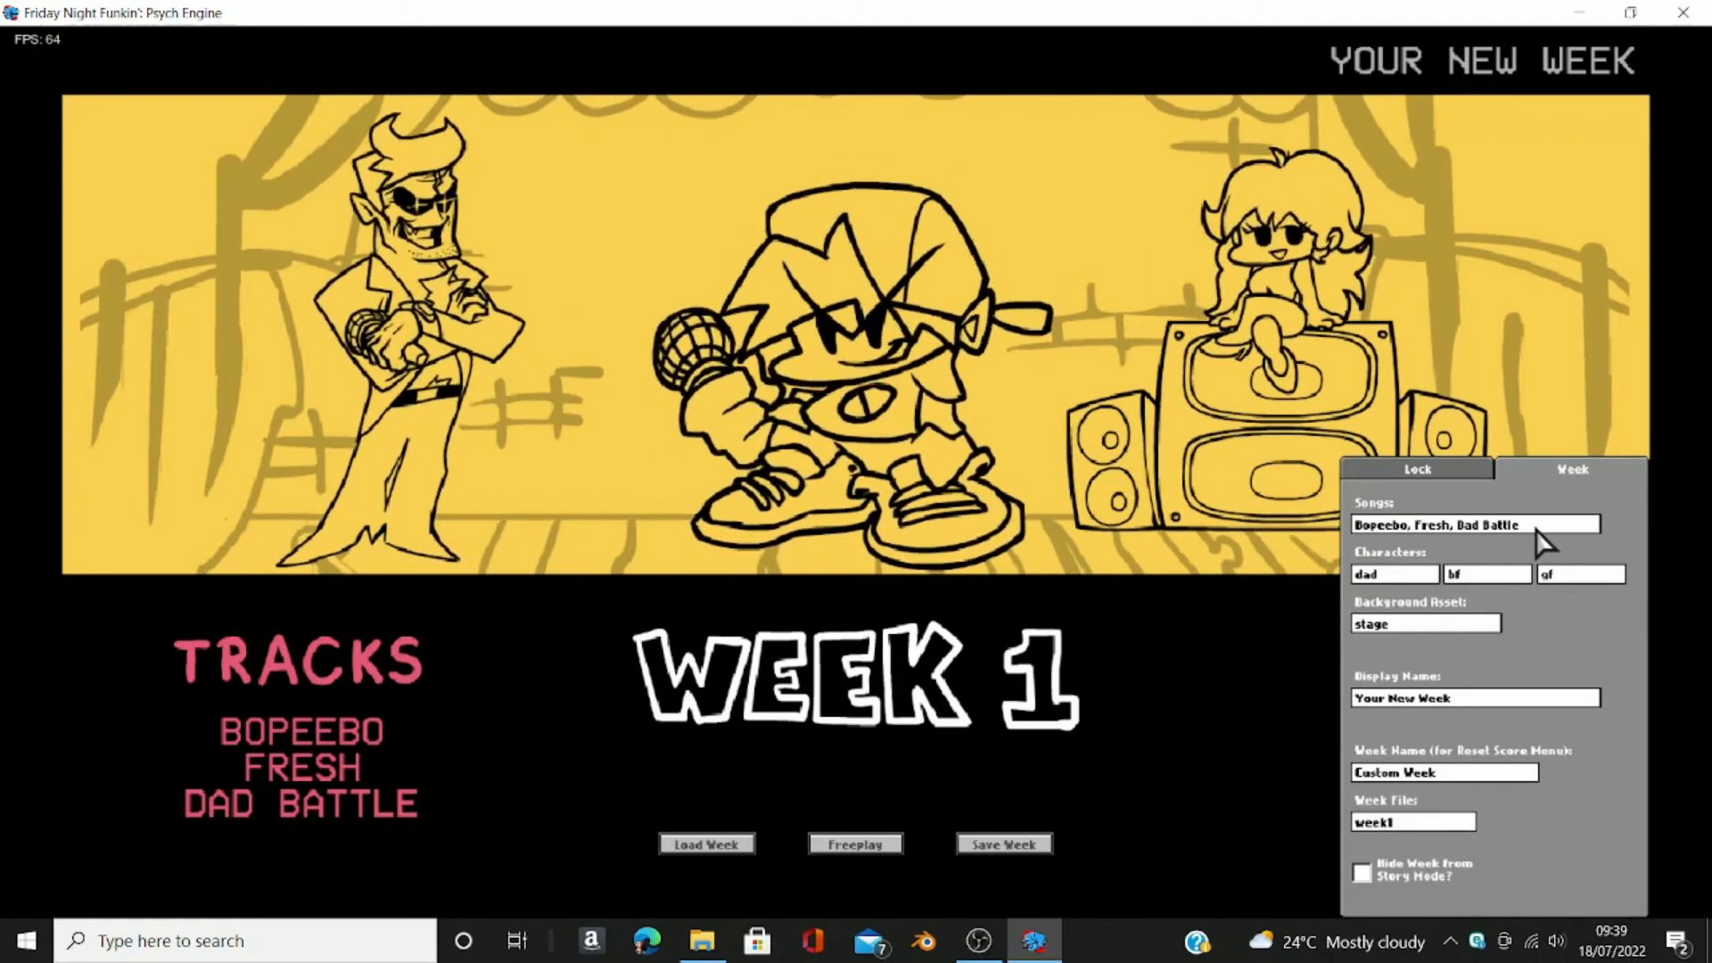
key("BackSpace")
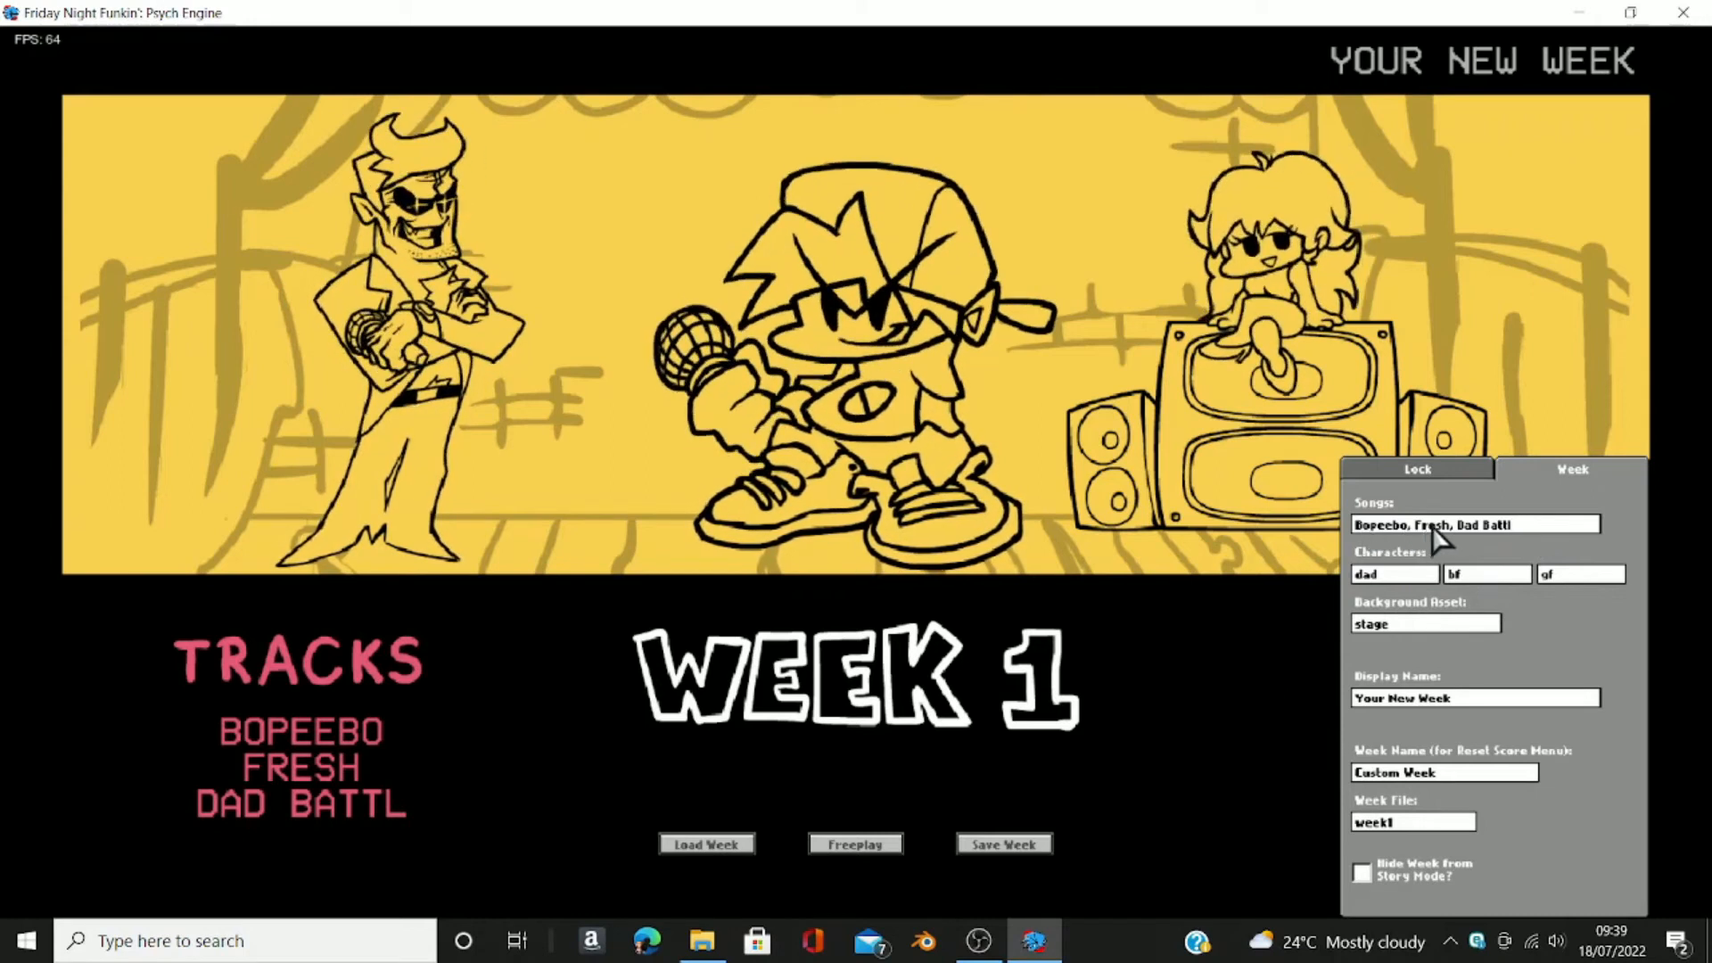
key("BackSpace")
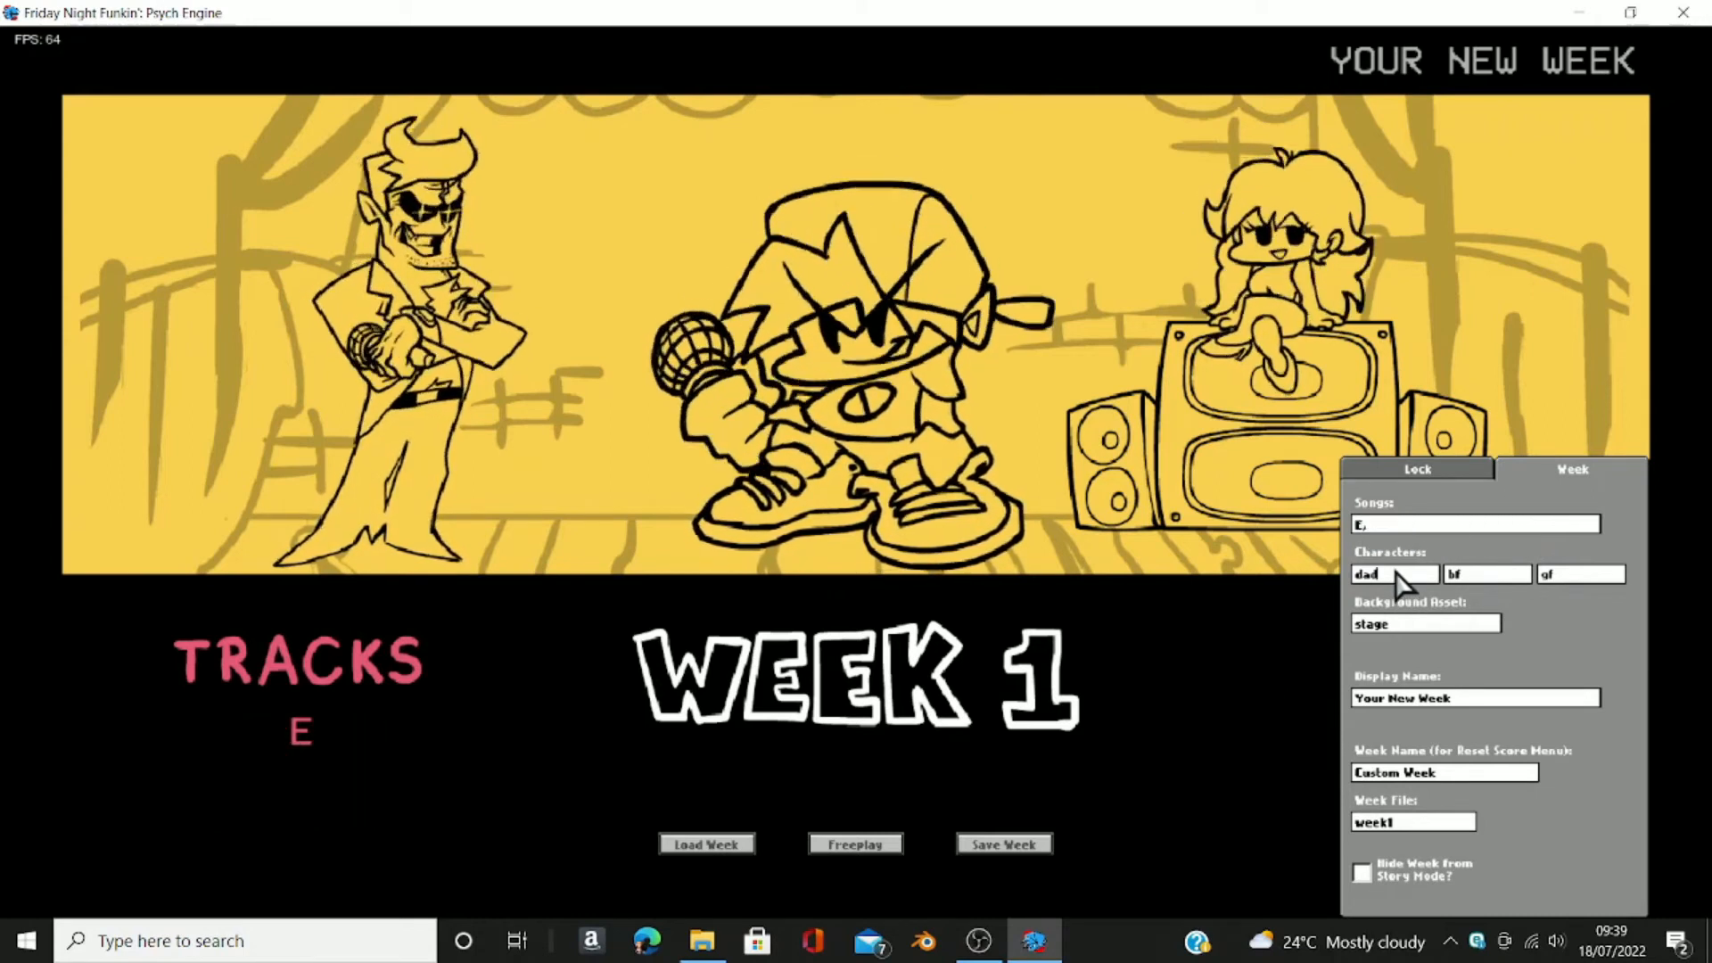
Step: Replace the week's opponent character dad with MenuBob
left_click(1395, 573)
key("BackSpace")
key("BackSpace")
key("BackSpace")
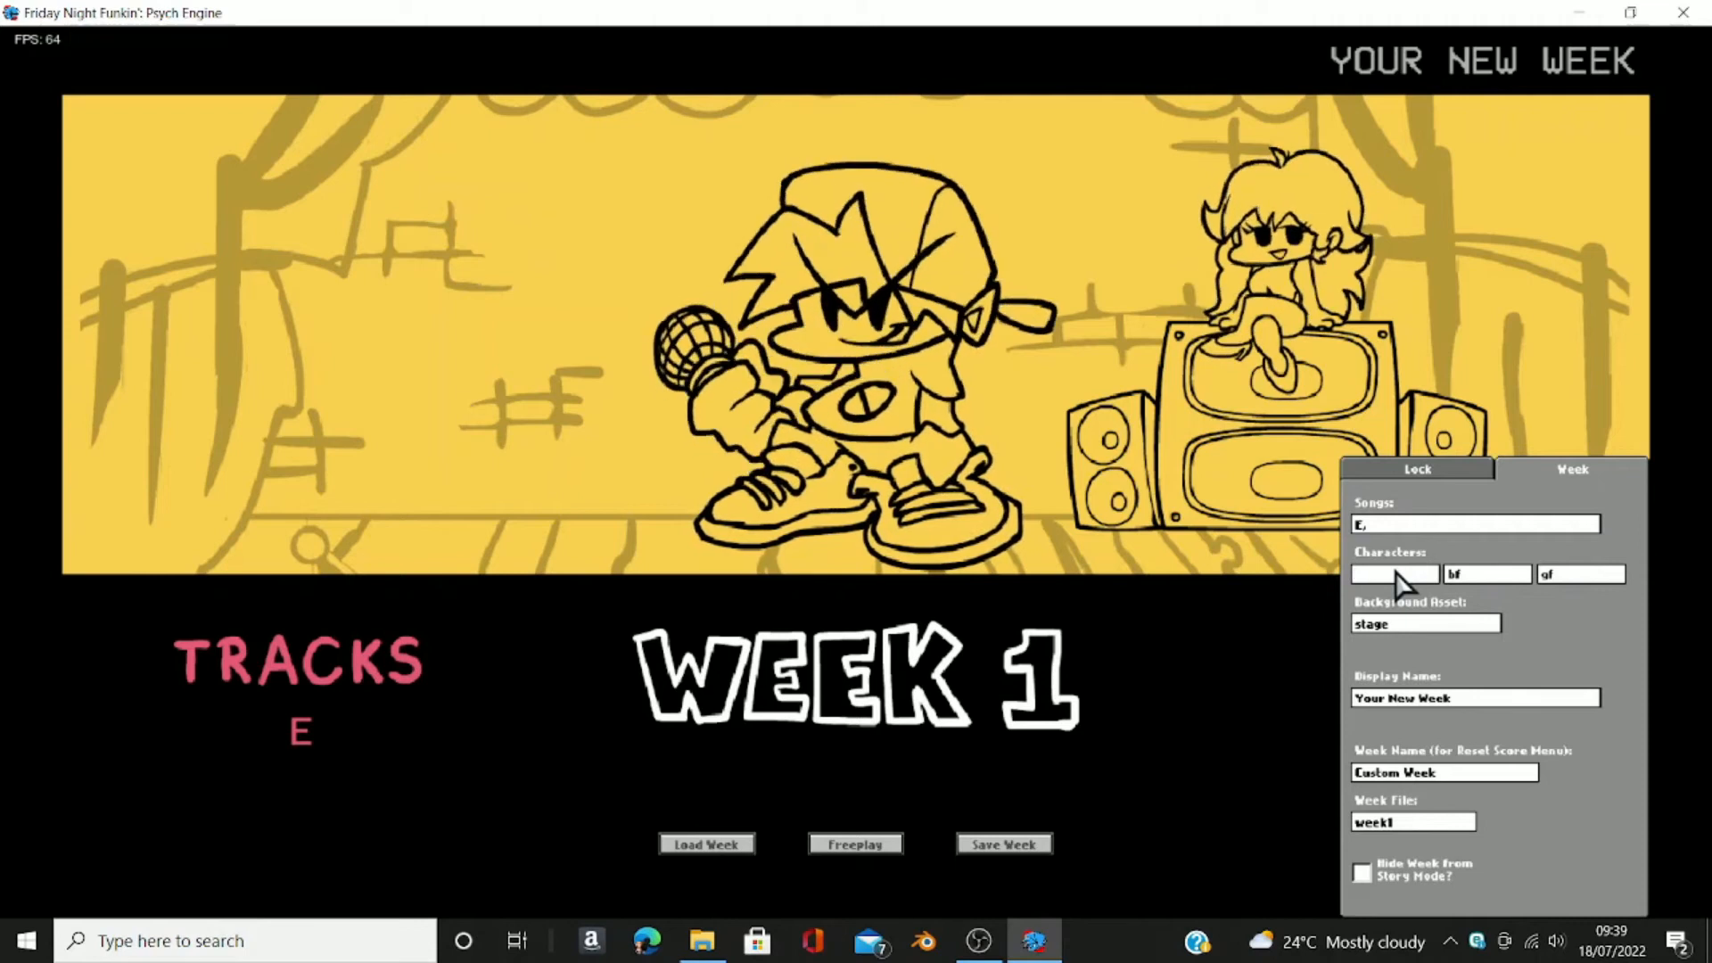
type("MenuB")
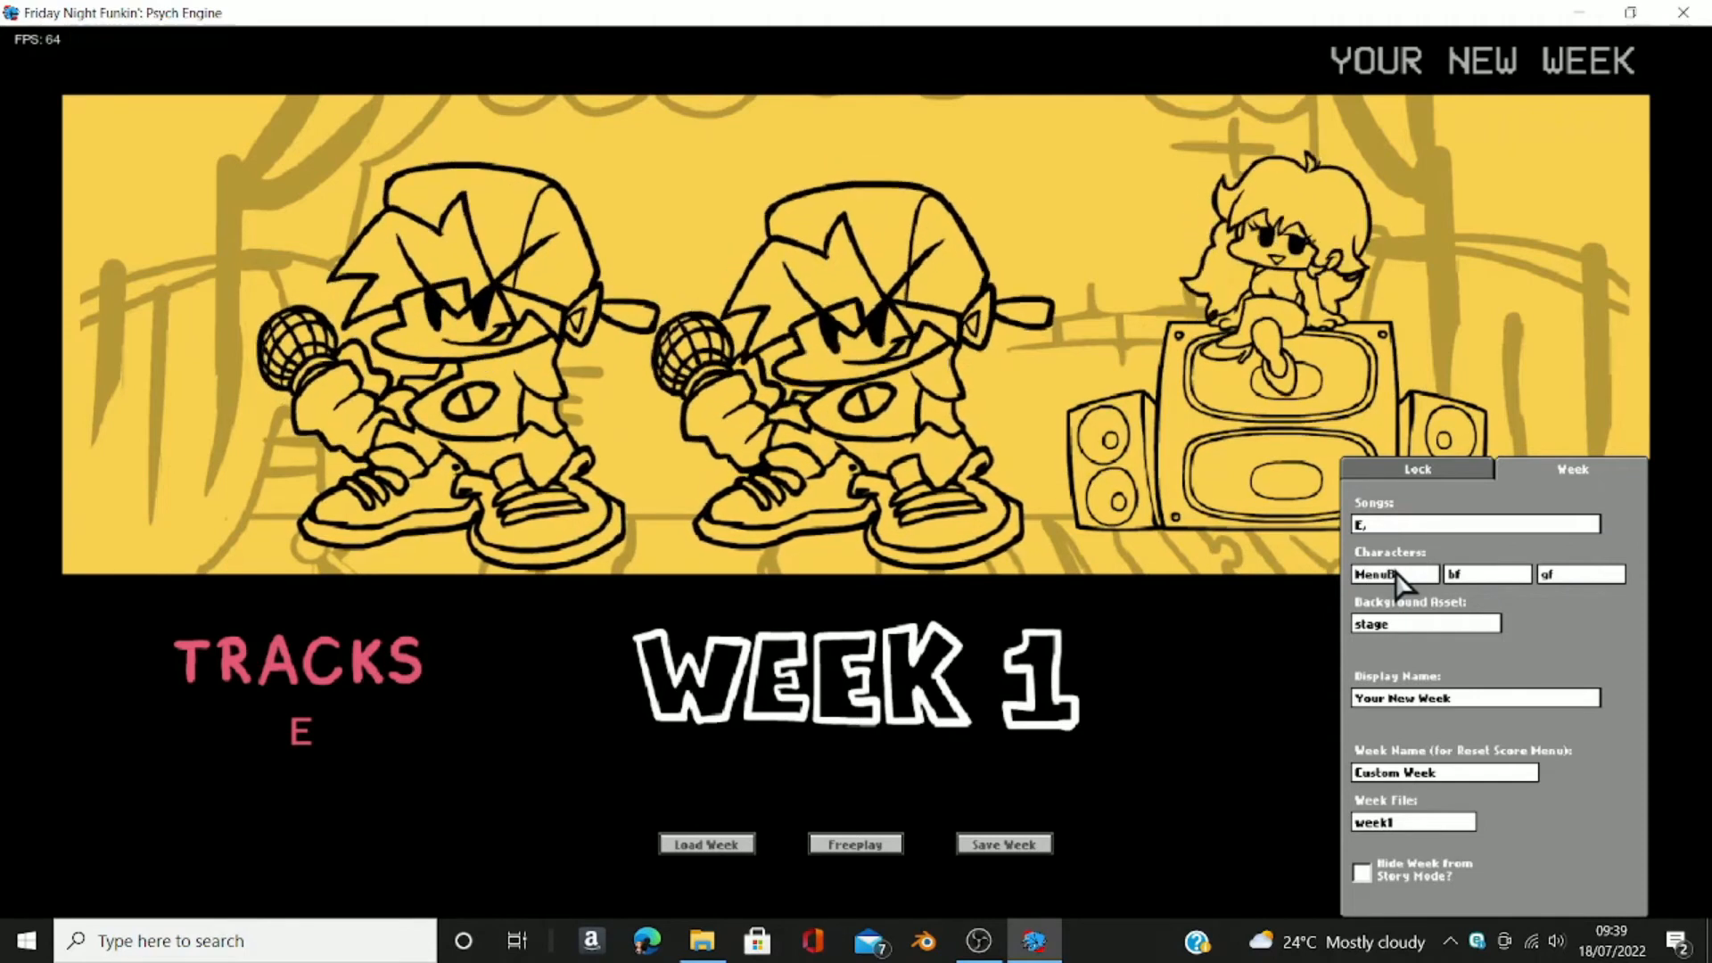
type("ob")
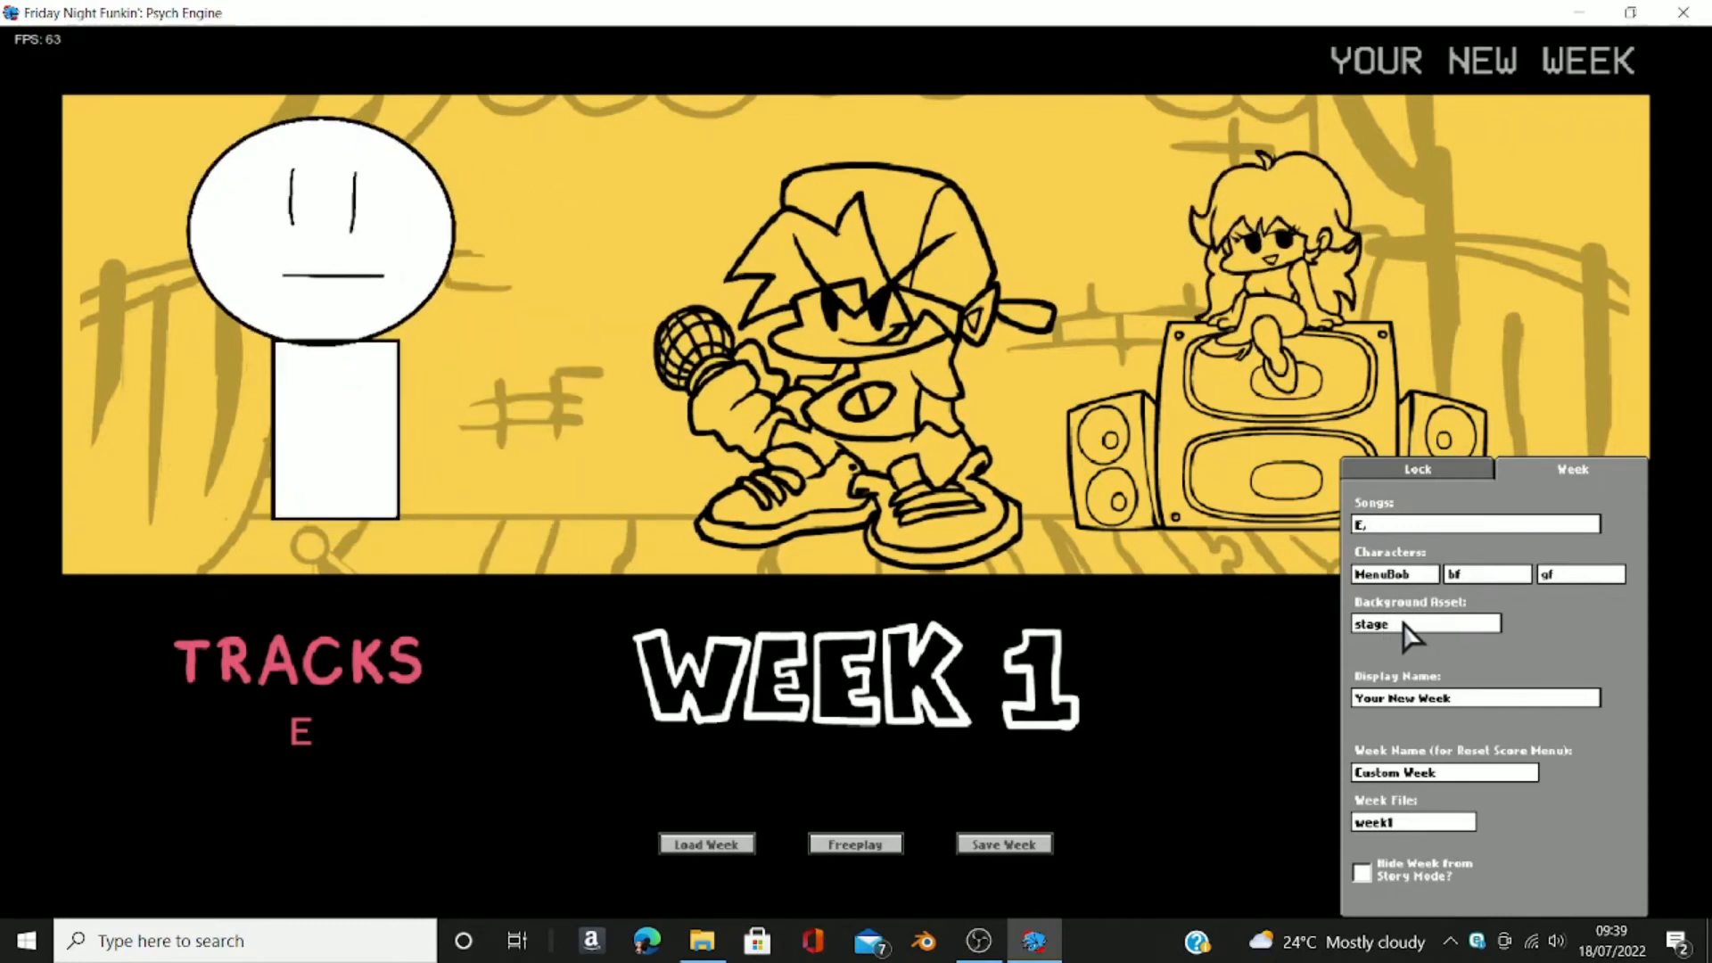
Step: Check the mods/images/menubackgrounds folder for background assets and return to the Week Editor
left_click(1403, 622)
left_click(713, 937)
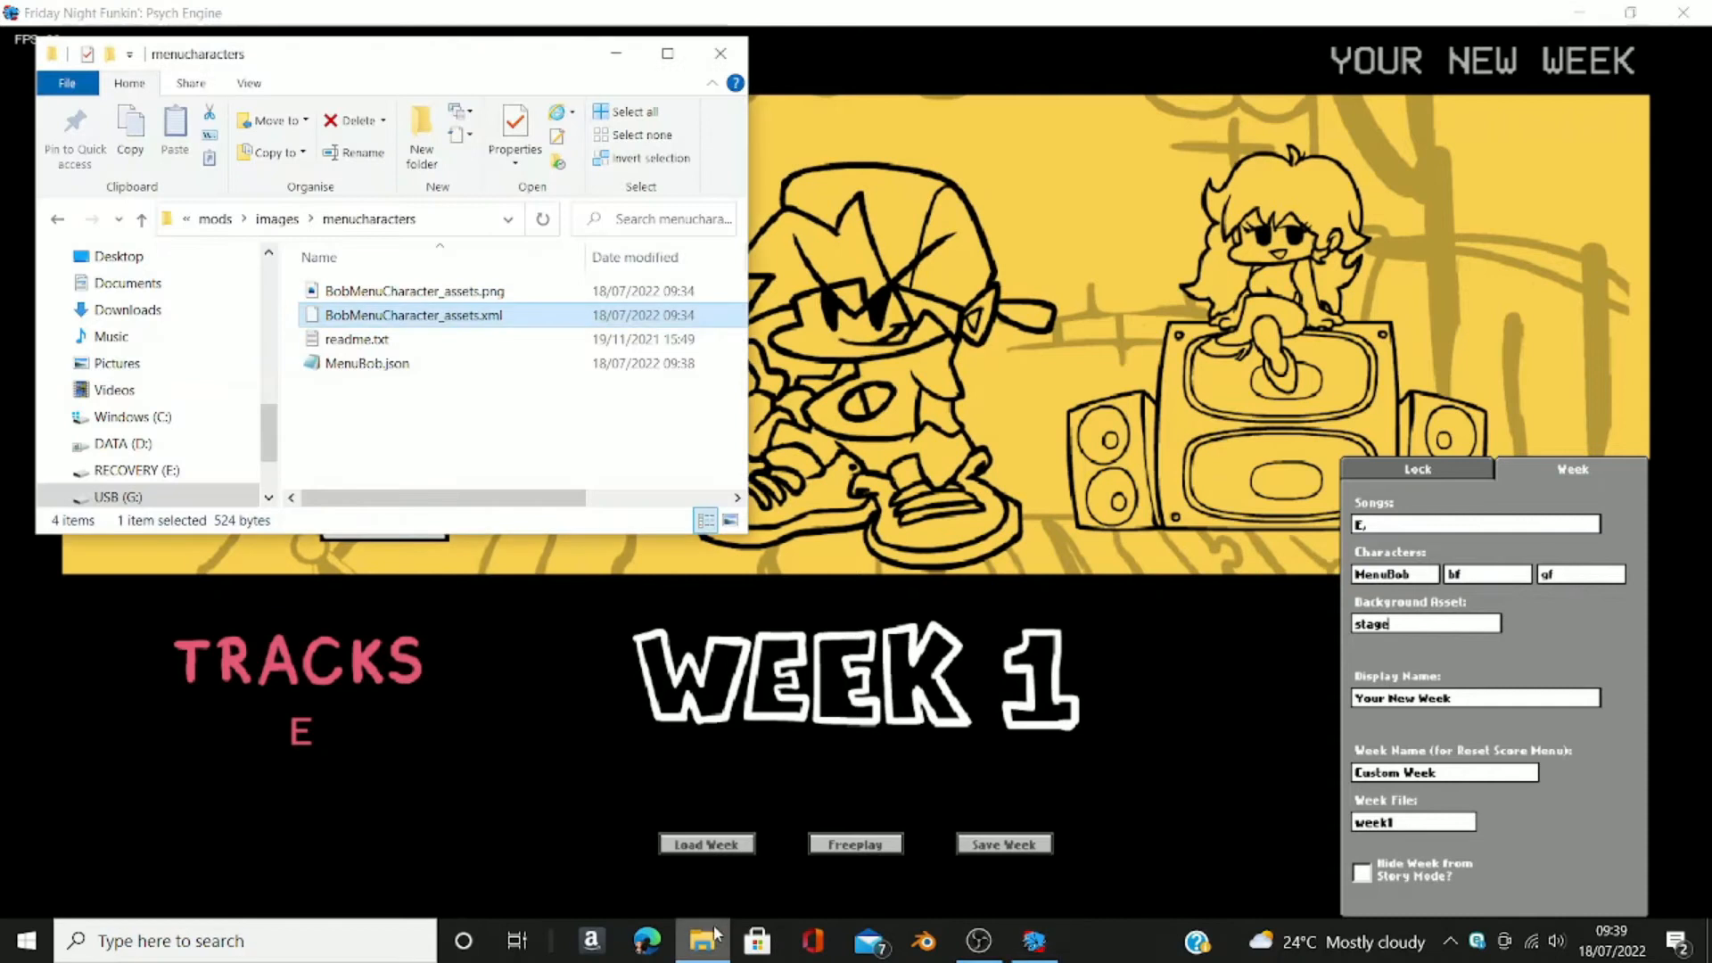
left_click(667, 53)
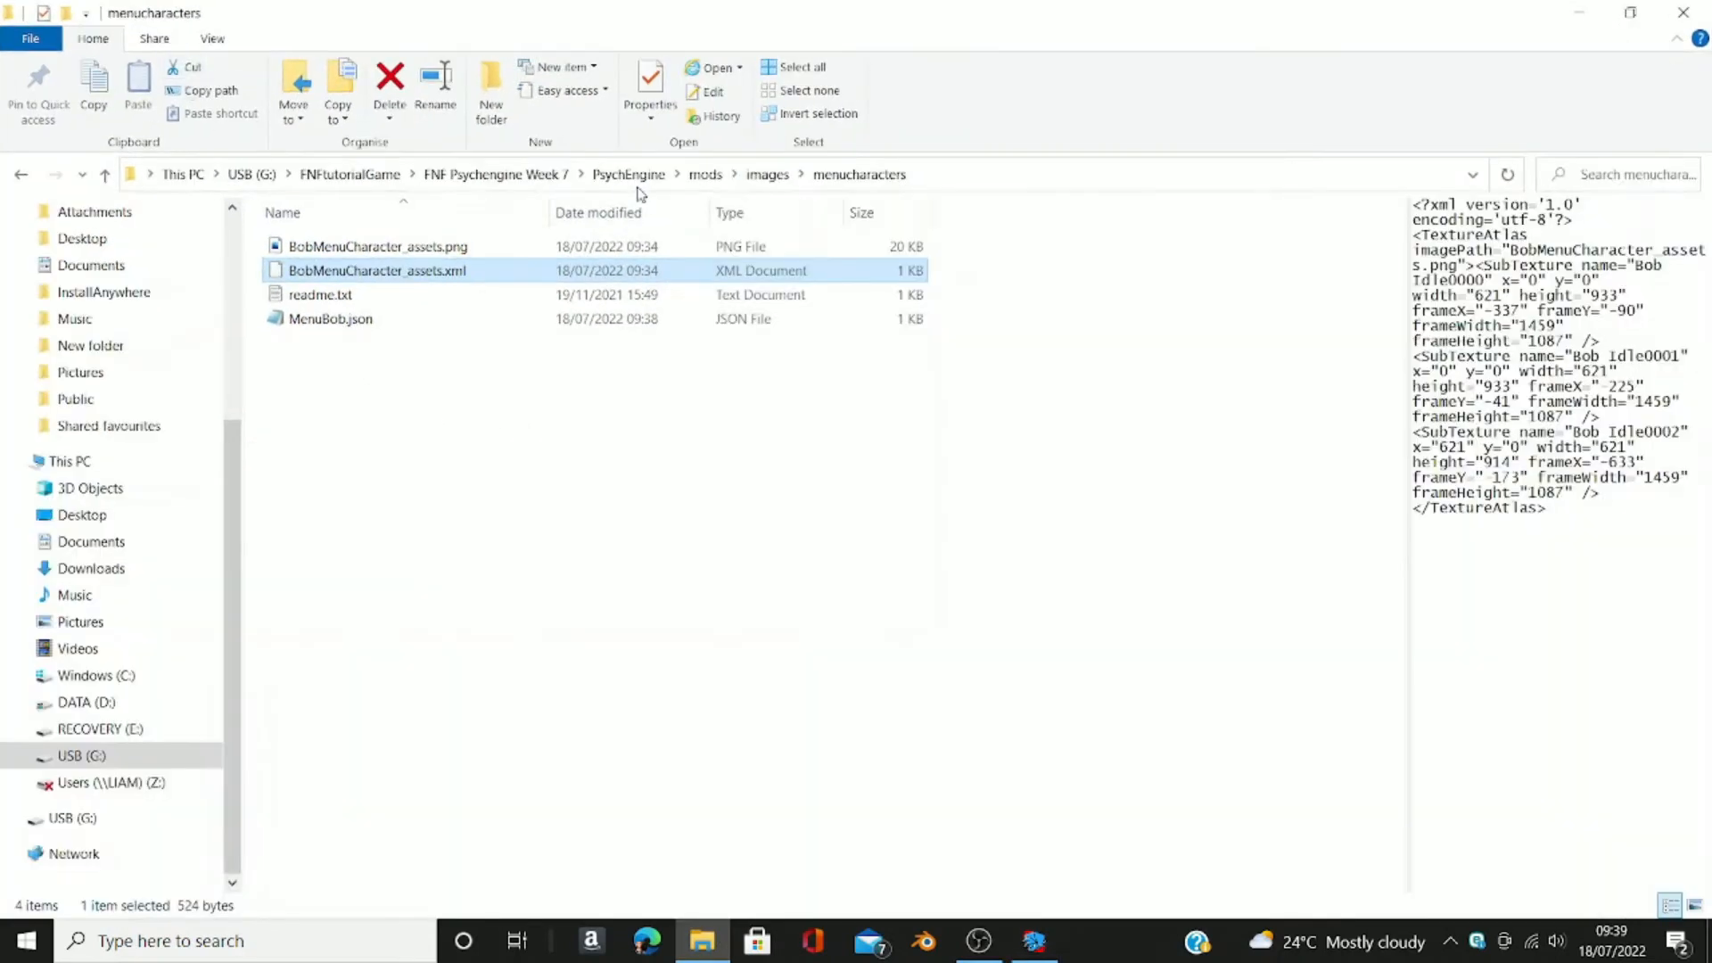
left_click(707, 174)
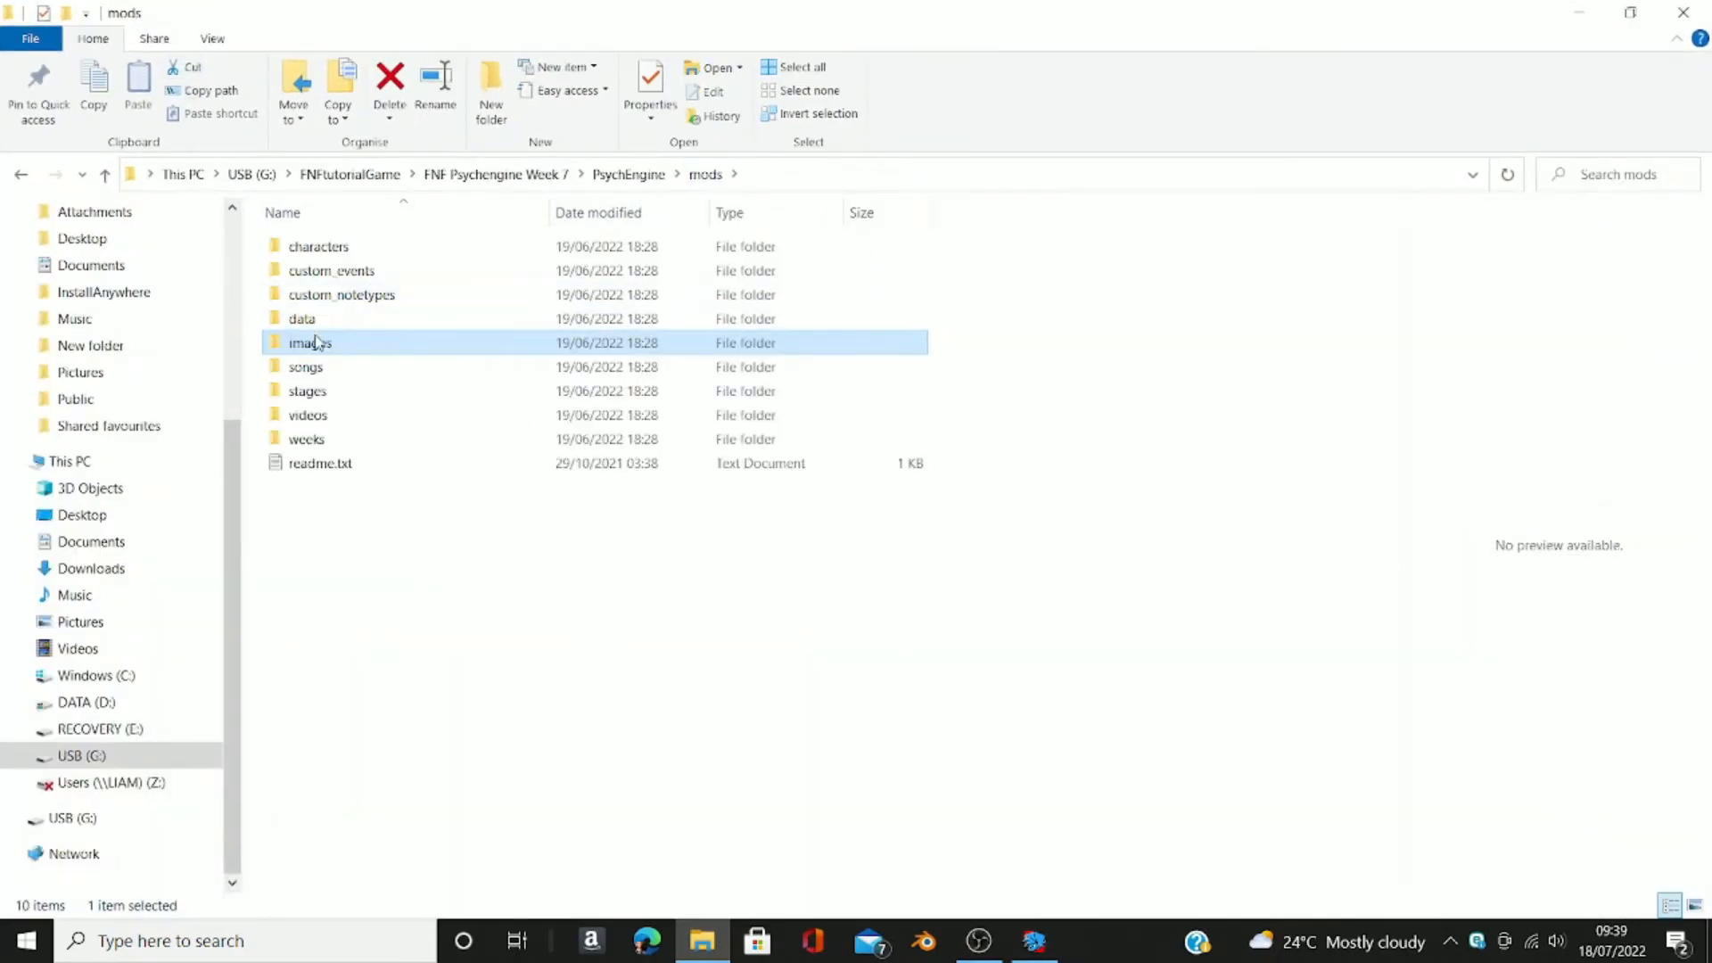
double_click(316, 343)
double_click(351, 321)
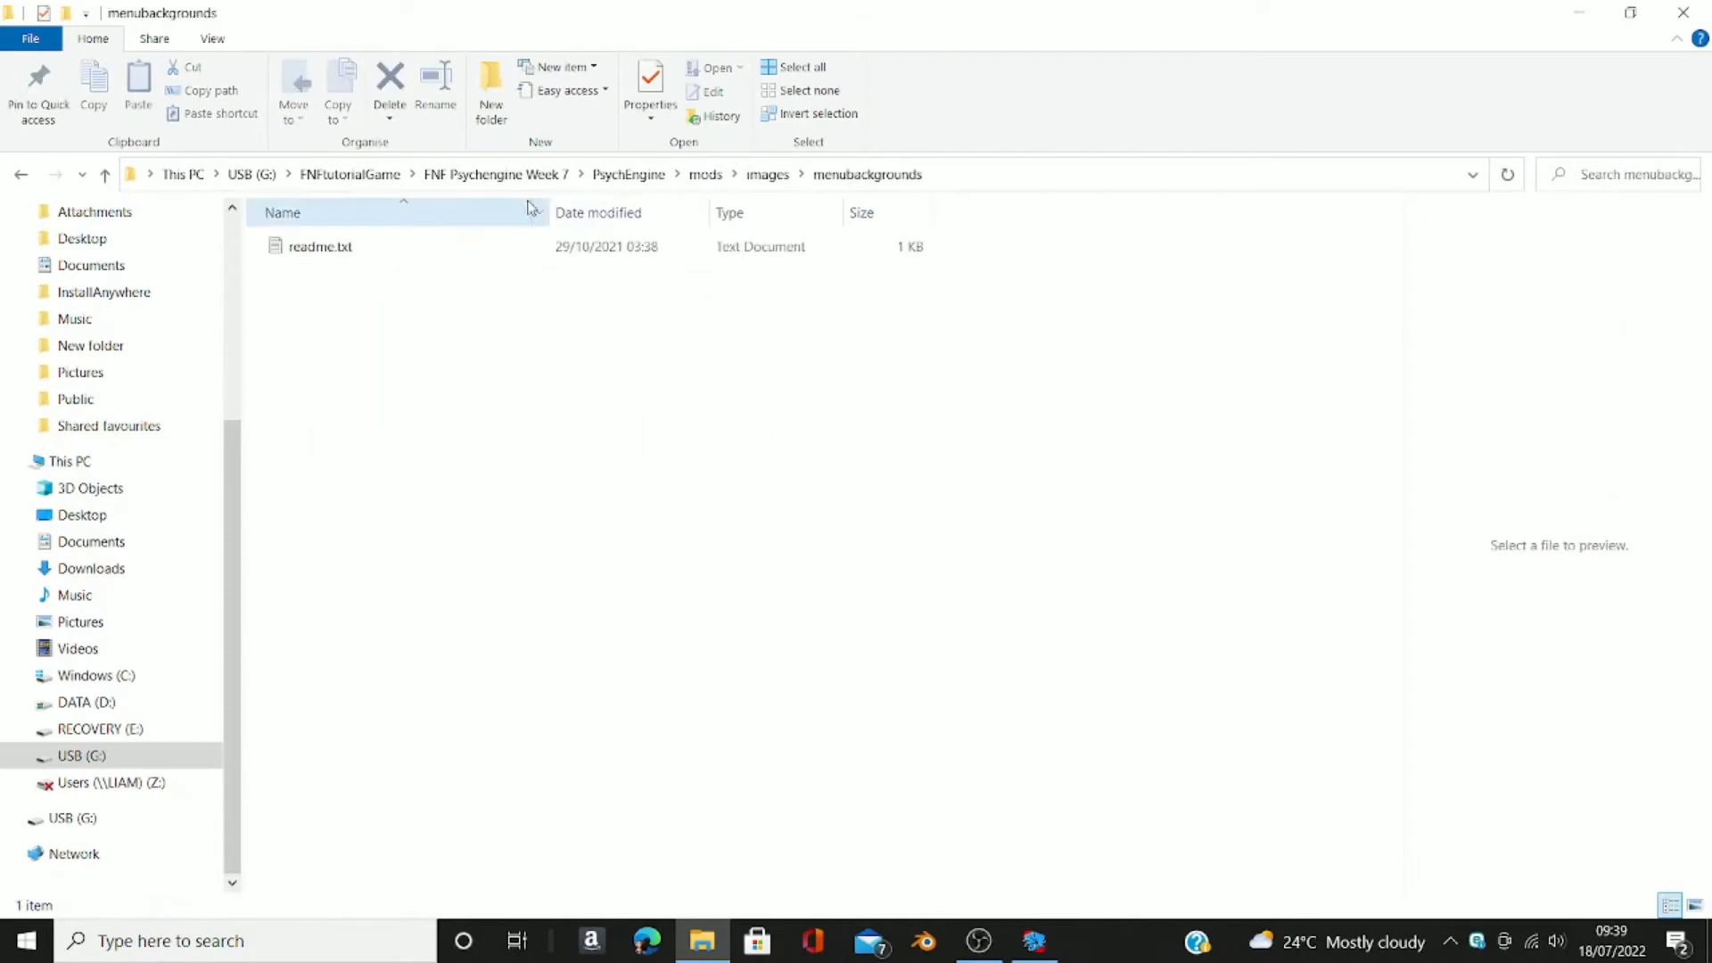
left_click(1052, 936)
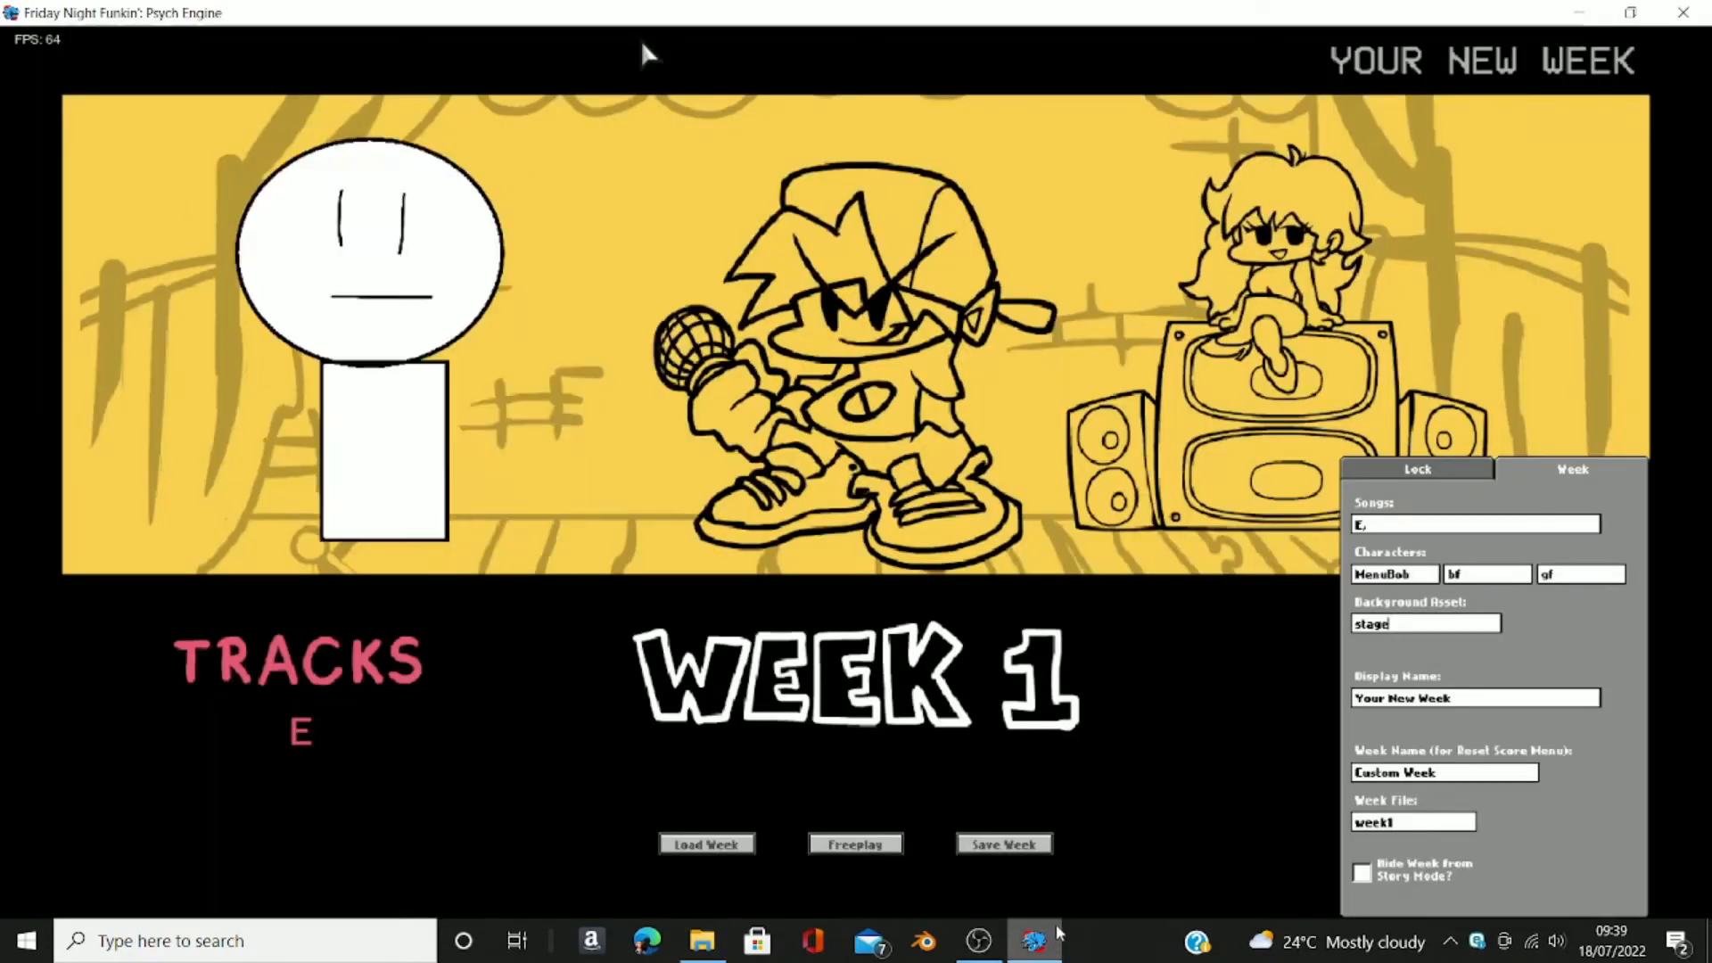
Step: Set the week's background asset to limo
left_click(1414, 617)
key("BackSpace")
key("BackSpace")
key("BackSpace")
key("BackSpace")
key("BackSpace")
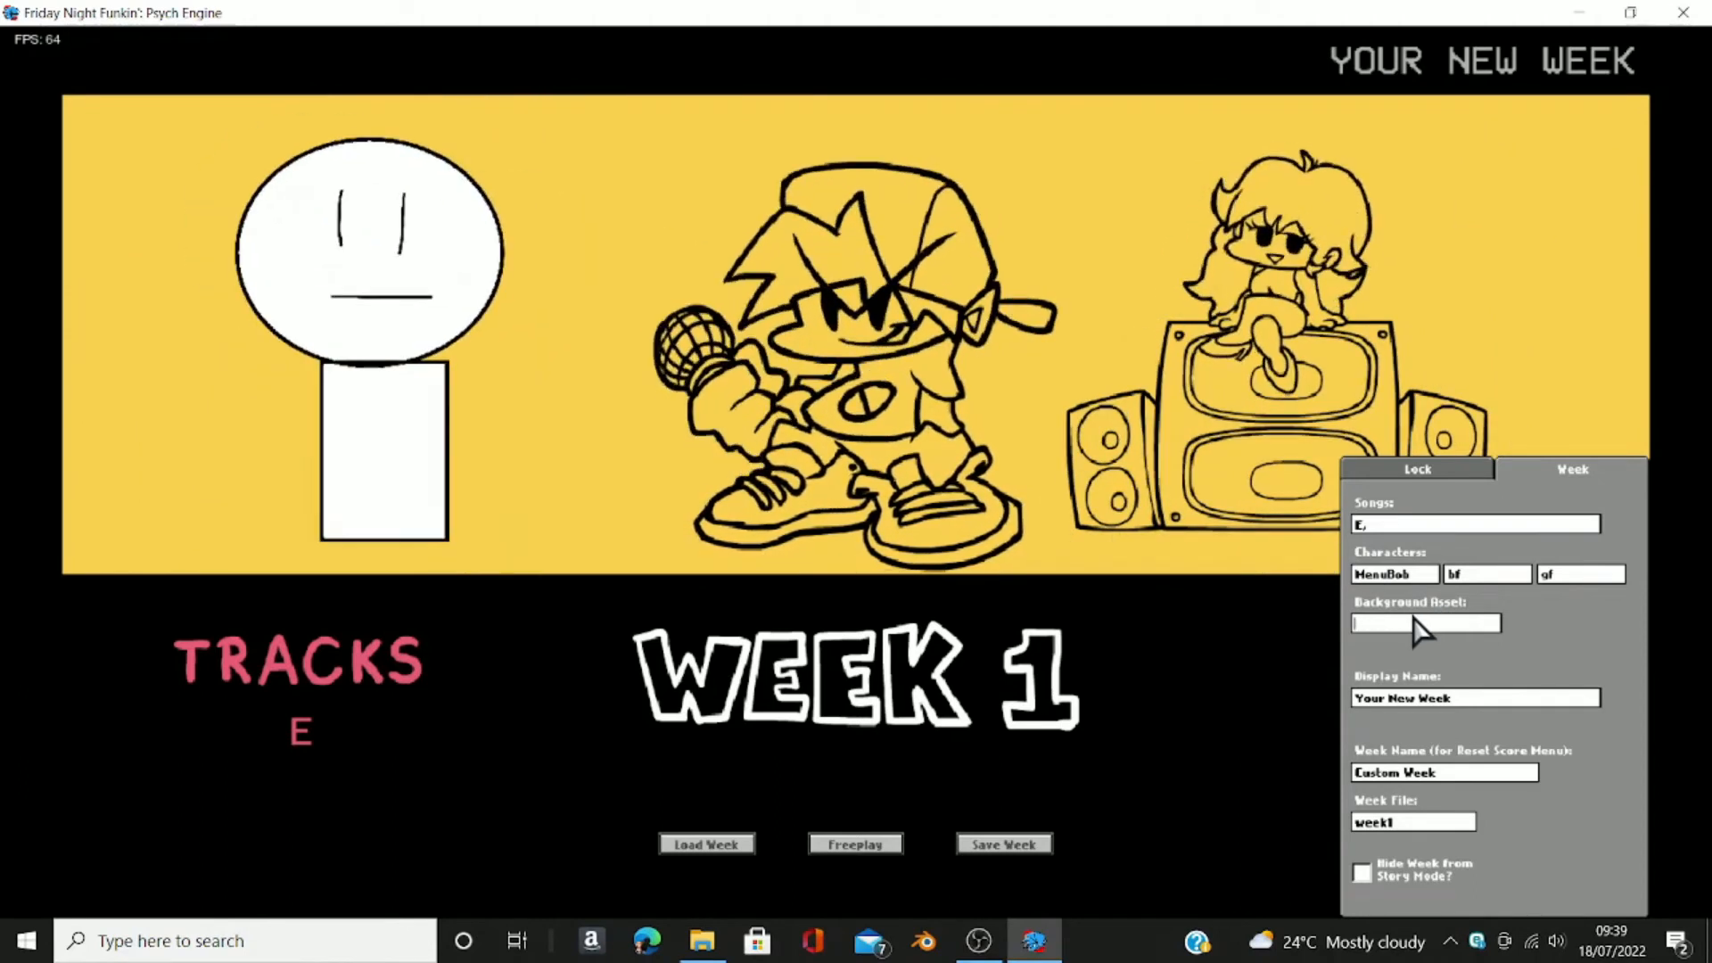
type("limo")
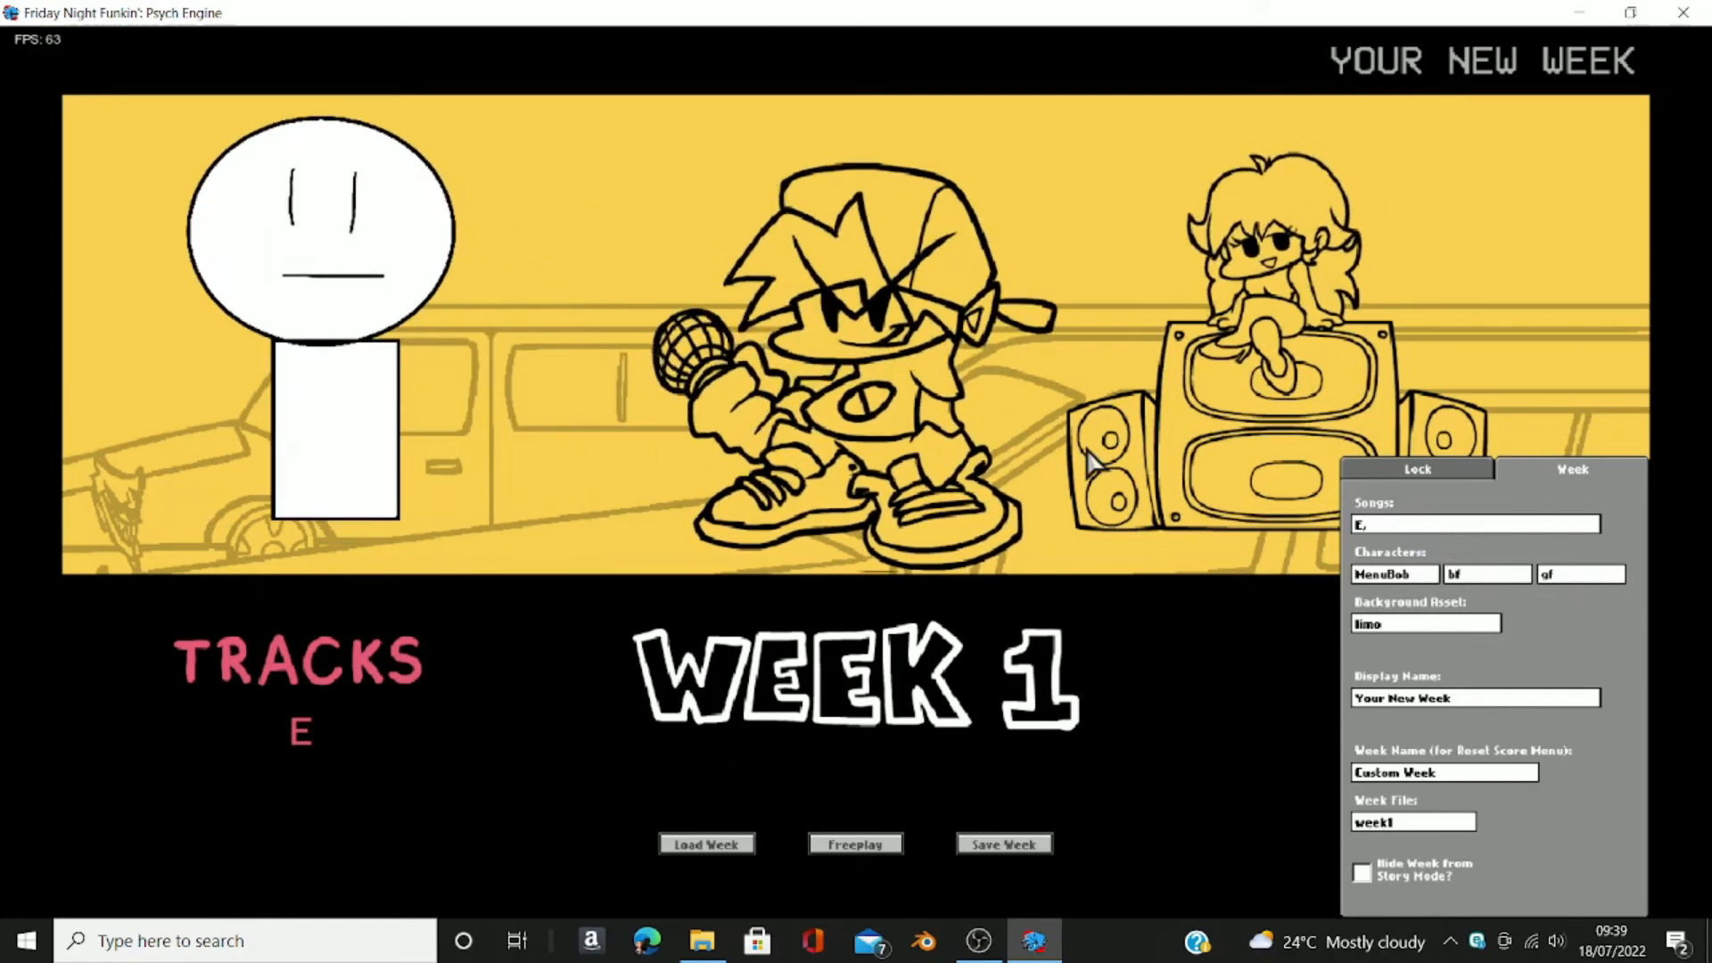
Step: Set the week's display name to EEEEEEEEEEEEEEEEEEE
left_click(1453, 703)
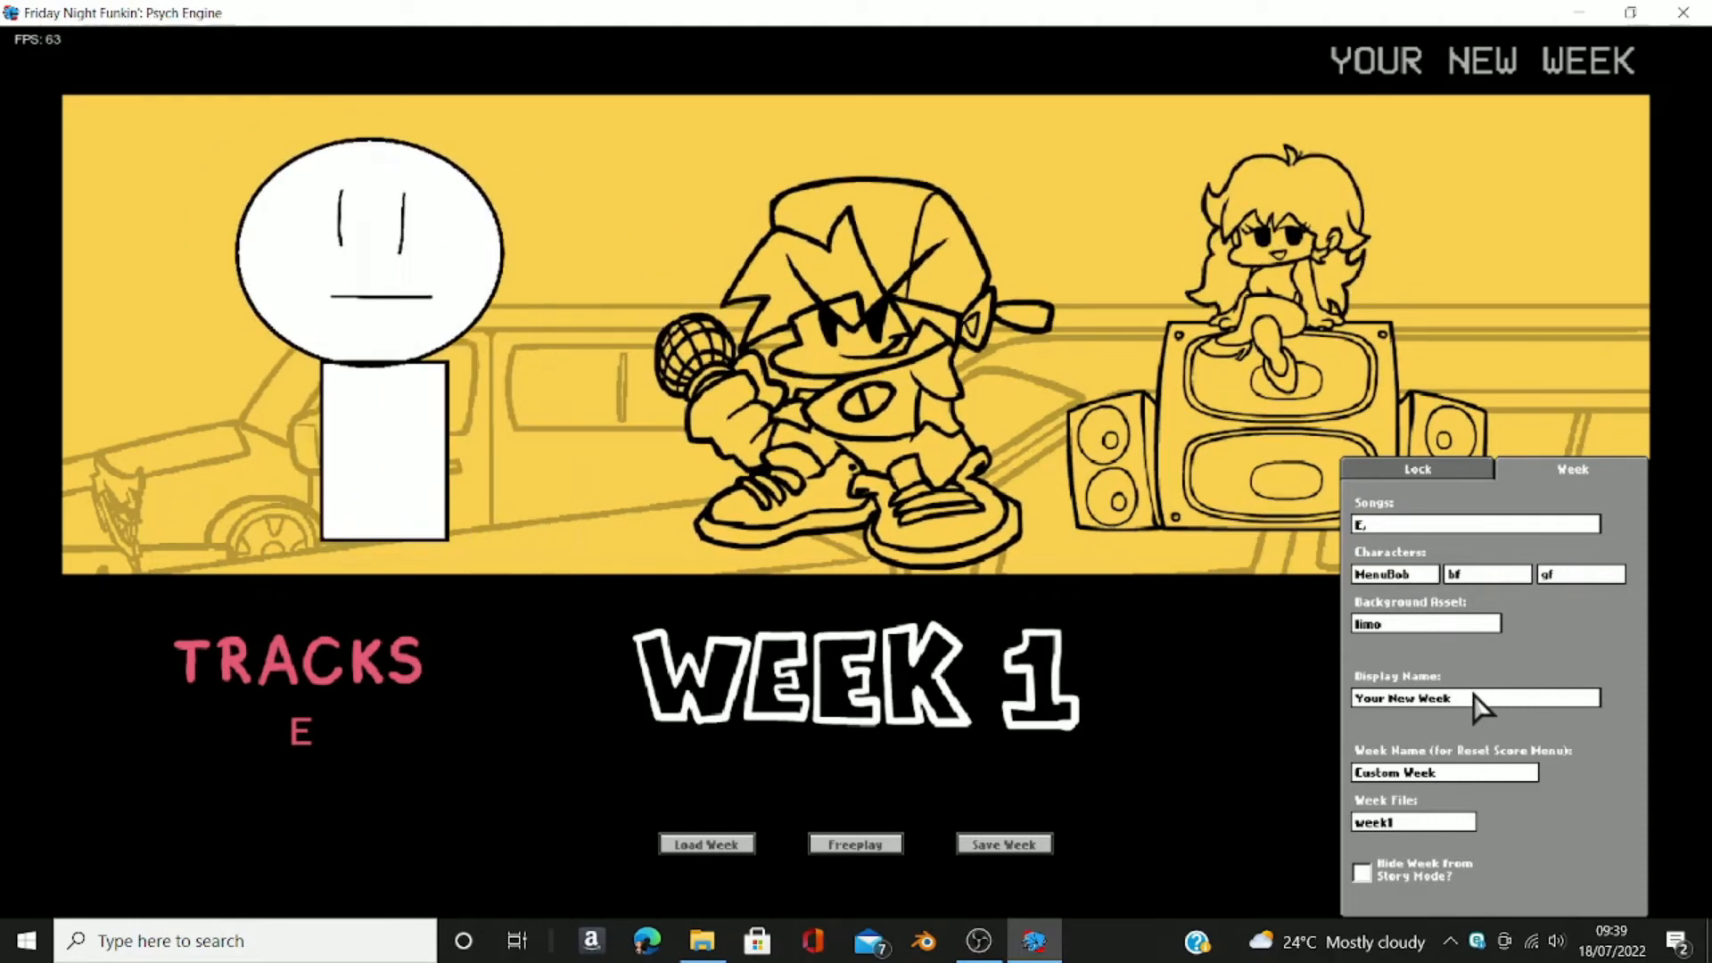
key("BackSpace")
key("BackSpace")
key("BackSpace")
key("BackSpace")
key("BackSpace")
key("BackSpace")
key("BackSpace")
key("BackSpace")
key("BackSpace")
key("BackSpace")
key("BackSpace")
key("BackSpace")
key("BackSpace")
type("EEEEEEEEEEEEEEEEEEEE")
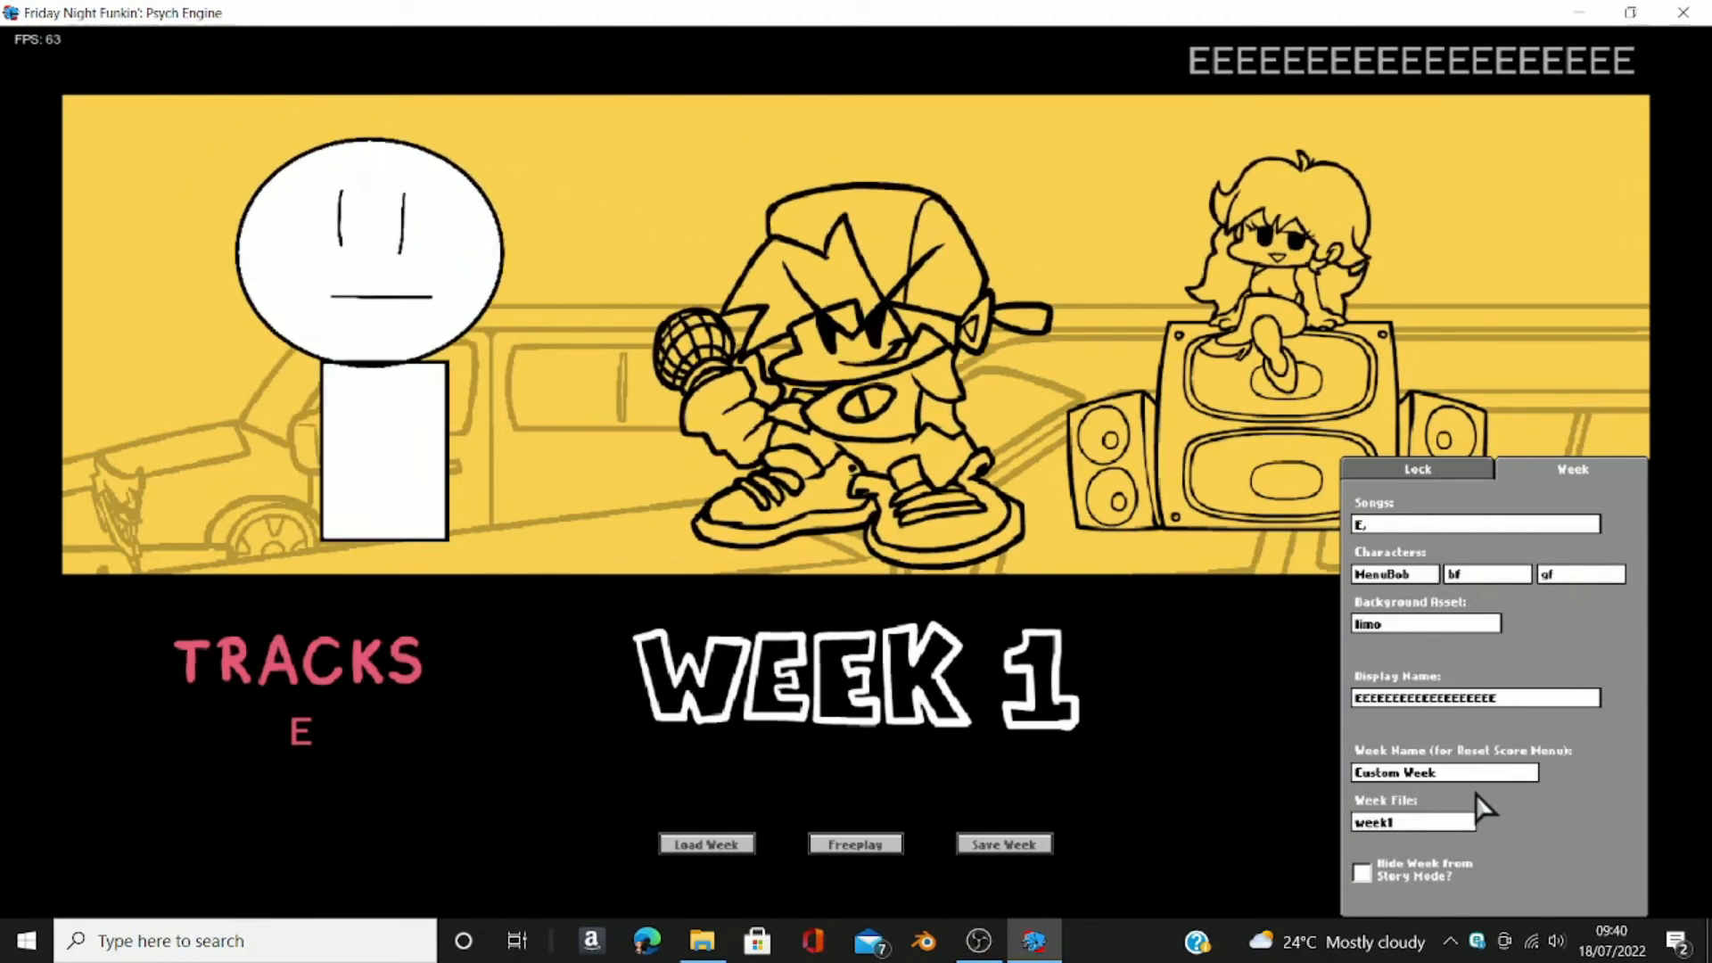
Step: Replace the week name for the reset score menu with a long run of capital E's
key("BackSpace")
key("BackSpace")
key("BackSpace")
key("BackSpace")
key("BackSpace")
key("BackSpace")
key("BackSpace")
key("BackSpace")
key("BackSpace")
key("BackSpace")
key("BackSpace")
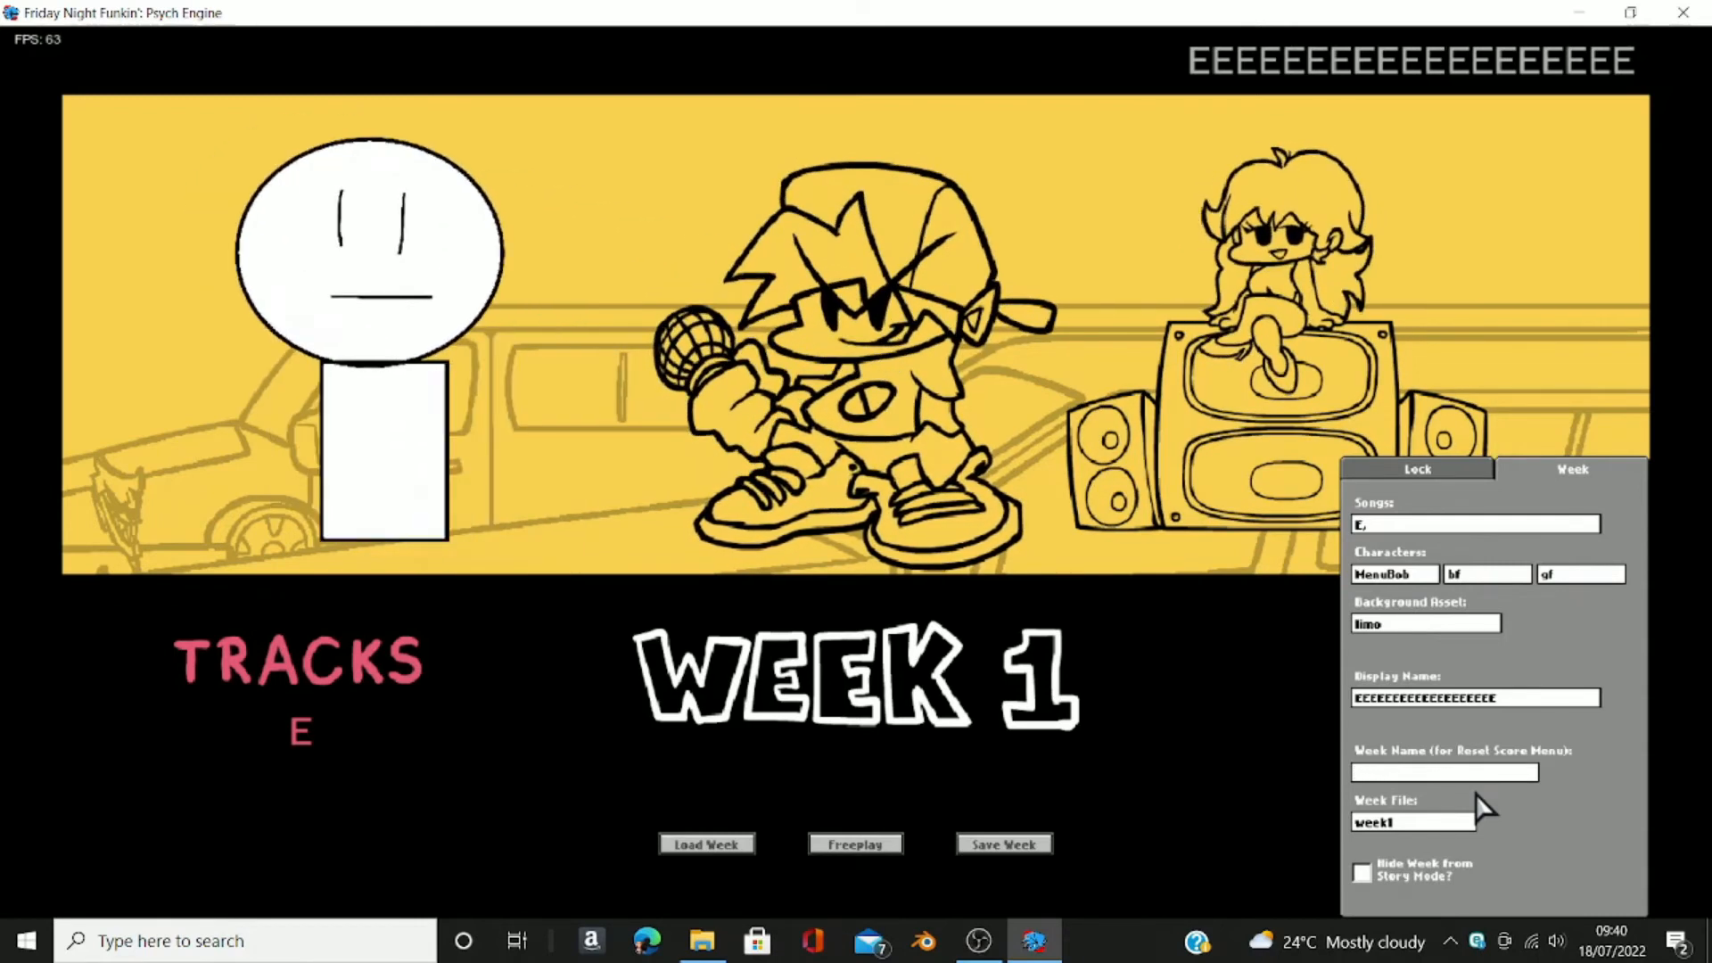
type("EEEEEEEEEEEEEEEEEEEEEEEEE")
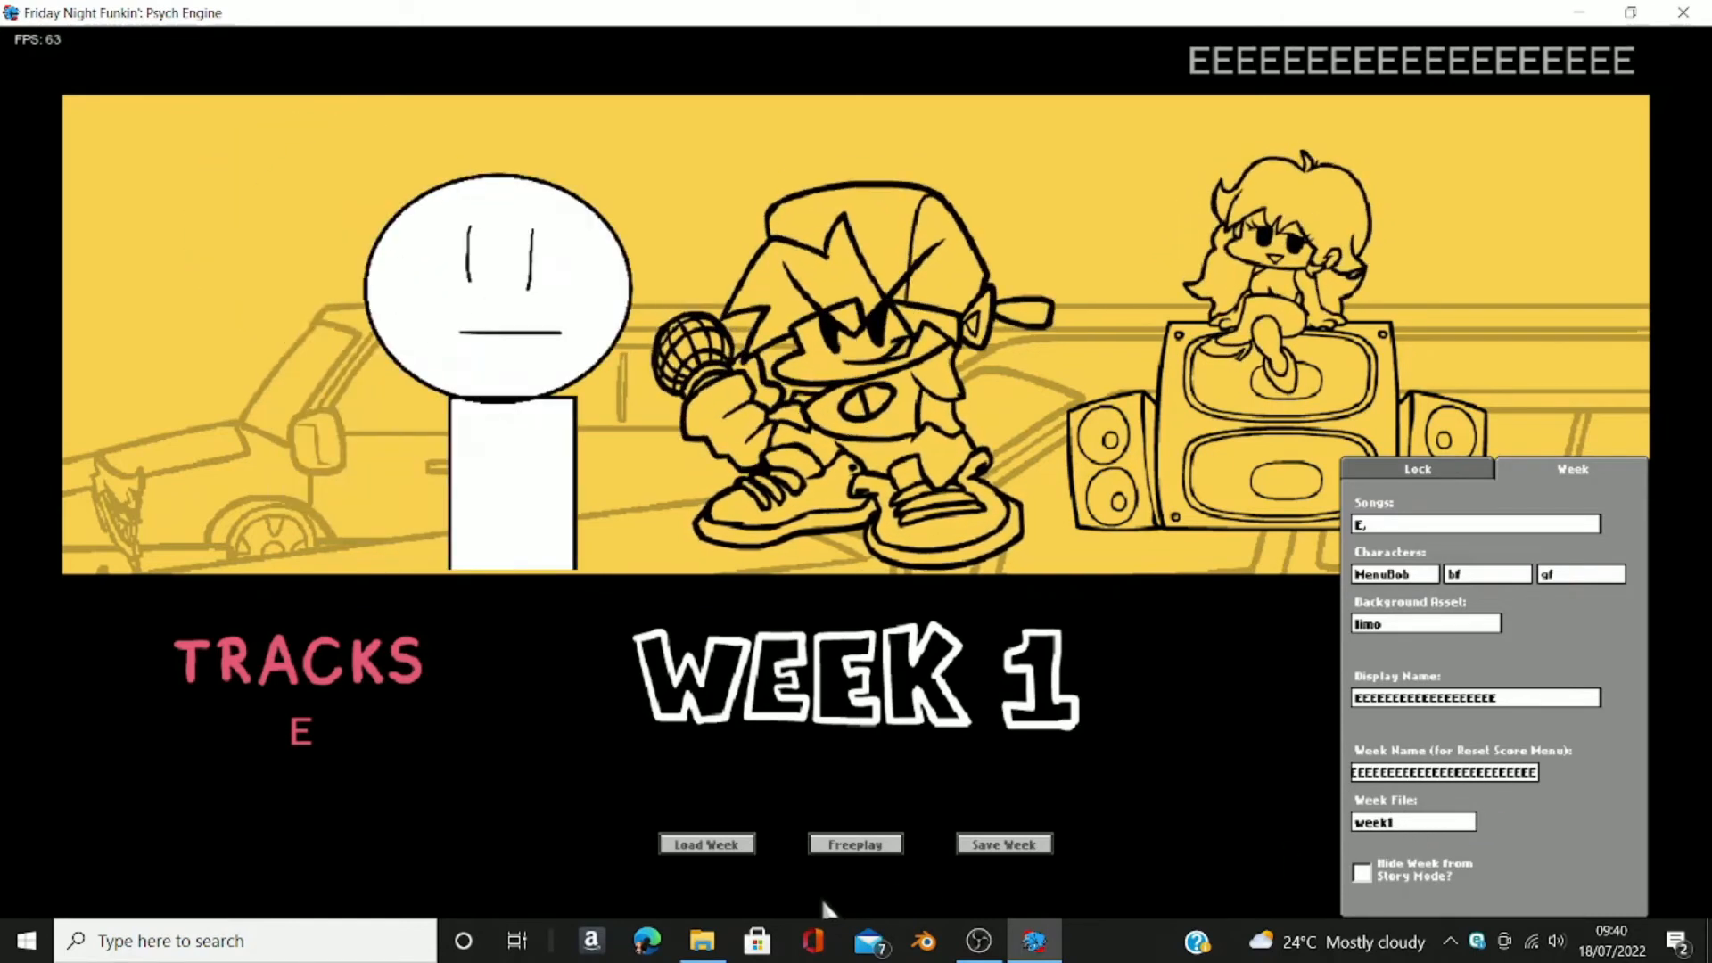
Step: View the week9.png title image in the mods/images/storymenu folder and close it
left_click(703, 941)
left_click(767, 174)
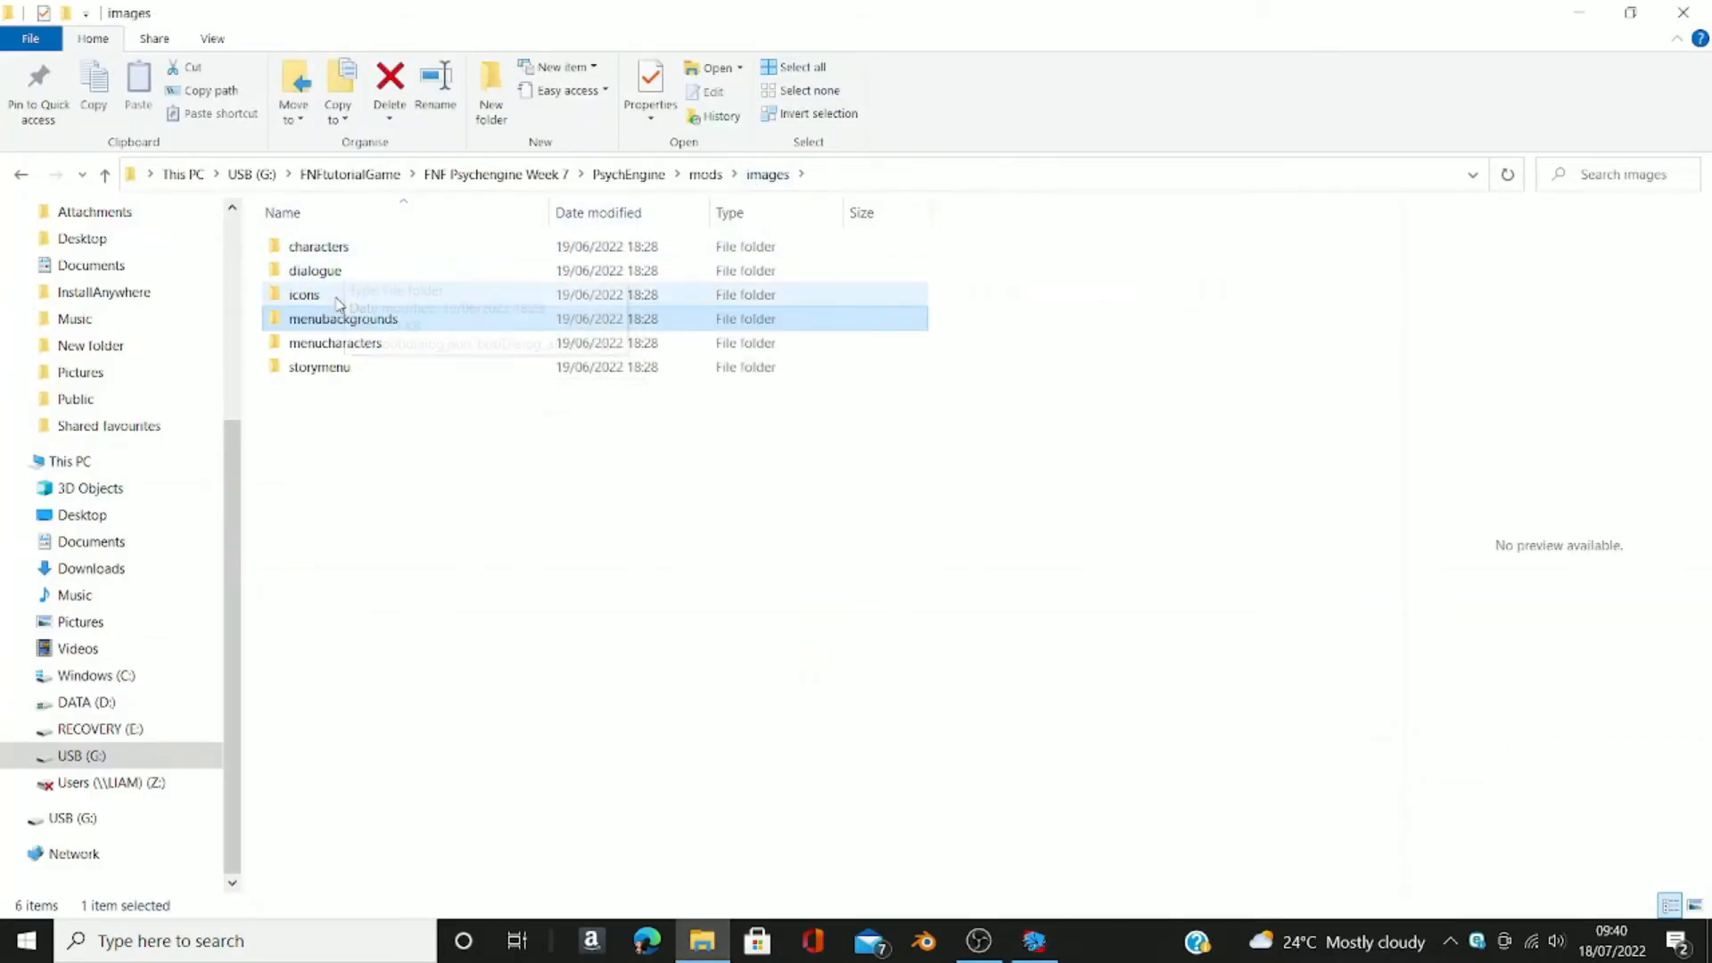
double_click(346, 368)
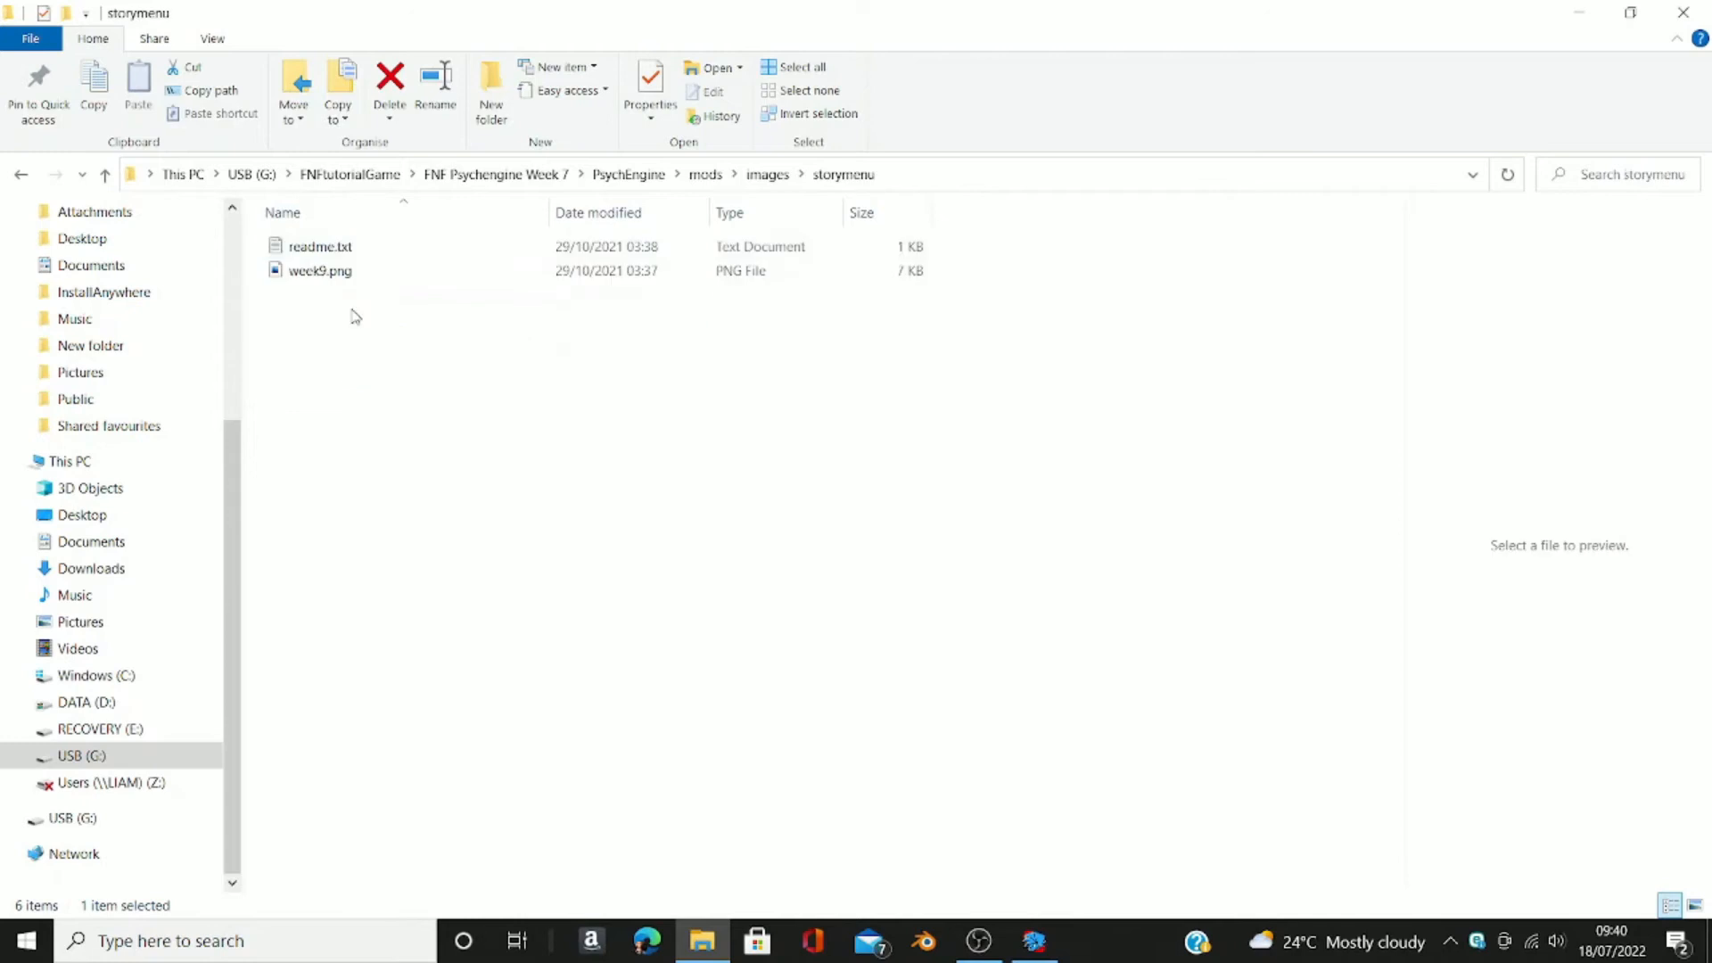
left_click(335, 277)
right_click(335, 277)
left_click(315, 301)
left_click(323, 270)
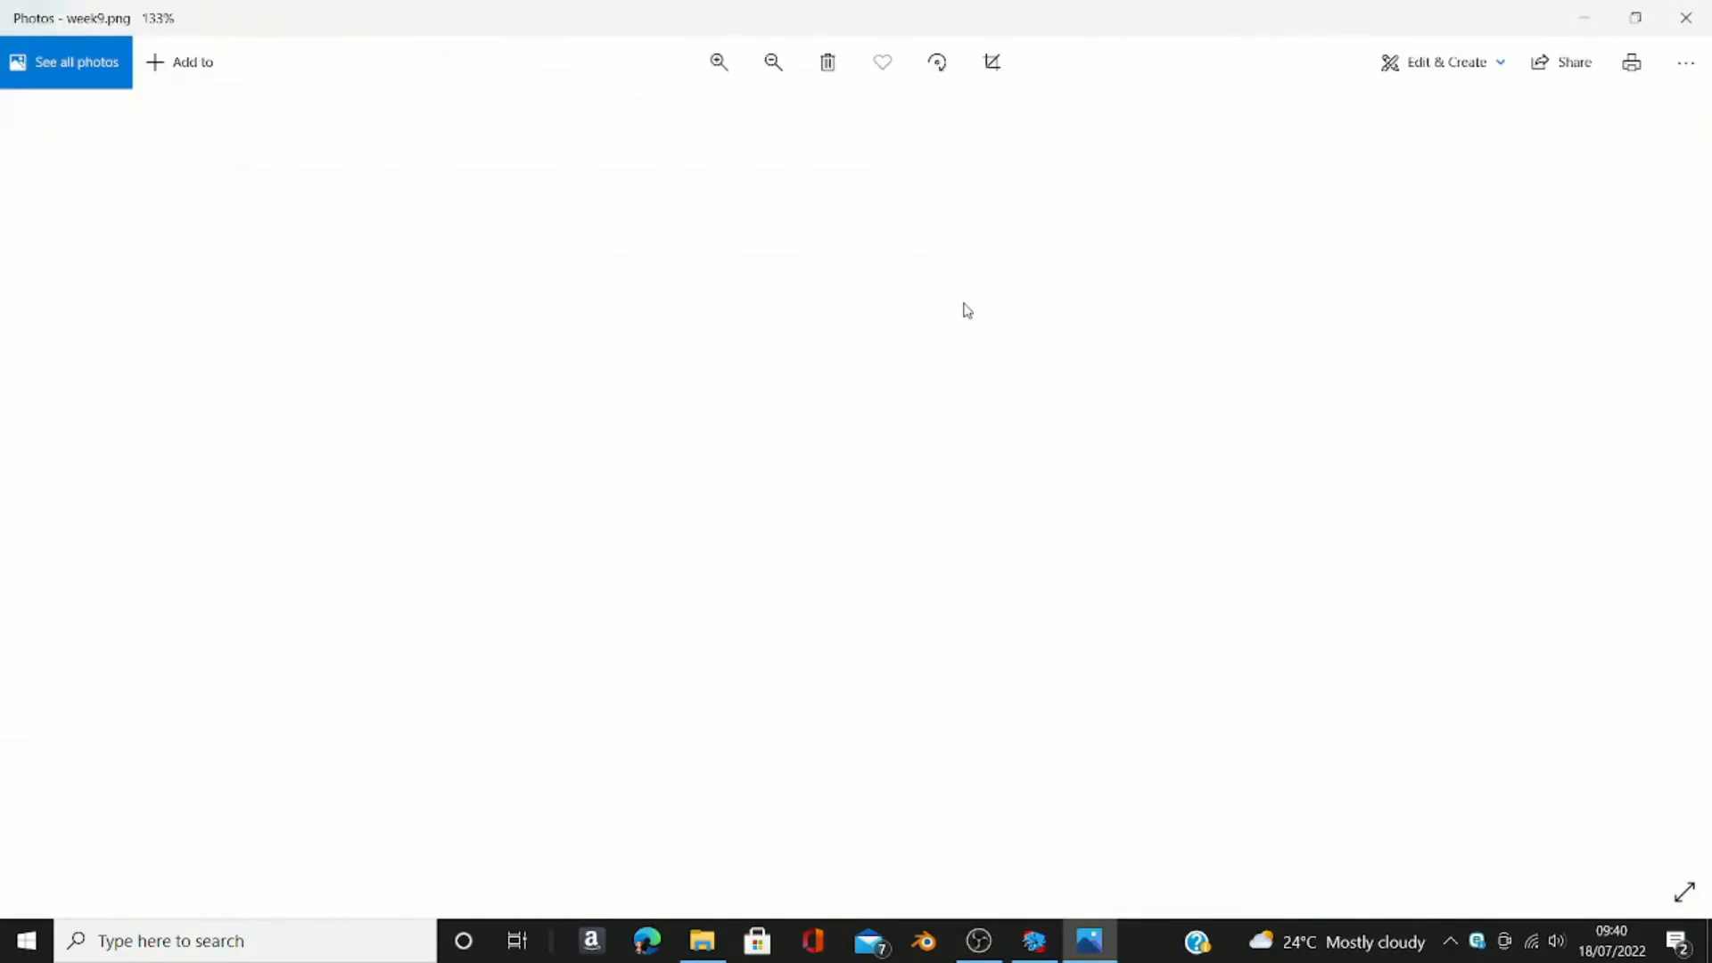
scroll(1321, 248, "up", 2)
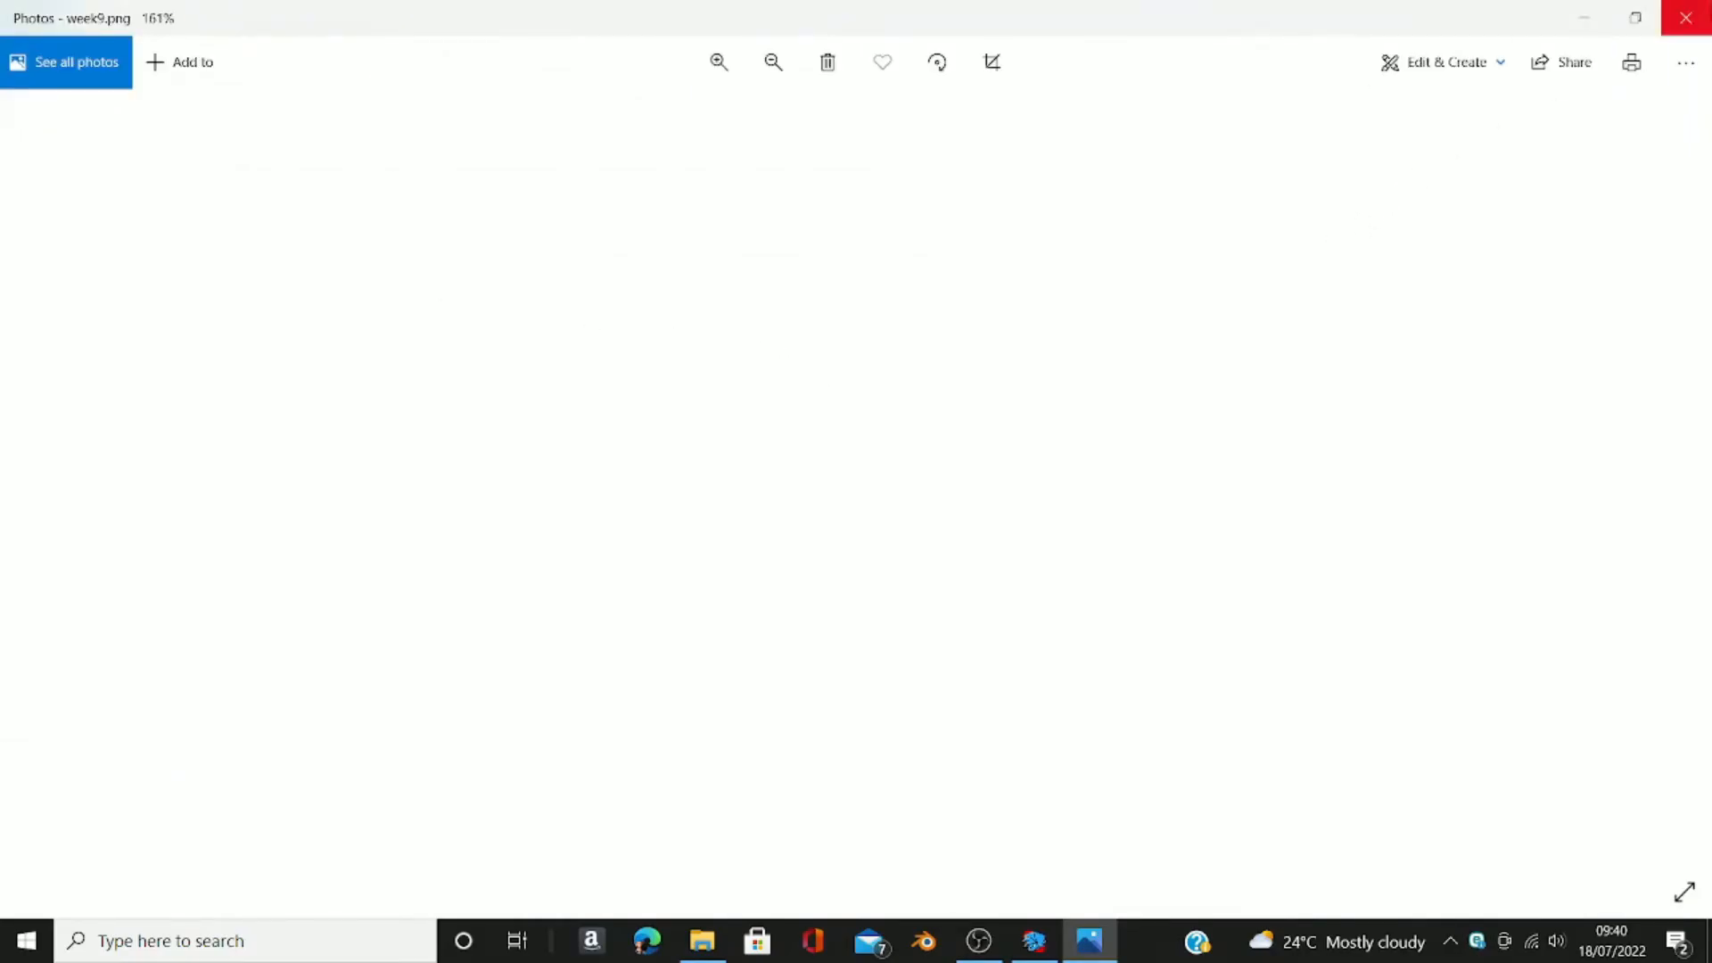
left_click(1685, 18)
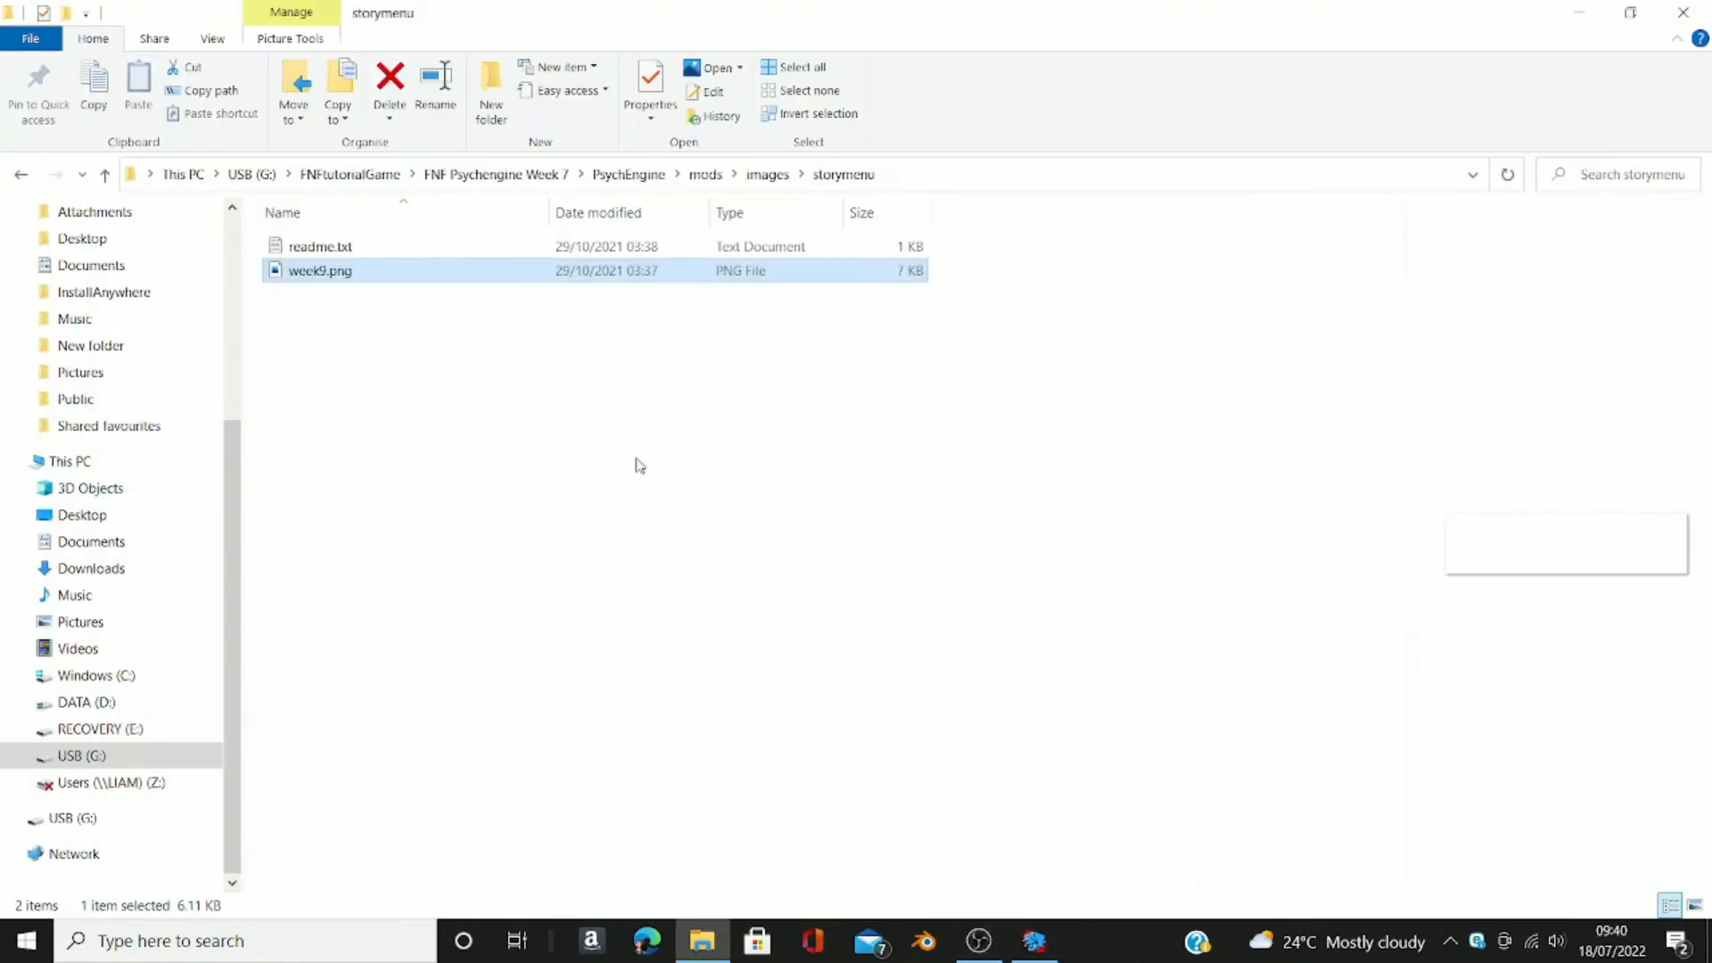
Step: Return to the Week Editor and set the week file to week9
left_click(1034, 941)
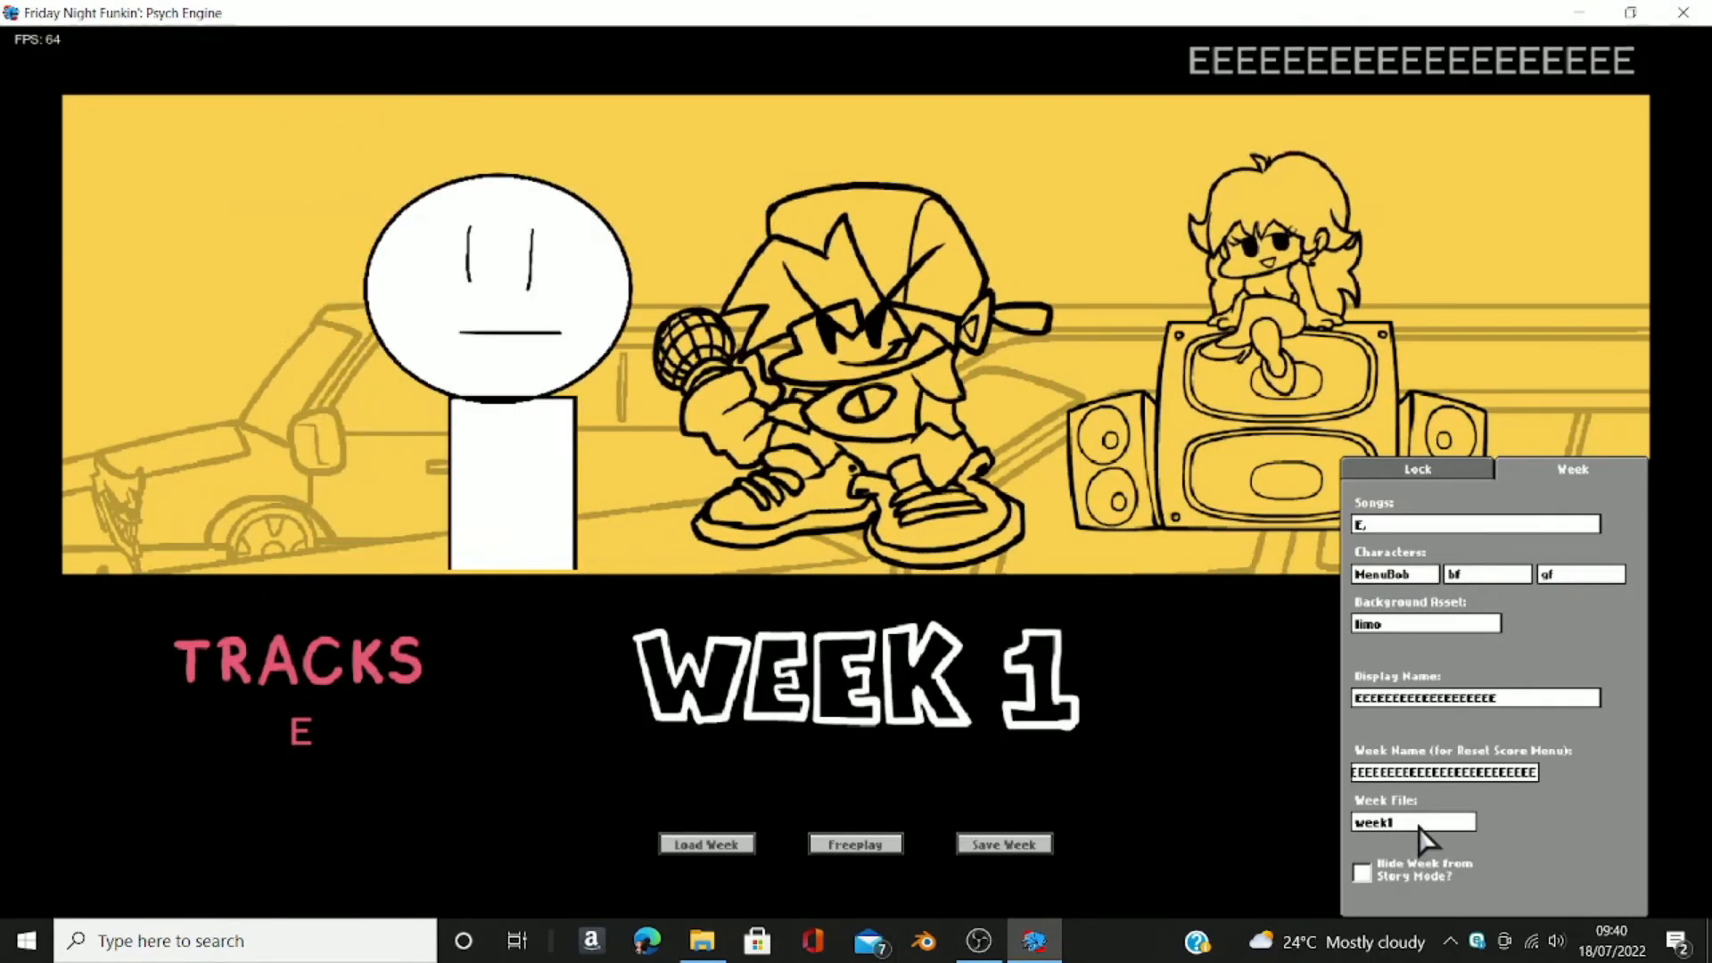
key("BackSpace")
type("9")
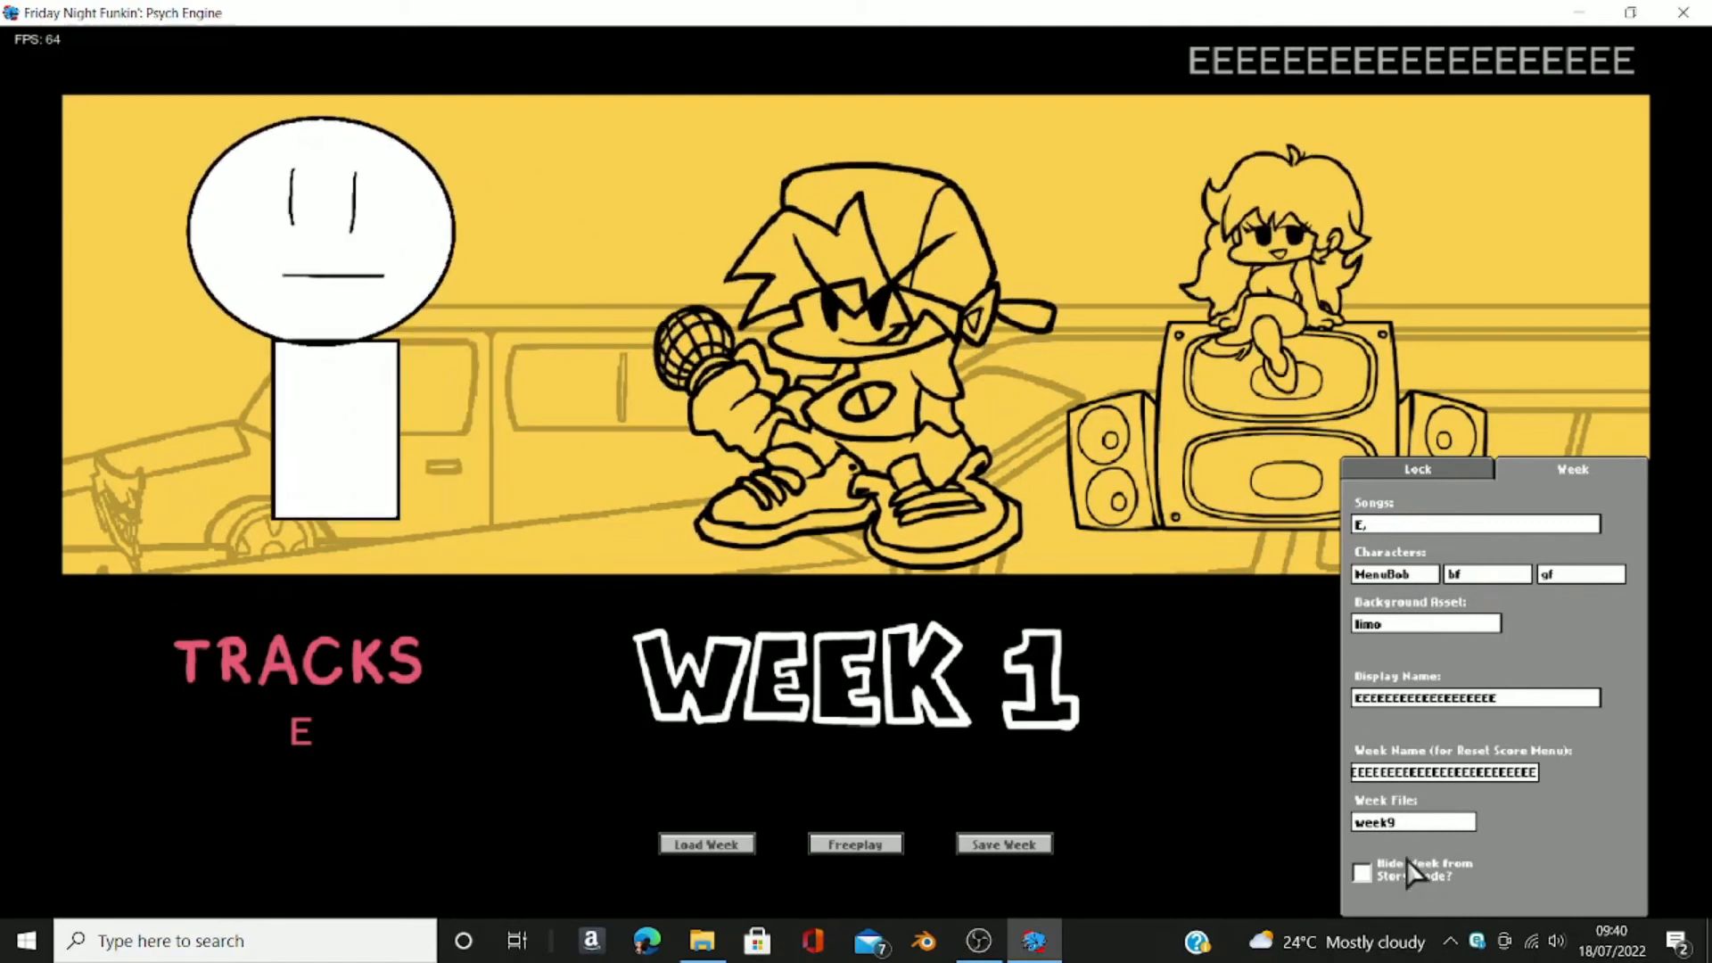
left_click(1361, 871)
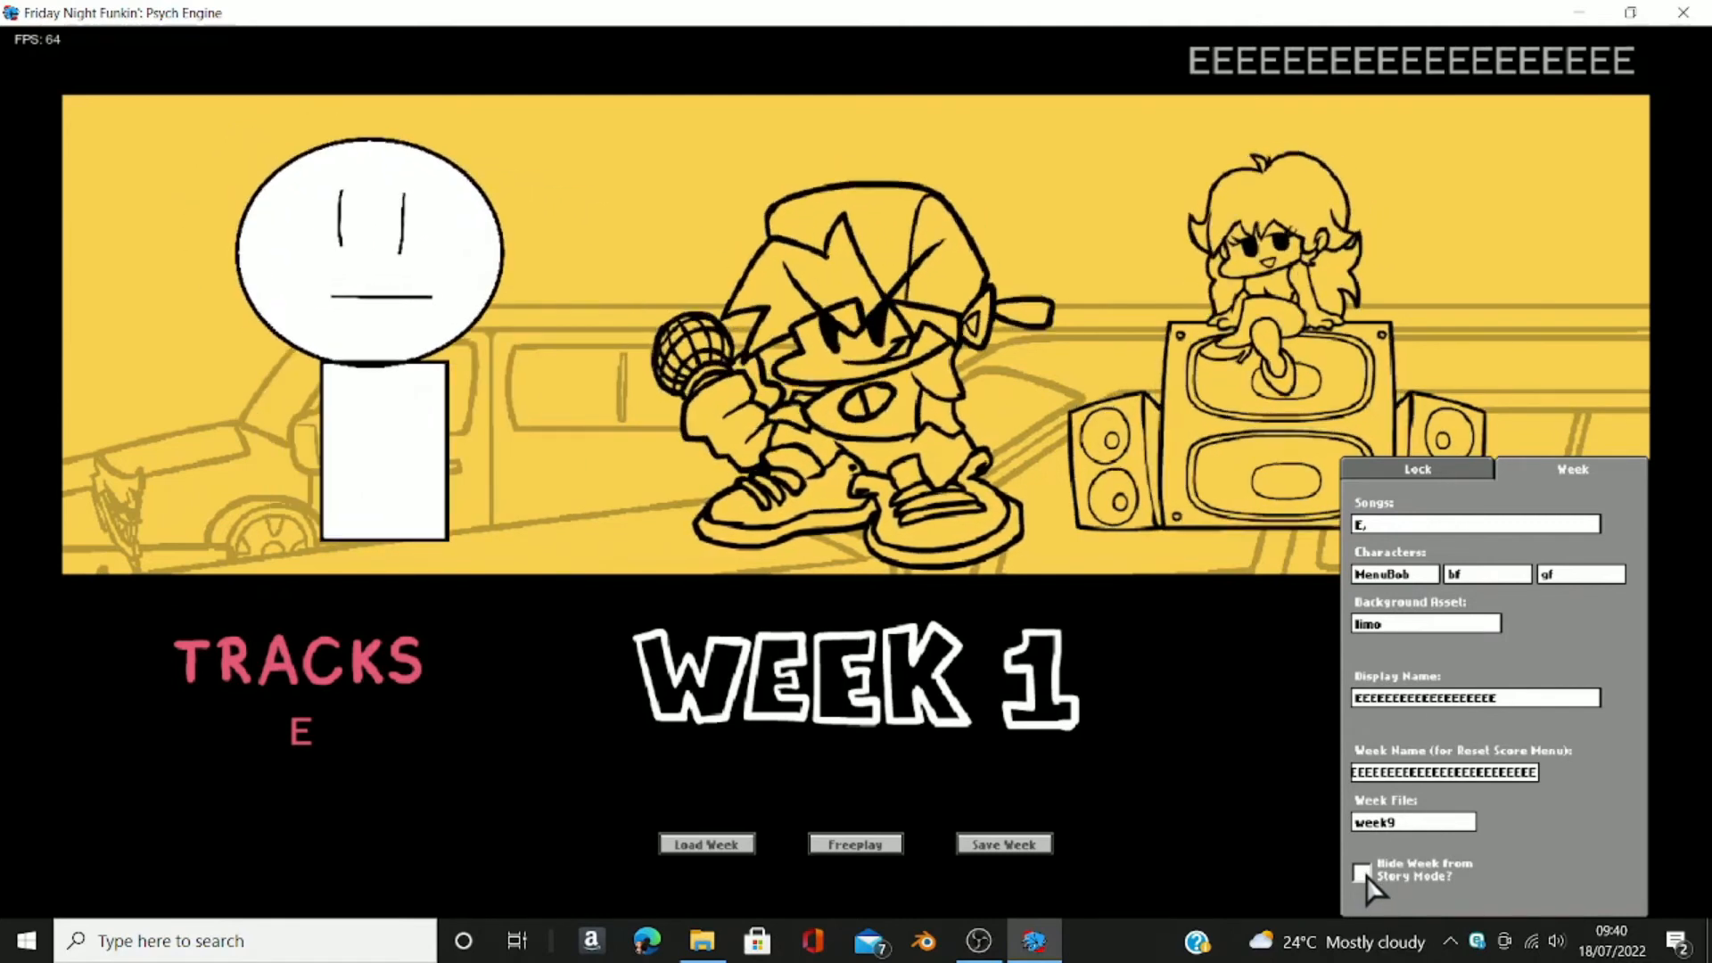
left_click(1424, 468)
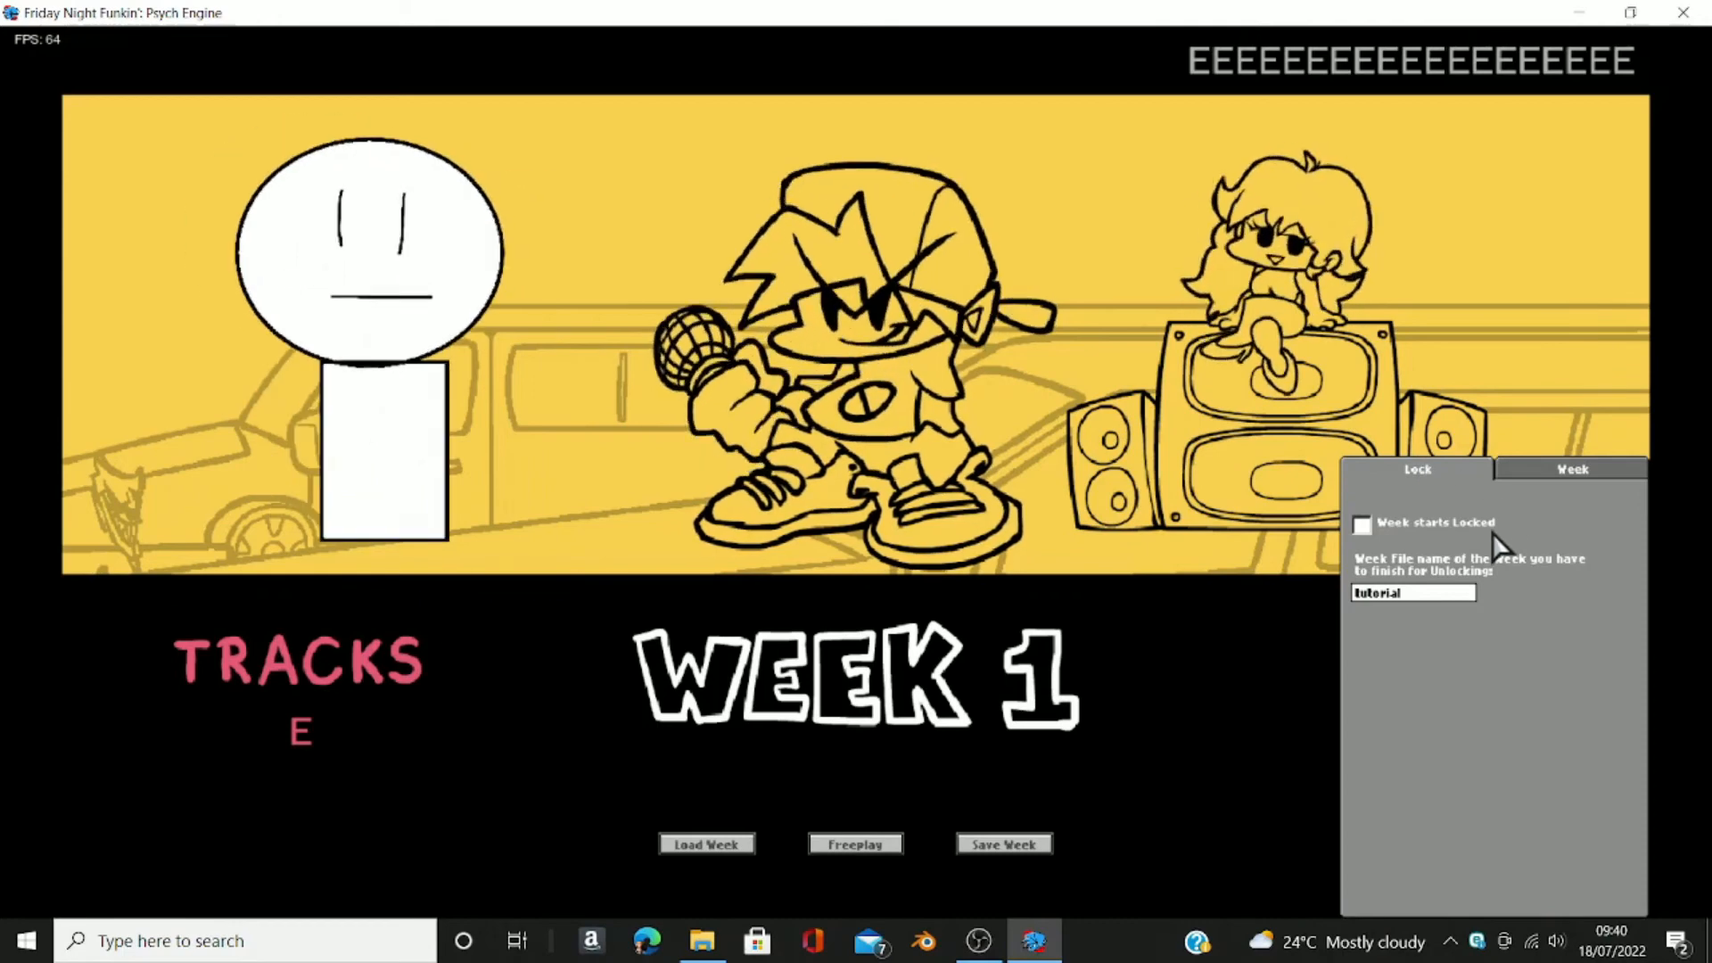
left_click(1362, 524)
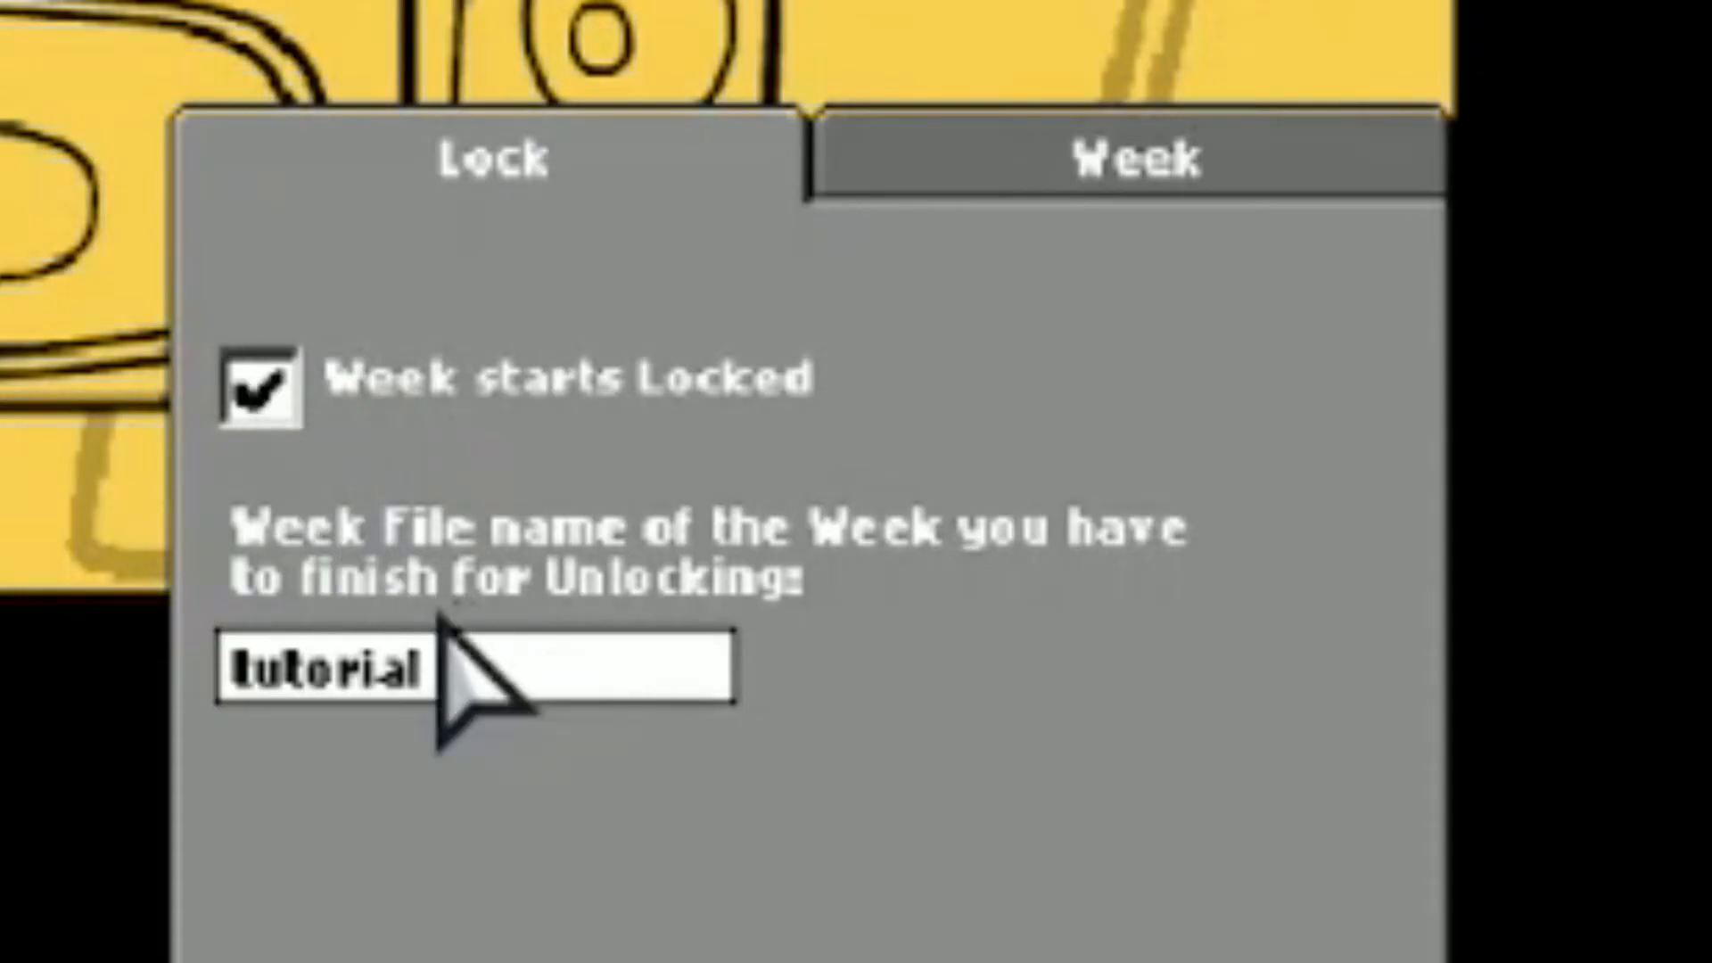
left_click(260, 392)
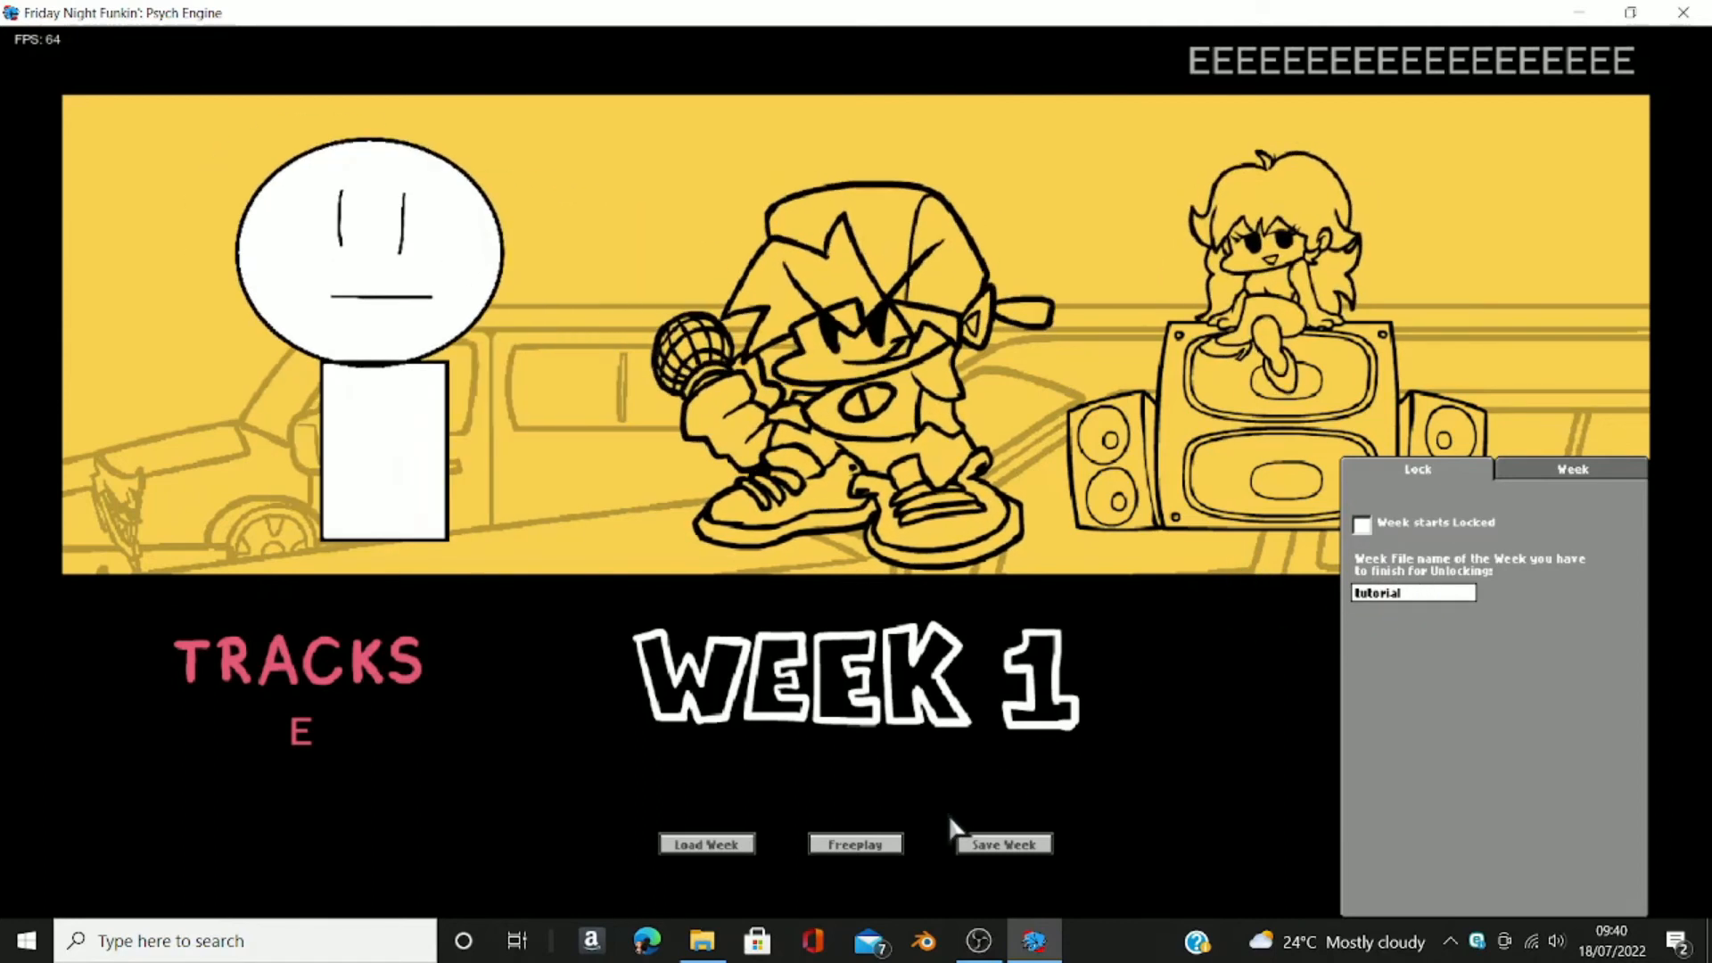
left_click(1565, 472)
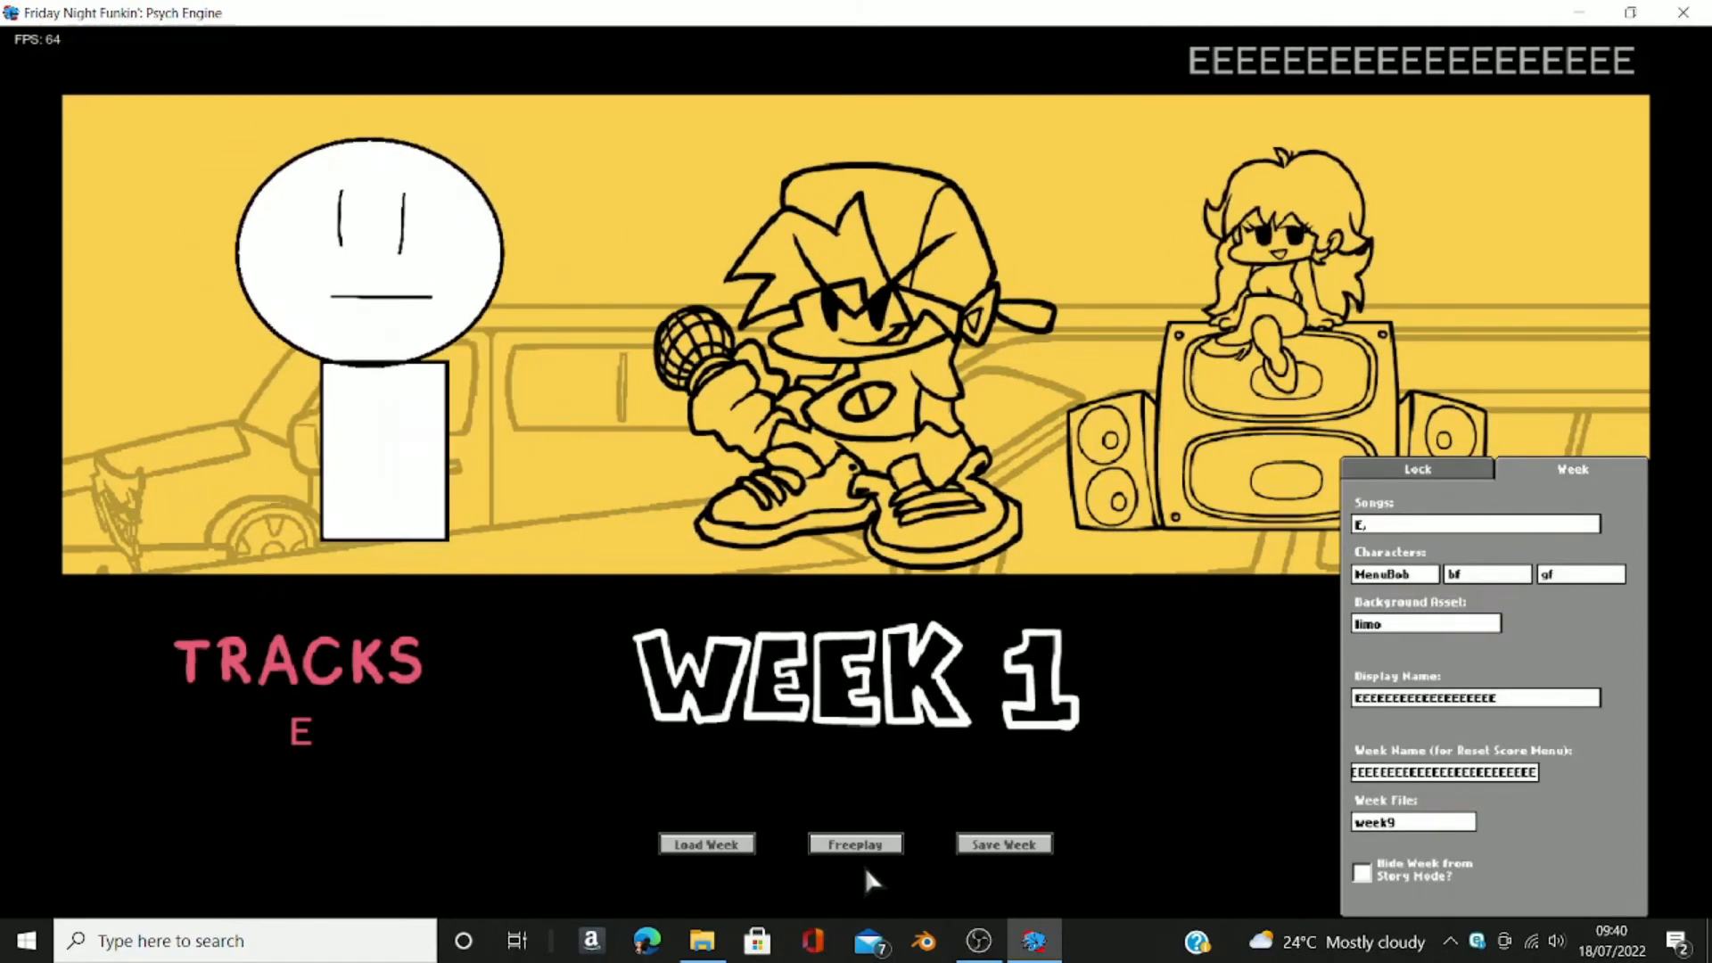
Step: Set the song's Freeplay icon to bf and return to the Story Mode view of the editor
left_click(858, 845)
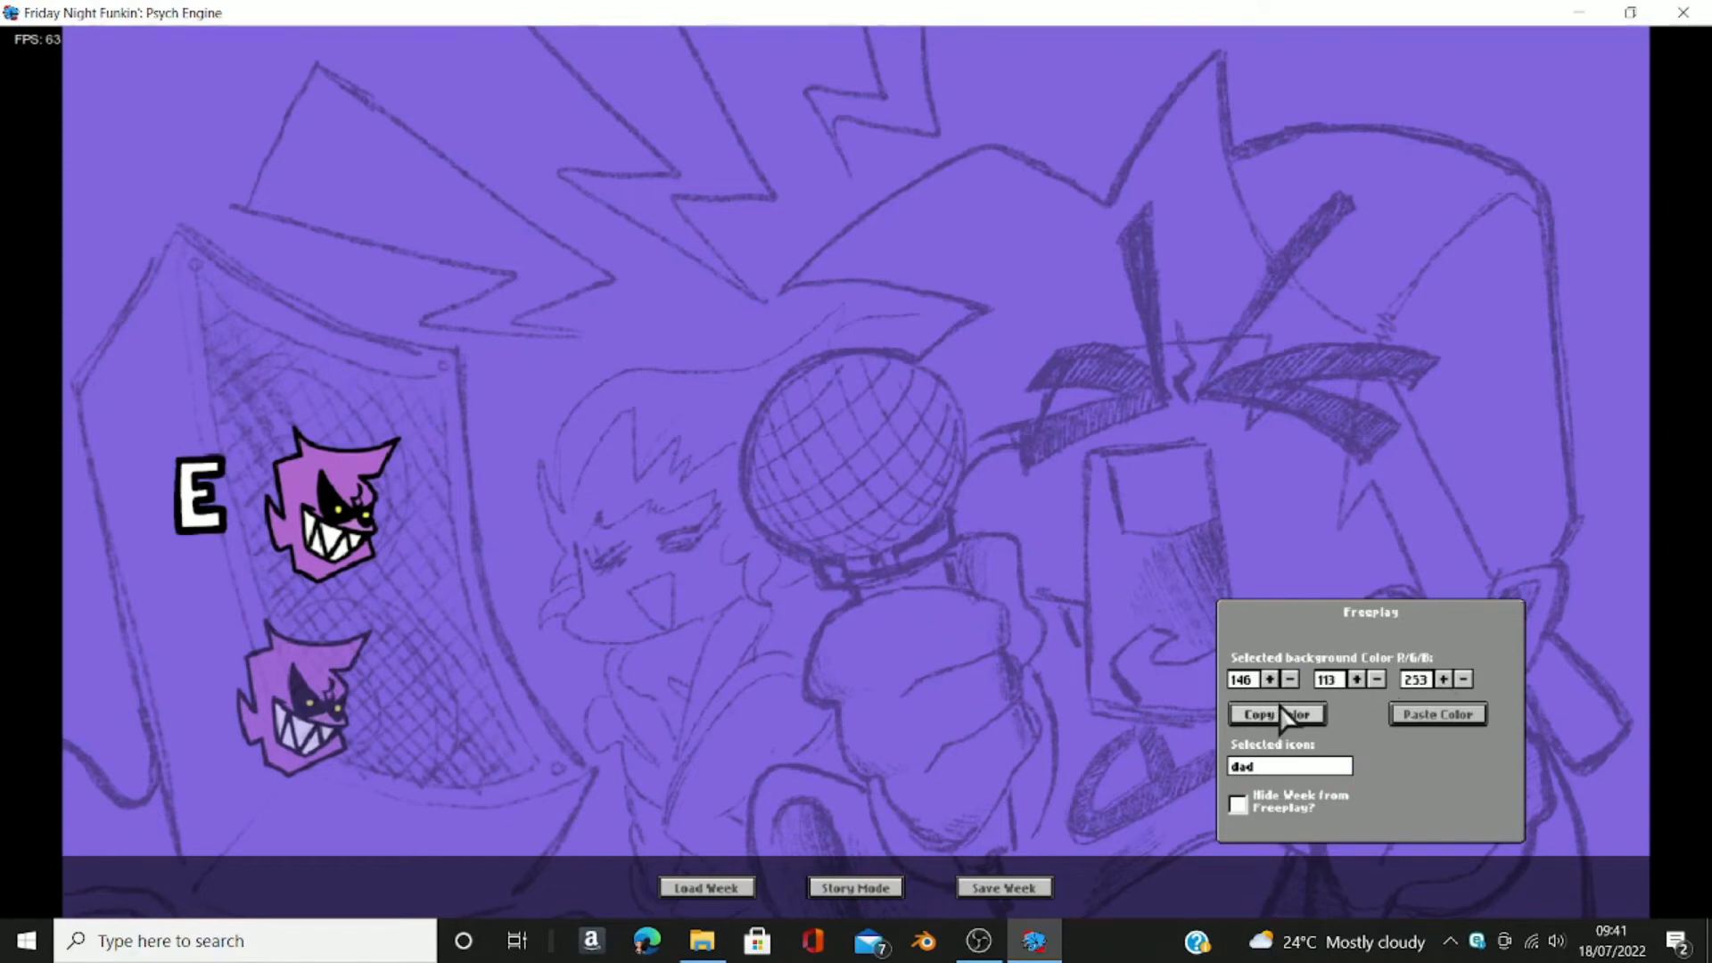
key("BackSpace")
key("BackSpace")
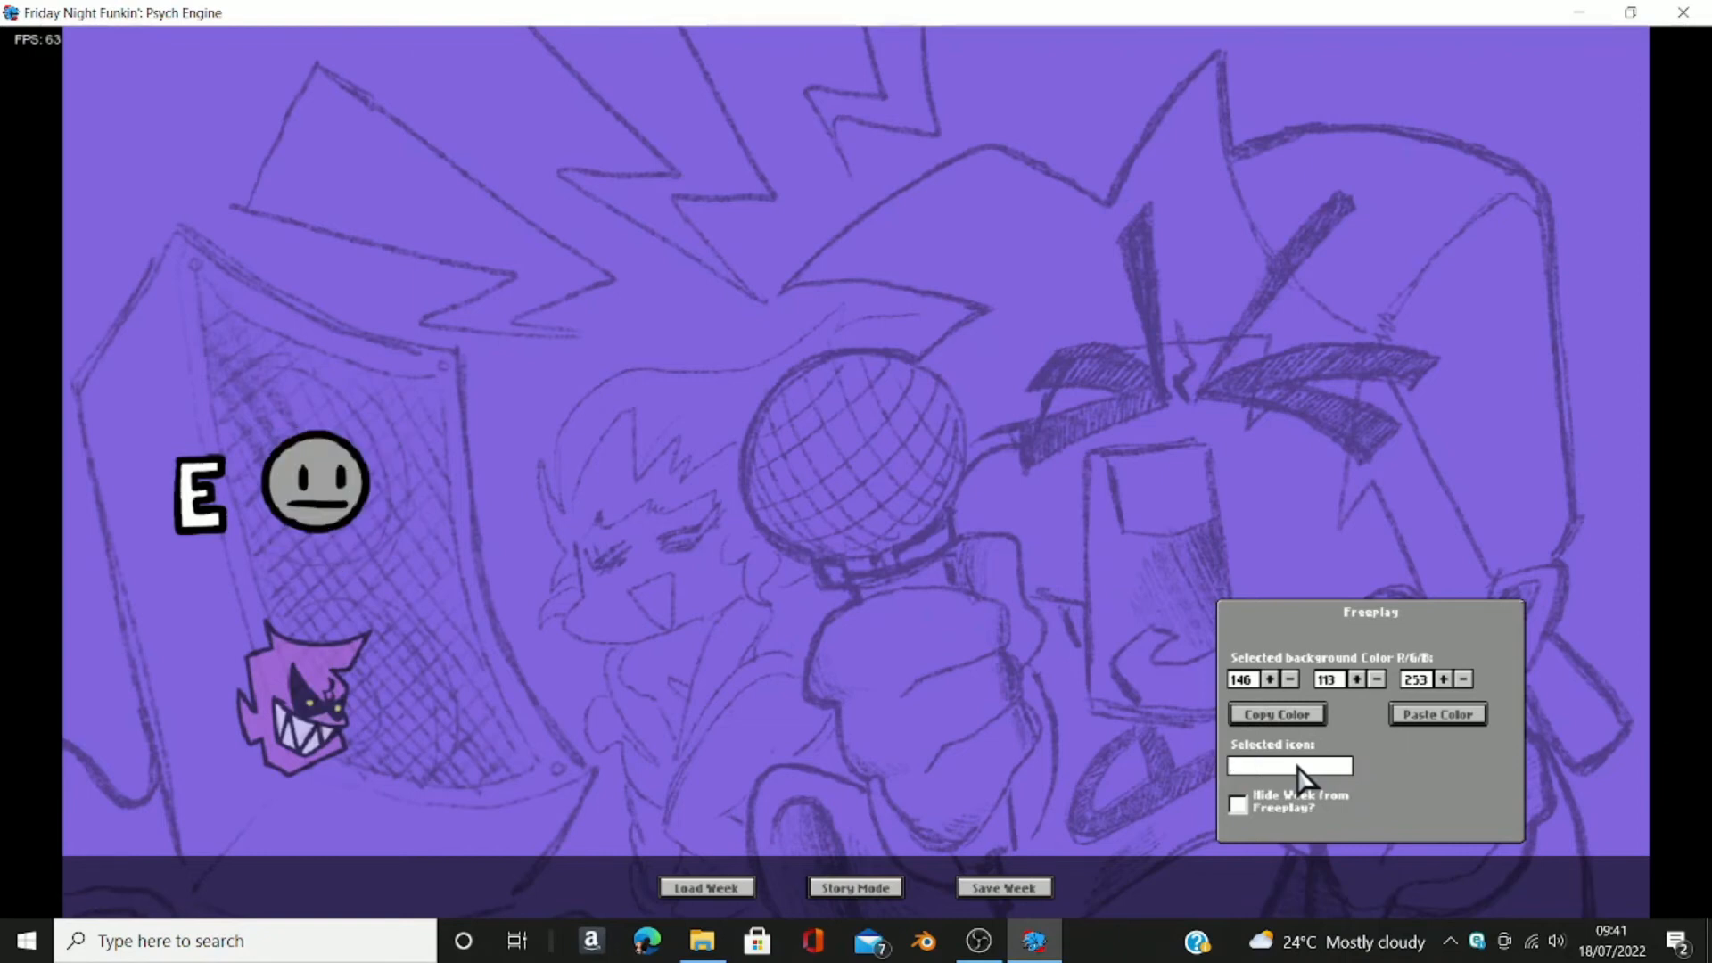
type("bf")
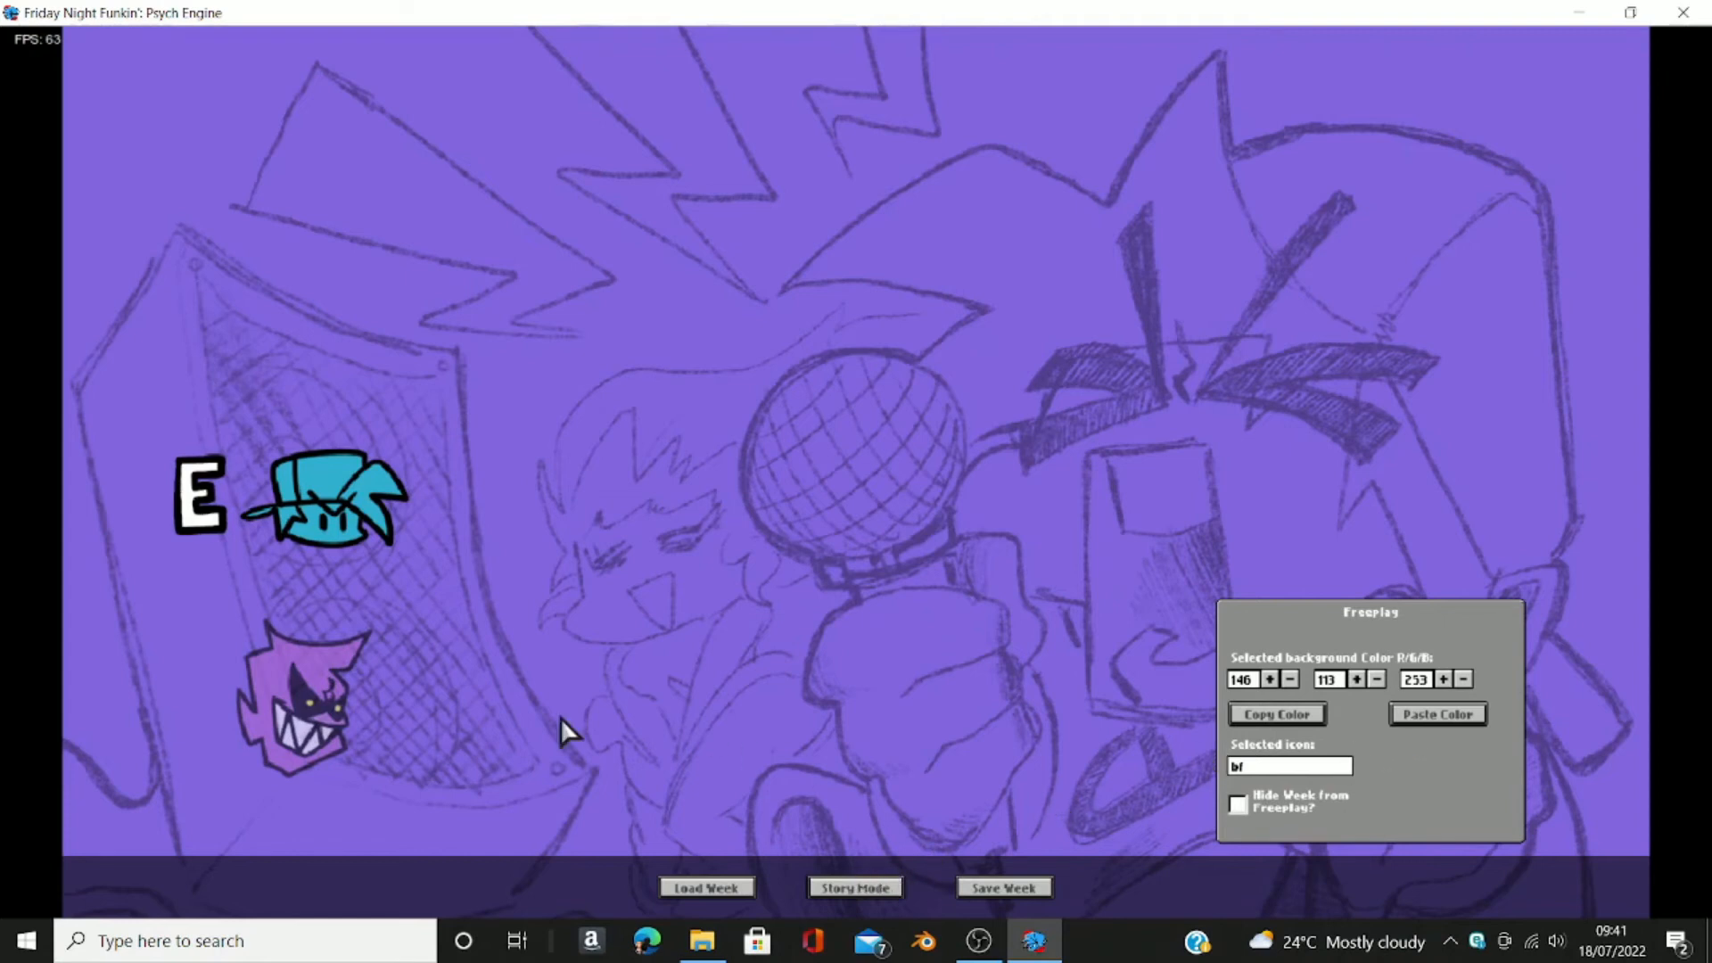
left_click(855, 887)
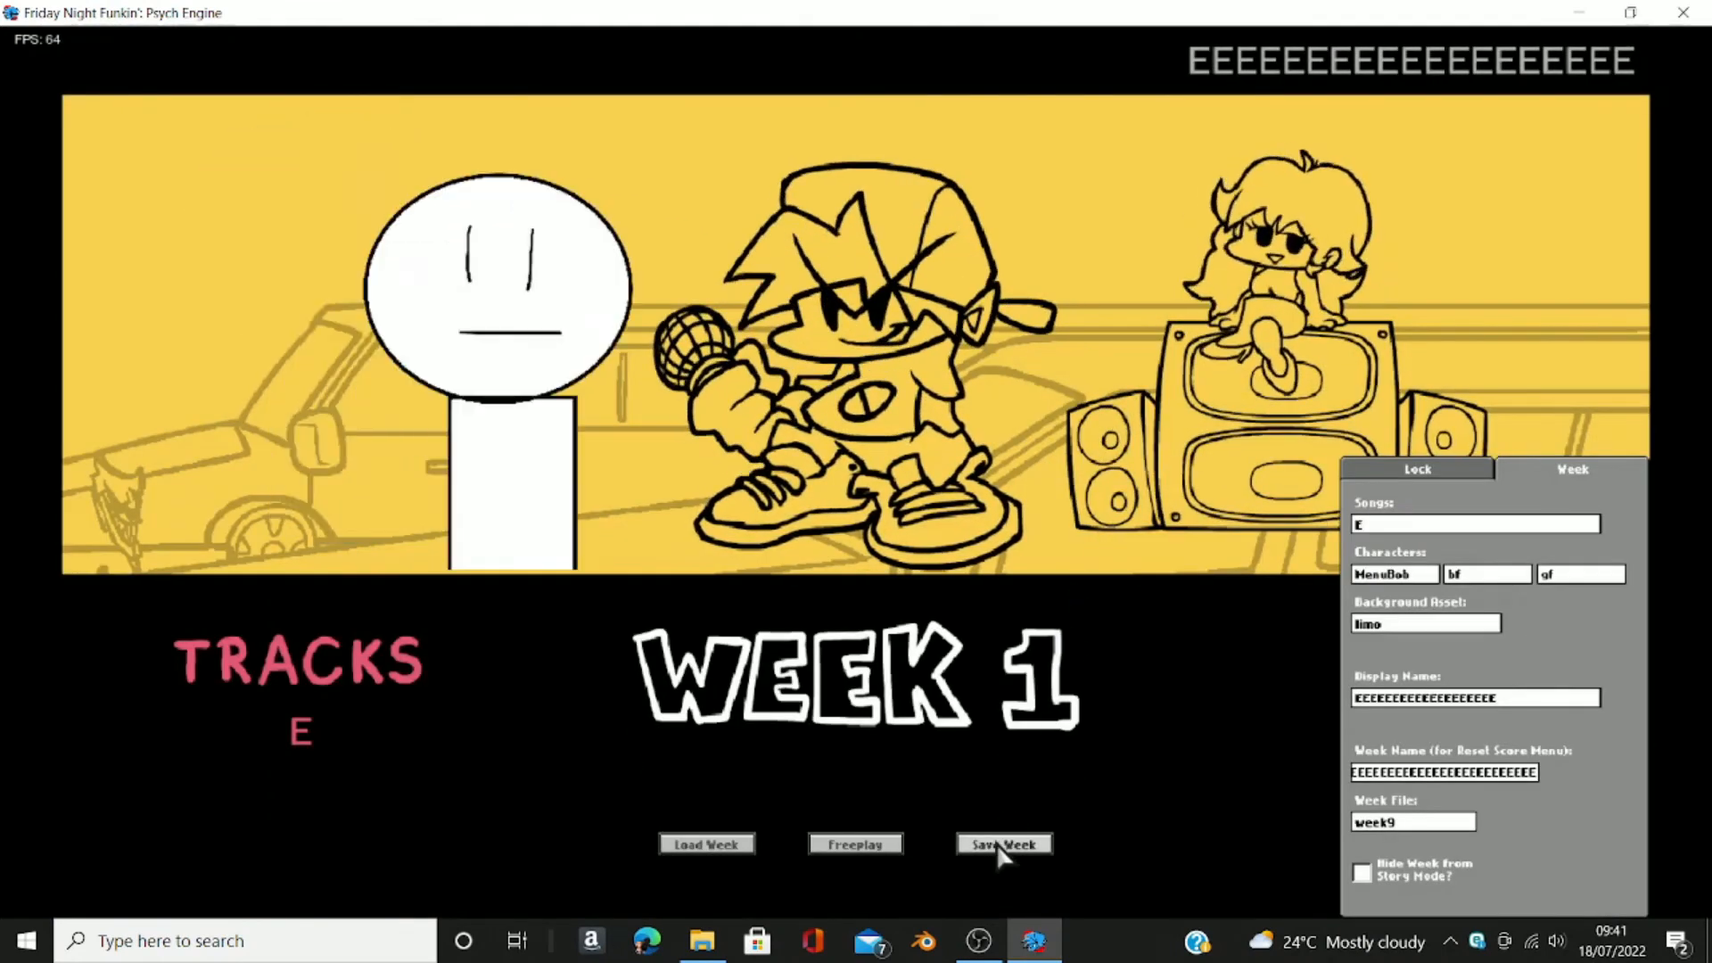
Step: Save the week as week9.json in the PsychEngine/mods/weeks folder
left_click(1000, 844)
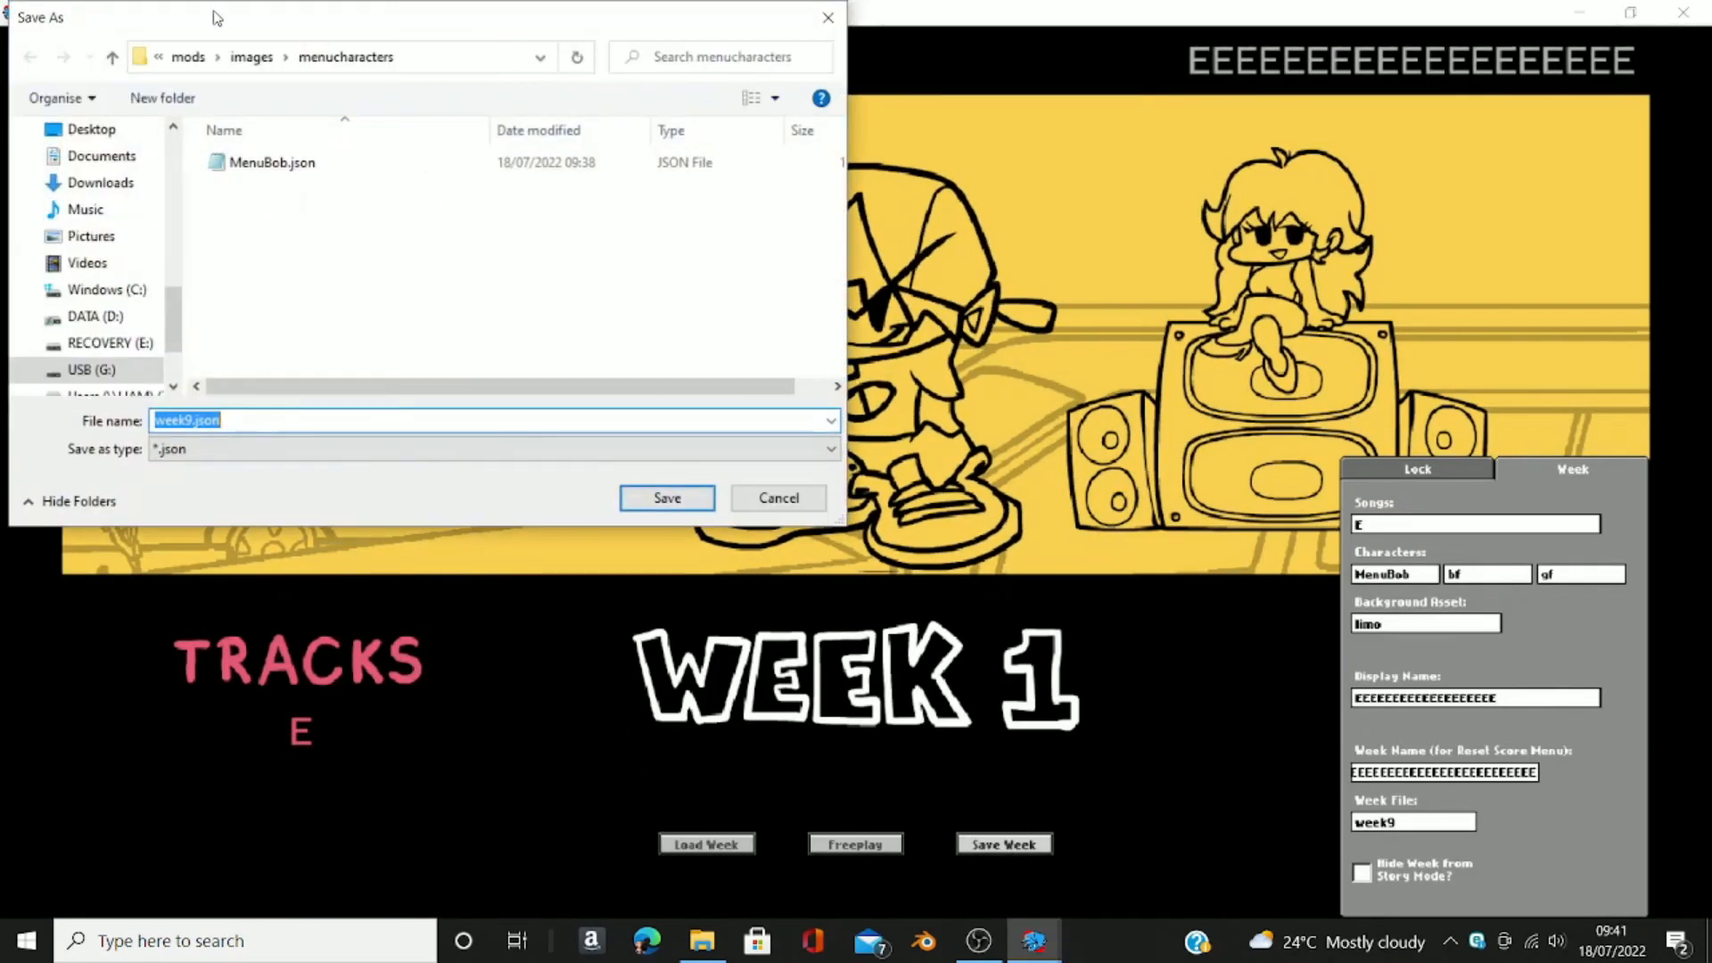
left_click(252, 57)
left_click(234, 57)
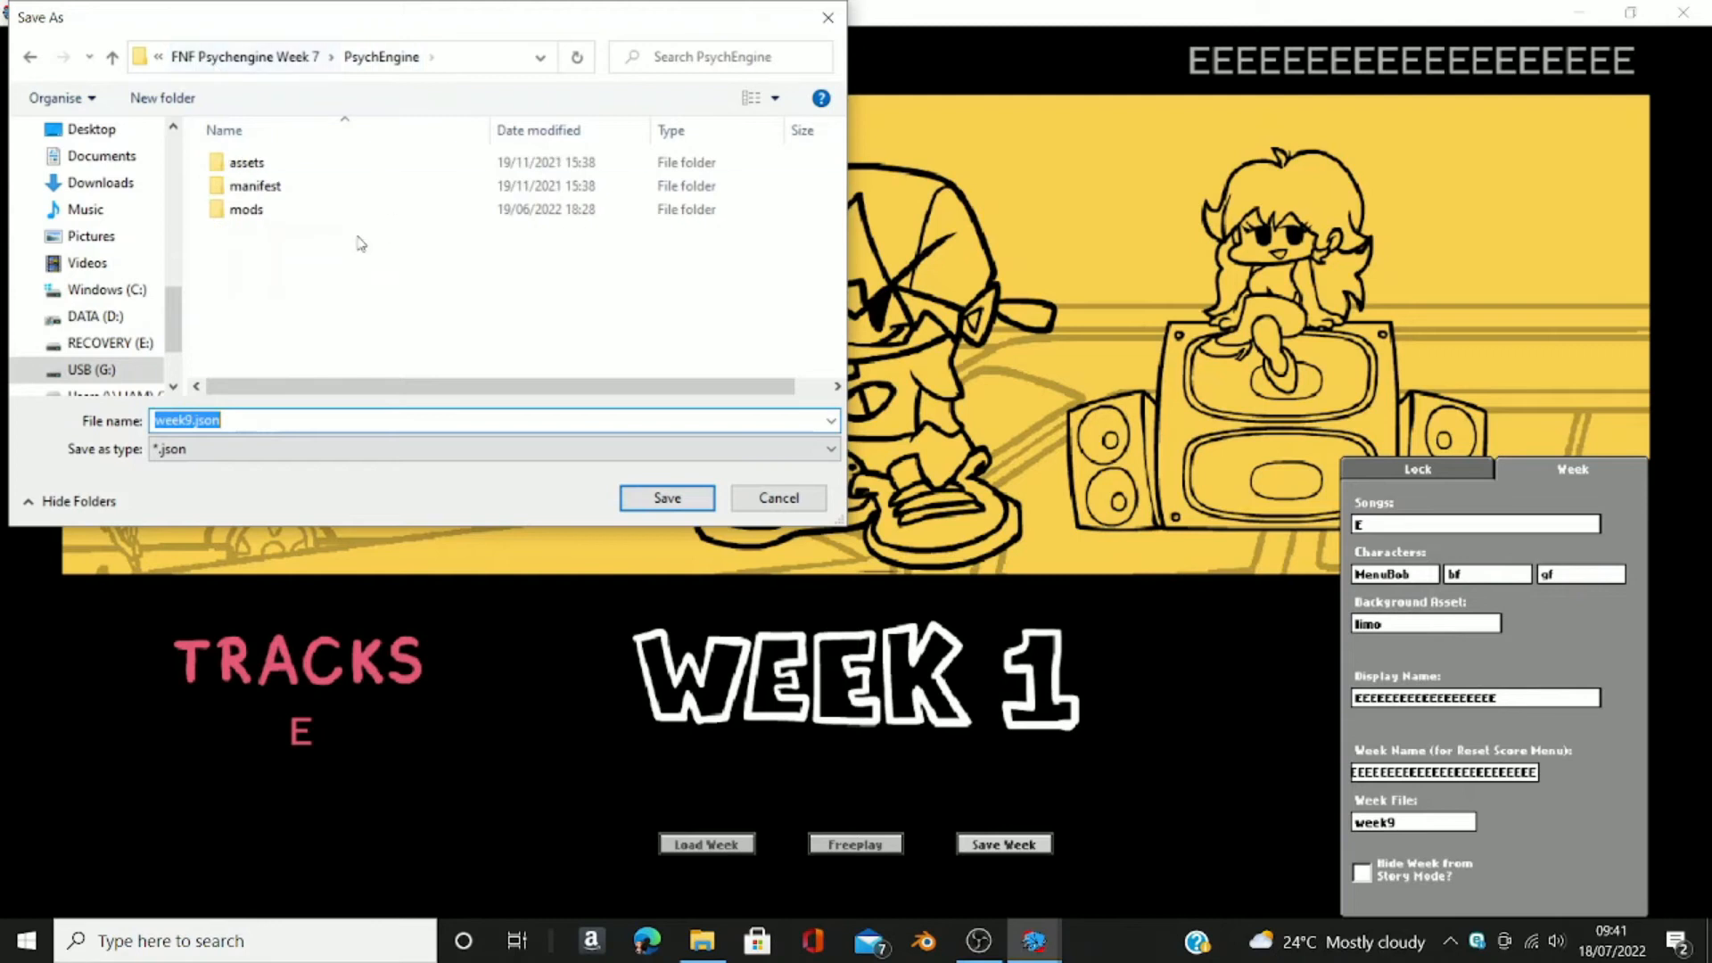
left_click(293, 218)
double_click(291, 214)
double_click(240, 345)
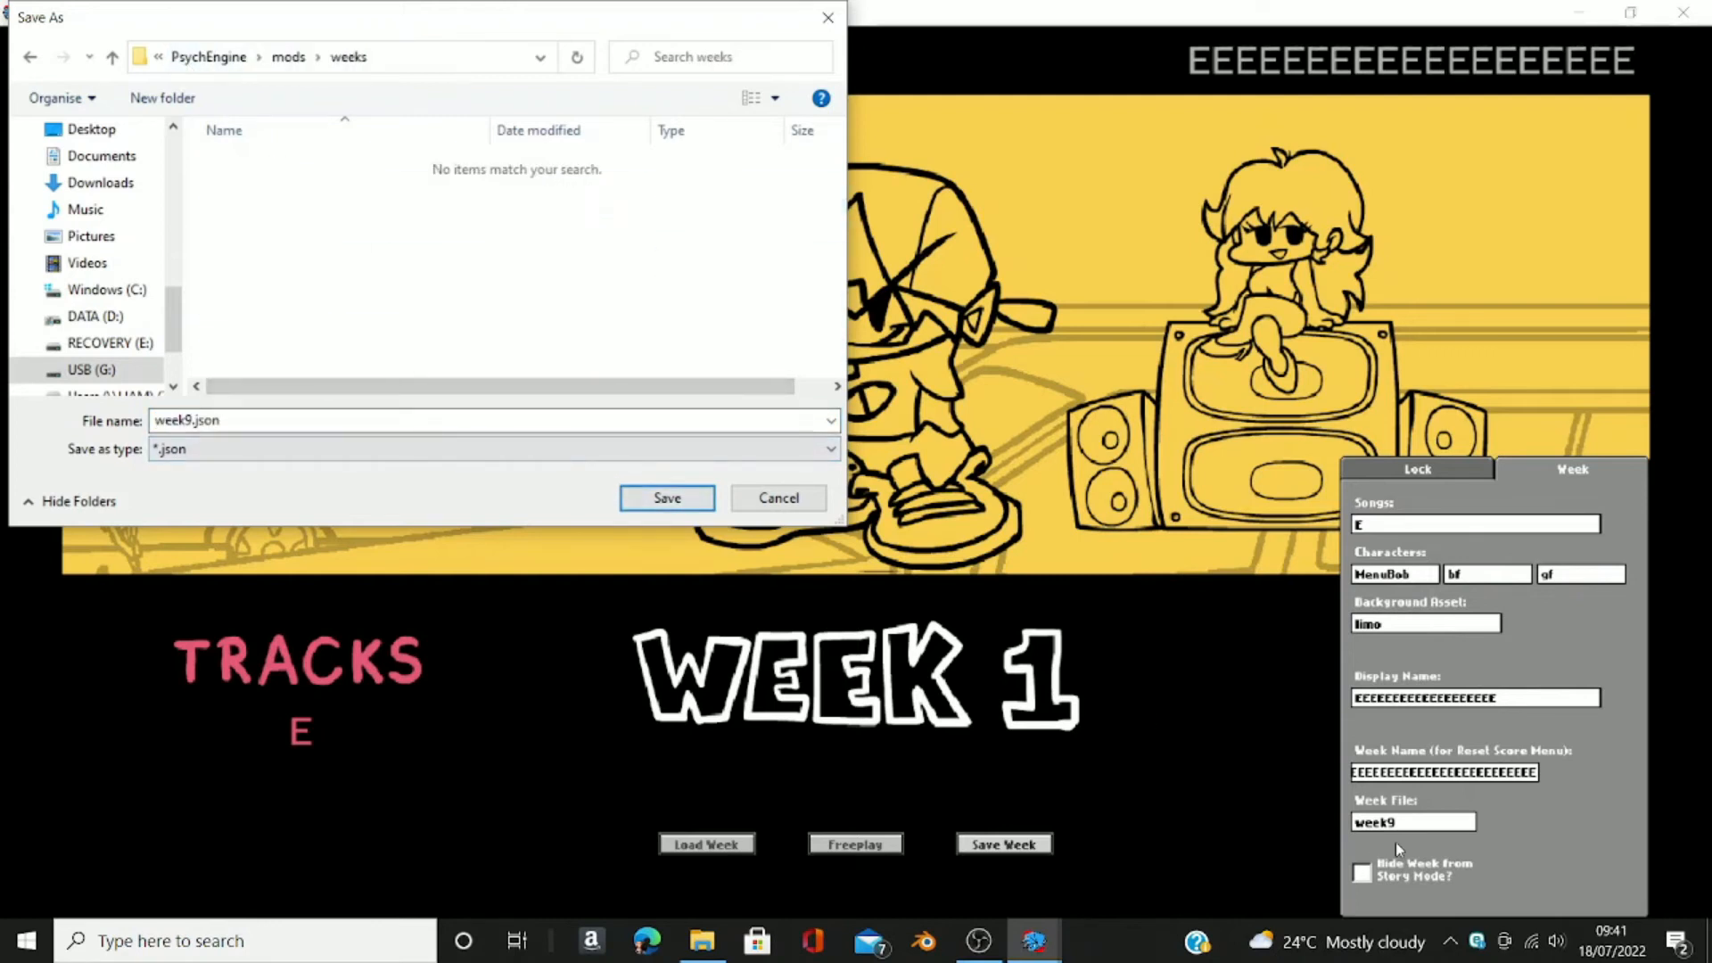
left_click(667, 497)
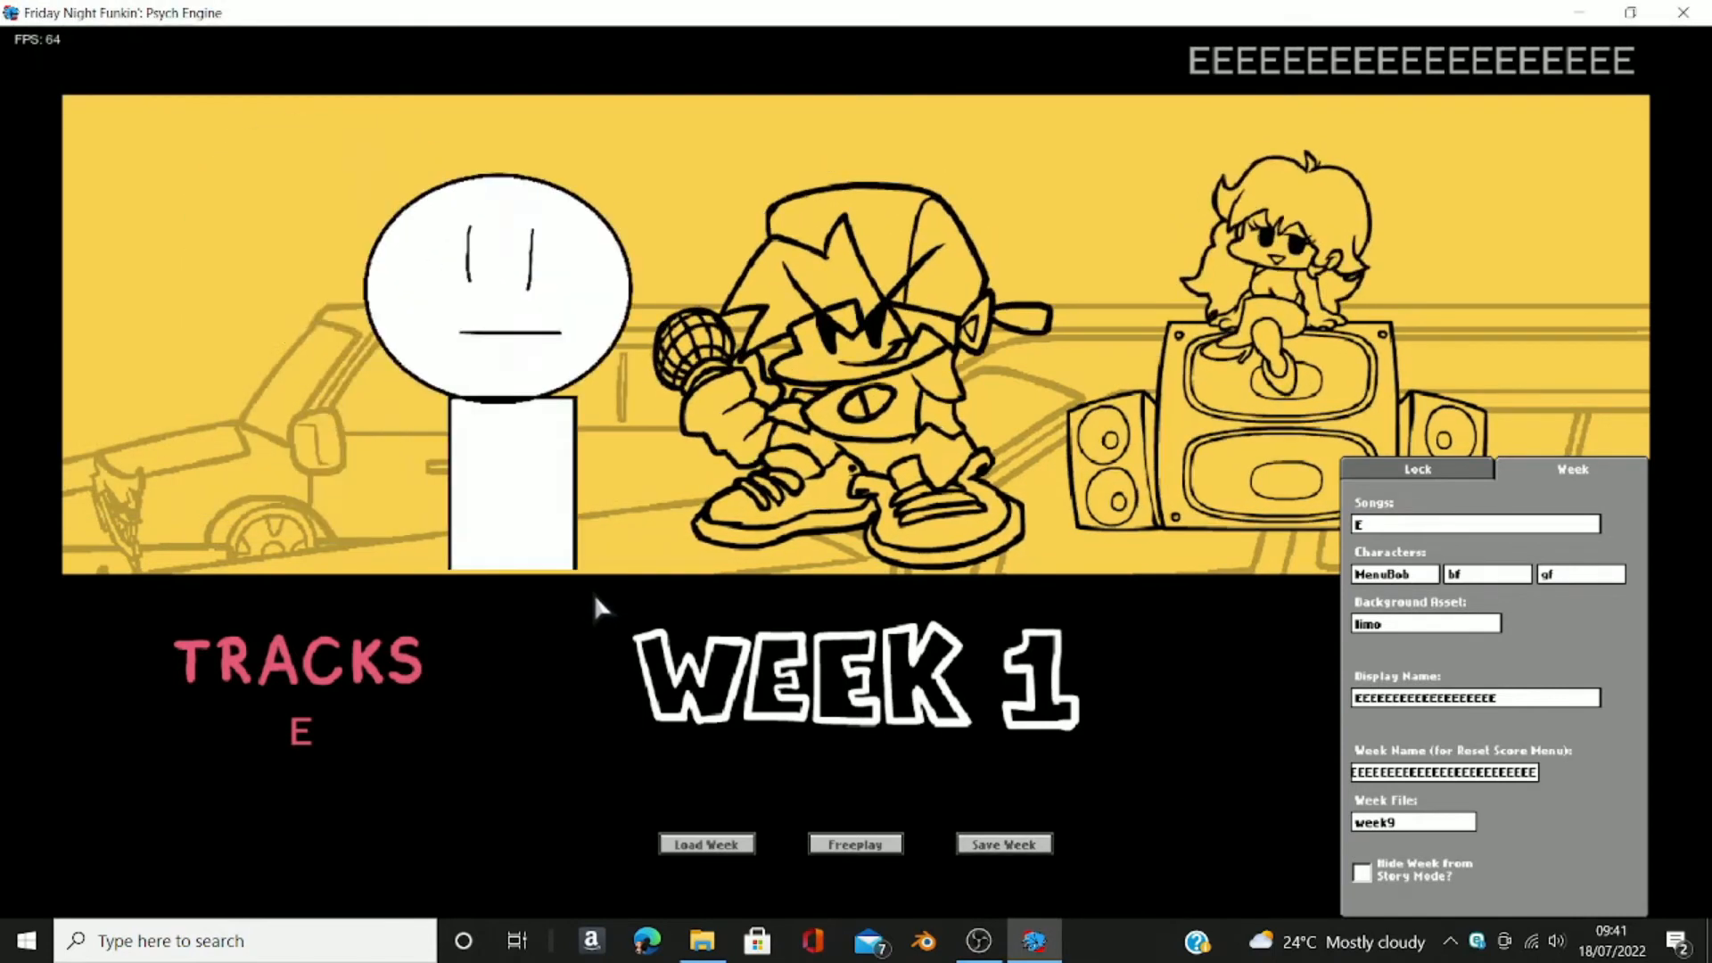
Step: Leave the Week Editor and view the custom week in the game's Story Mode menu
key("Escape")
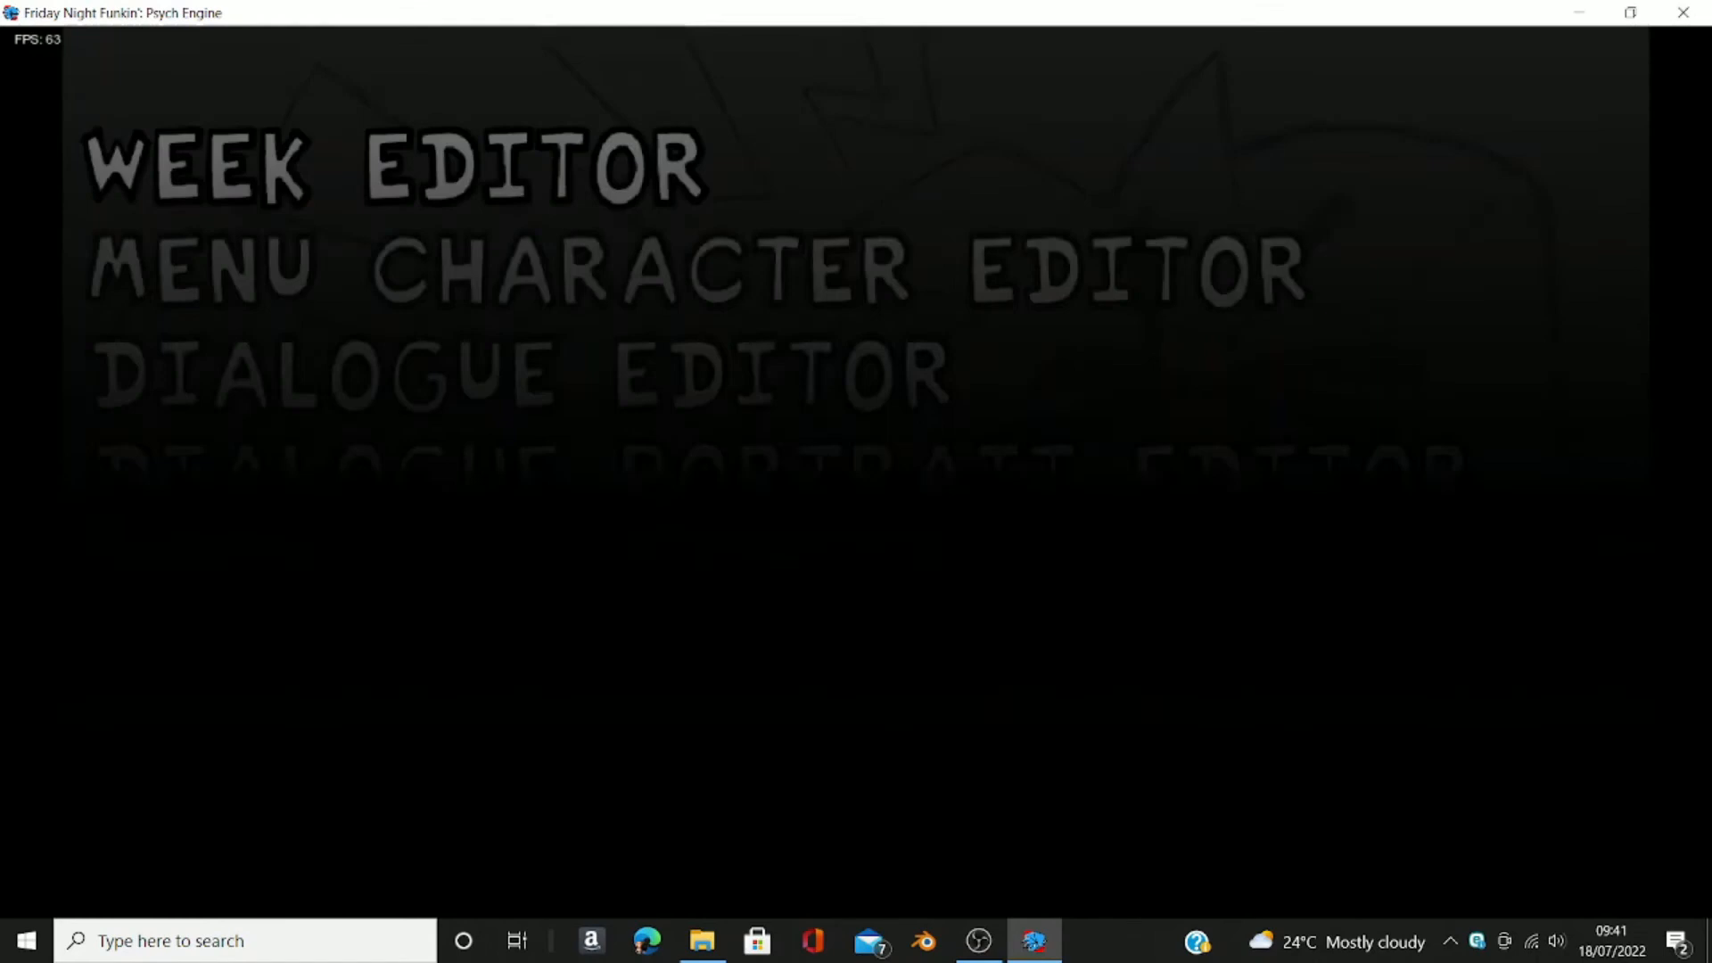
key("Escape")
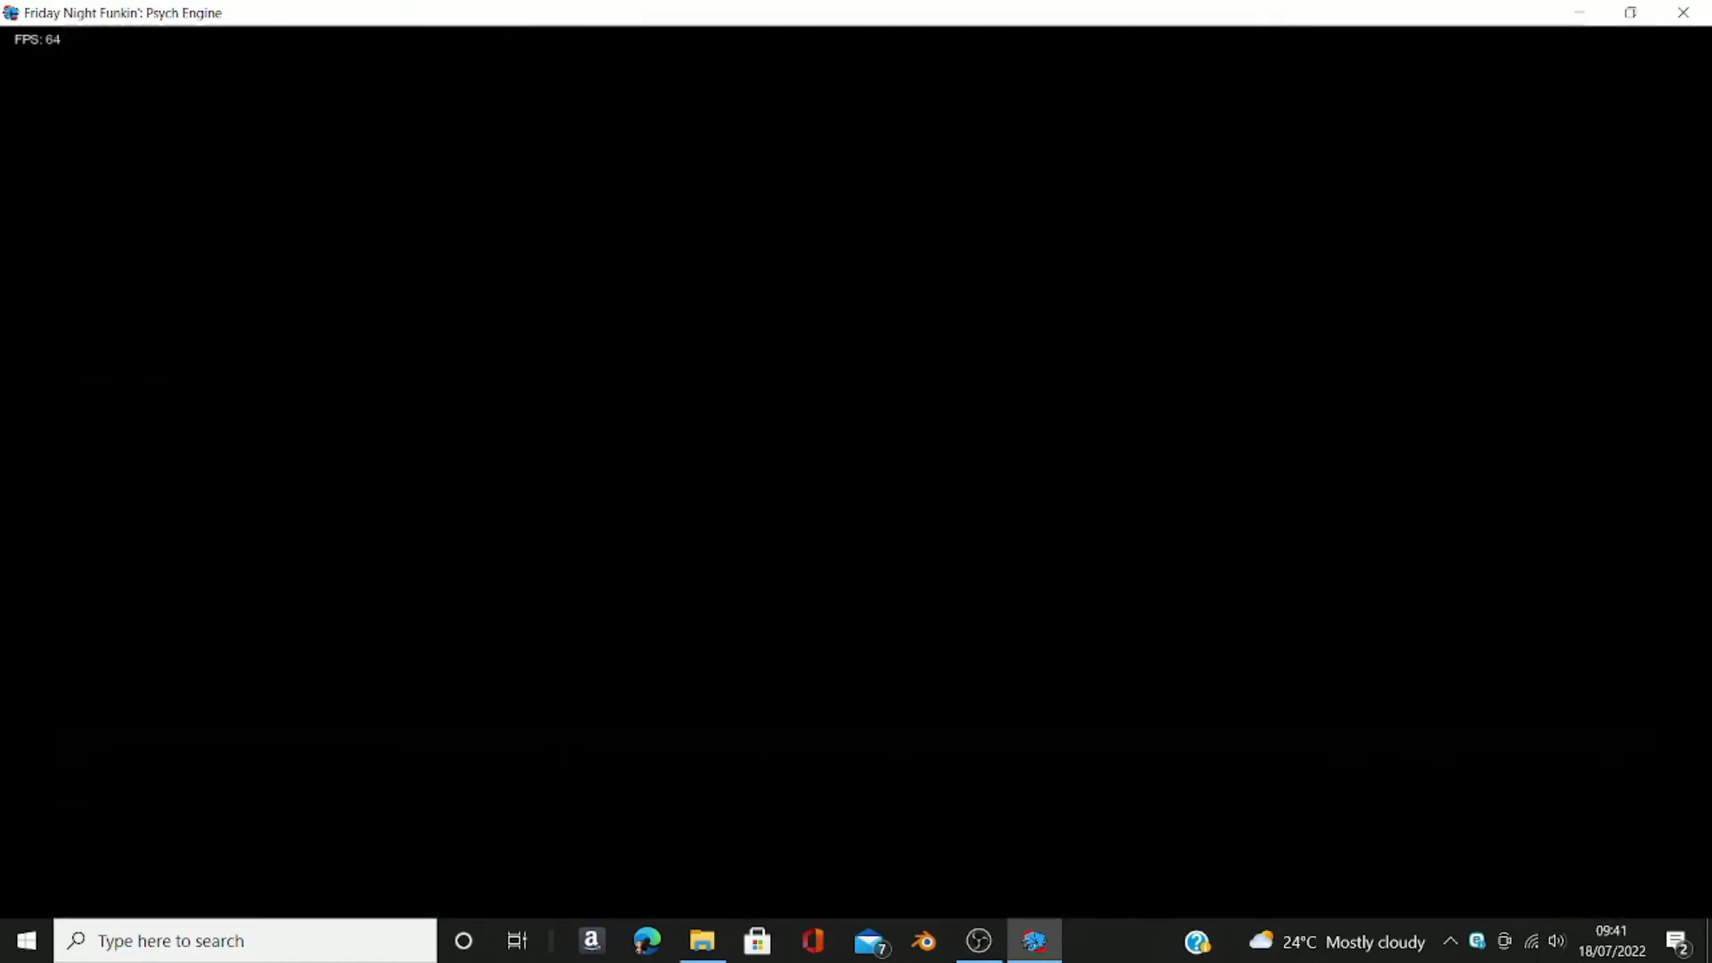
key("Return")
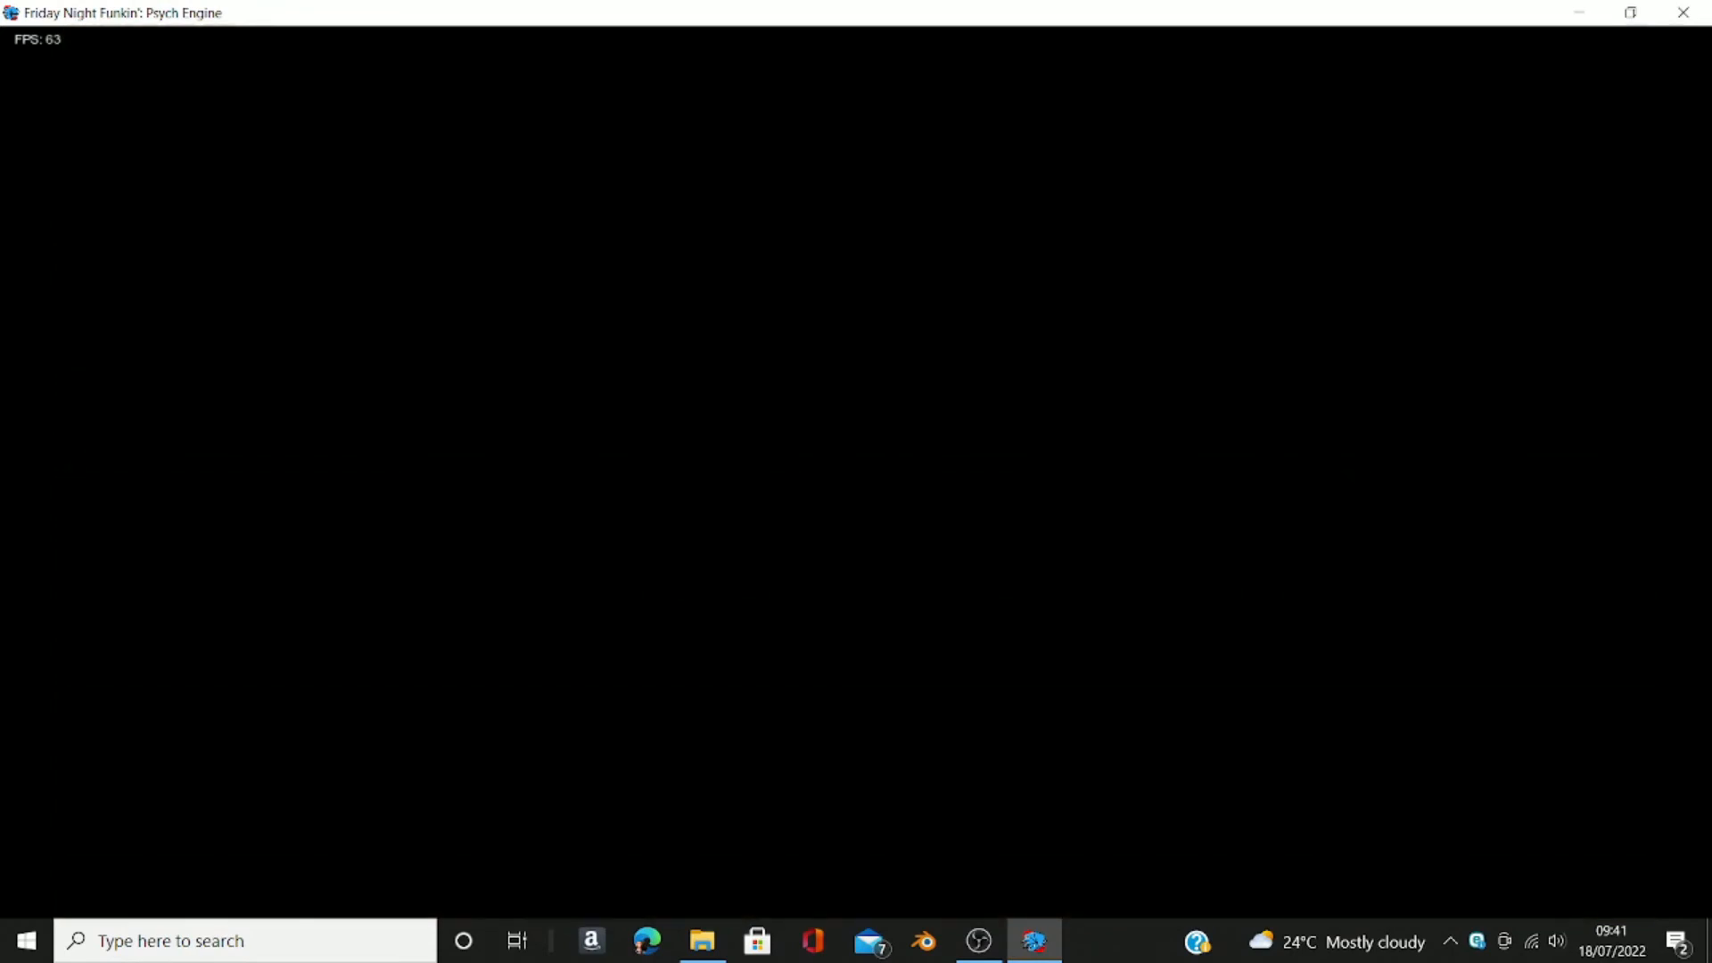
key("Down")
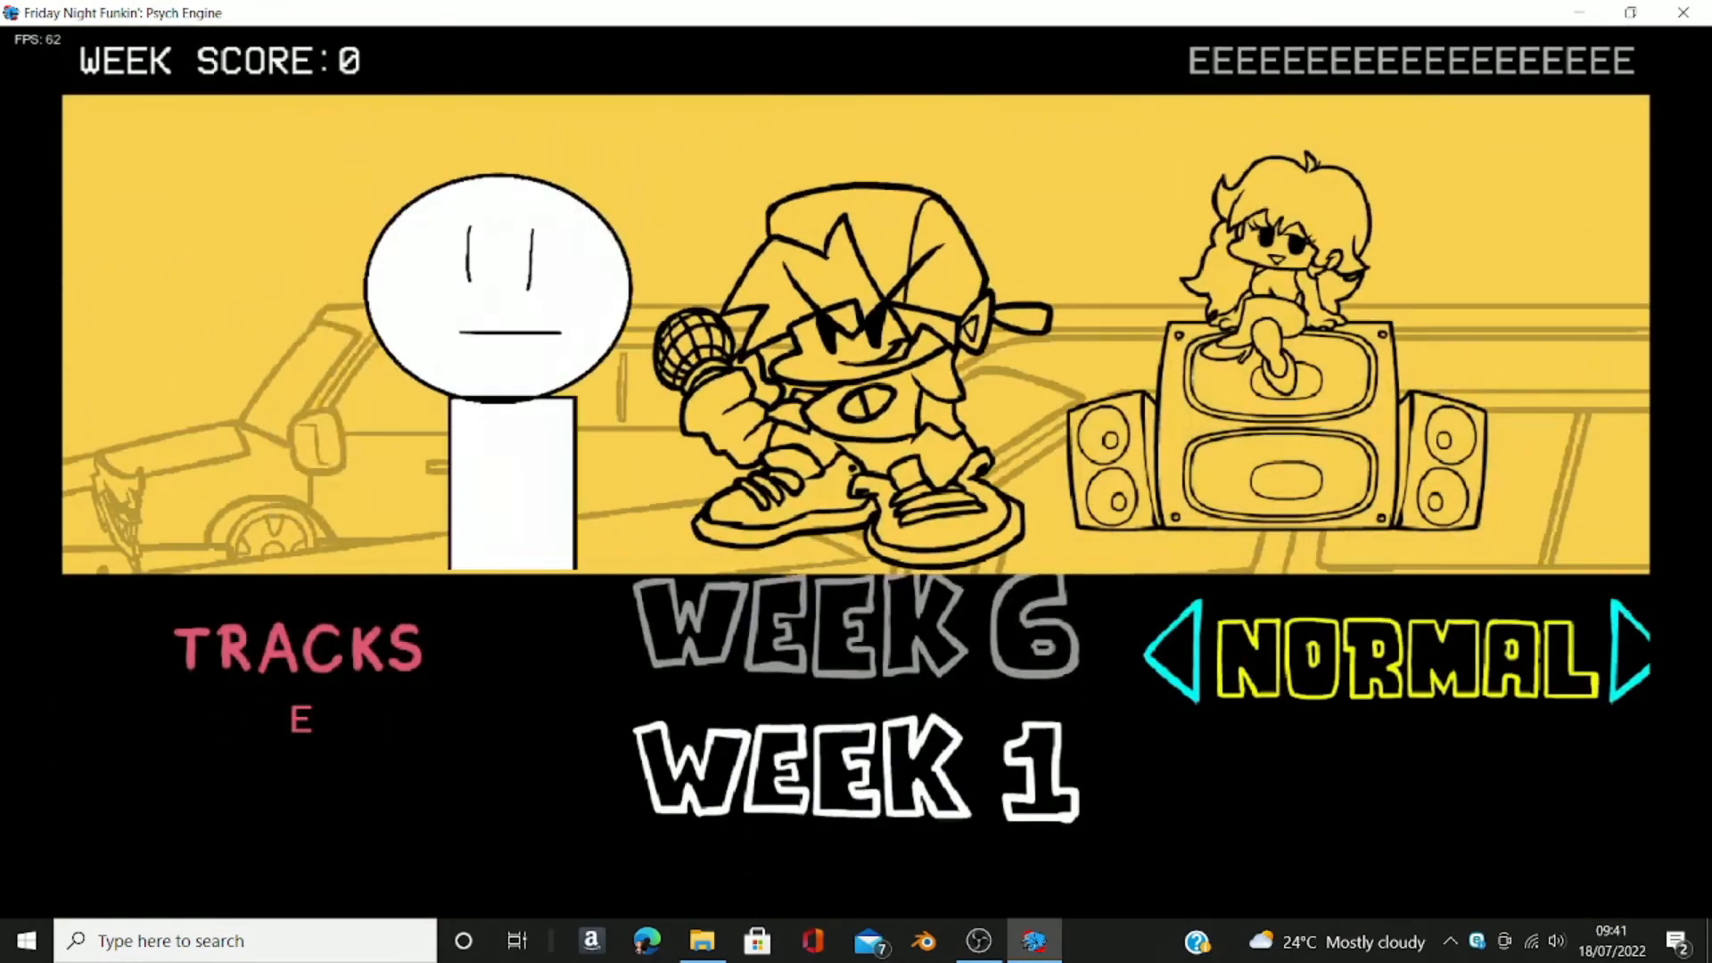
Step: Open weekList.txt from the PsychEngine/assets/weeks folder in Notepad and examine its week order
left_click(703, 941)
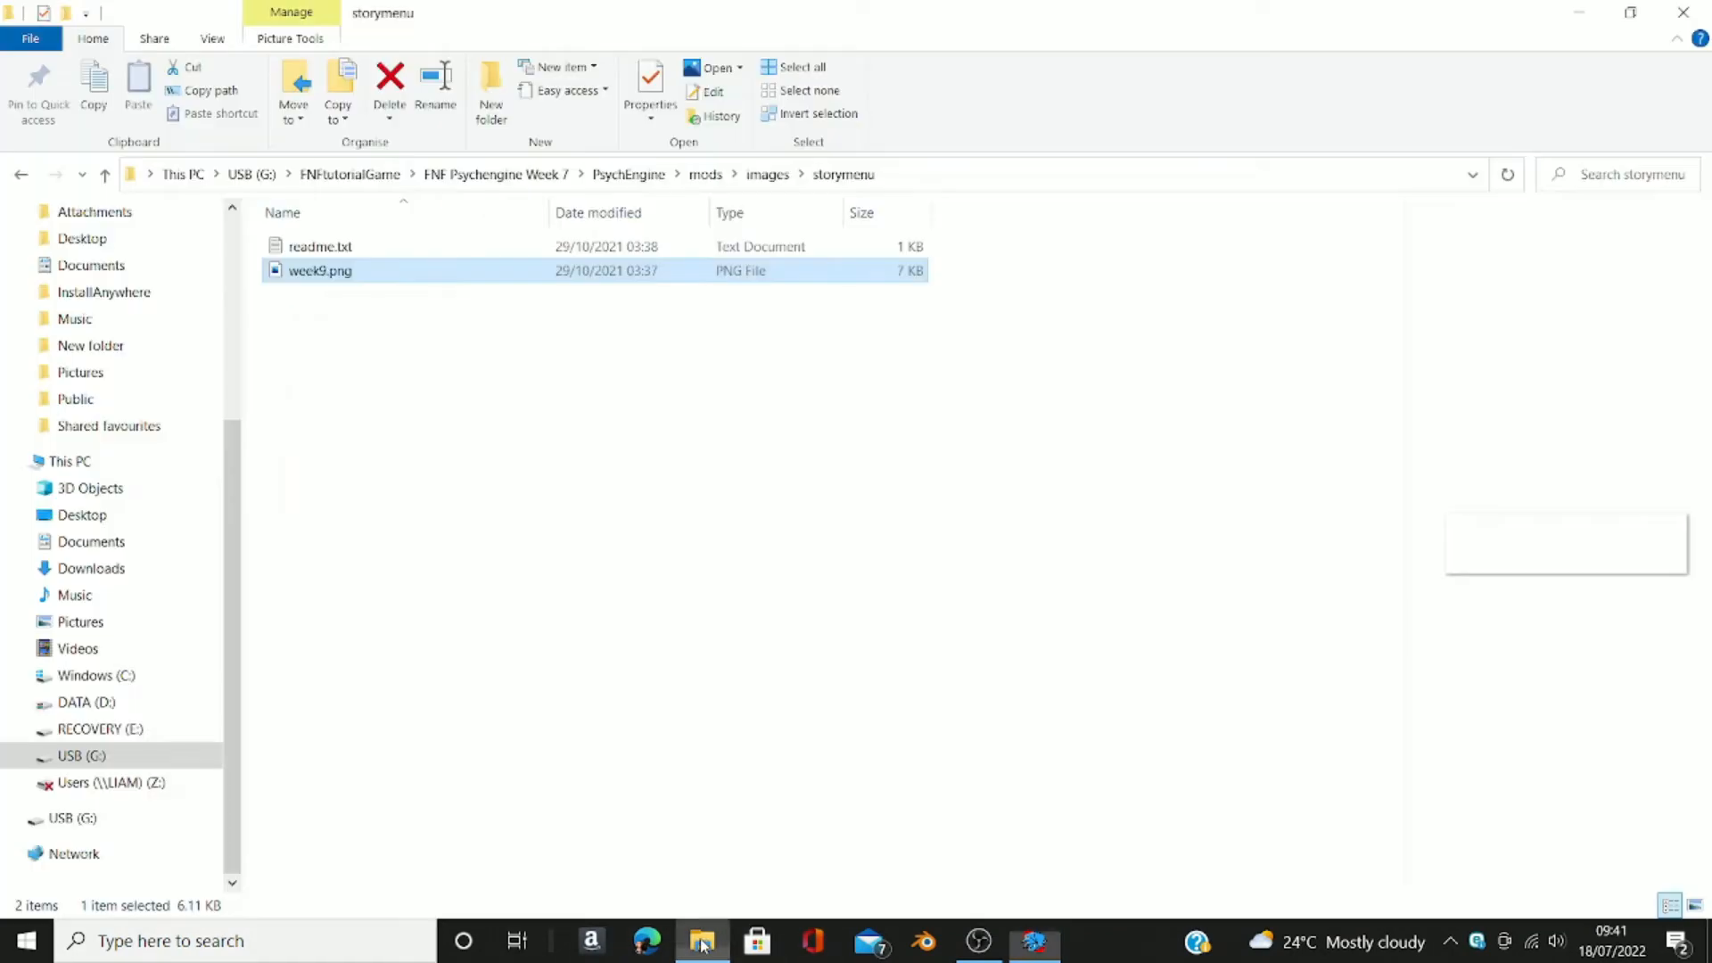
left_click(520, 175)
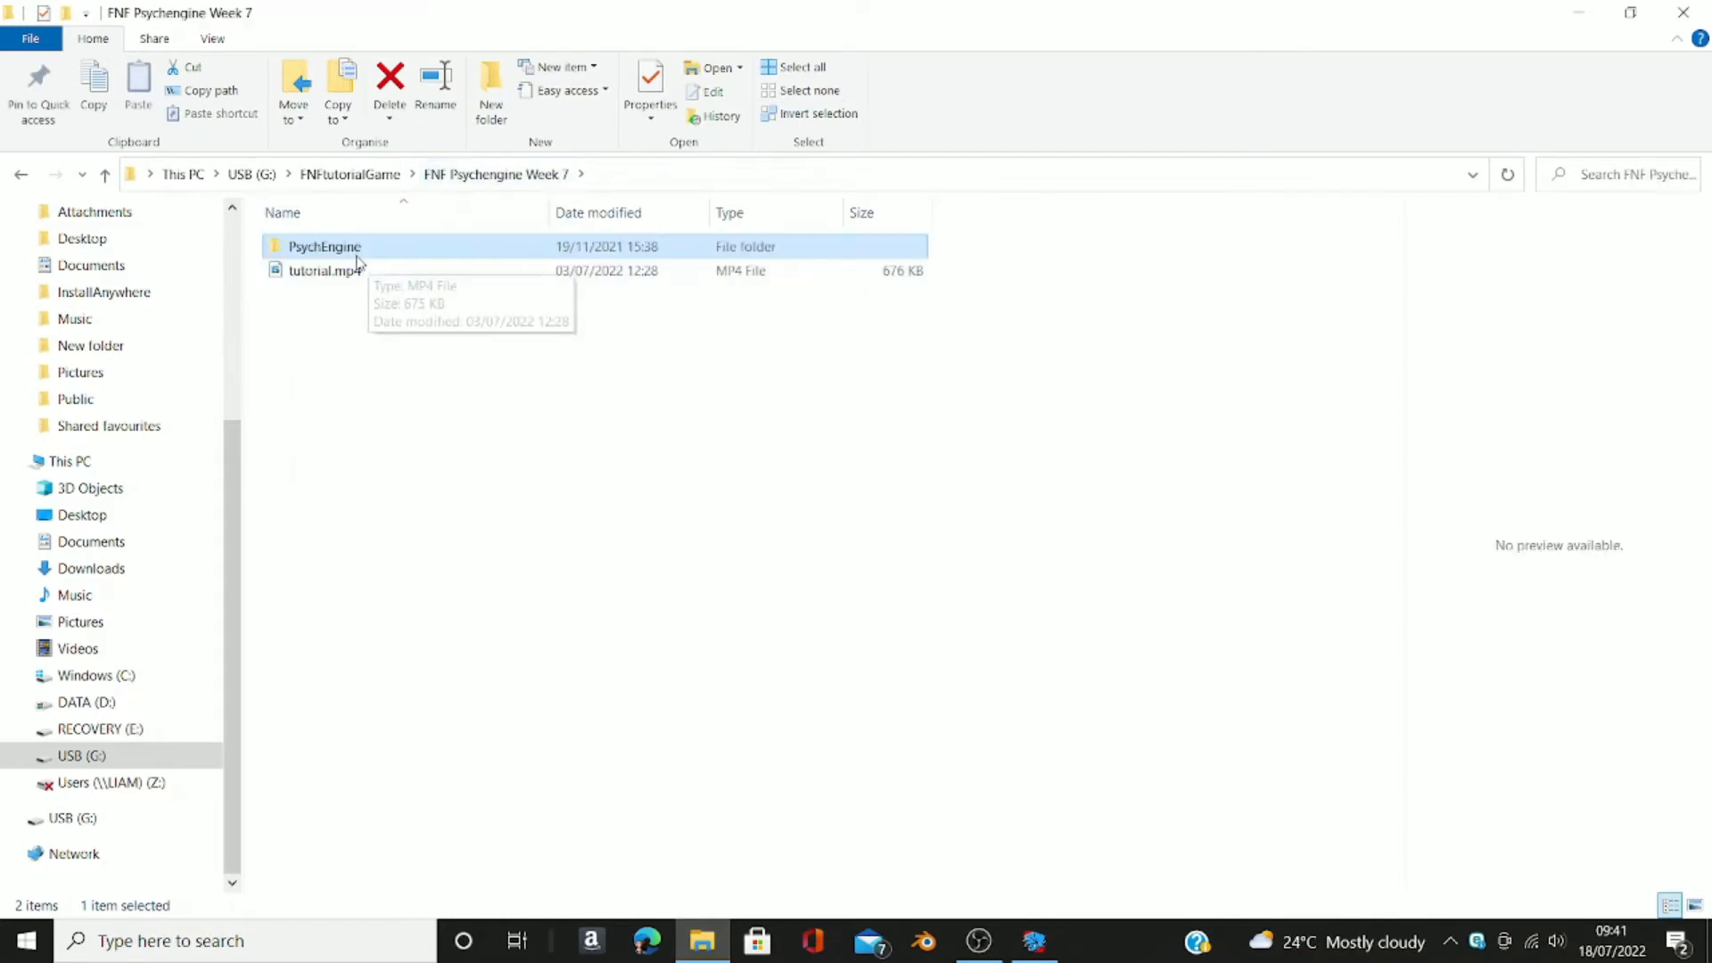
left_click(360, 174)
double_click(331, 246)
double_click(330, 247)
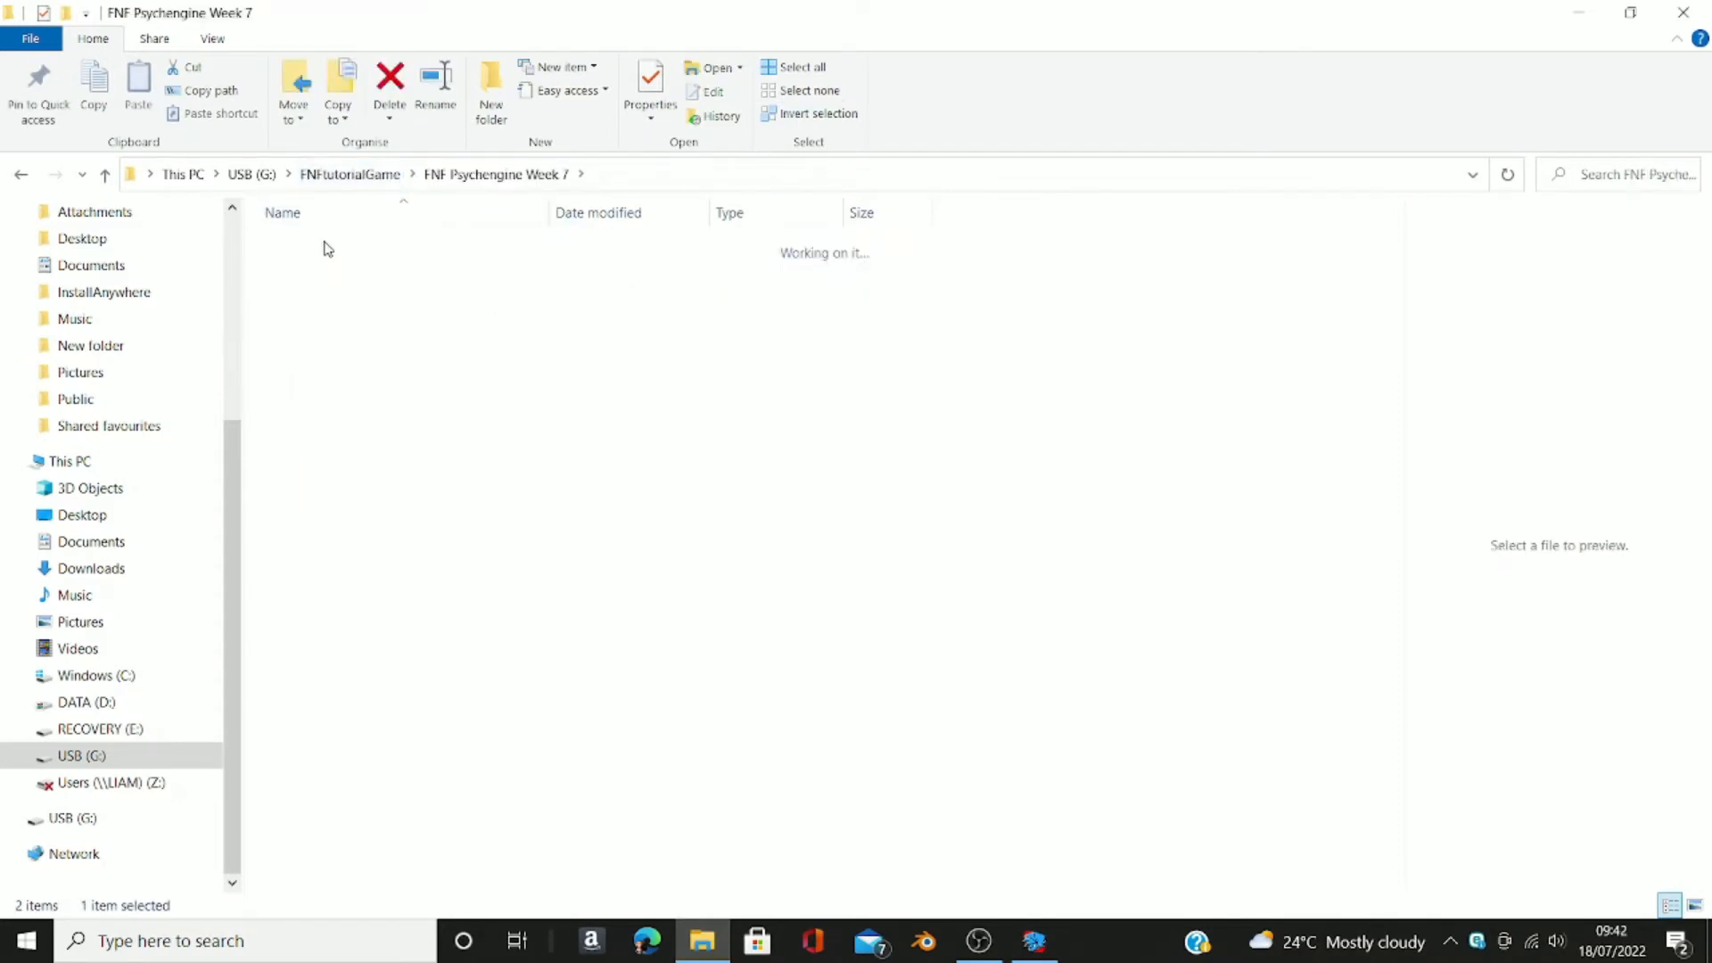
double_click(328, 247)
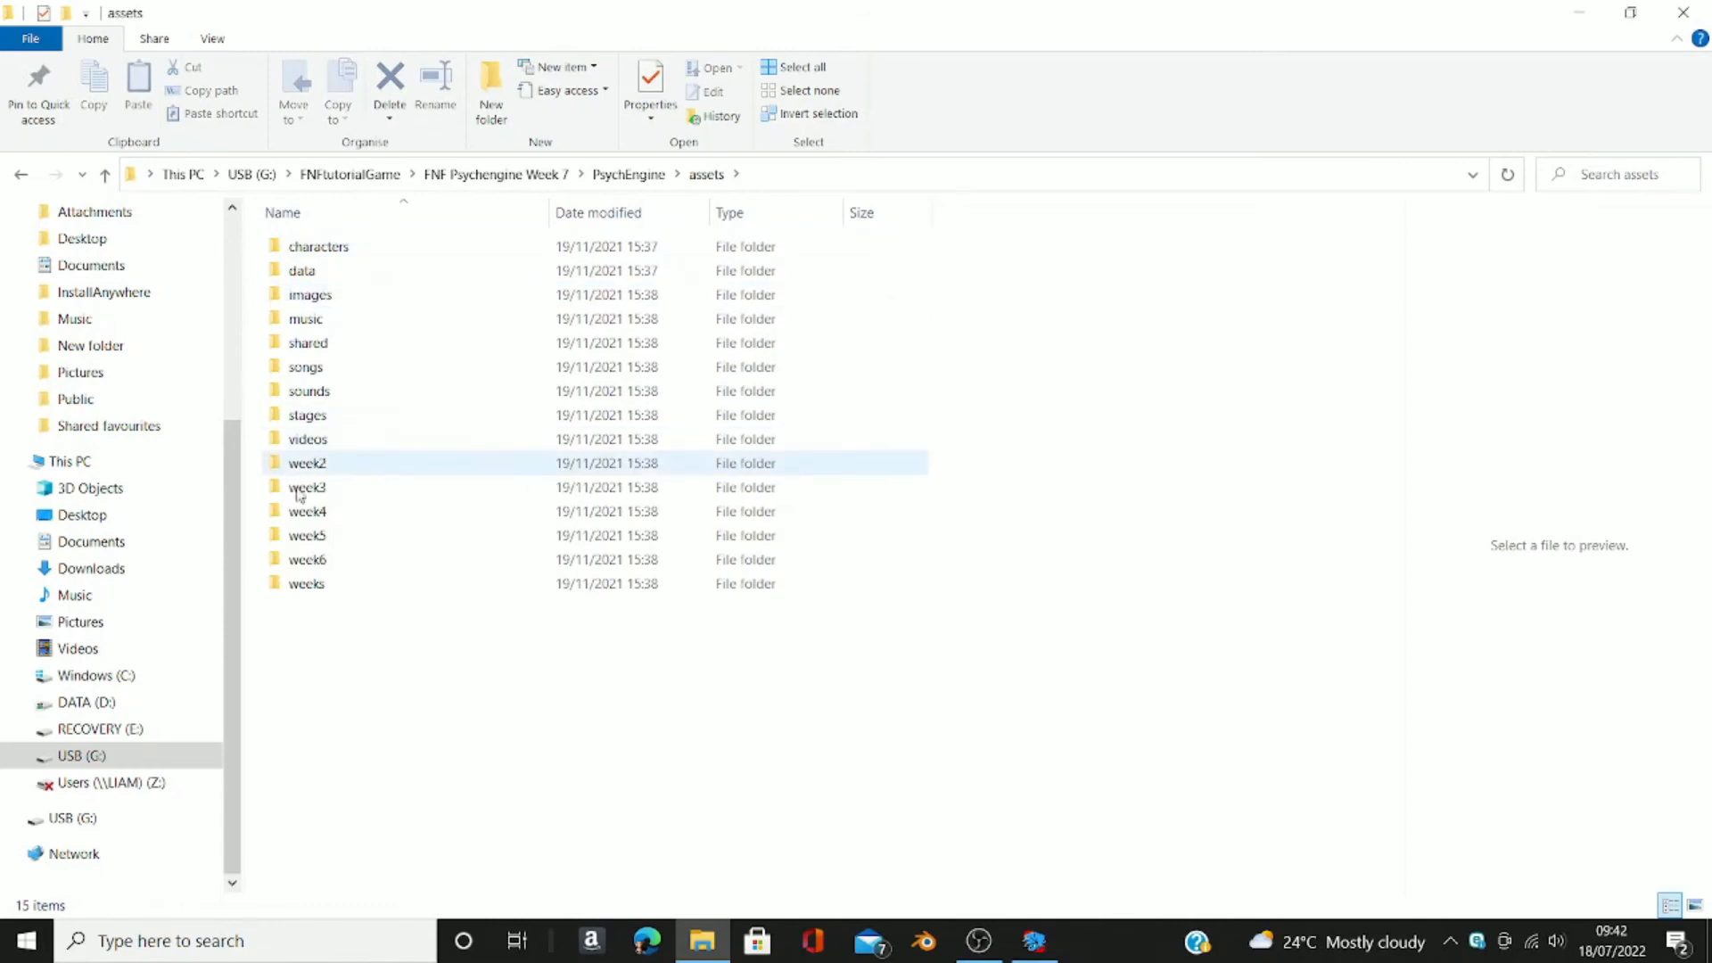
double_click(318, 584)
left_click(339, 418)
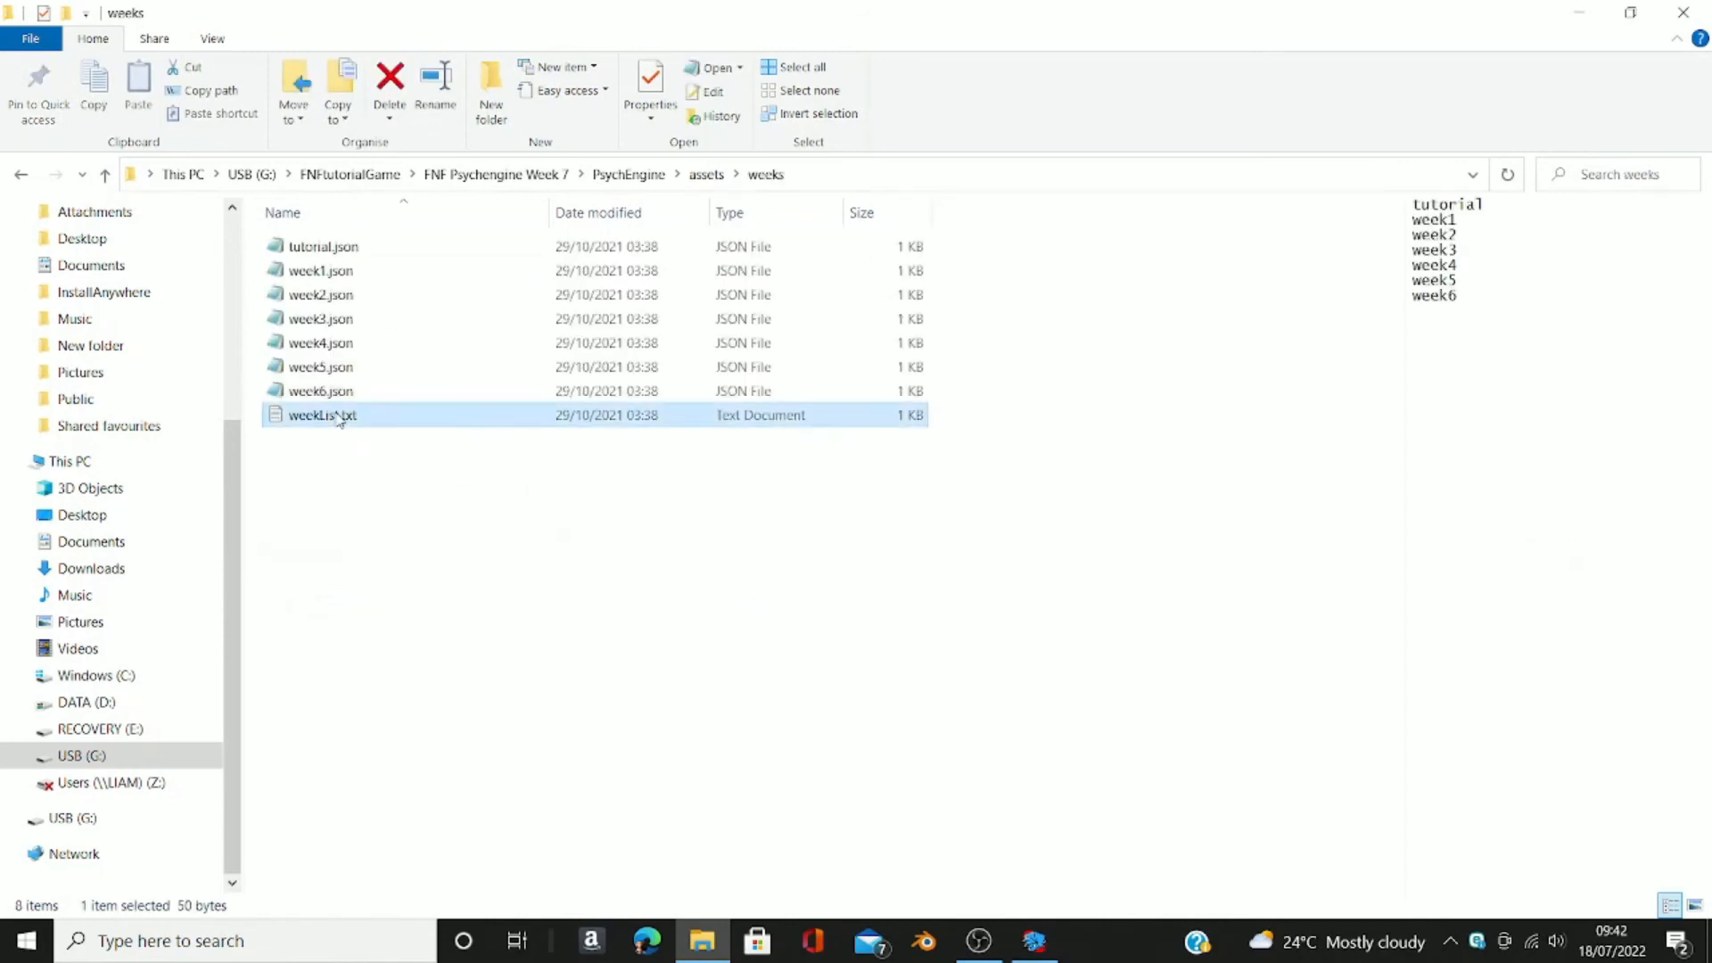
double_click(339, 418)
left_click_drag(471, 407, 405, 276)
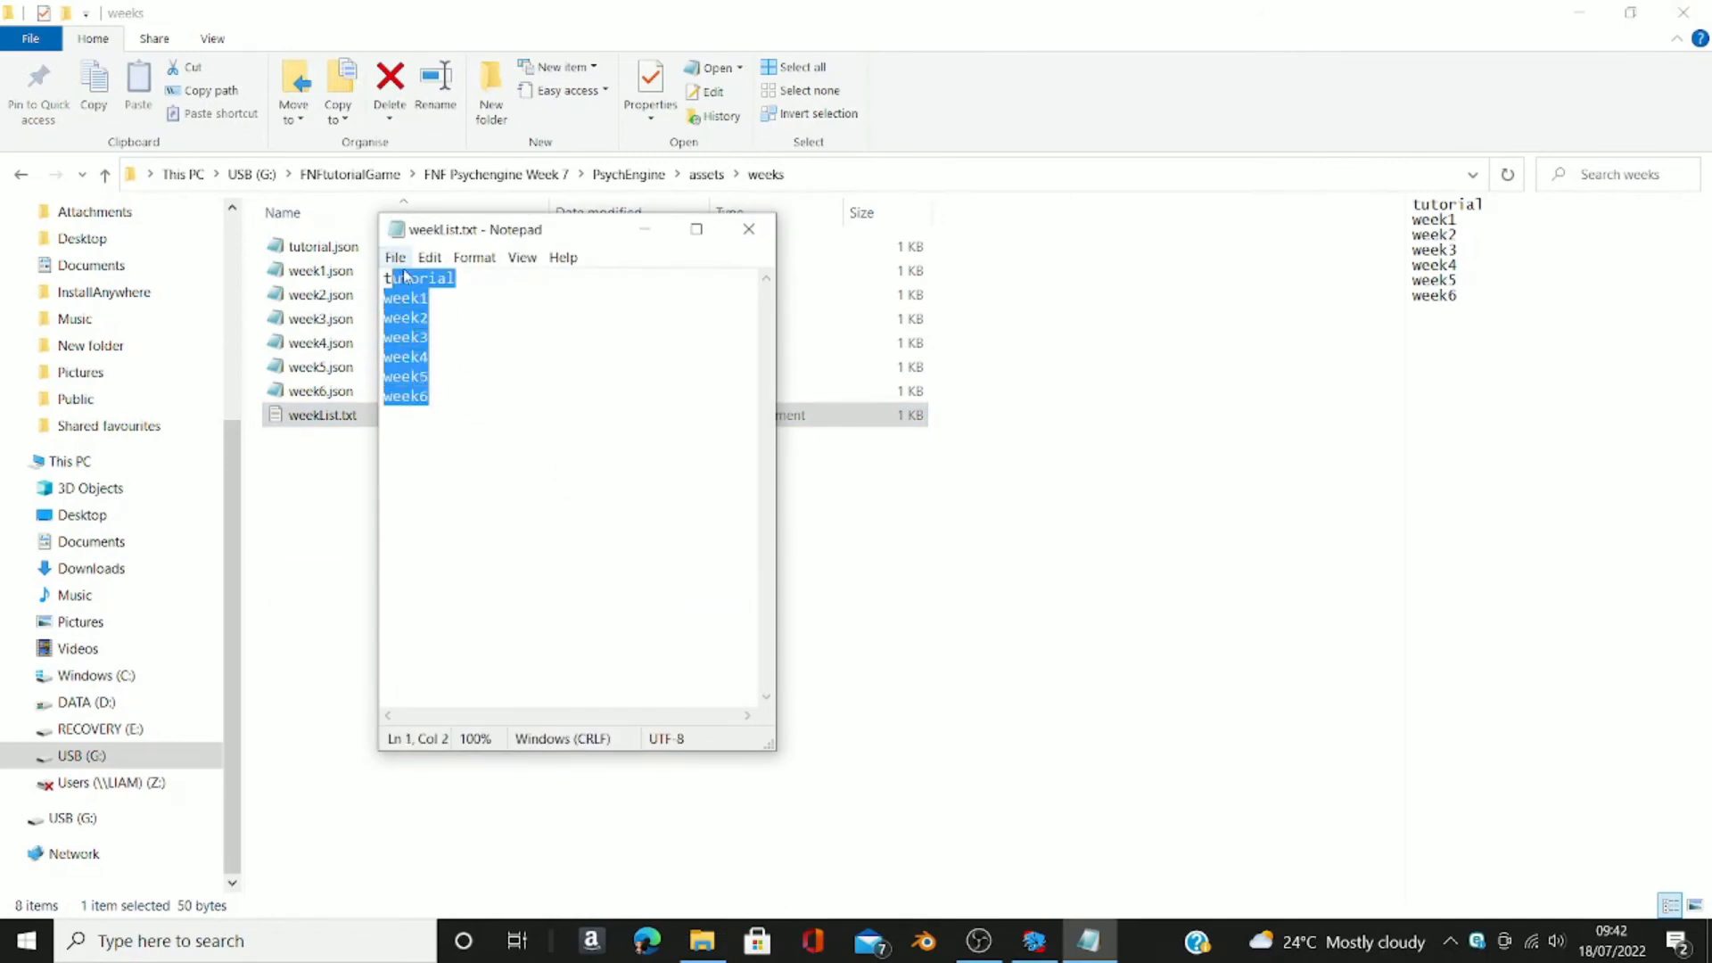
Step: Add week9 on its own line between tutorial and week1 in weekList.txt, save the change and close the file
left_click(1033, 941)
left_click(1088, 940)
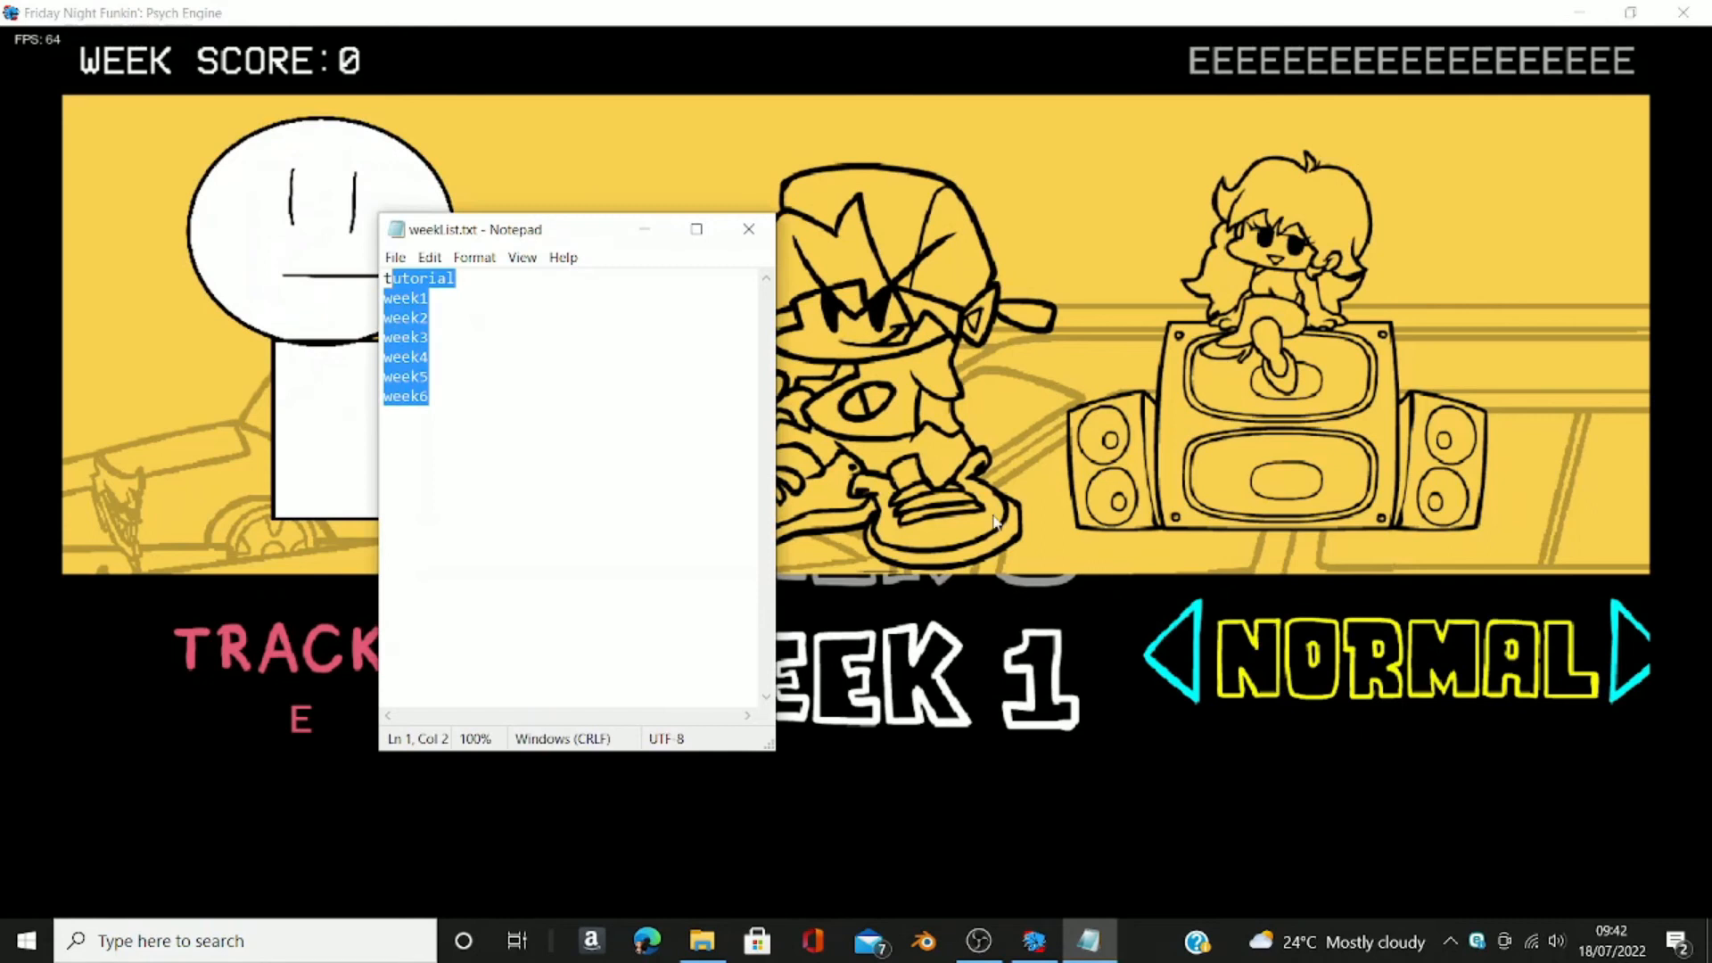
left_click(696, 229)
key("End")
key("Return")
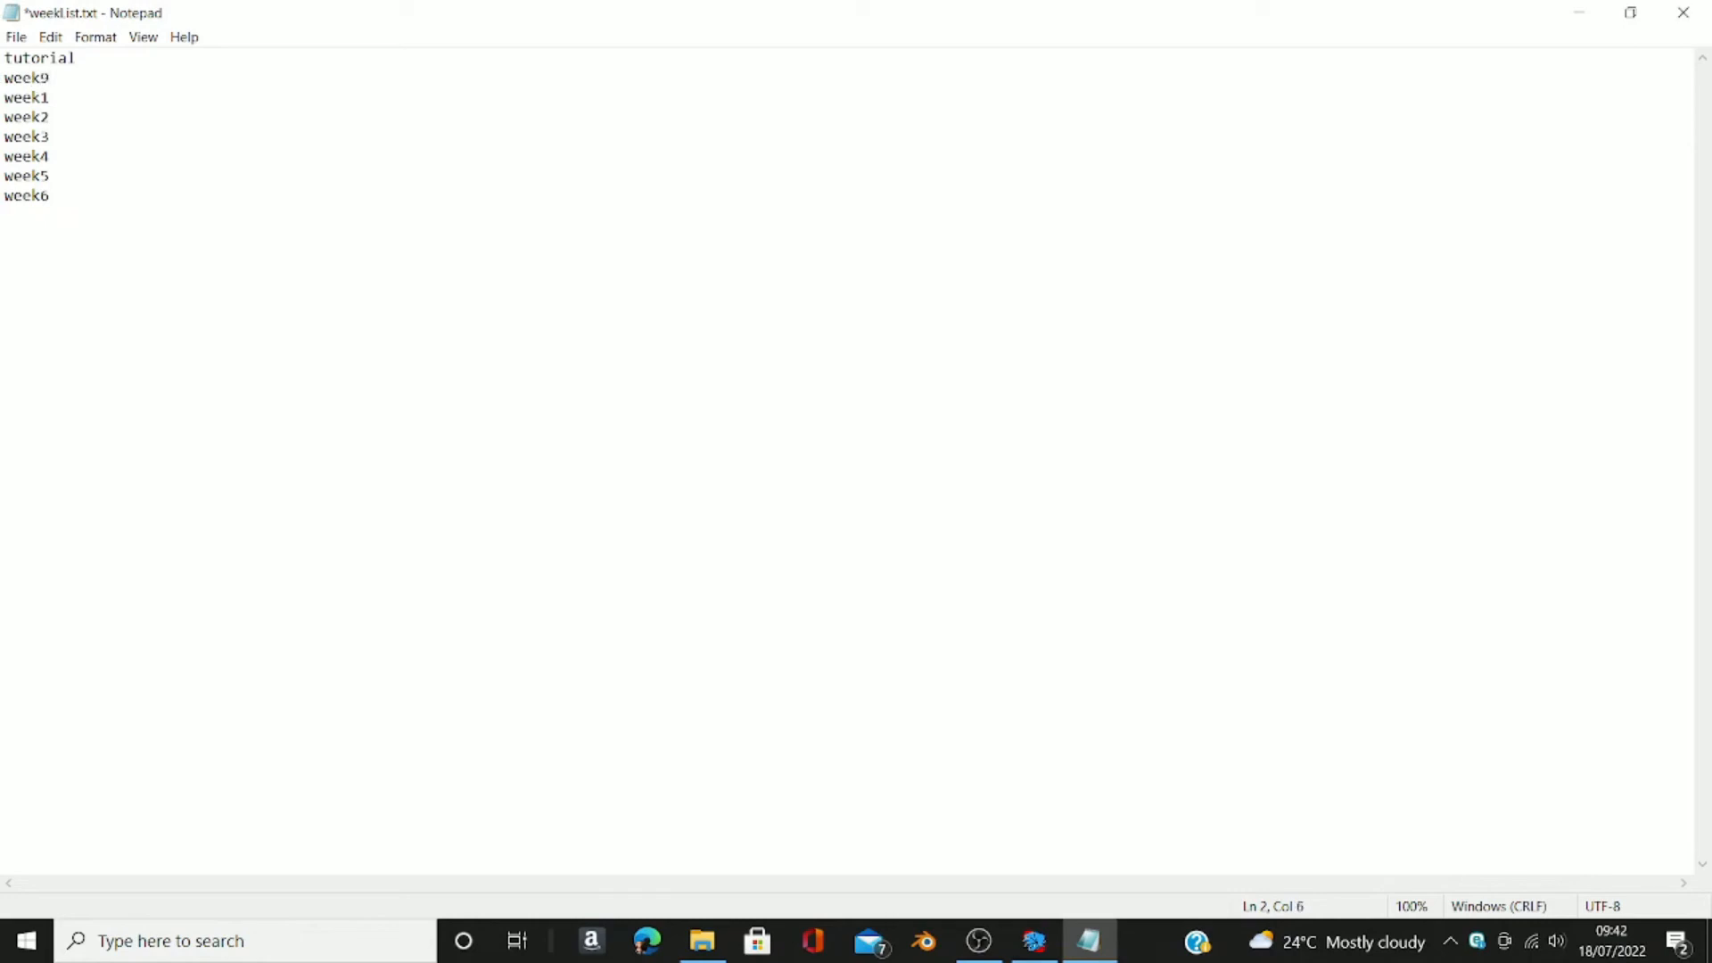
left_click(1683, 11)
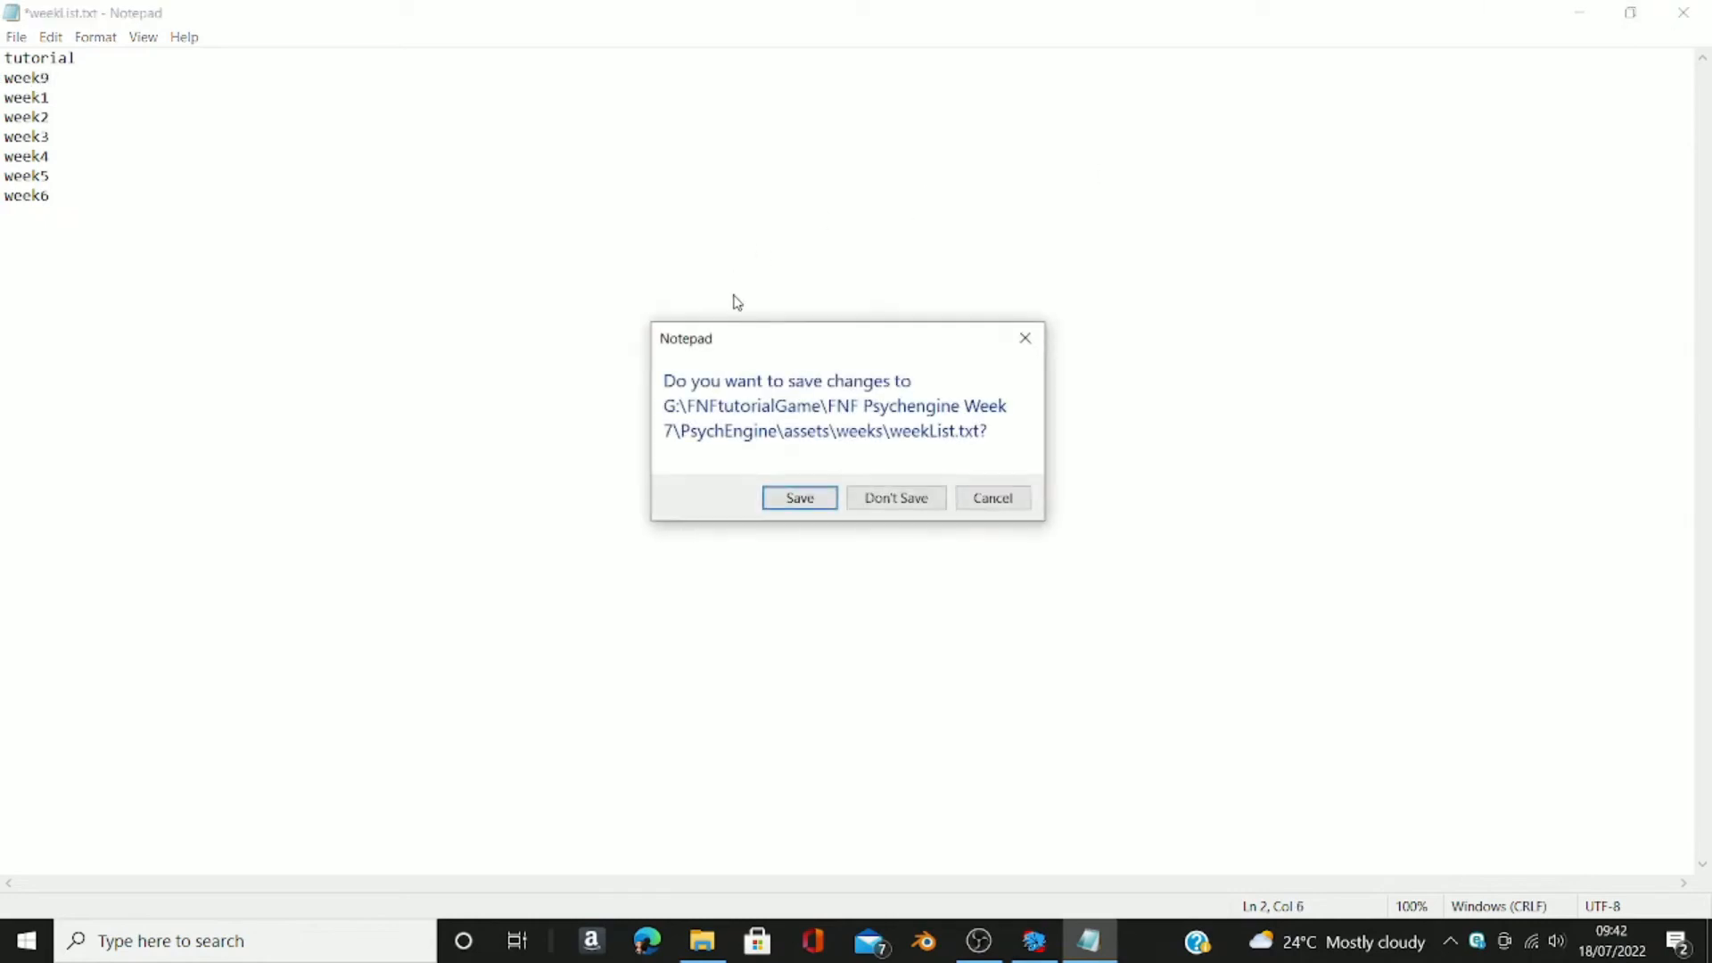
left_click(797, 495)
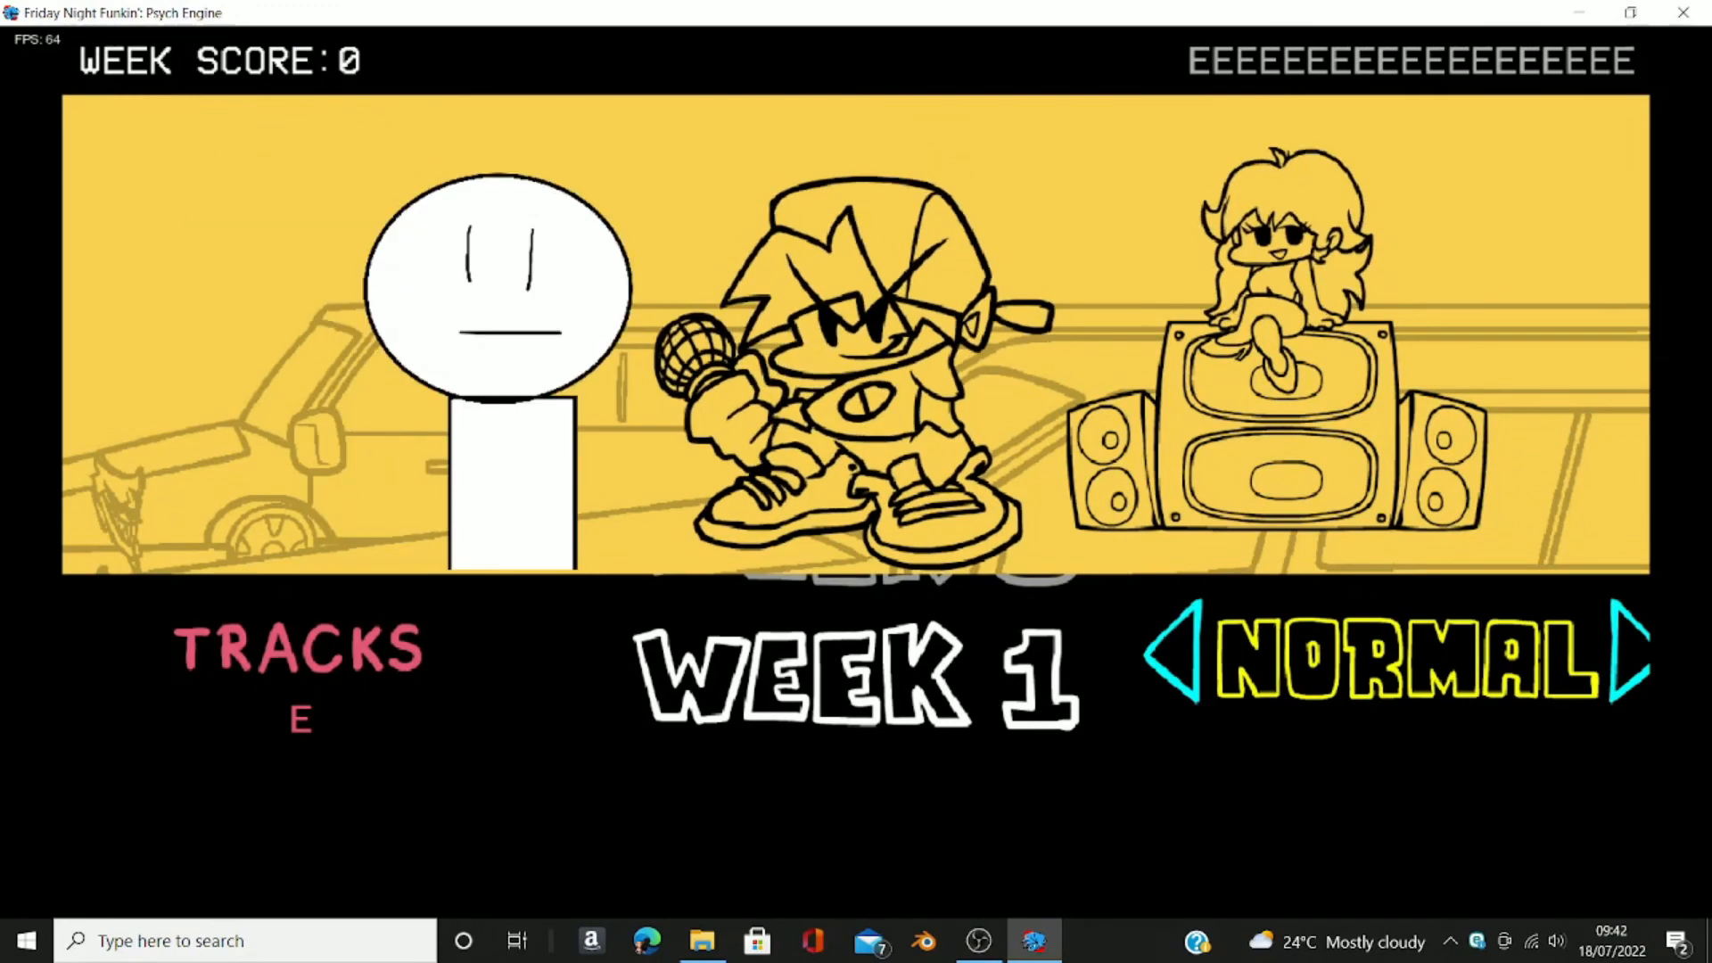
Step: Reload the game's Story Mode menu and start the custom week with track E on Hard difficulty
key("Escape")
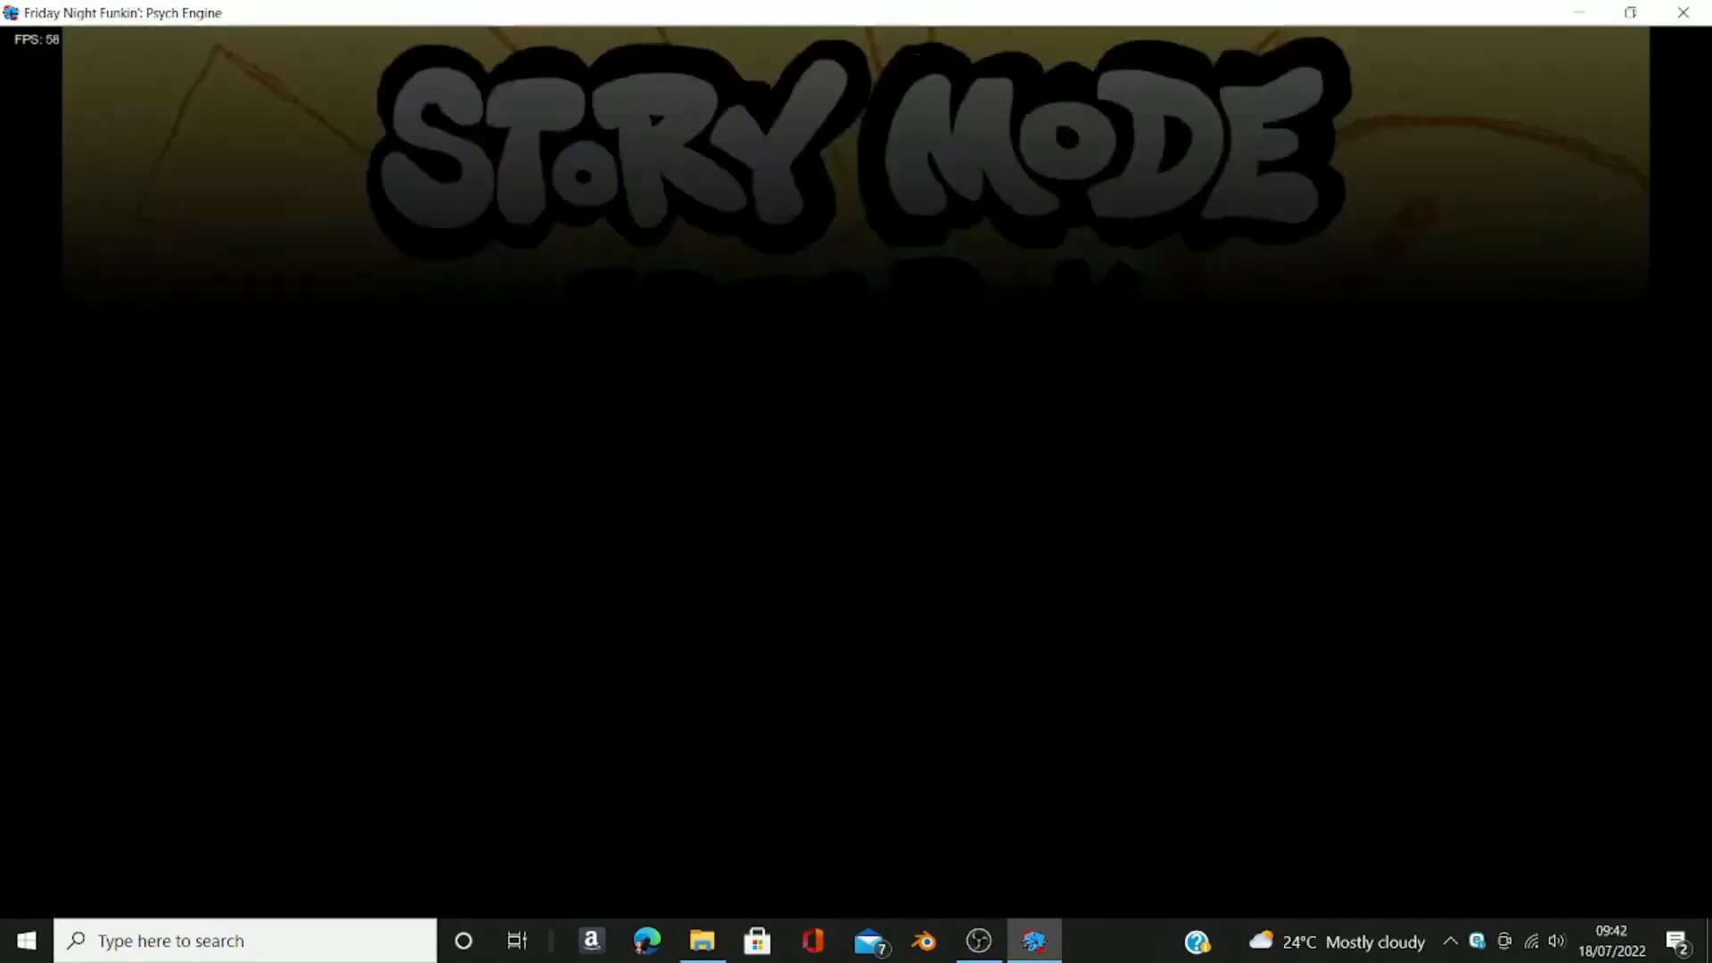
key("Return")
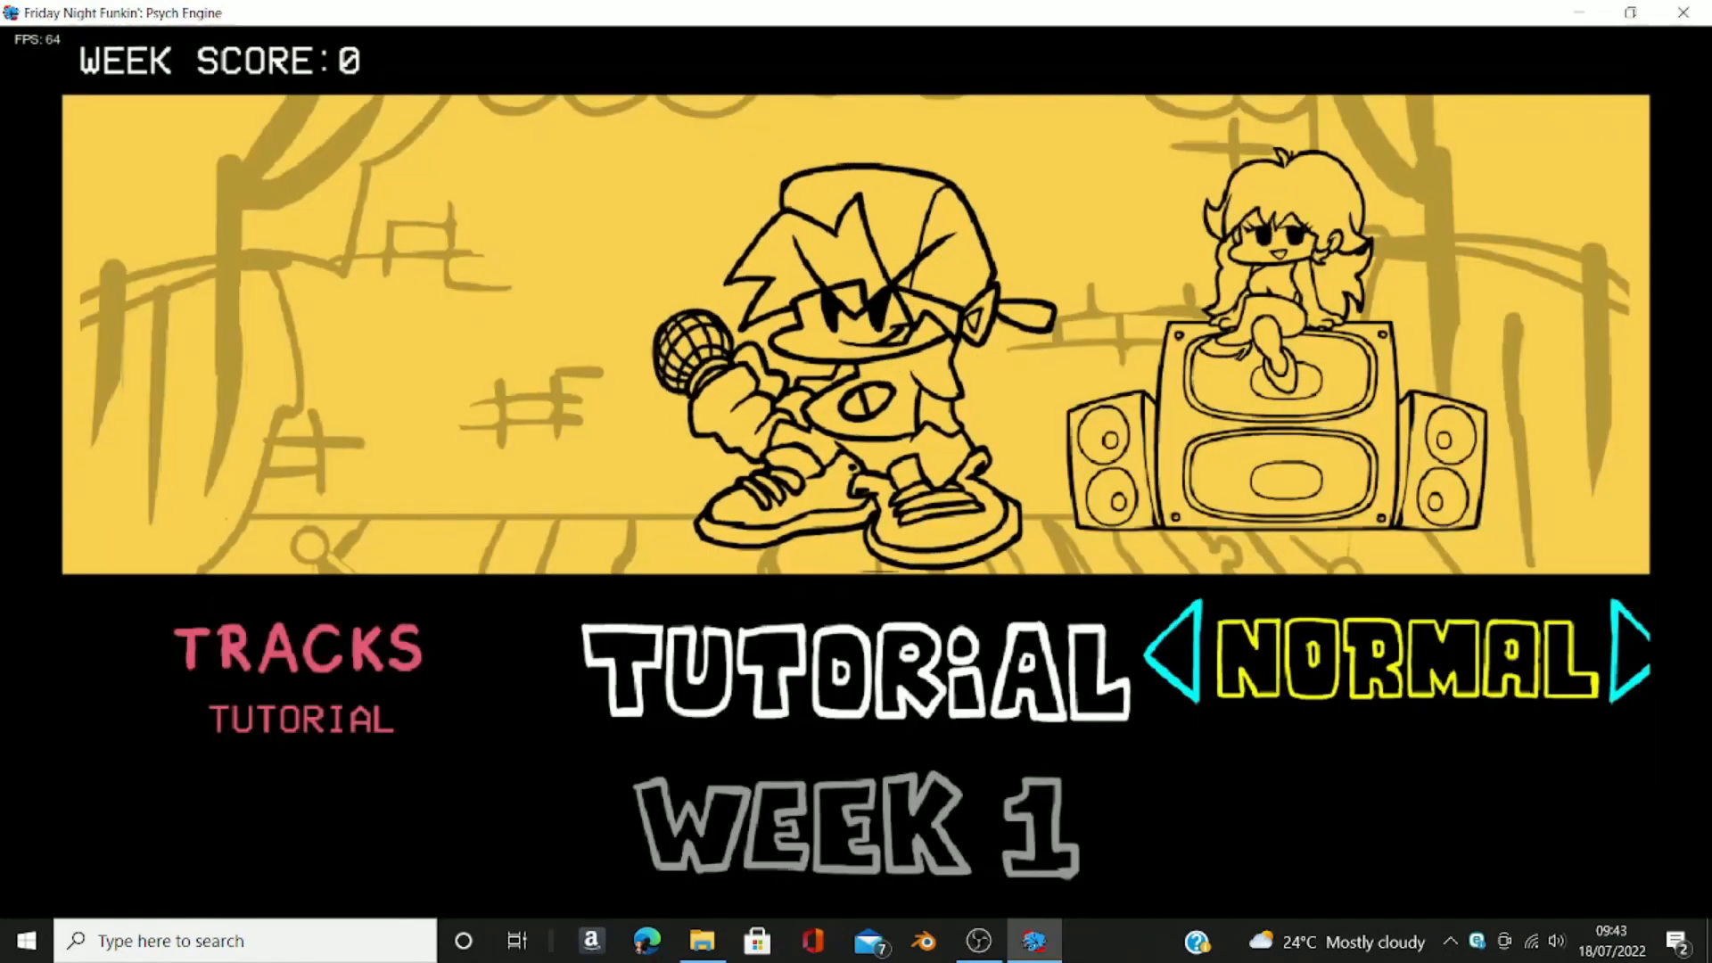
key("Down")
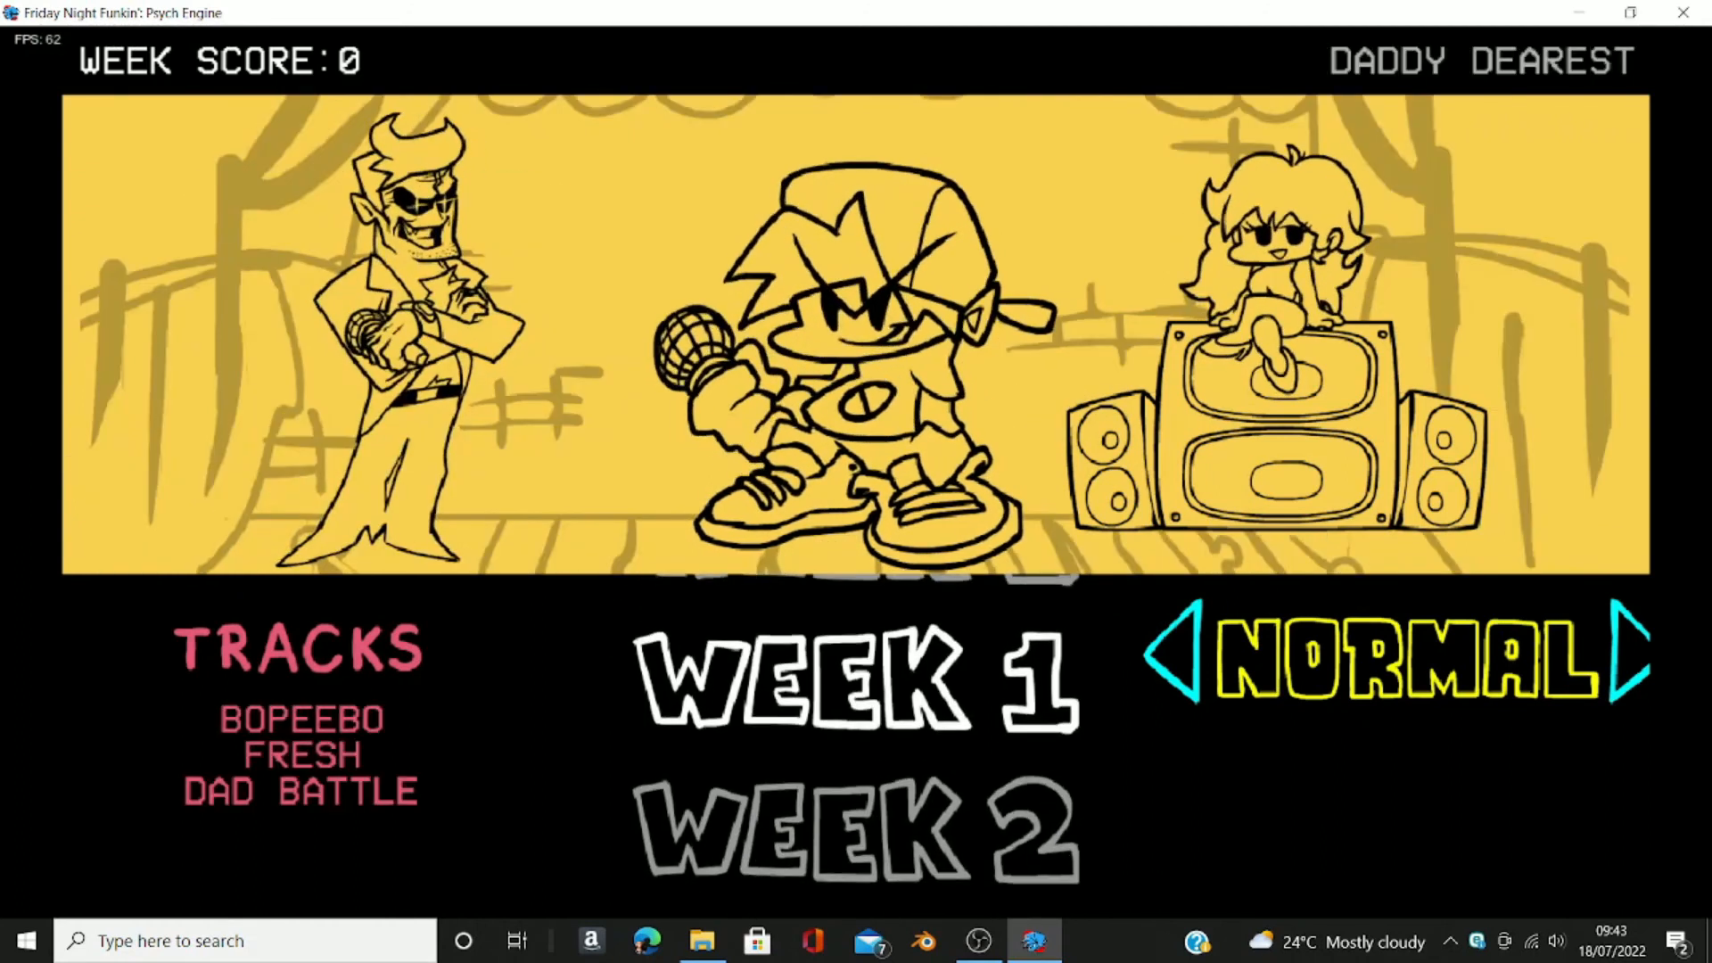
key("Down")
key("Right")
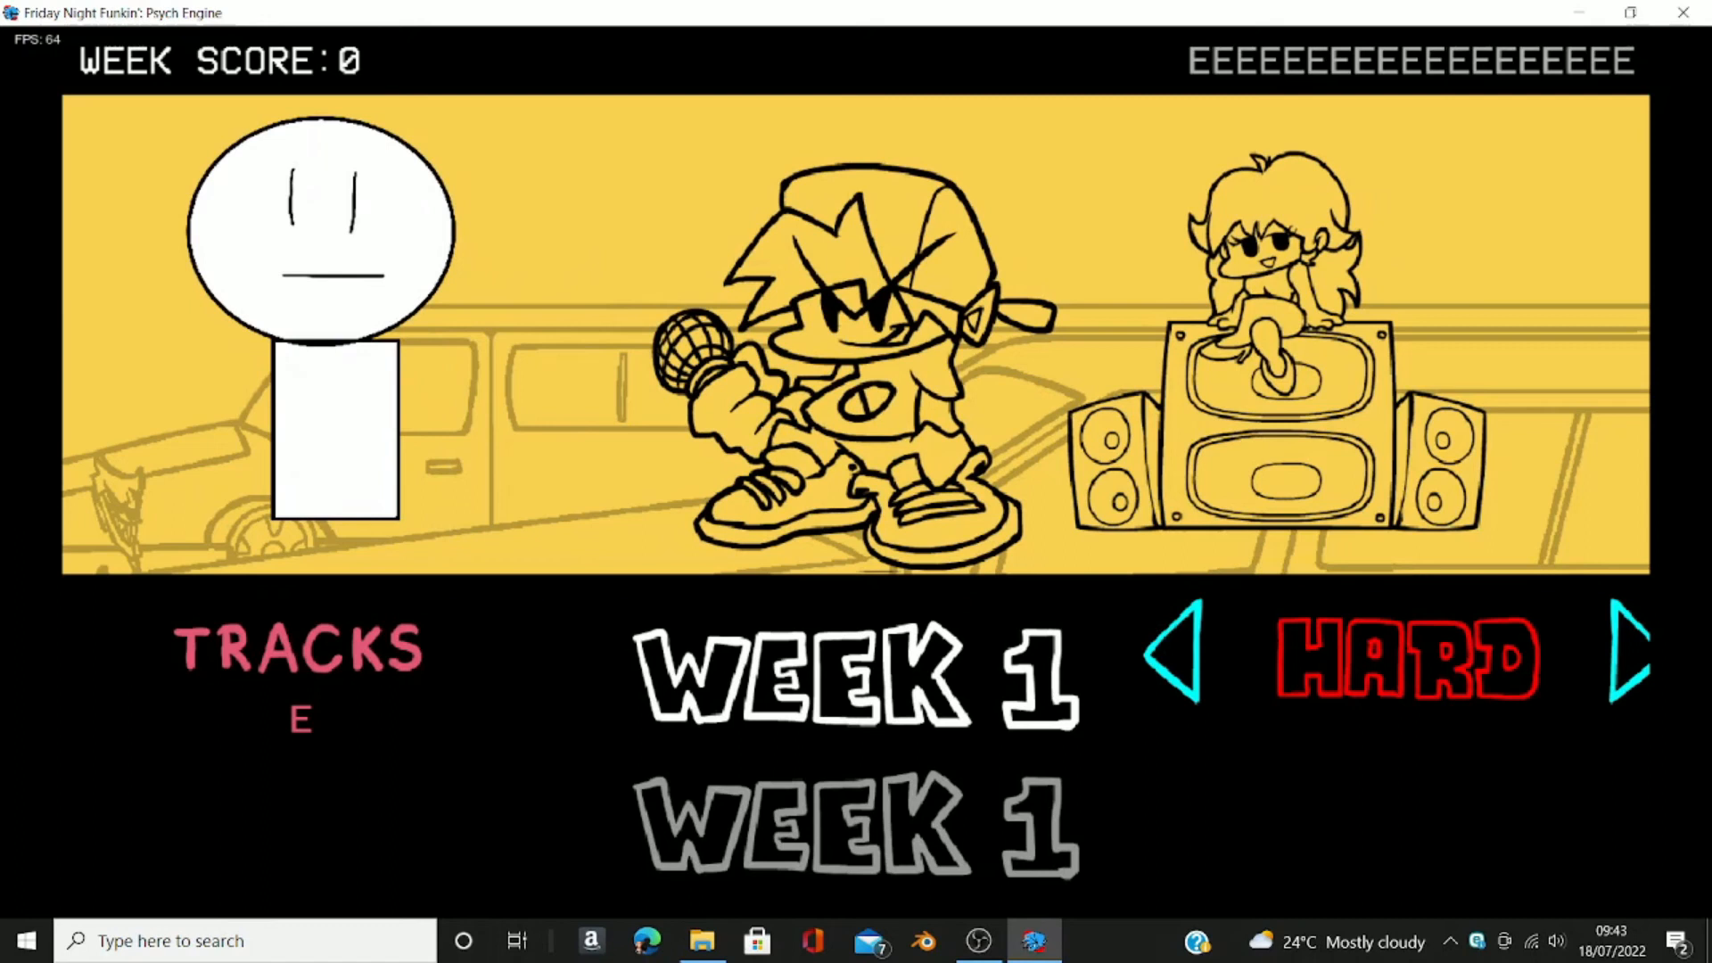
key("Return")
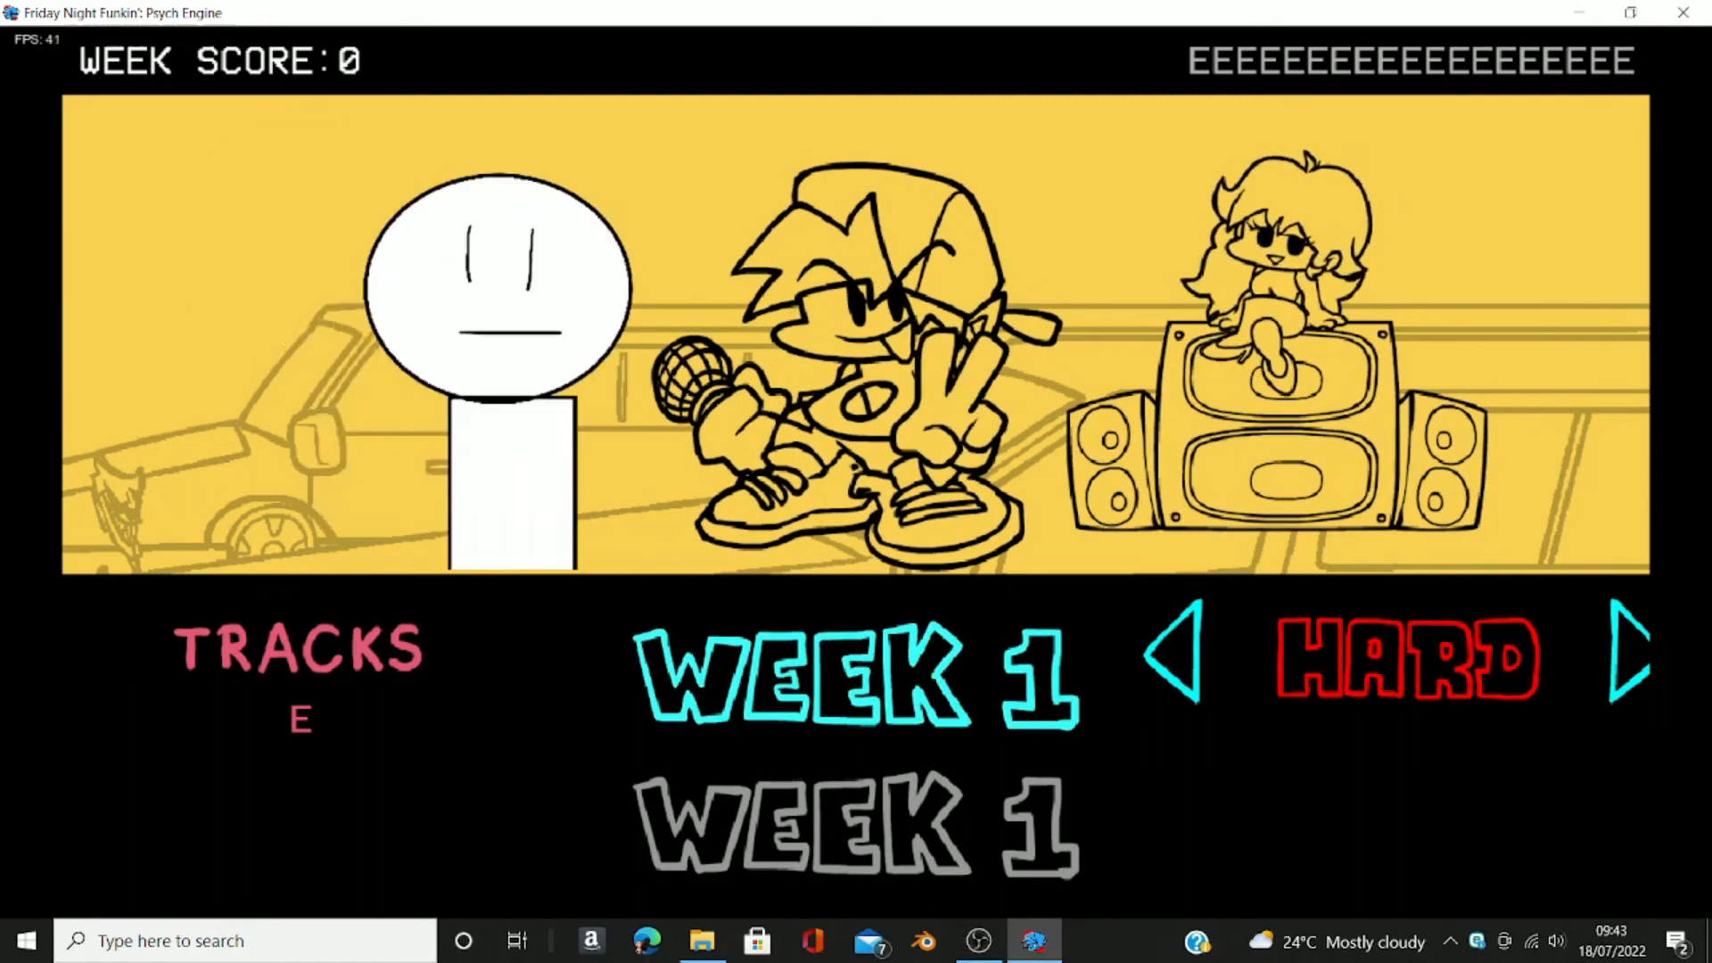